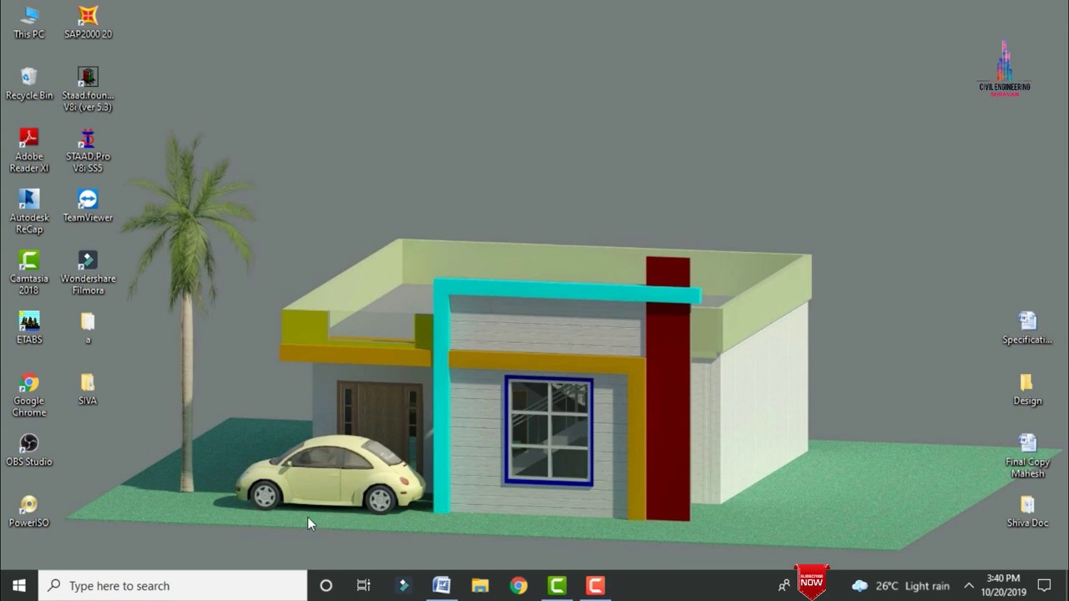
Bring up the Specifications document in Word, enlarge it to 120% and review the column sizes for each floor range.
{"action": "left_click", "coordinate": [441, 585]}
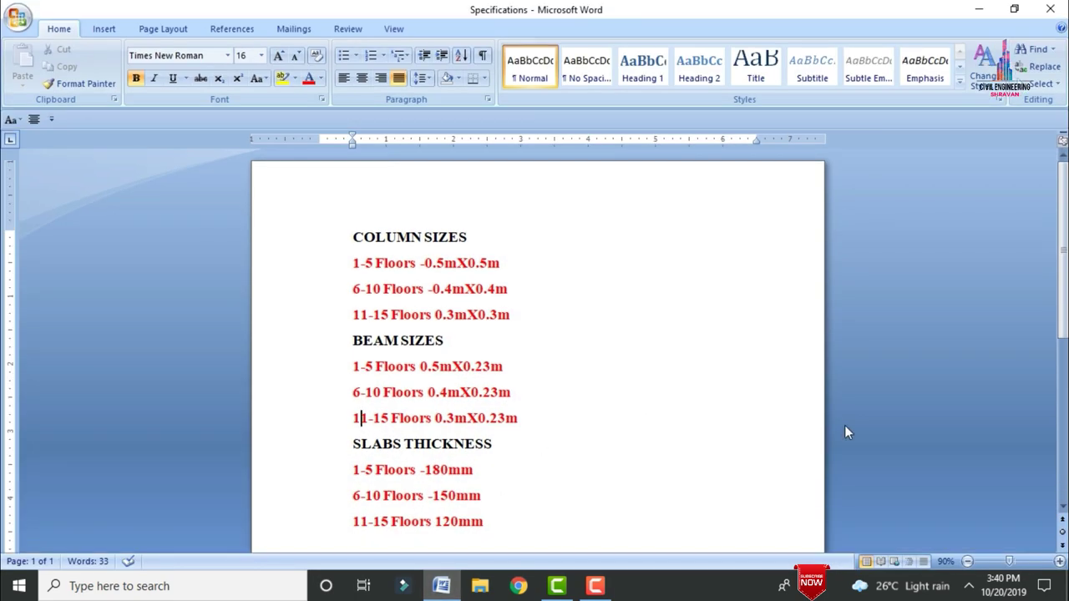
{"action": "scroll", "coordinate": [359, 416], "scroll_direction": "down", "scroll_amount": 1}
{"action": "left_click_drag", "start_coordinate": [352, 225], "coordinate": [363, 227]}
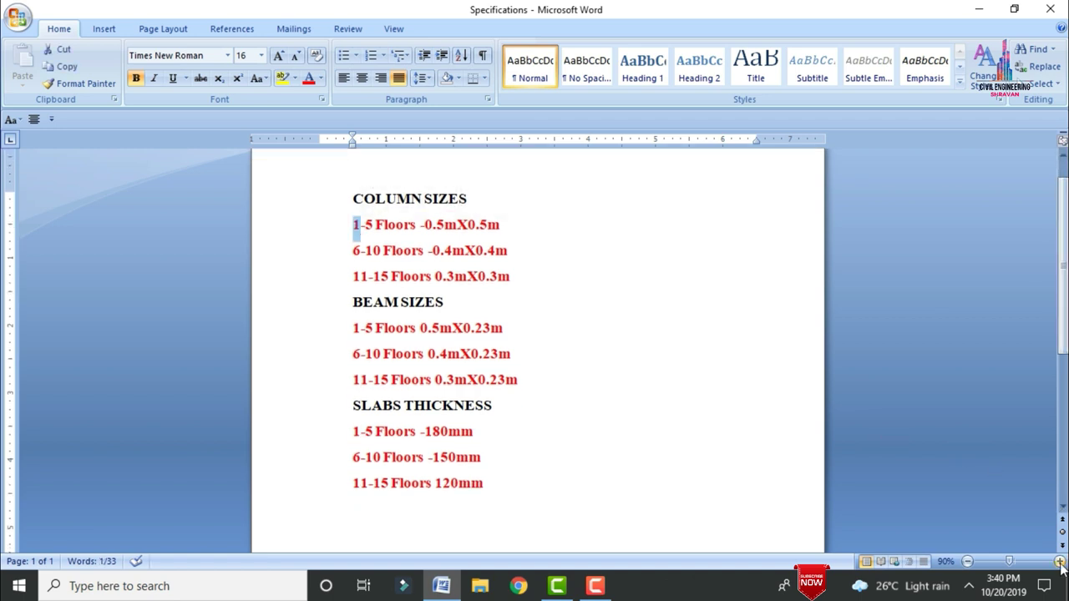
{"action": "left_click", "coordinate": [1059, 561]}
{"action": "left_click", "coordinate": [1059, 562]}
{"action": "left_click", "coordinate": [1059, 561]}
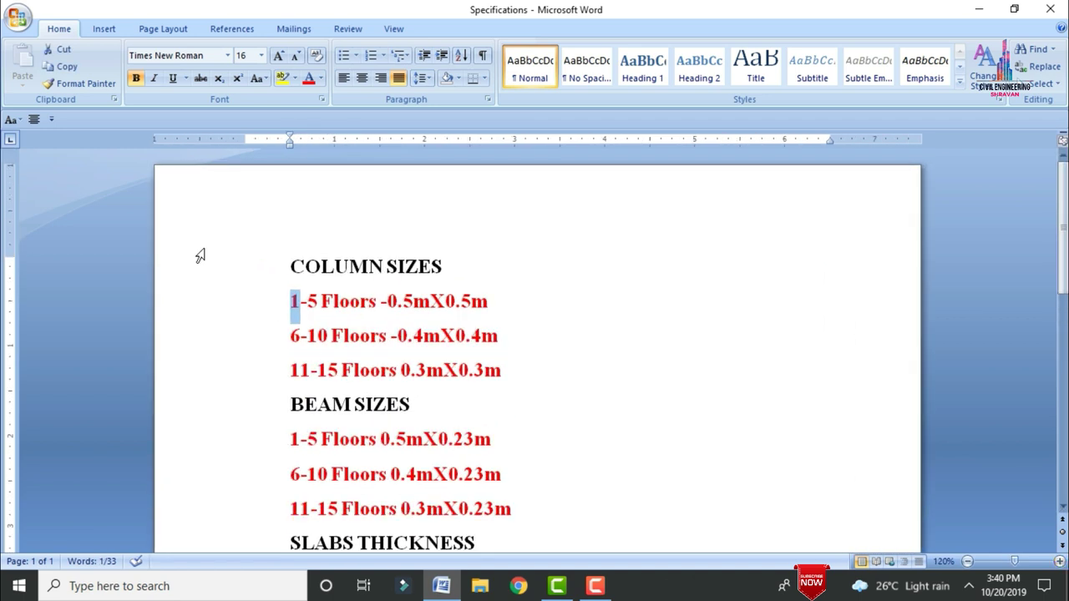
{"action": "left_click", "coordinate": [300, 301]}
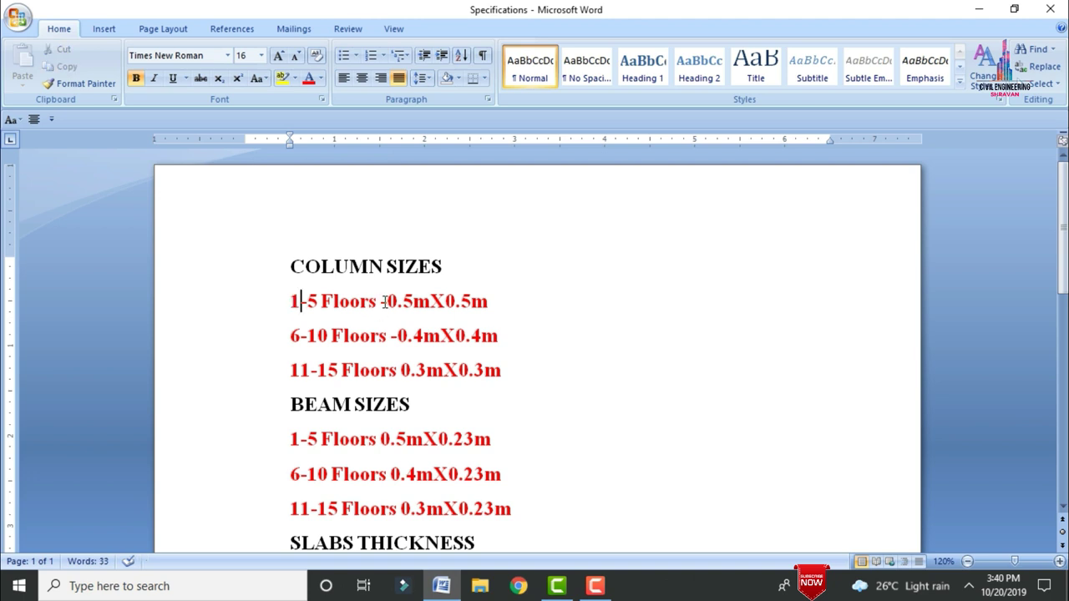
{"action": "left_click_drag", "start_coordinate": [390, 302], "coordinate": [491, 299]}
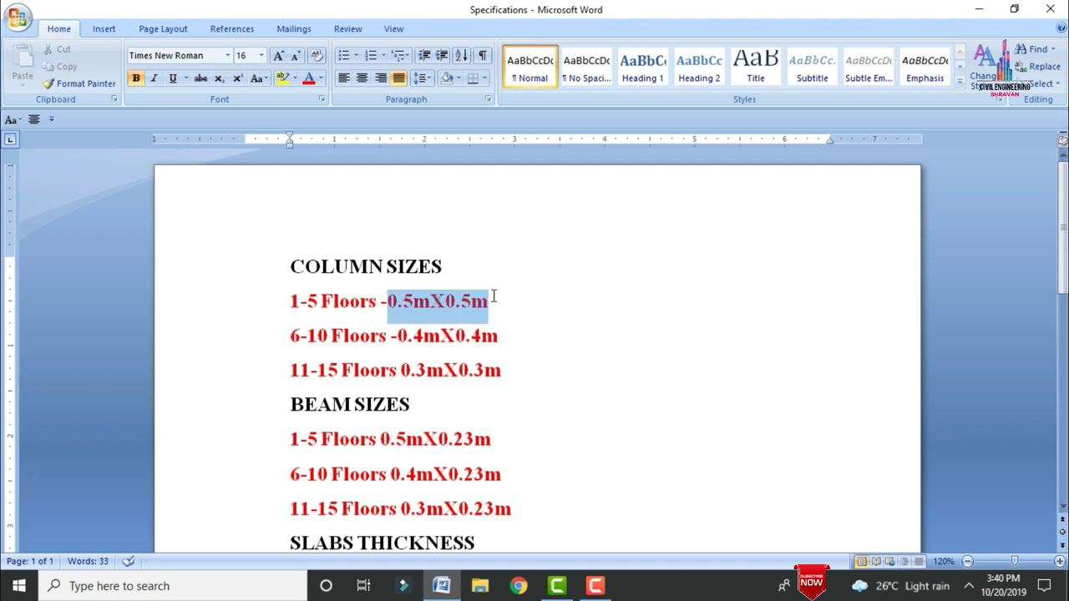
{"action": "left_click_drag", "start_coordinate": [506, 334], "coordinate": [404, 335]}
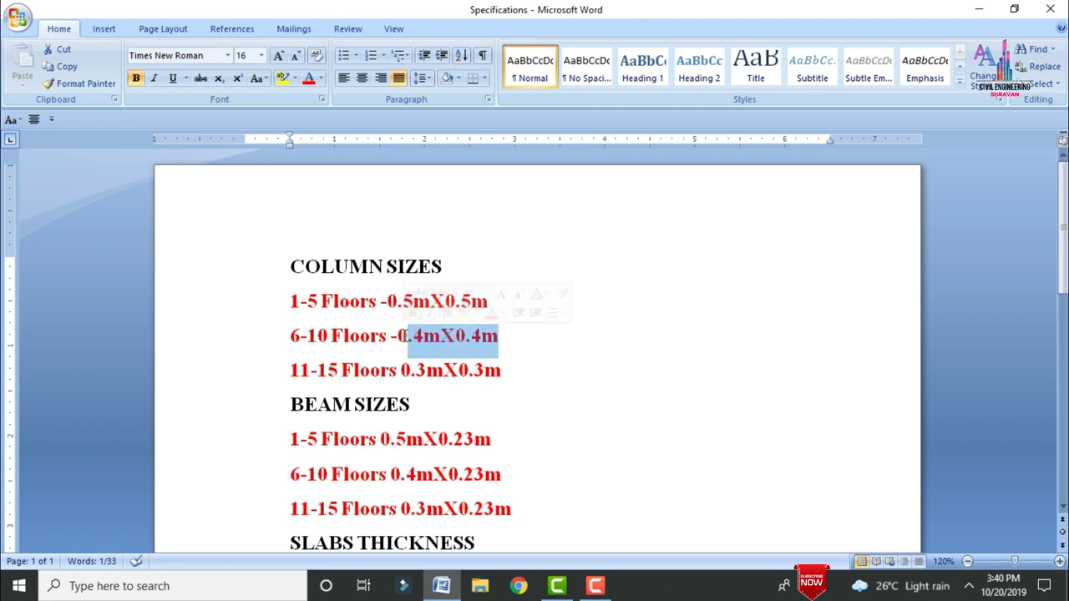
{"action": "left_click_drag", "start_coordinate": [402, 338], "coordinate": [504, 341]}
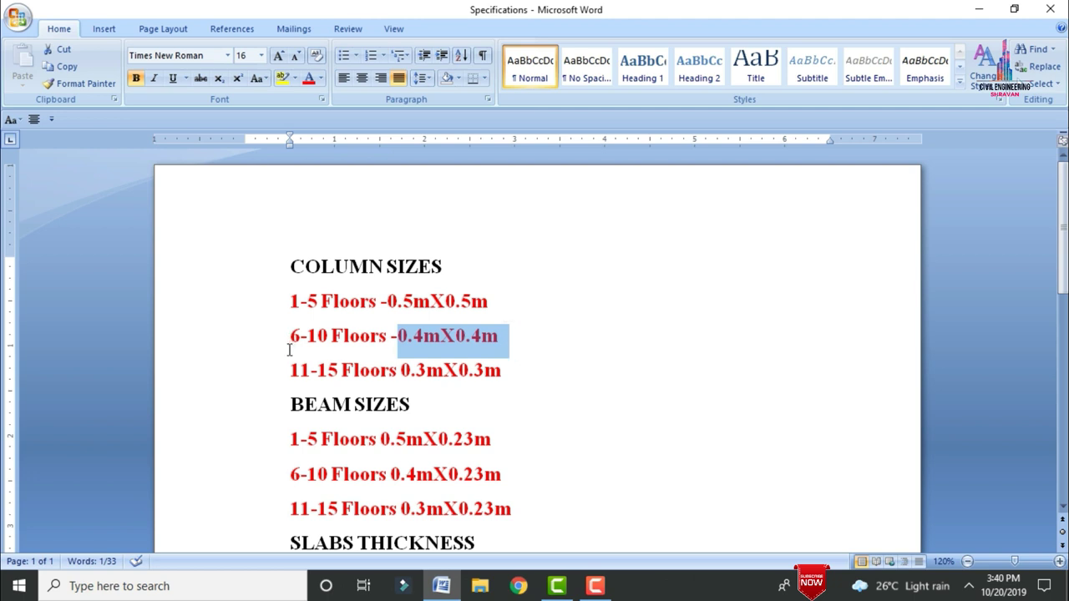
{"action": "left_click_drag", "start_coordinate": [293, 377], "coordinate": [382, 372]}
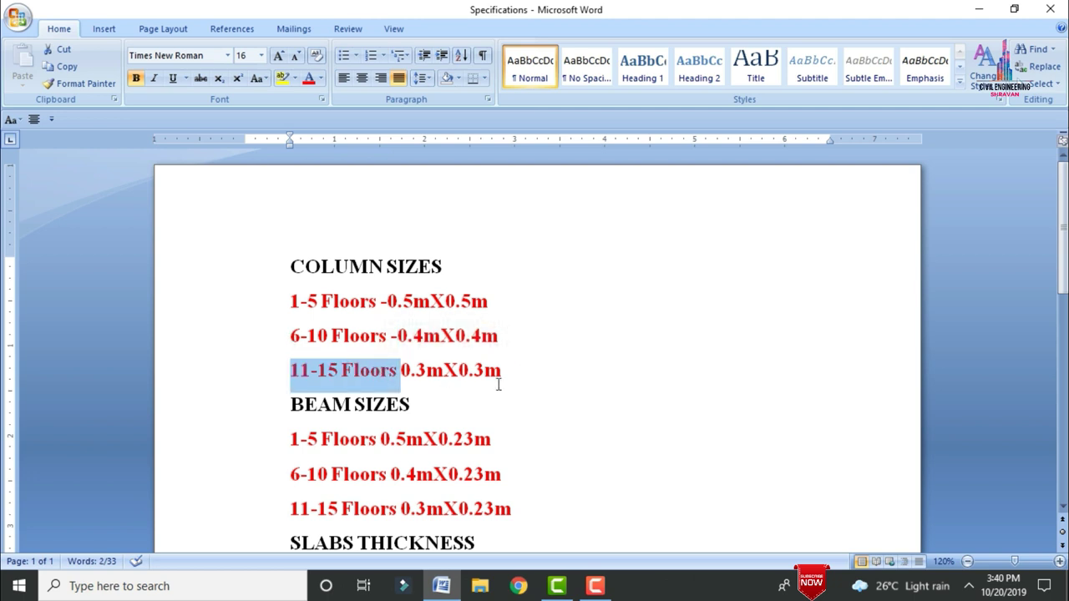
{"action": "left_click_drag", "start_coordinate": [518, 369], "coordinate": [402, 377]}
Review the beam sizes for floors 6-10 and 11-15 in the specifications.
{"action": "left_click_drag", "start_coordinate": [1063, 226], "coordinate": [1063, 262]}
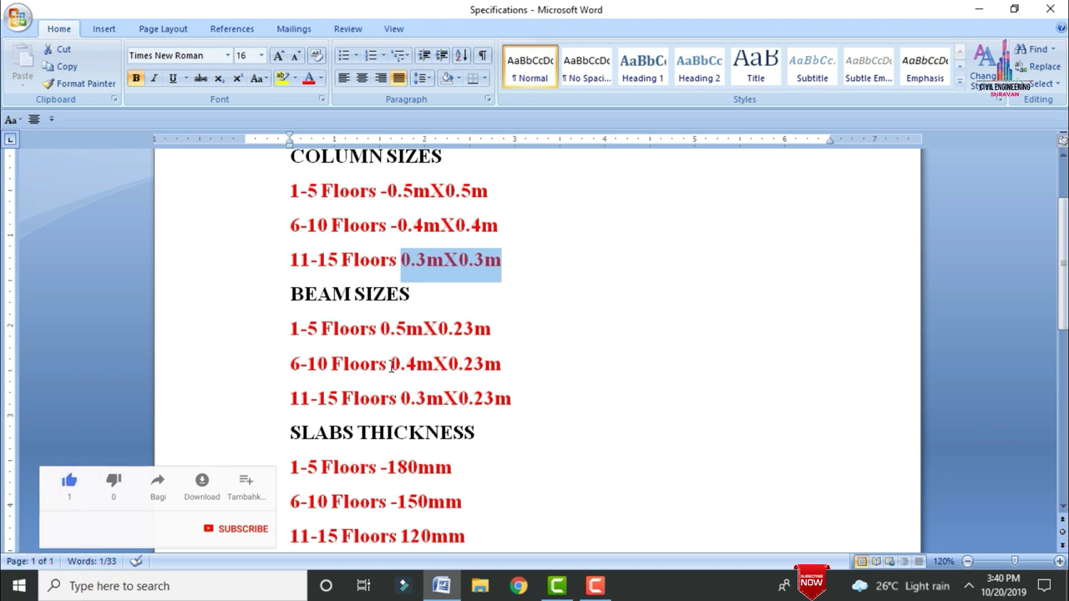
{"action": "left_click_drag", "start_coordinate": [391, 366], "coordinate": [501, 365]}
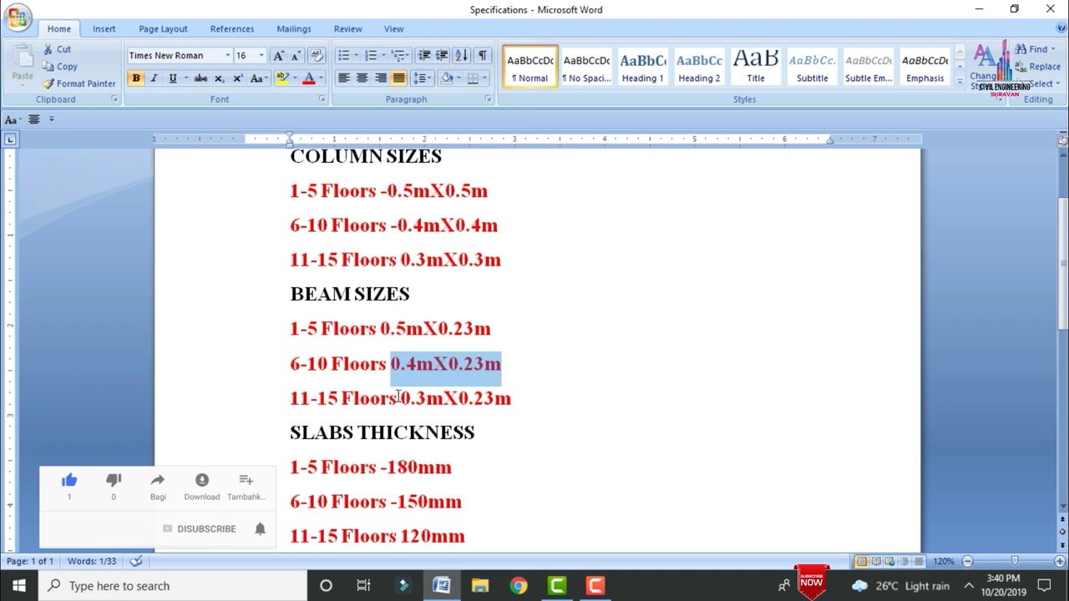
{"action": "left_click_drag", "start_coordinate": [399, 398], "coordinate": [517, 402]}
Review the slab thicknesses for each floor range in the specifications, then minimize the document.
{"action": "left_click_drag", "start_coordinate": [1063, 313], "coordinate": [1063, 340]}
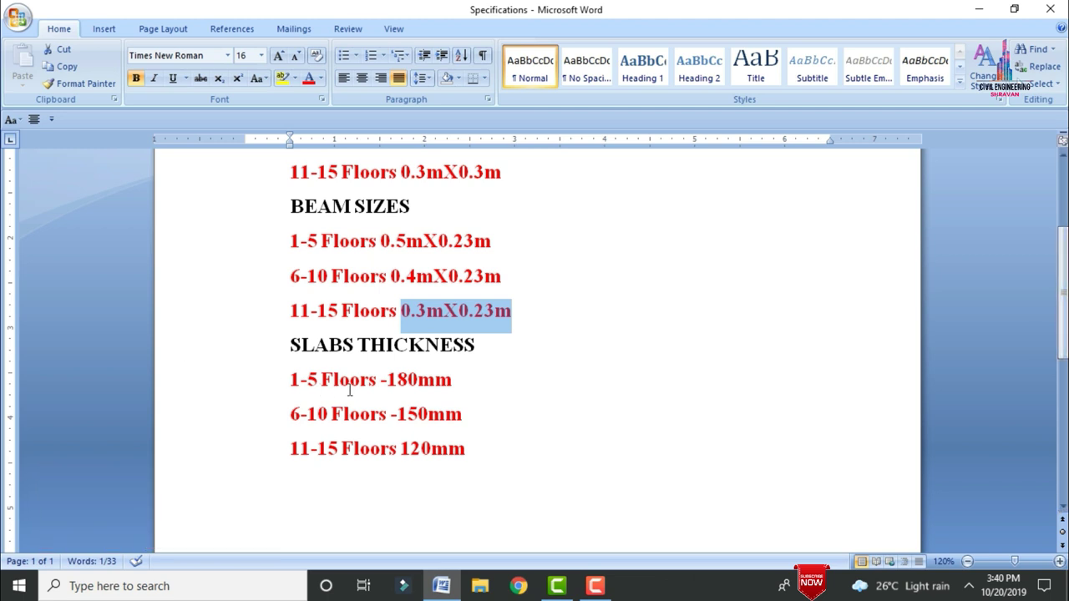
{"action": "left_click_drag", "start_coordinate": [388, 376], "coordinate": [470, 393]}
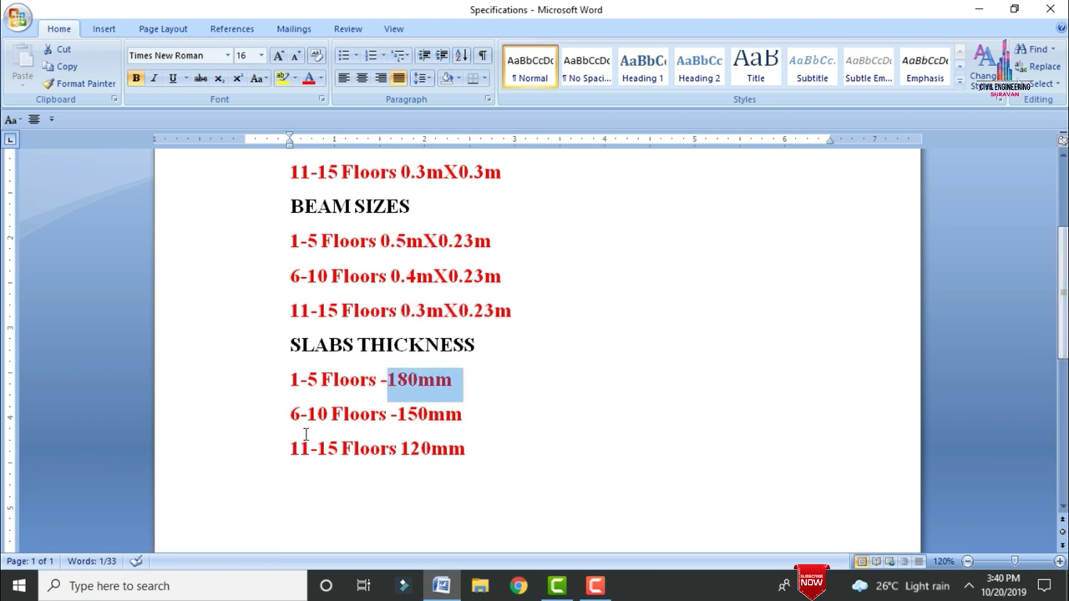
{"action": "left_click_drag", "start_coordinate": [400, 415], "coordinate": [473, 424]}
{"action": "left_click_drag", "start_coordinate": [290, 448], "coordinate": [476, 449]}
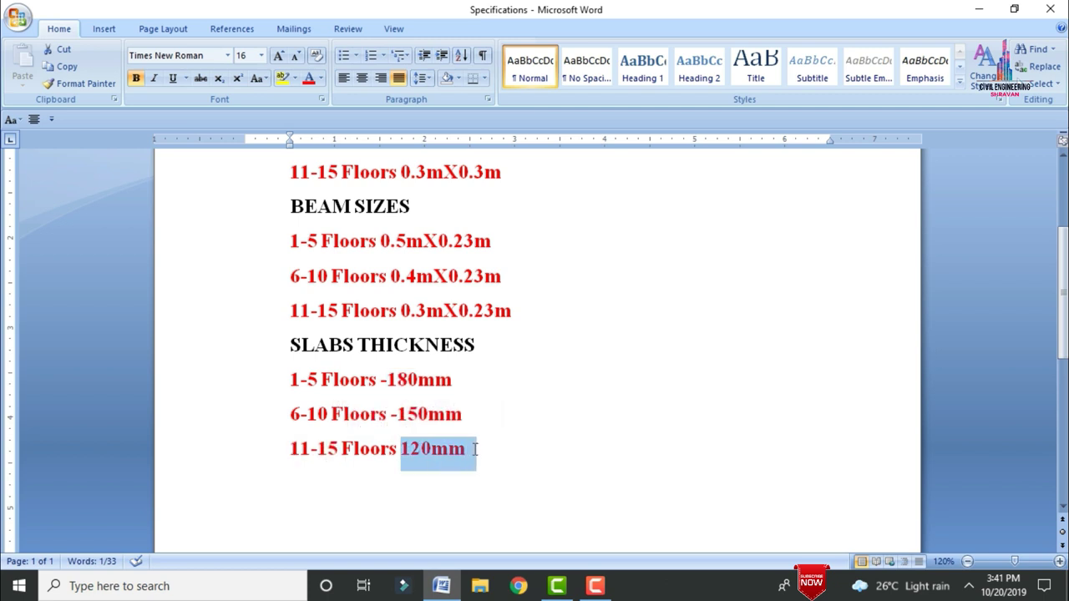
{"action": "left_click", "coordinate": [734, 337]}
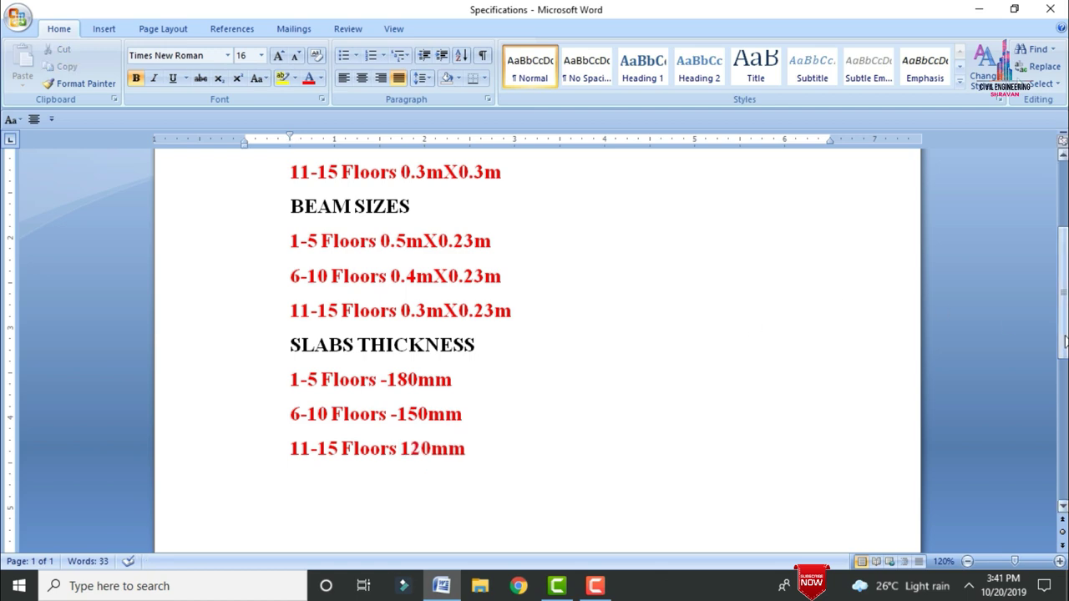
{"action": "scroll", "coordinate": [1063, 292], "scroll_direction": "up", "scroll_amount": 3}
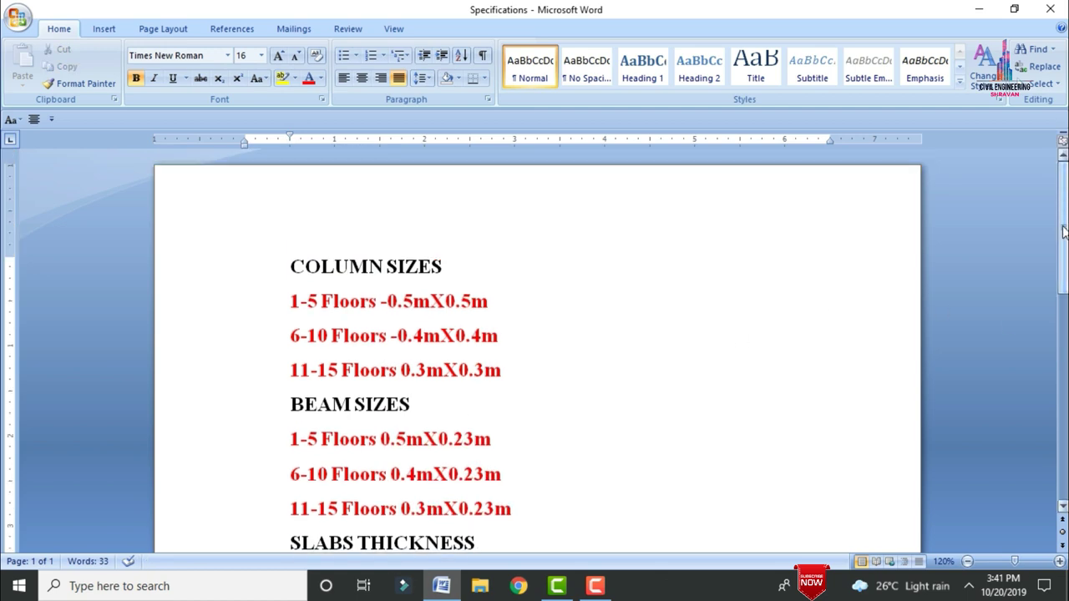
{"action": "left_click", "coordinate": [979, 8]}
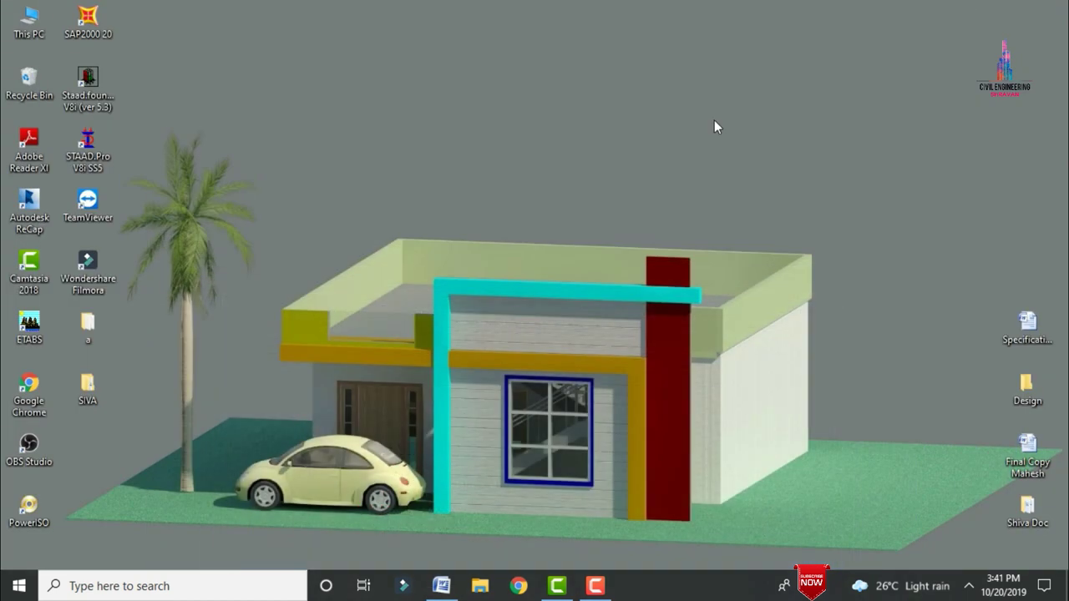
Launch STAAD.Pro V8i and create a new Space structure project named G+14.
{"action": "double_click", "coordinate": [84, 155]}
{"action": "left_click", "coordinate": [73, 153]}
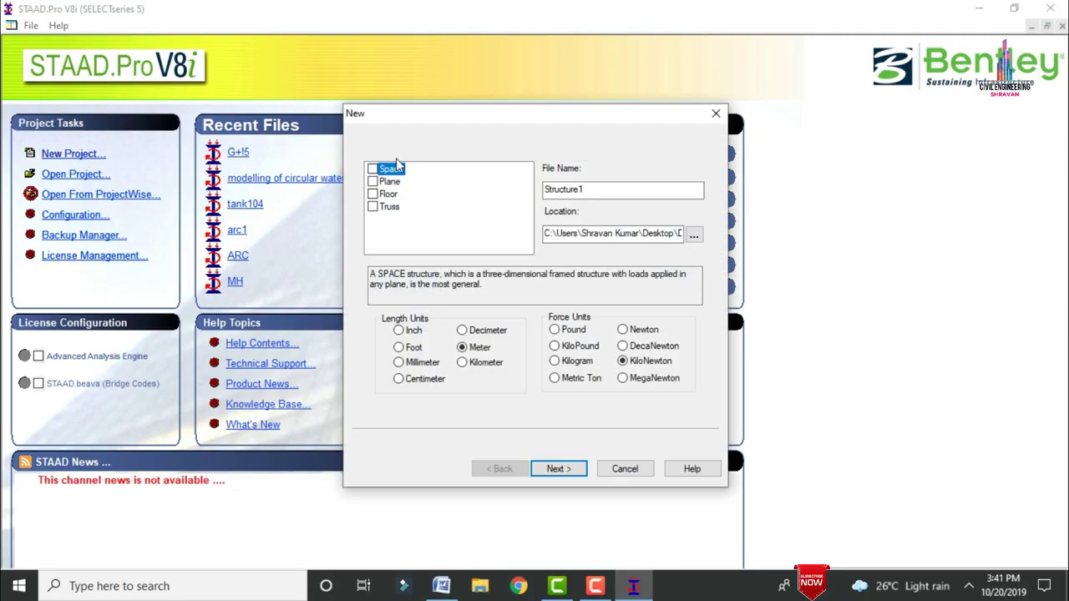
{"action": "key", "text": "Tab"}
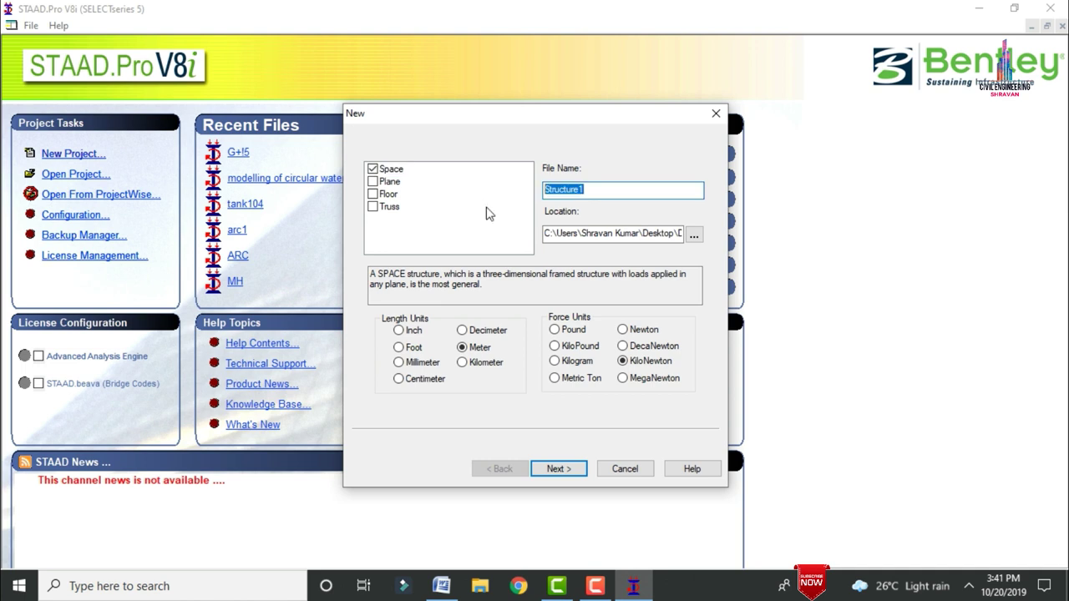
{"action": "type", "text": "G+14"}
{"action": "left_click", "coordinate": [569, 470]}
{"action": "left_click", "coordinate": [558, 469]}
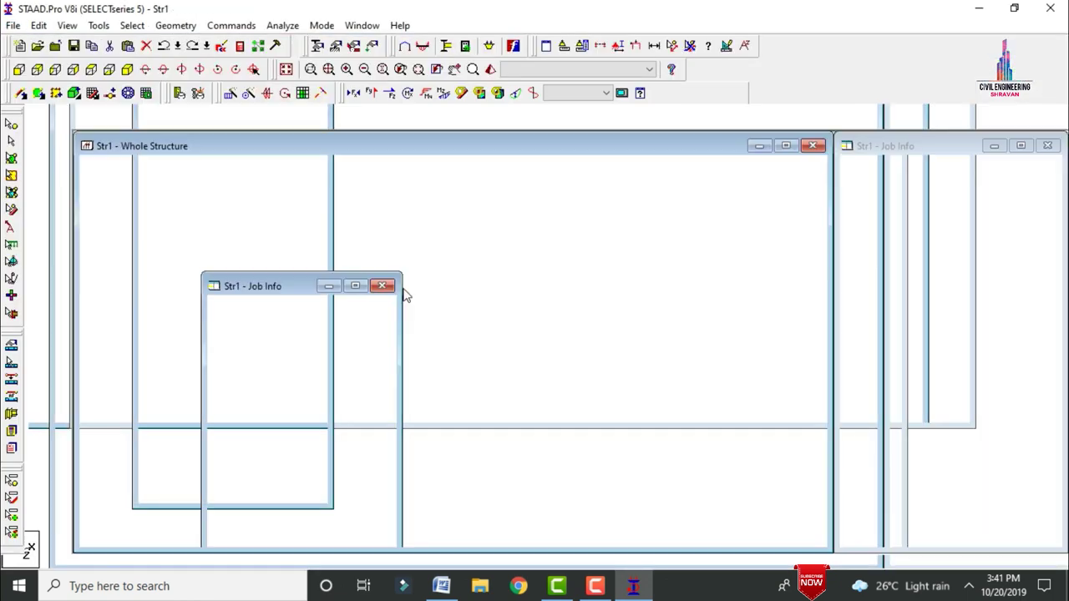
Run the Structure Wizard and choose the Bay Frame prototype from the Frame Models.
{"action": "left_click", "coordinate": [18, 73]}
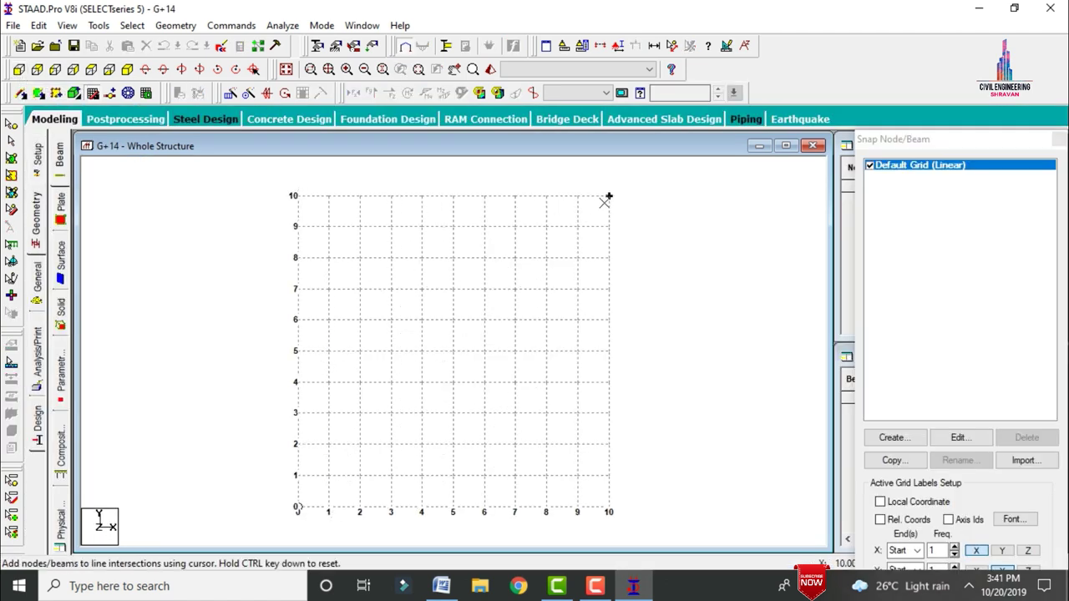
{"action": "left_click", "coordinate": [608, 507]}
{"action": "left_click", "coordinate": [162, 26]}
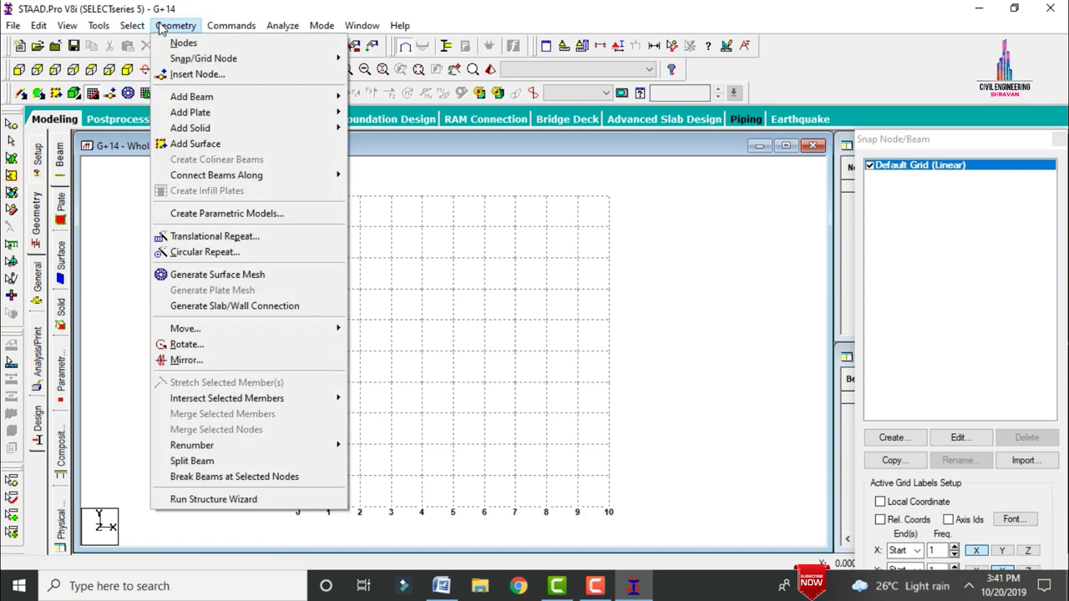
{"action": "left_click", "coordinate": [257, 500]}
{"action": "left_click", "coordinate": [208, 219]}
{"action": "left_click", "coordinate": [199, 244]}
{"action": "left_click", "coordinate": [203, 255]}
{"action": "left_click", "coordinate": [151, 262]}
{"action": "double_click", "coordinate": [150, 261]}
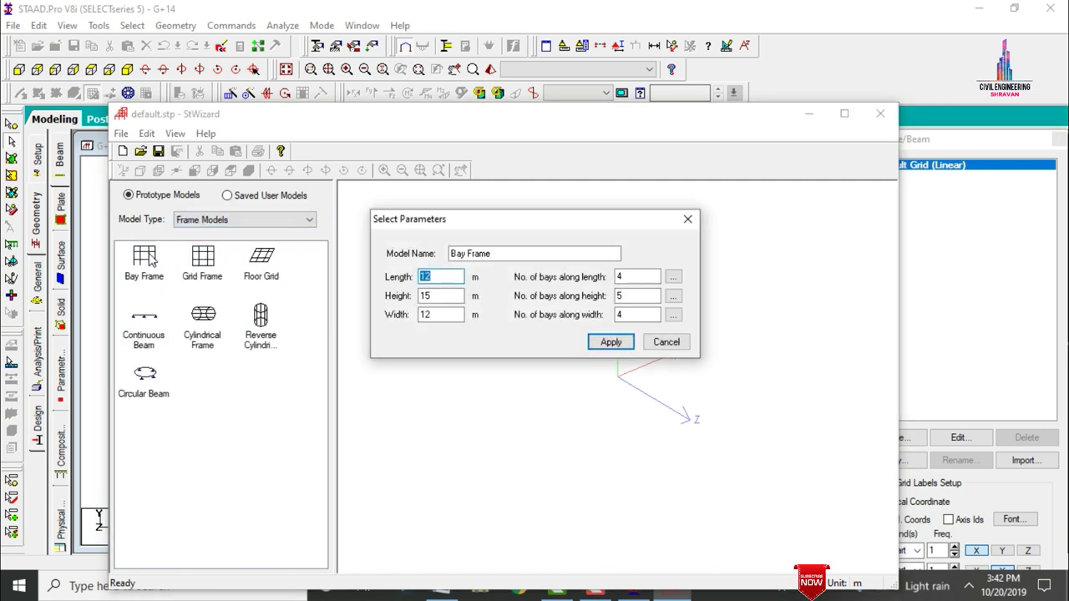
Generate the bay frame with length 21 m, height 45 m and width 18 m, using 7, 15 and 6 bays respectively.
{"action": "type", "text": "2"}
{"action": "key", "text": "Tab"}
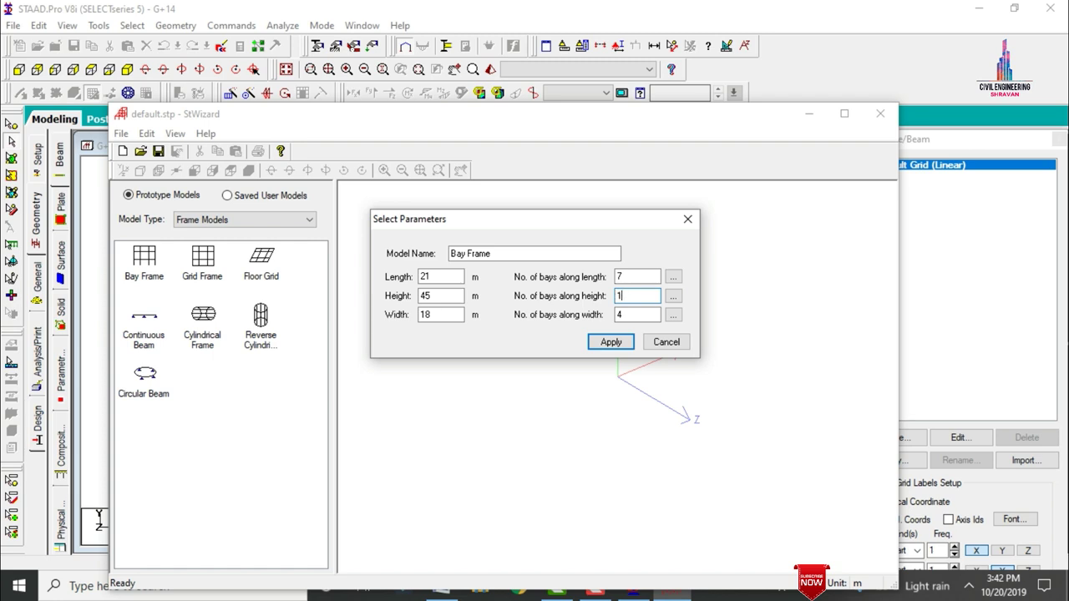
{"action": "key", "text": "Tab"}
{"action": "type", "text": "6"}
{"action": "left_click", "coordinate": [611, 343]}
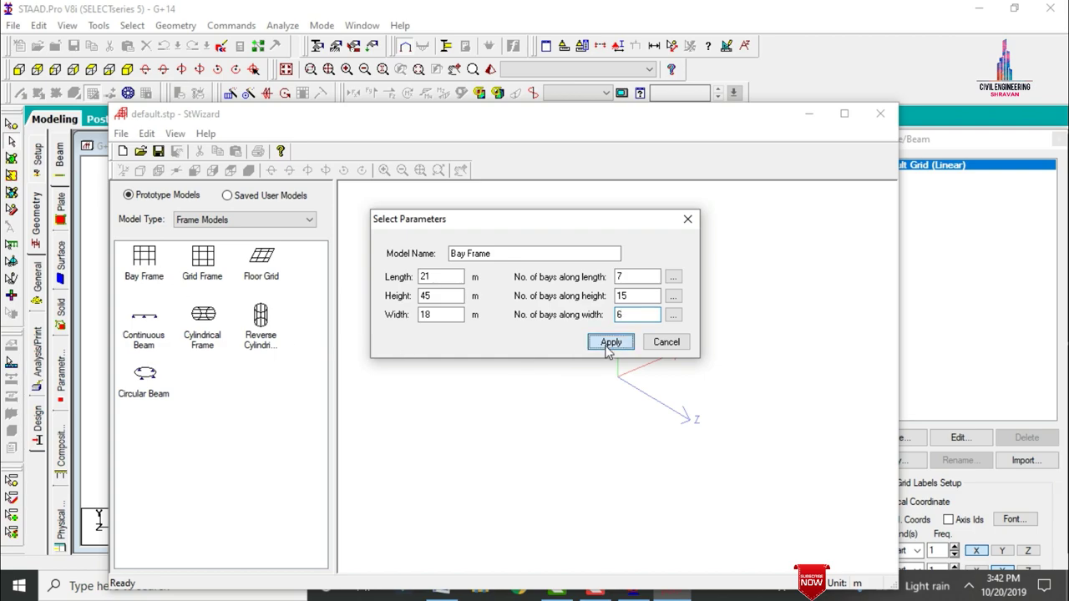
Transfer the bay frame into the G+14 model with X, Y and Z offsets of 0 m, and close the snap grid.
{"action": "left_click_drag", "start_coordinate": [682, 274], "coordinate": [716, 274]}
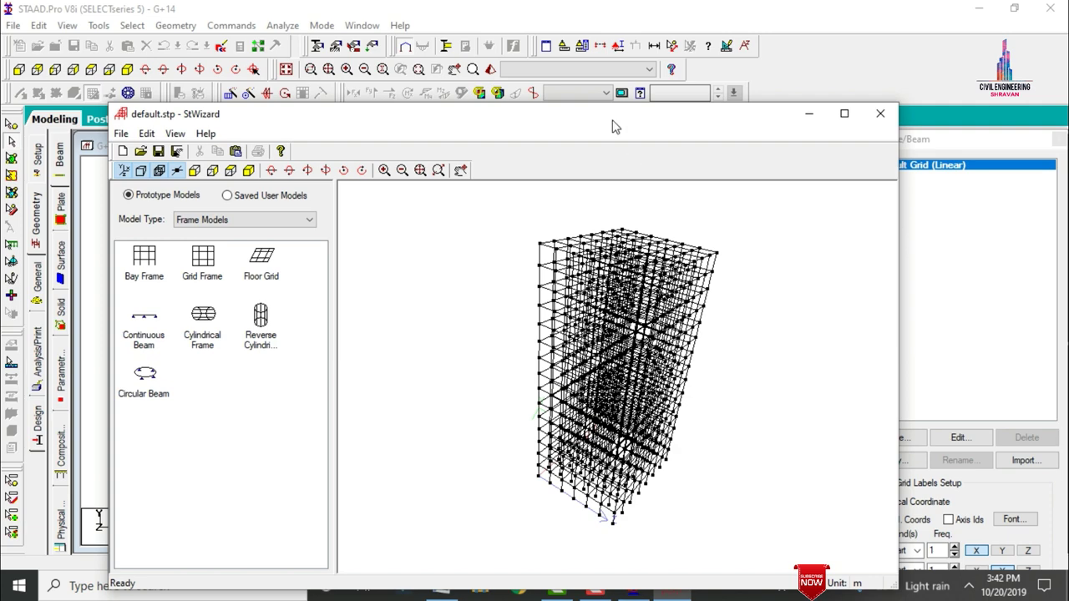
{"action": "left_click_drag", "start_coordinate": [611, 121], "coordinate": [621, 77]}
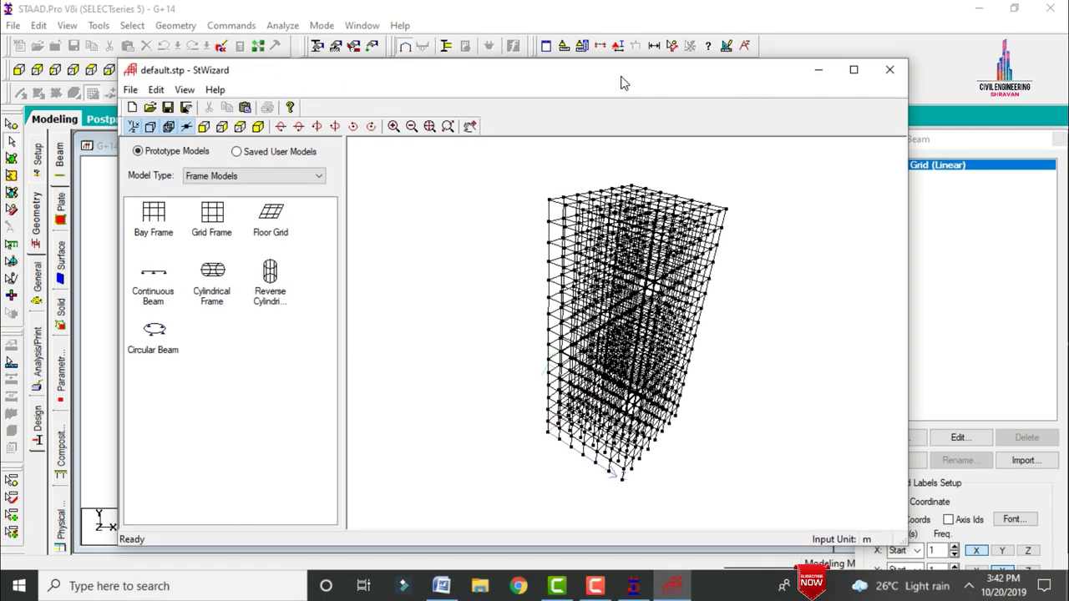
{"action": "left_click", "coordinate": [890, 72]}
{"action": "left_click", "coordinate": [570, 326]}
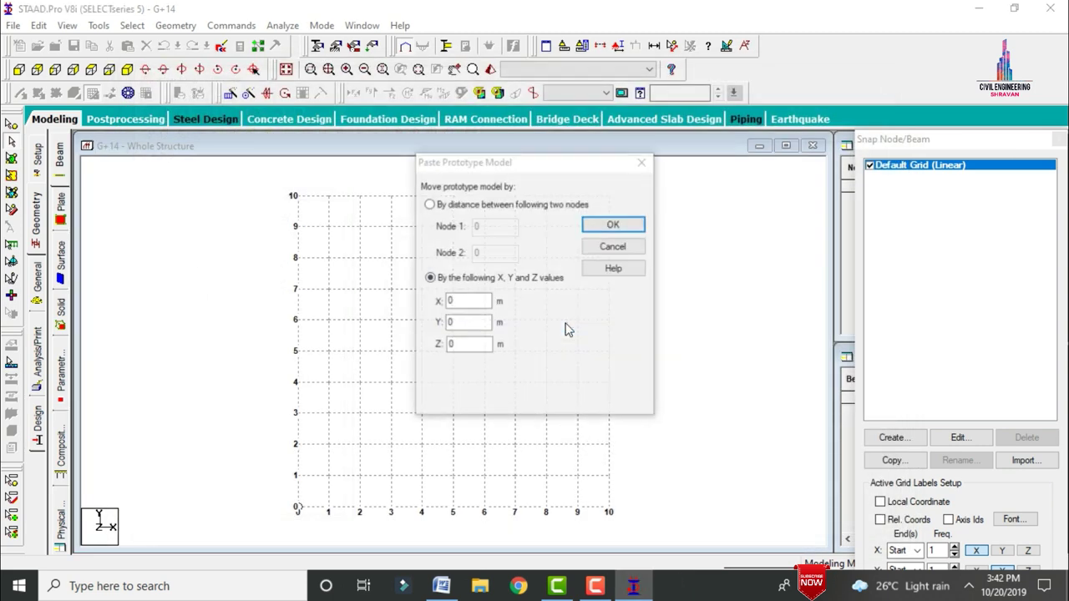
{"action": "left_click", "coordinate": [614, 222]}
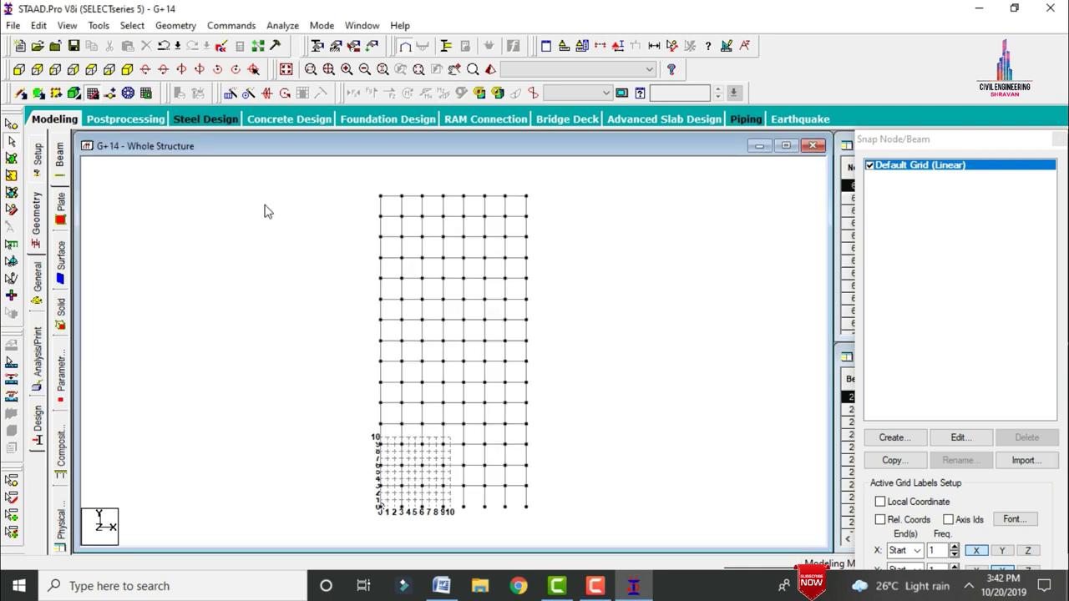
{"action": "left_click", "coordinate": [94, 95]}
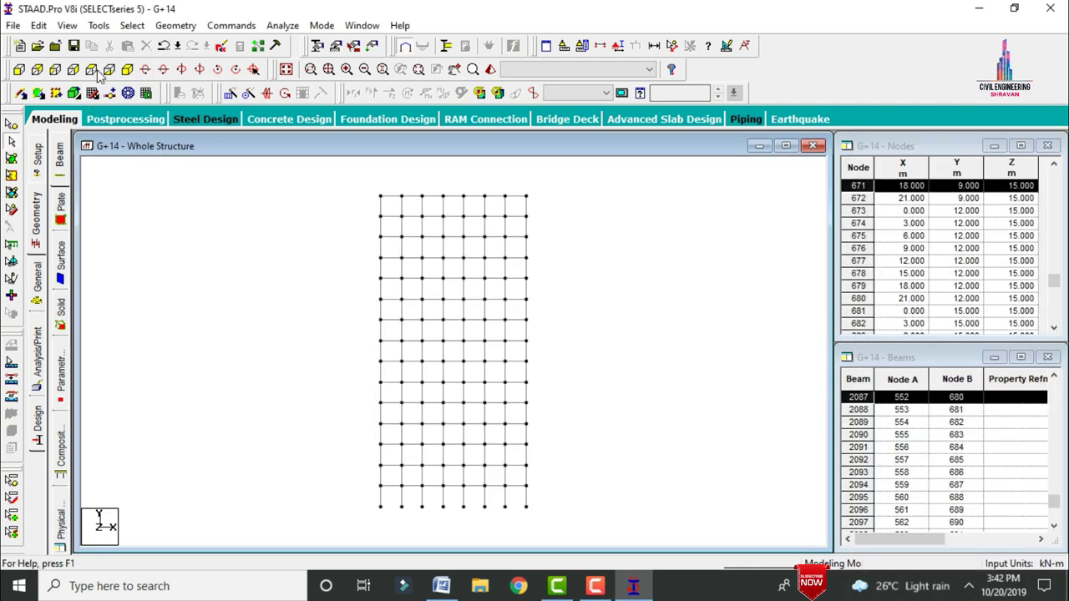
{"action": "left_click", "coordinate": [127, 69]}
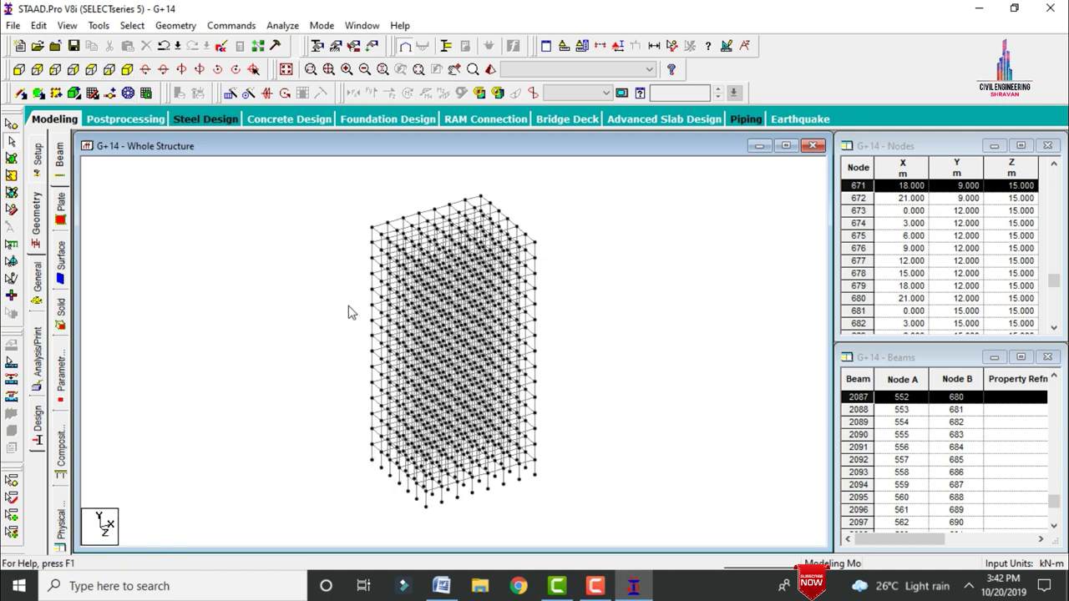
Isolate the lowest floor level of beams above the base with a Window / Rubber Band section and show it isometrically.
{"action": "left_click", "coordinate": [20, 70]}
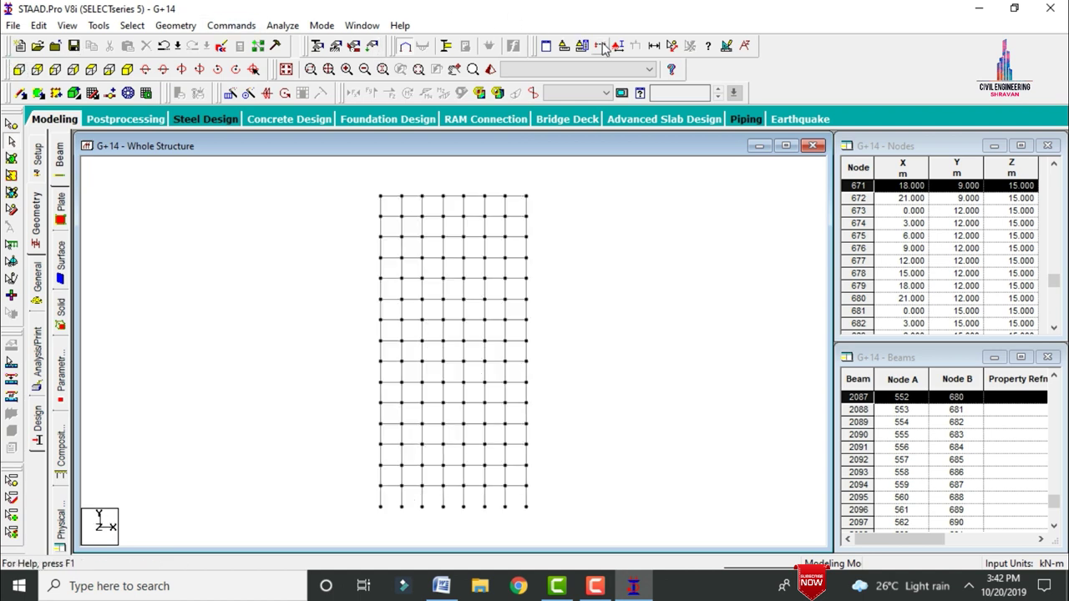
{"action": "left_click", "coordinate": [603, 46]}
{"action": "left_click", "coordinate": [588, 201]}
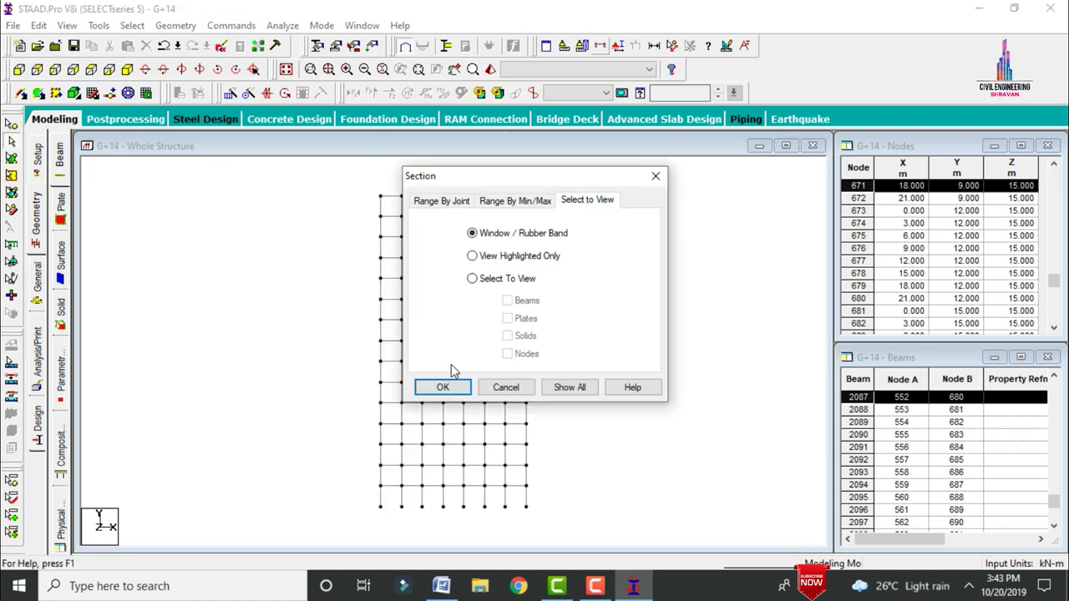
{"action": "left_click", "coordinate": [445, 389]}
{"action": "left_click_drag", "start_coordinate": [364, 483], "coordinate": [544, 487]}
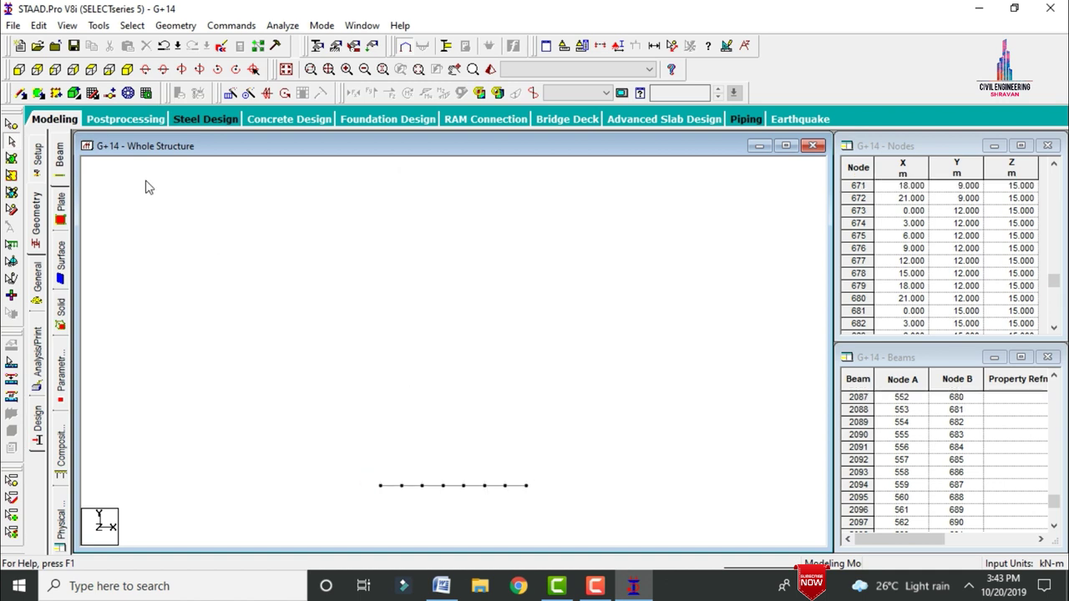
{"action": "left_click", "coordinate": [125, 71]}
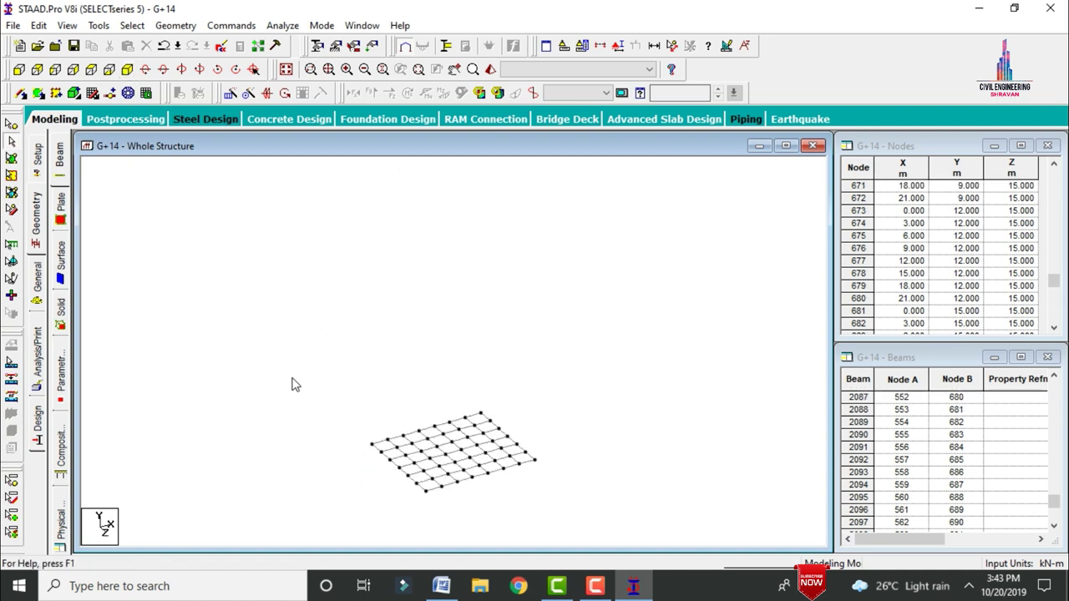
Outline the 3 m by 3 m corner panel of the isolated floor at the origin as a surface mesh and choose Quadrilateral Meshing.
{"action": "left_click", "coordinate": [128, 98]}
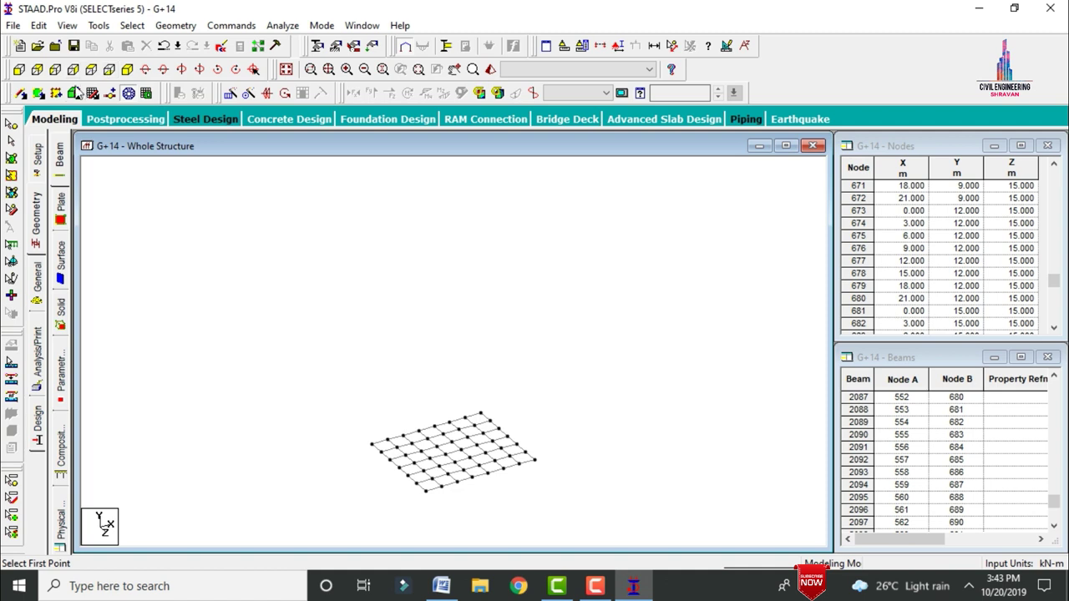
{"action": "left_click", "coordinate": [372, 444]}
{"action": "left_click", "coordinate": [387, 439]}
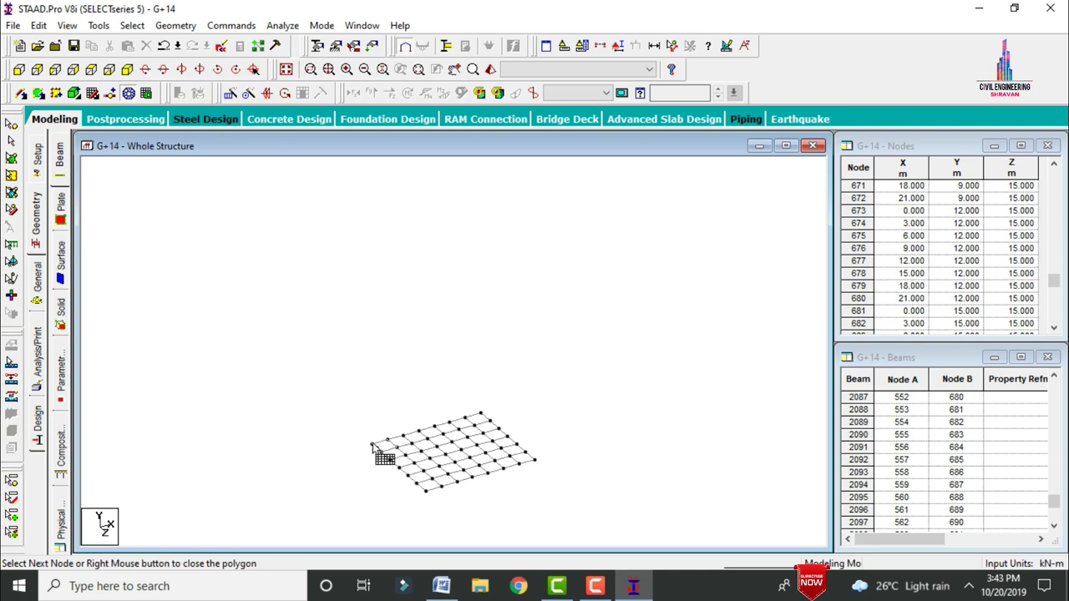
{"action": "right_click", "coordinate": [373, 449]}
{"action": "left_click", "coordinate": [494, 303]}
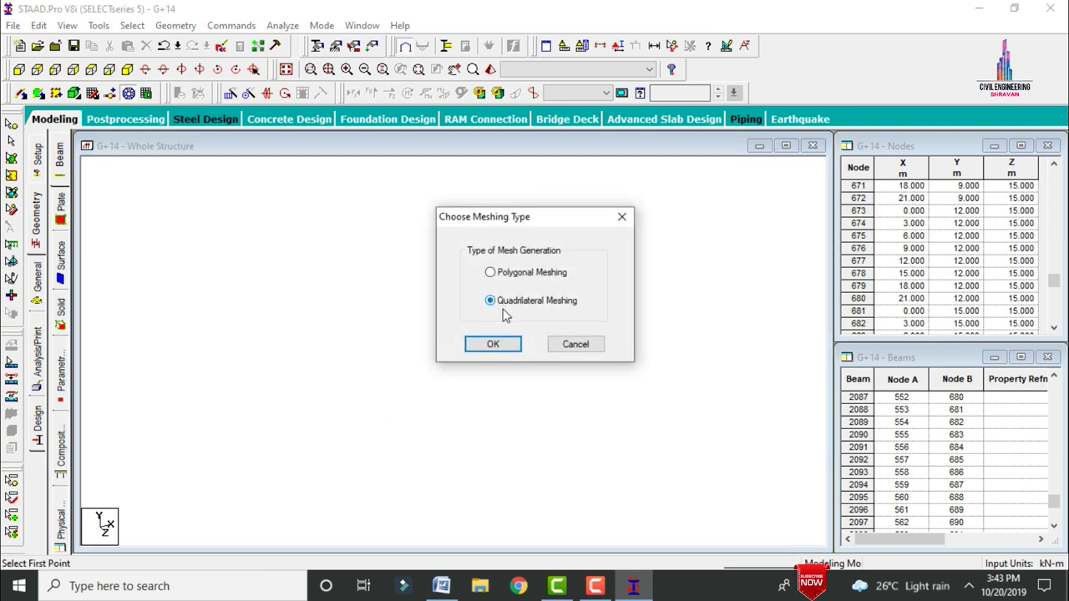
{"action": "left_click", "coordinate": [492, 345]}
Generate the corner panel's quadrilateral mesh with 3 divisions on each of the sides AB, BC, CD and DA.
{"action": "left_click", "coordinate": [622, 269]}
{"action": "left_click", "coordinate": [591, 269]}
{"action": "key", "text": "Tab"}
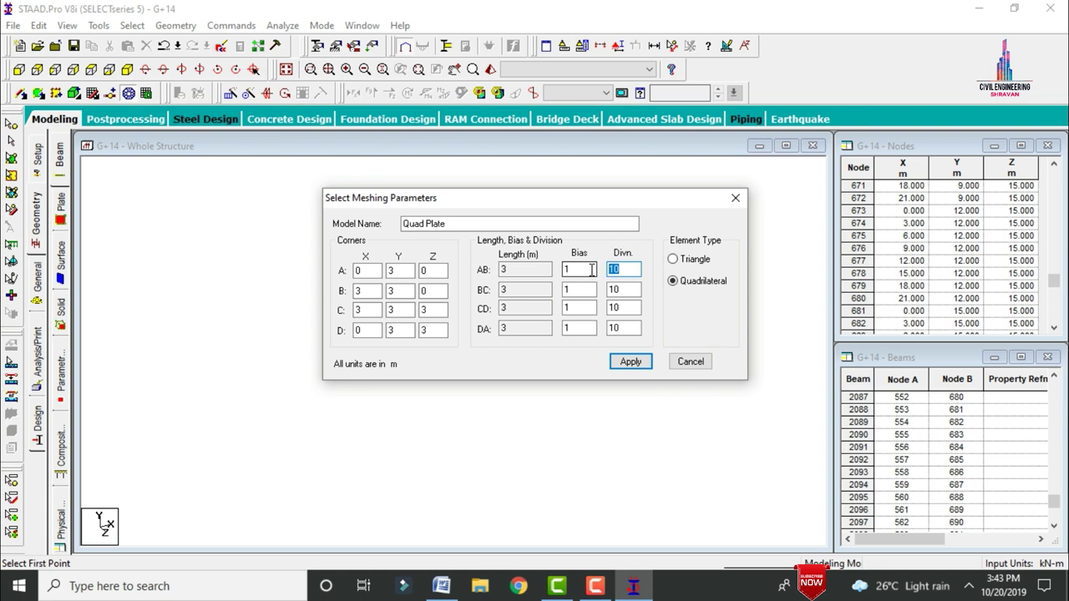
{"action": "type", "text": "1"}
{"action": "key", "text": "Tab"}
{"action": "type", "text": "3"}
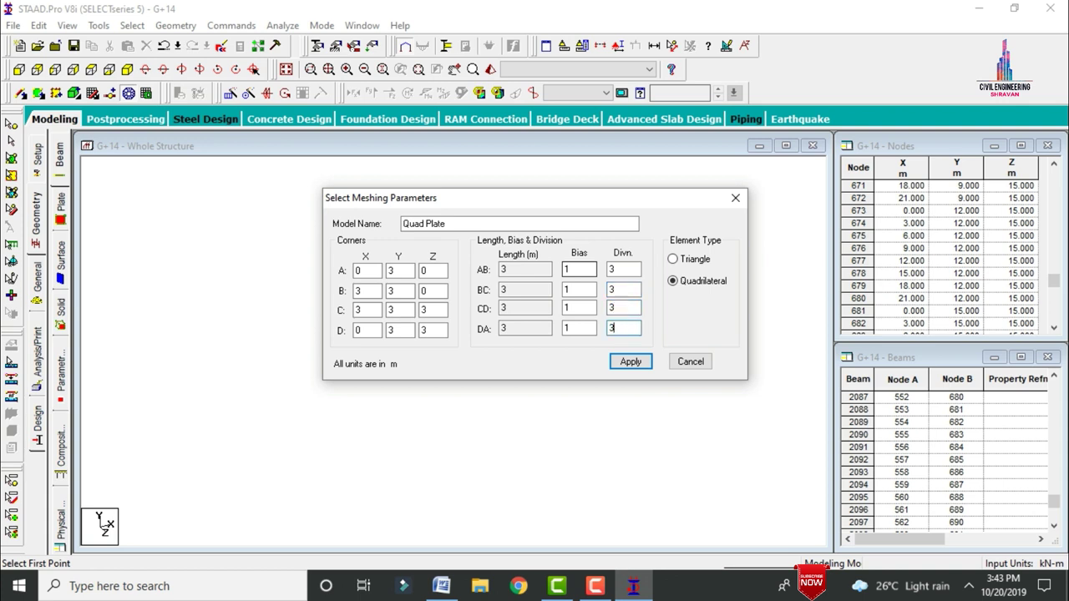
{"action": "left_click", "coordinate": [631, 362]}
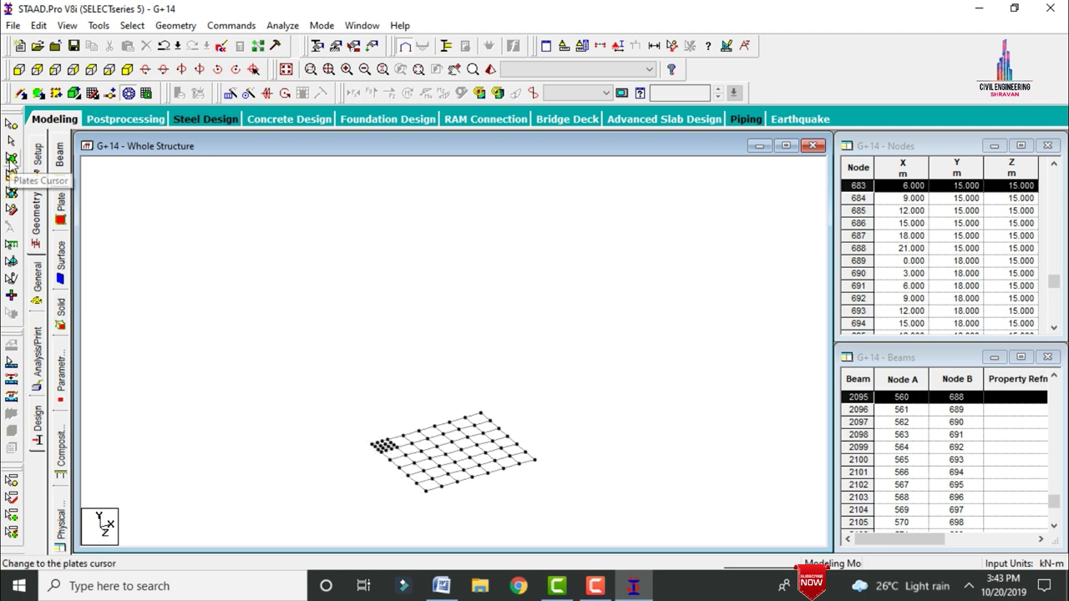
Select the corner panel's plates and copy them along X with Translational Repeat, using 6 steps at 3 m spacing.
{"action": "left_click", "coordinate": [12, 160]}
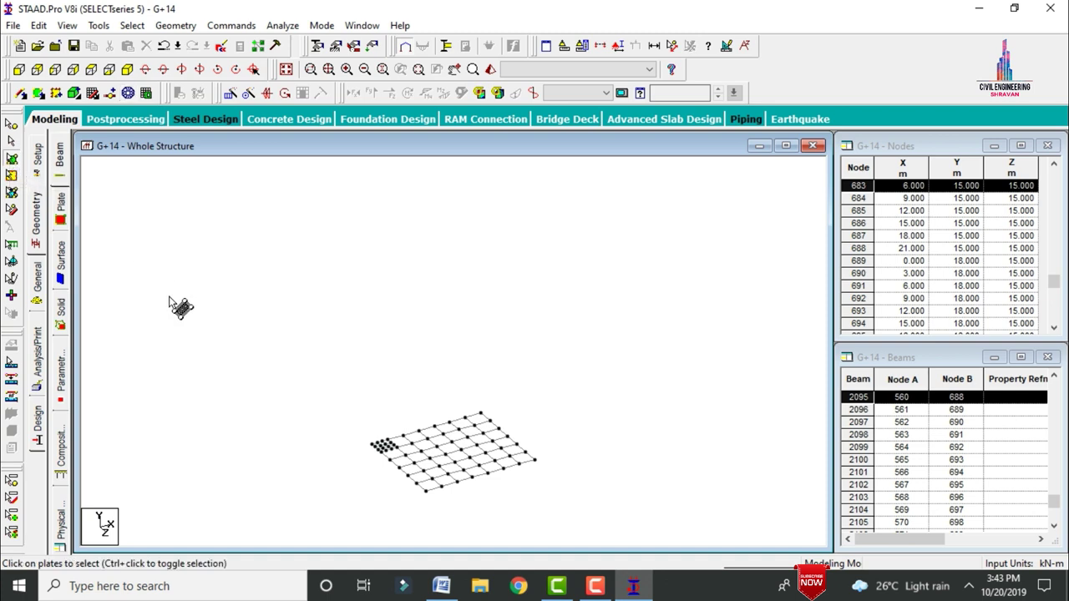
{"action": "left_click", "coordinate": [229, 94]}
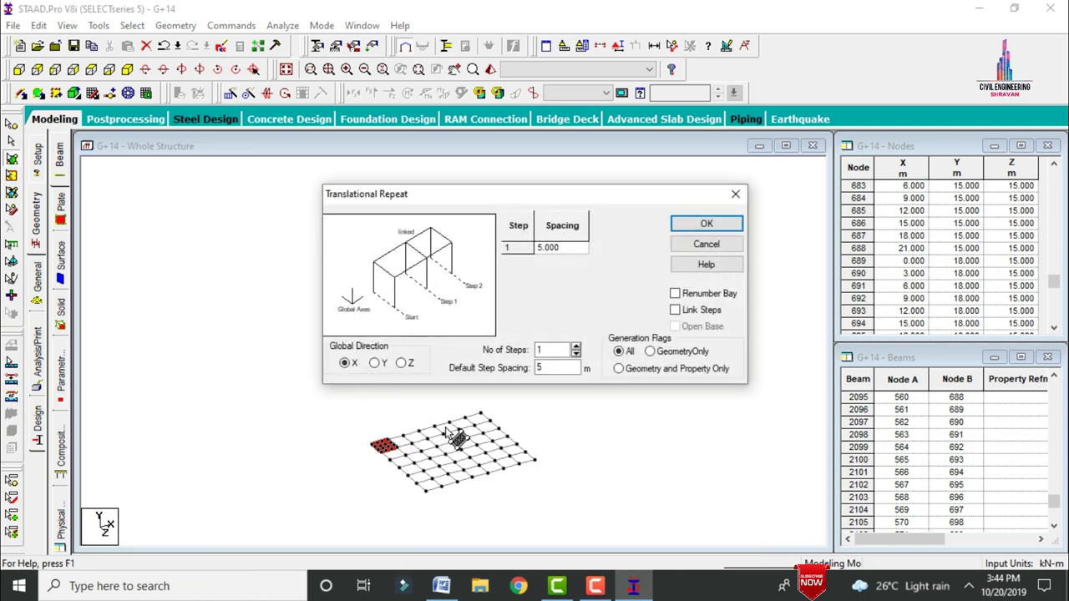
{"action": "left_click", "coordinate": [552, 351]}
{"action": "left_click_drag", "start_coordinate": [552, 352], "coordinate": [504, 353]}
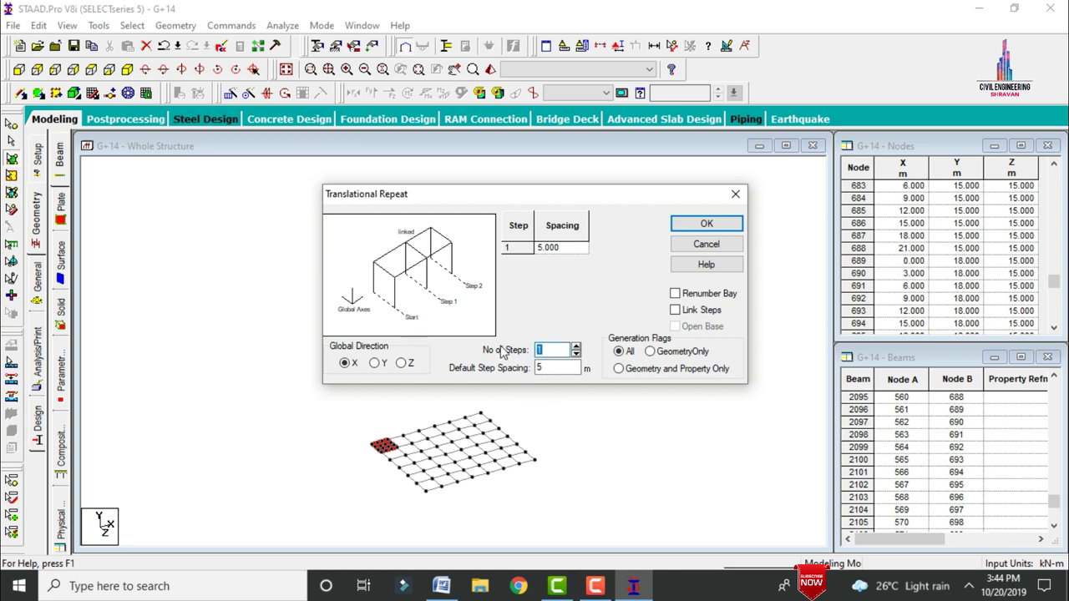
{"action": "type", "text": "6"}
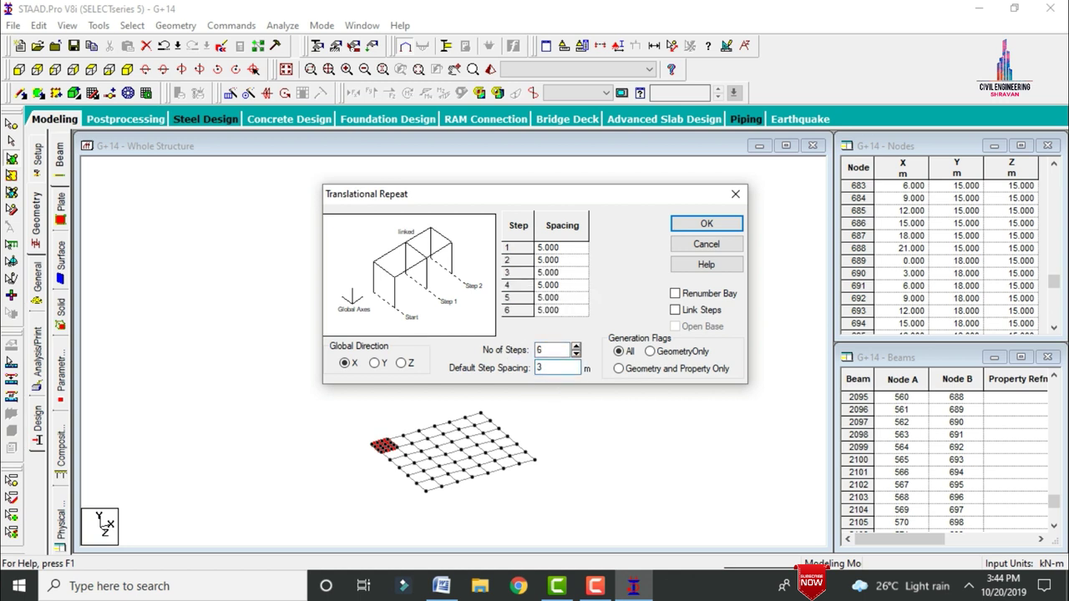
{"action": "type", "text": "3"}
{"action": "left_click", "coordinate": [706, 224]}
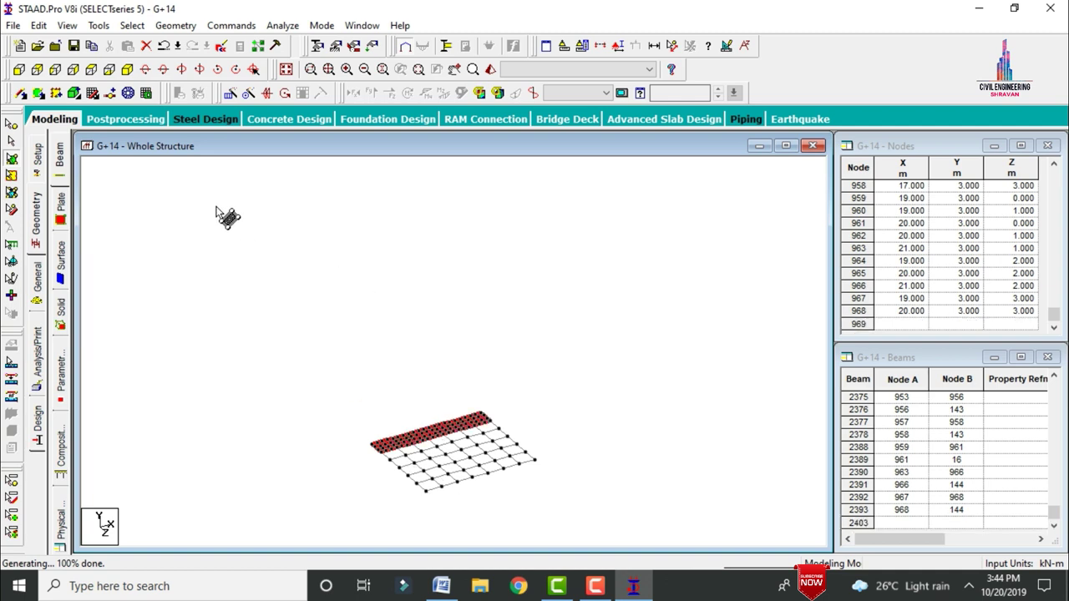
Copy the selected row of plates along Z with Translational Repeat, using 5 steps at 3 m spacing.
{"action": "left_click", "coordinate": [230, 93]}
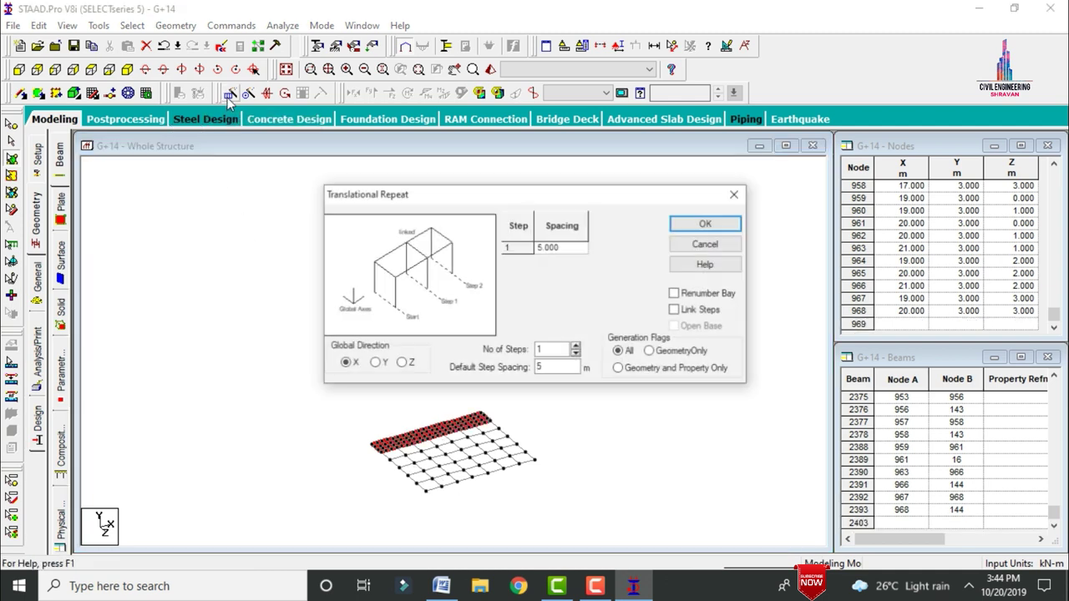
{"action": "left_click", "coordinate": [402, 363]}
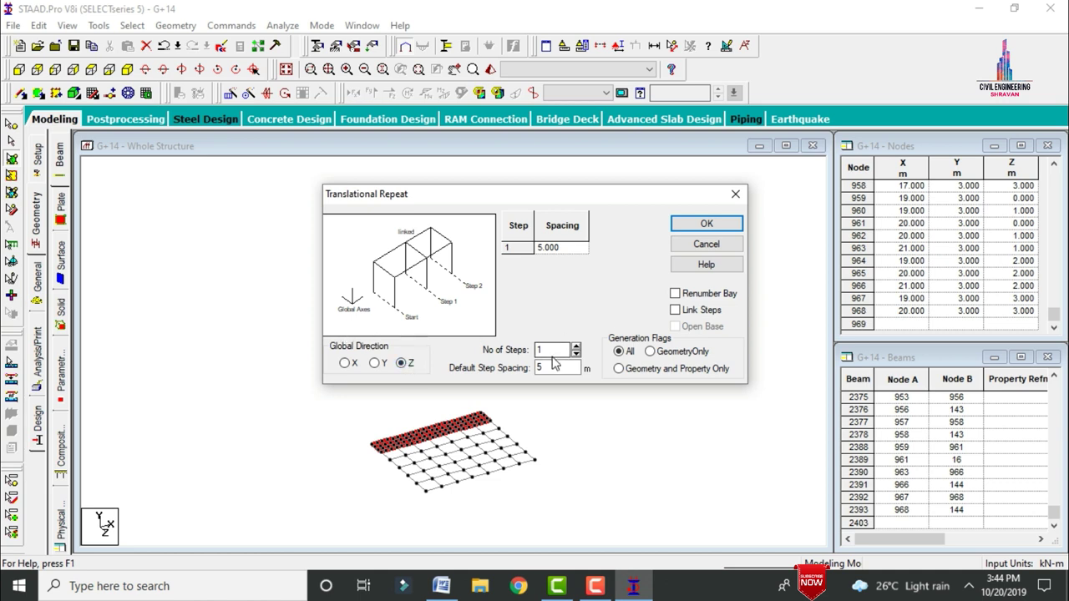
{"action": "double_click", "coordinate": [554, 352]}
{"action": "type", "text": "5"}
{"action": "key", "text": "Tab"}
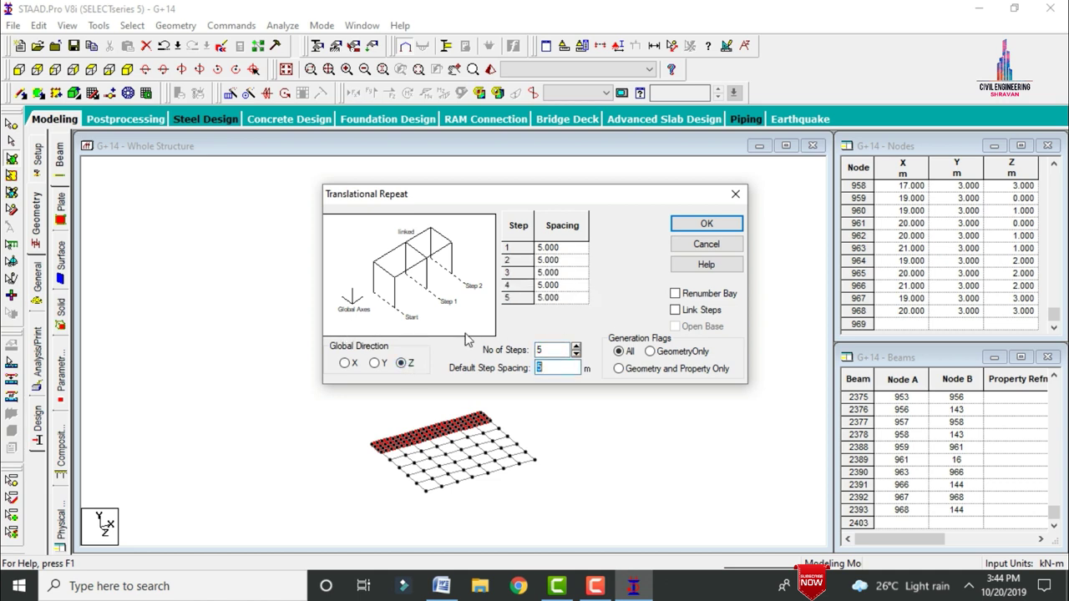
{"action": "type", "text": "3"}
{"action": "left_click", "coordinate": [706, 224]}
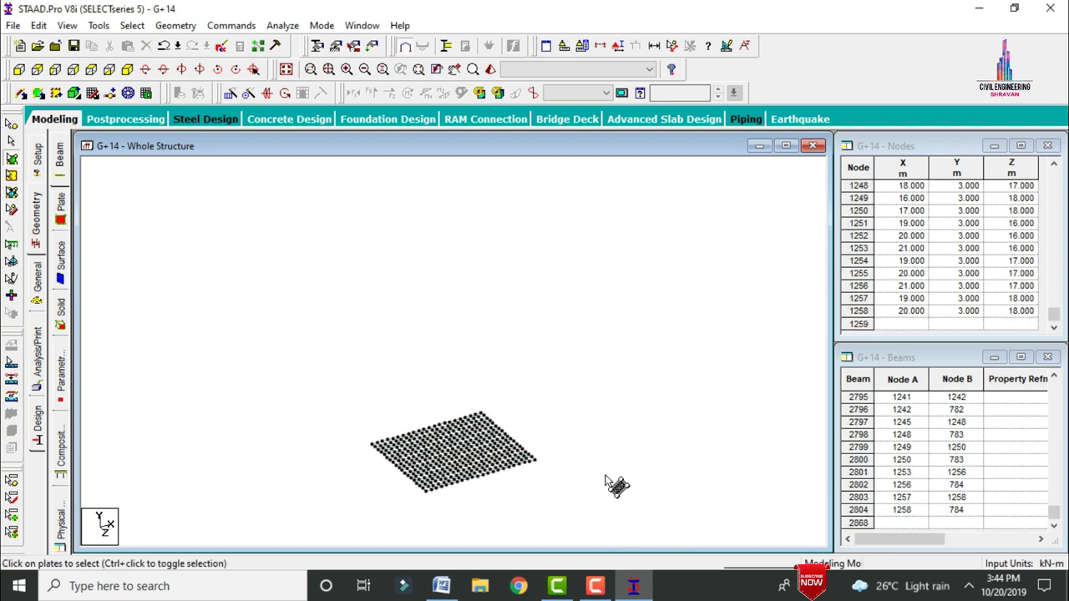
Display the whole structure, select all floor plates and repeat them along Y in 14 steps at 3 m spacing.
{"action": "left_click", "coordinate": [287, 70]}
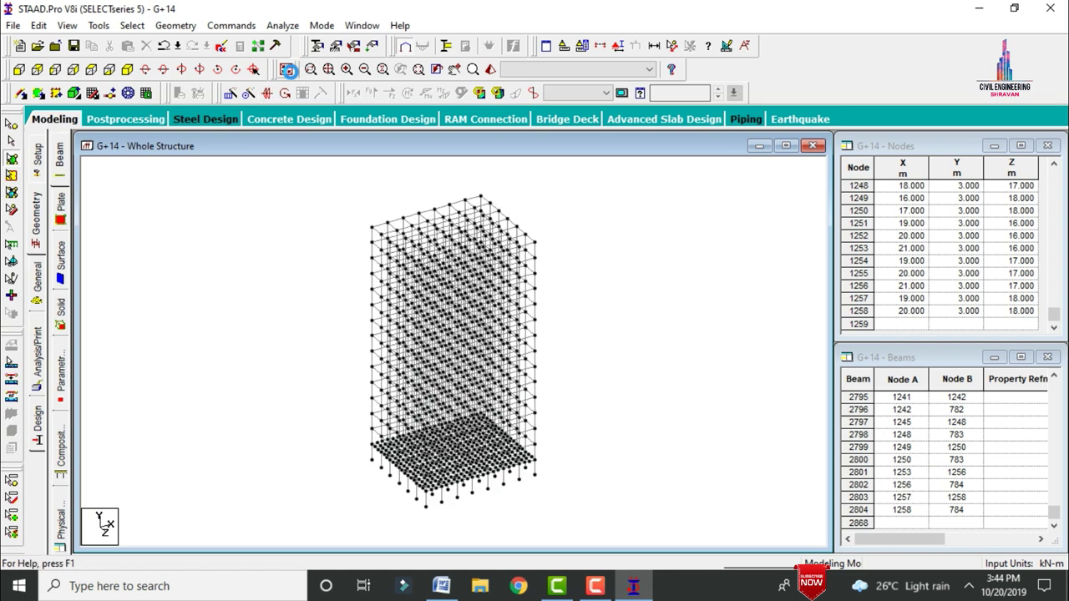
{"action": "left_click", "coordinate": [12, 159]}
{"action": "key", "text": "ctrl+a"}
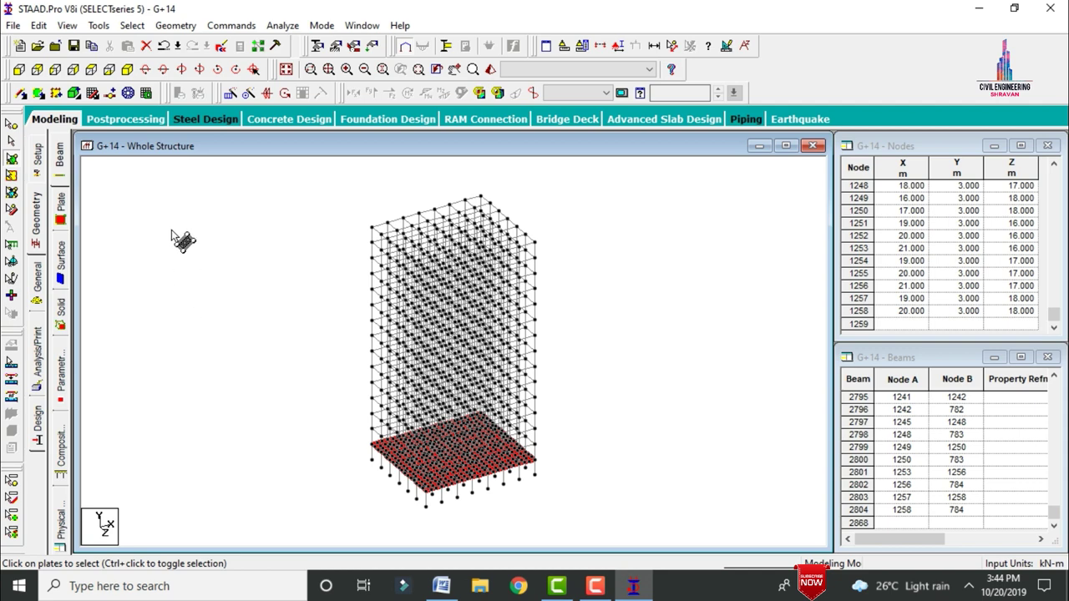
{"action": "left_click", "coordinate": [230, 93]}
{"action": "left_click", "coordinate": [374, 364]}
{"action": "left_click", "coordinate": [565, 349]}
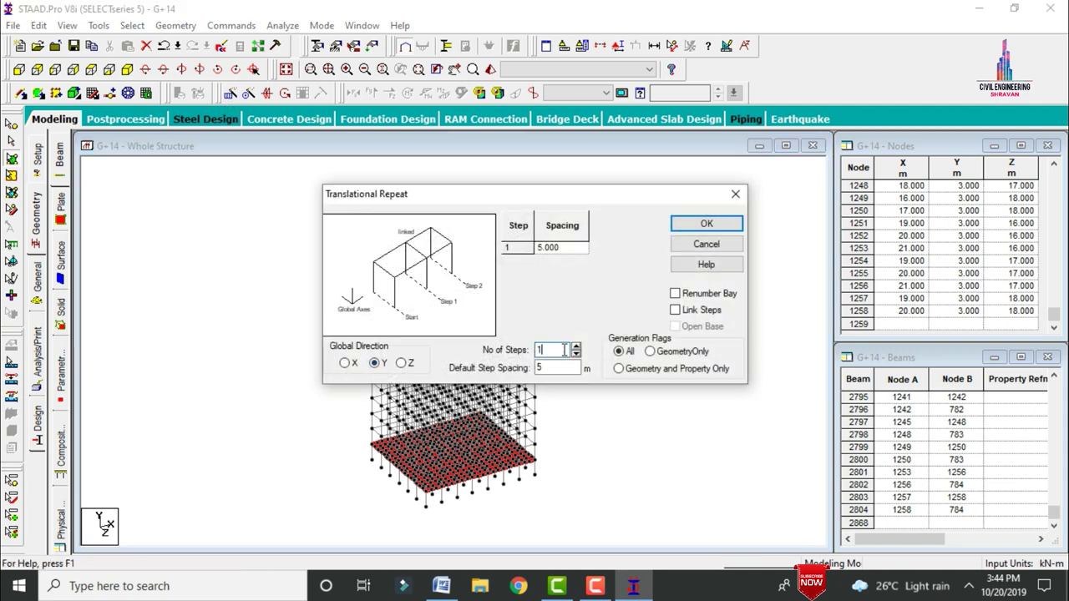
{"action": "type", "text": "4"}
{"action": "key", "text": "Tab"}
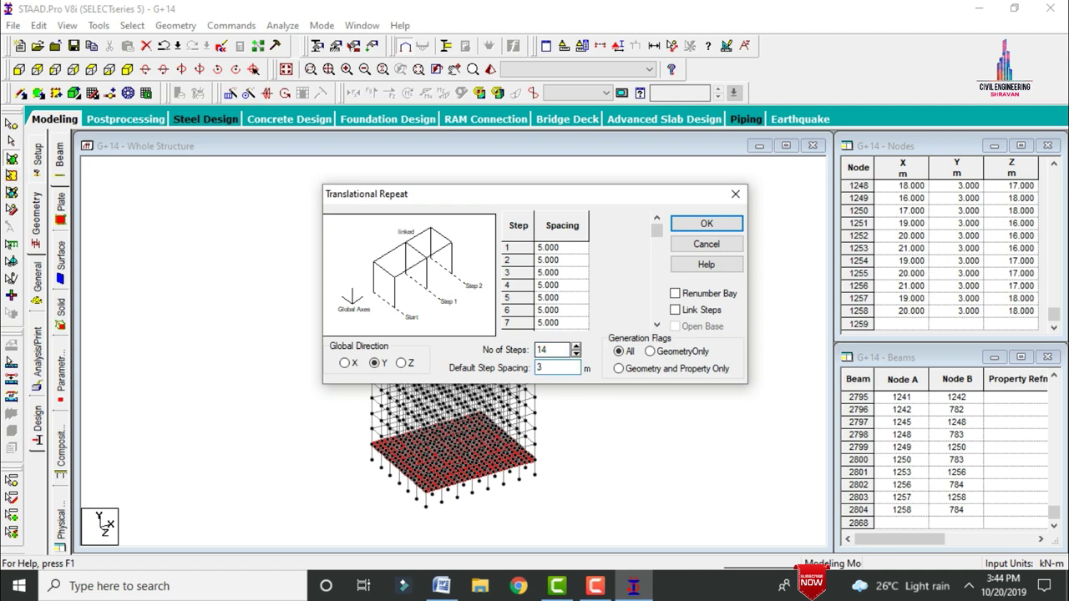
{"action": "type", "text": "3"}
{"action": "left_click", "coordinate": [725, 223]}
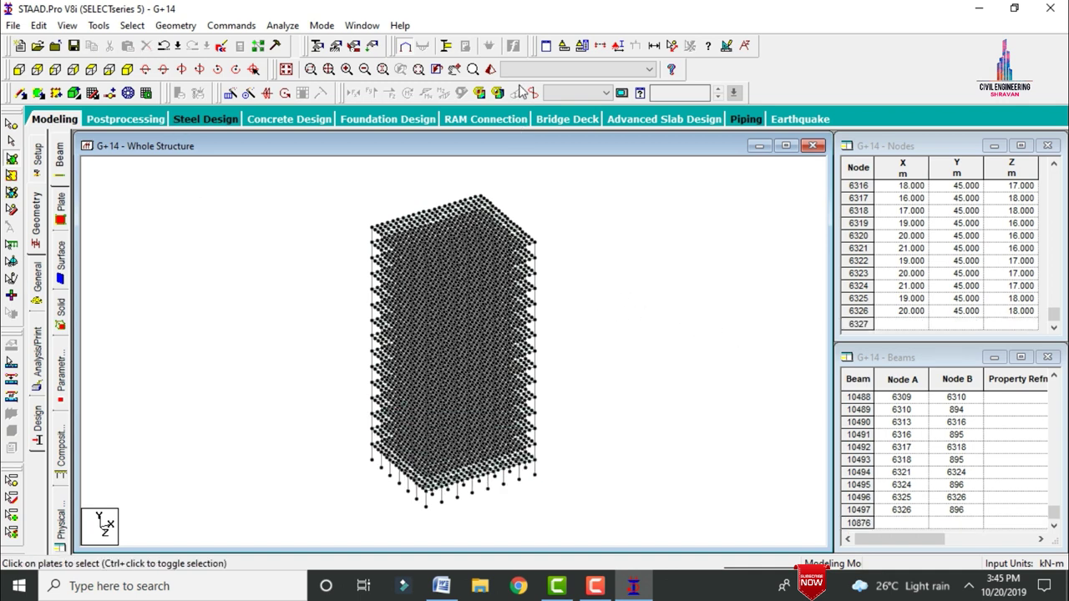
Inspect the frame and its floor plates in a maximized 3D rendered view.
{"action": "left_click", "coordinate": [493, 69]}
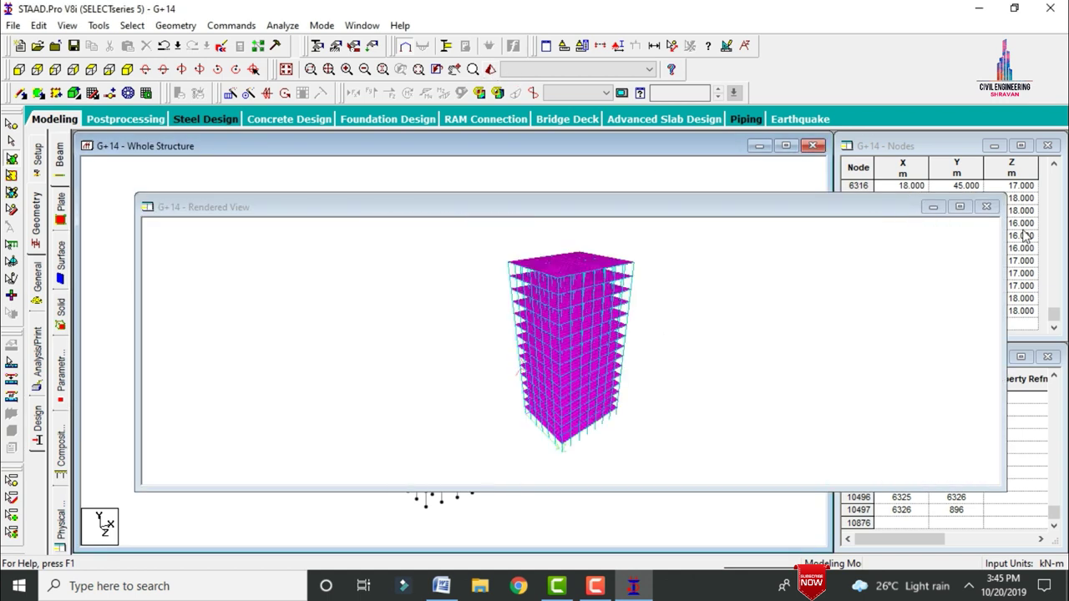
{"action": "left_click", "coordinate": [960, 206]}
{"action": "left_click_drag", "start_coordinate": [615, 257], "coordinate": [572, 245]}
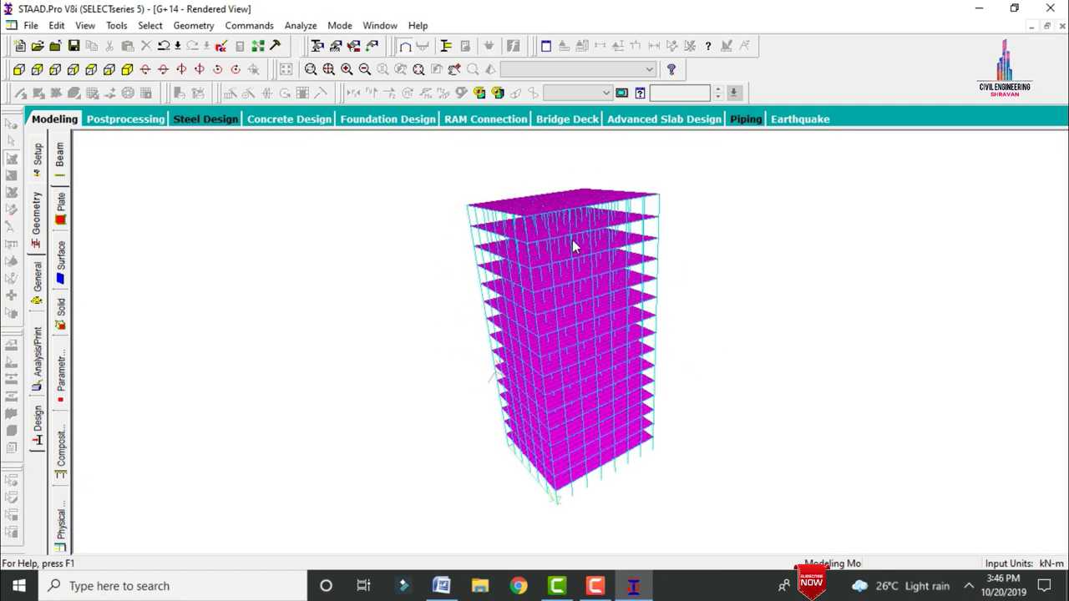
Define rectangular concrete sections of 0.5 x 0.5 m and 0.5 x 0.23 m in the general properties of the structure.
{"action": "left_click", "coordinate": [68, 122]}
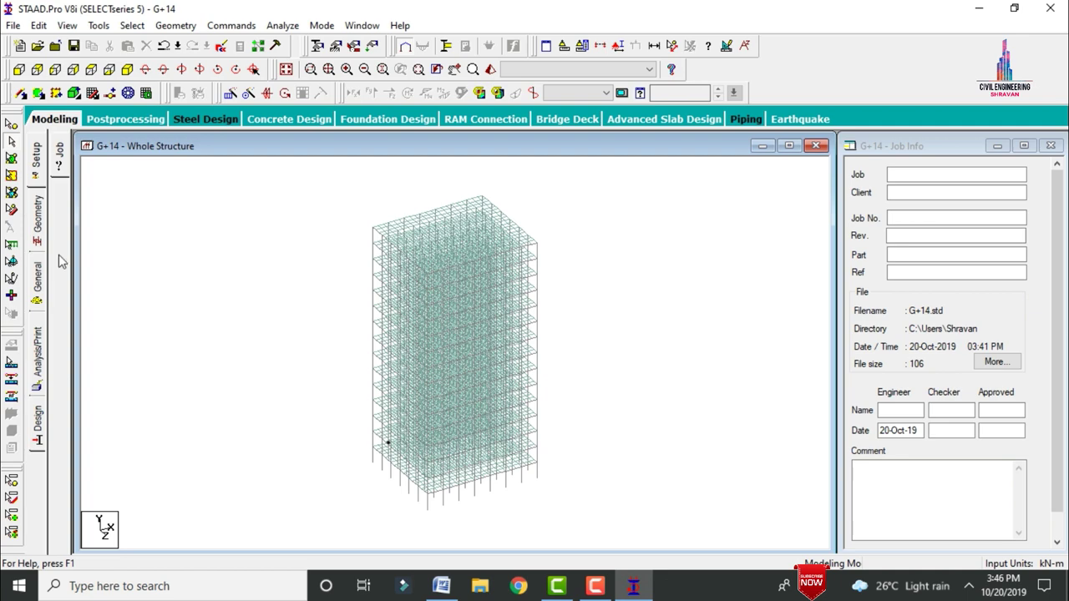
{"action": "left_click", "coordinate": [39, 277]}
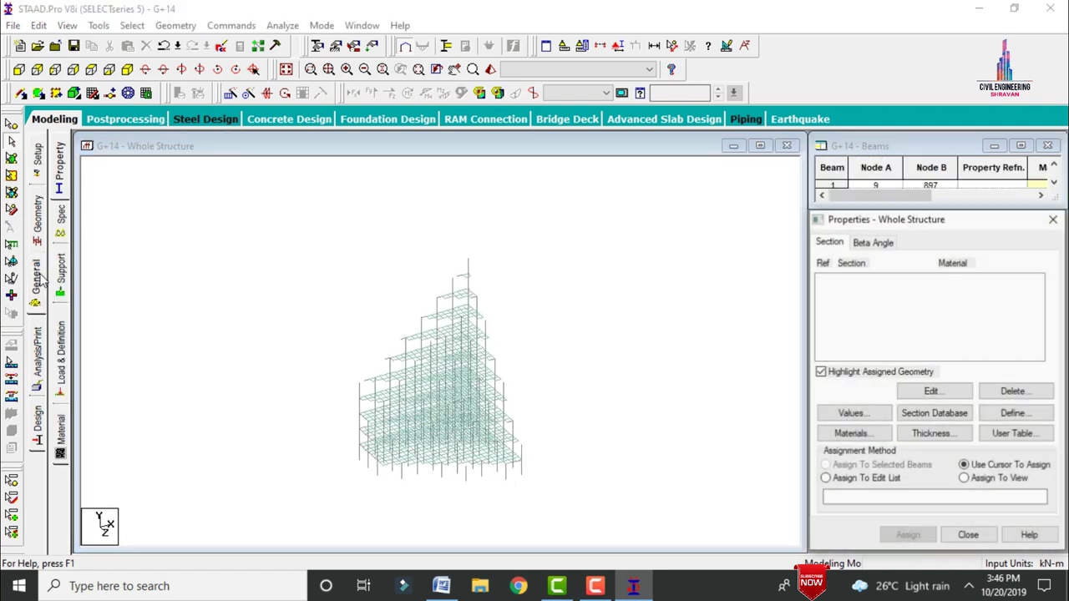
{"action": "left_click", "coordinate": [1002, 416]}
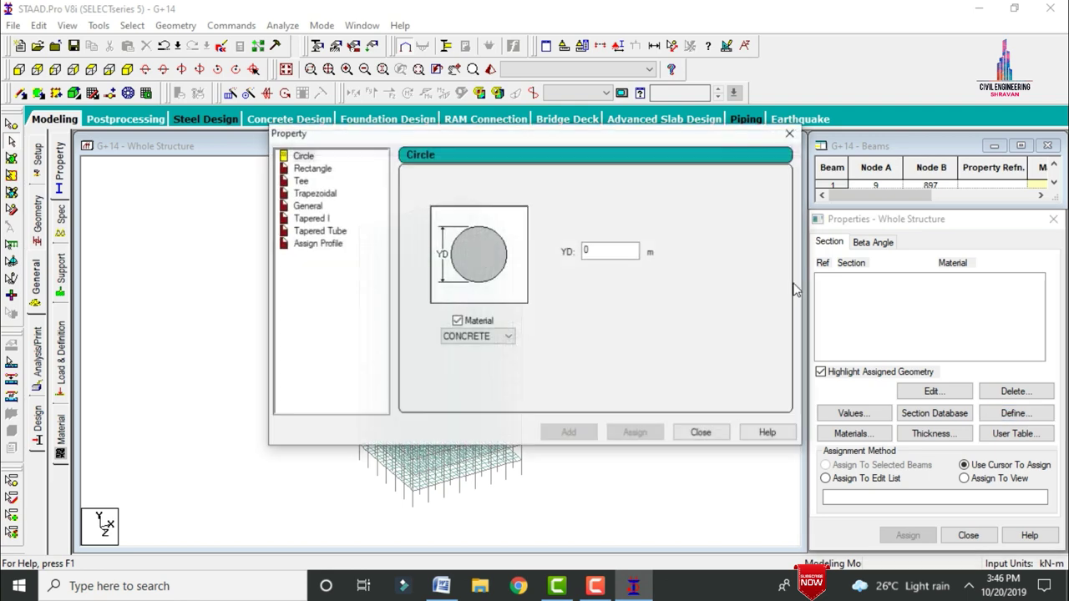
{"action": "left_click", "coordinate": [312, 168]}
{"action": "left_click", "coordinate": [598, 239]}
{"action": "type", "text": ".5"}
{"action": "key", "text": "Tab"}
{"action": "key", "text": "Return"}
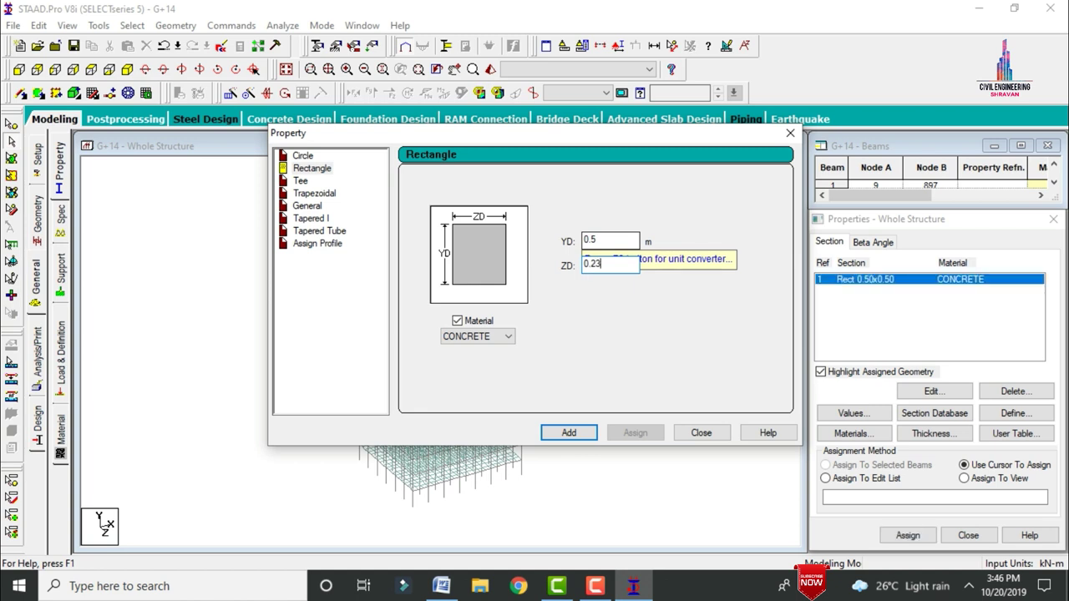
{"action": "key", "text": "Return"}
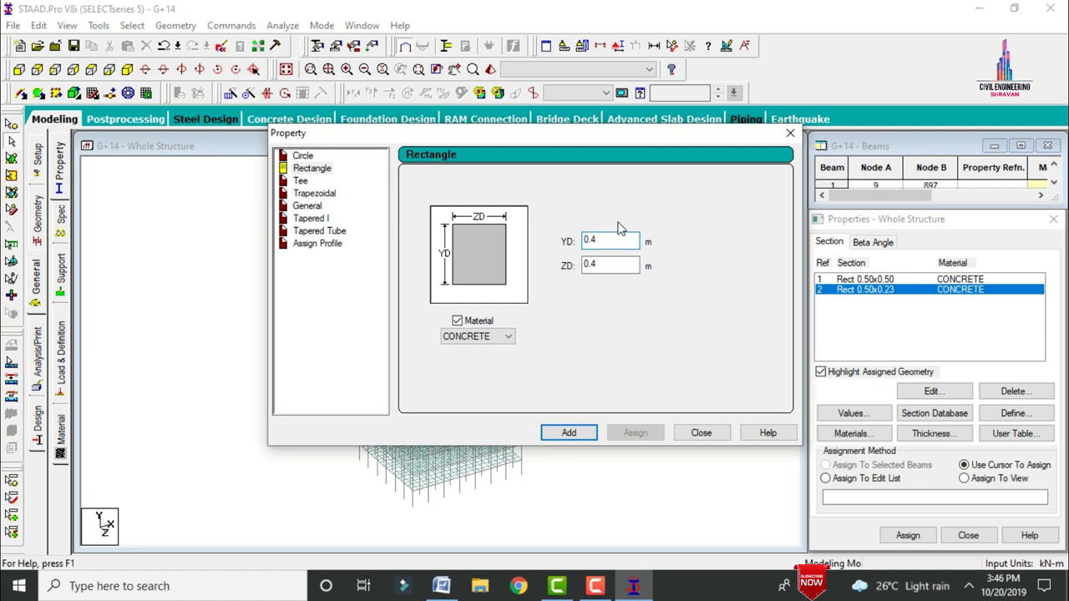
Add rectangular concrete sections of 0.4 x 0.4 m and 0.4 x 0.23 m.
{"action": "left_click", "coordinate": [567, 432]}
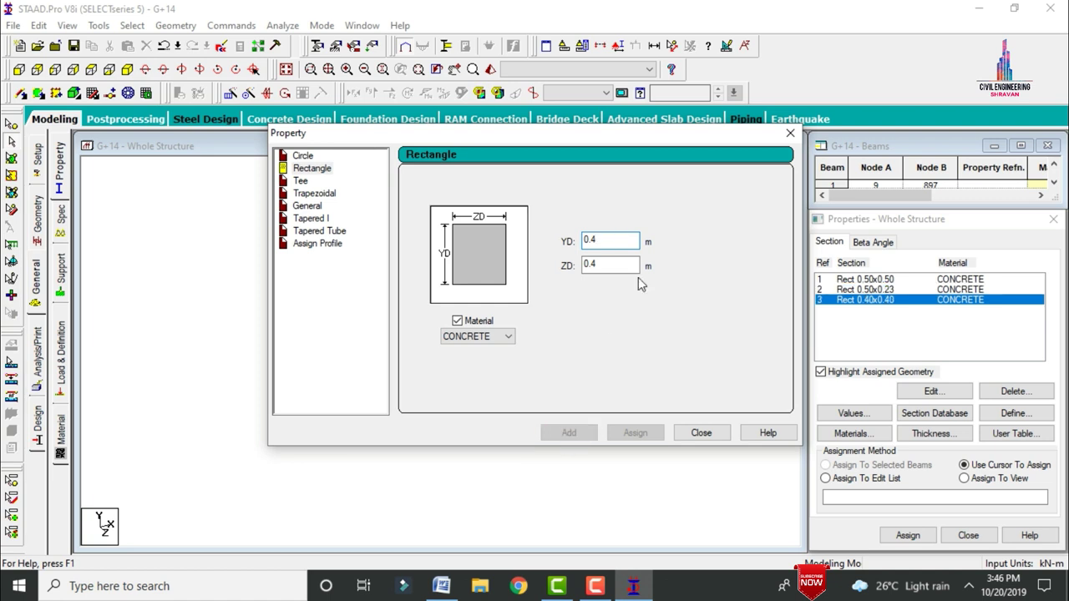
{"action": "left_click", "coordinate": [609, 264]}
{"action": "key", "text": "BackSpace"}
{"action": "type", "text": "23"}
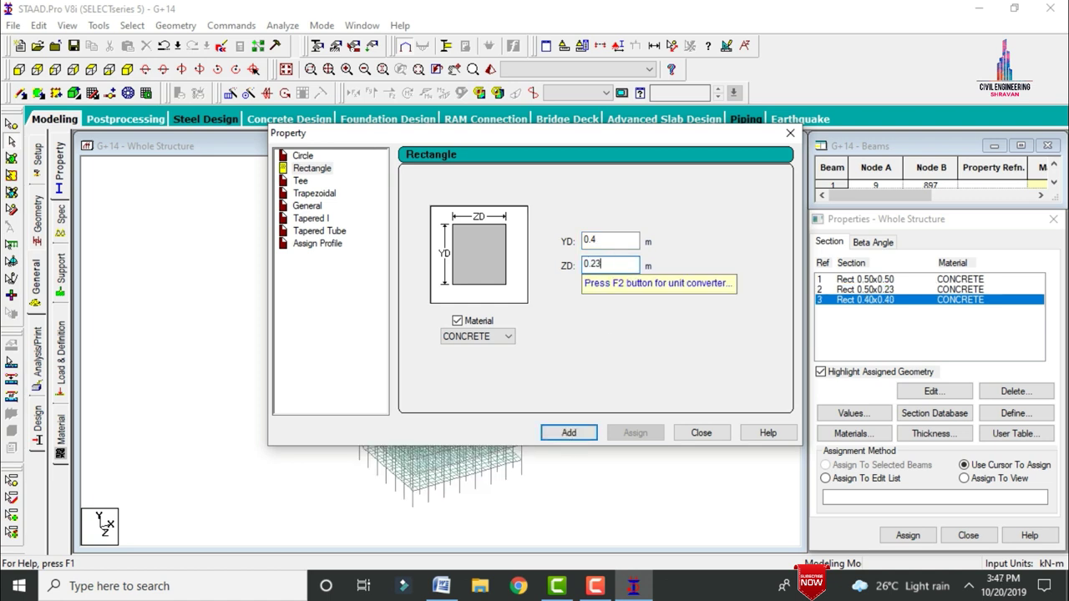
{"action": "key", "text": "Return"}
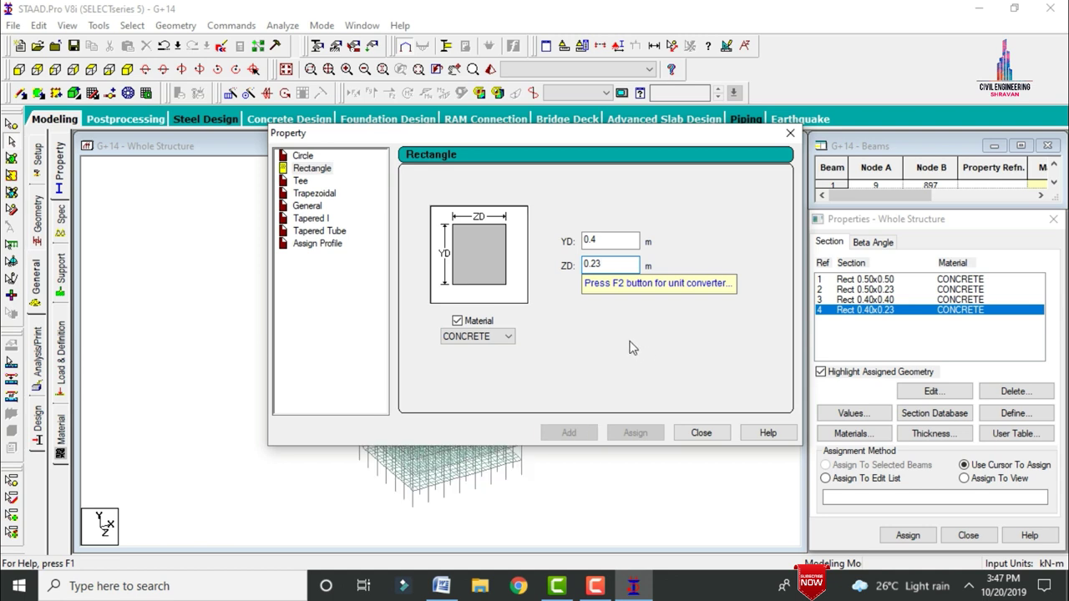
Add rectangular concrete sections of 0.3 x 0.3 m and 0.3 x 0.23 m, and finish defining sections.
{"action": "left_click", "coordinate": [618, 239]}
{"action": "key", "text": "BackSpace"}
{"action": "type", "text": "3"}
{"action": "key", "text": "Tab"}
{"action": "type", "text": "0"}
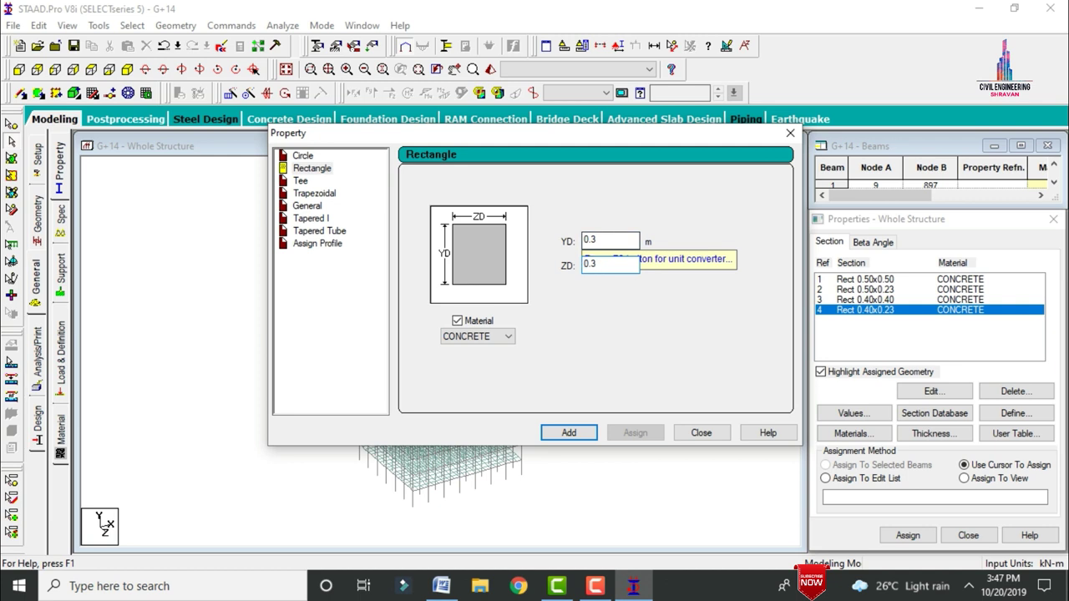
{"action": "key", "text": "Return"}
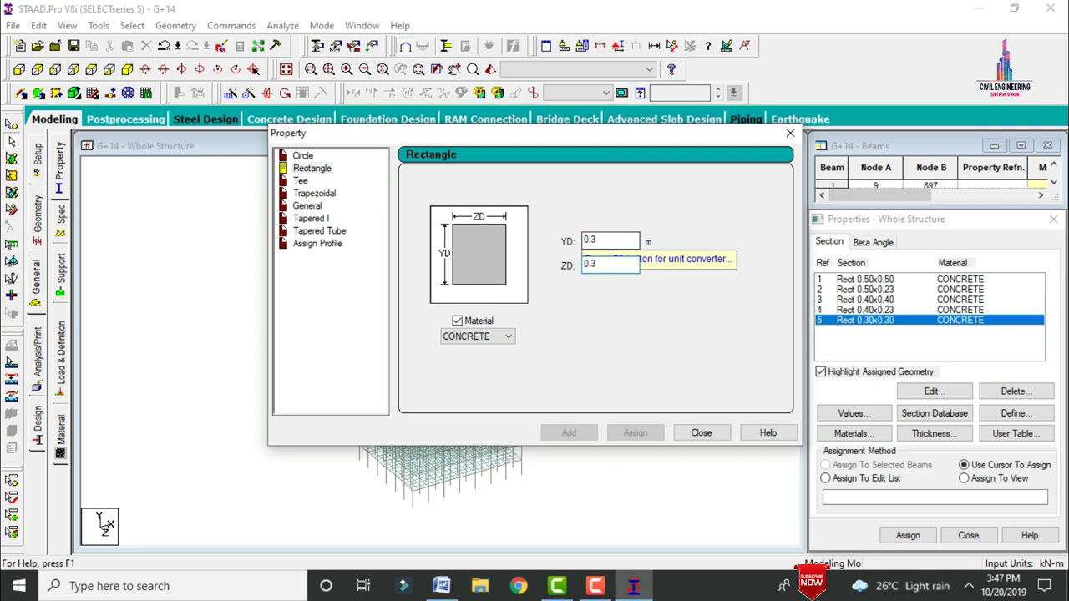
{"action": "key", "text": "BackSpace"}
{"action": "type", "text": "23"}
{"action": "key", "text": "Return"}
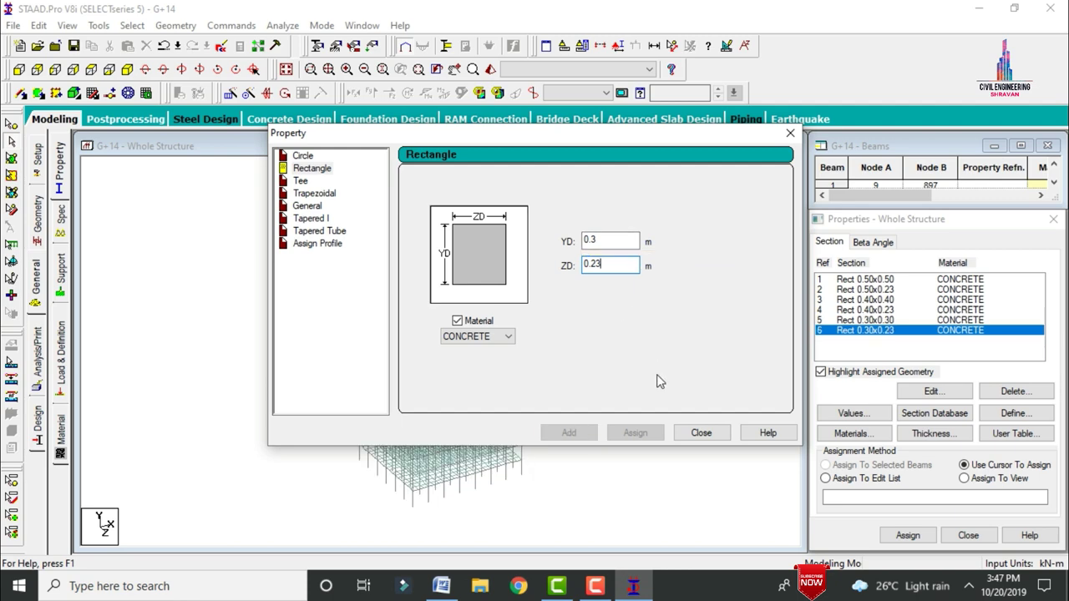
{"action": "left_click", "coordinate": [699, 432]}
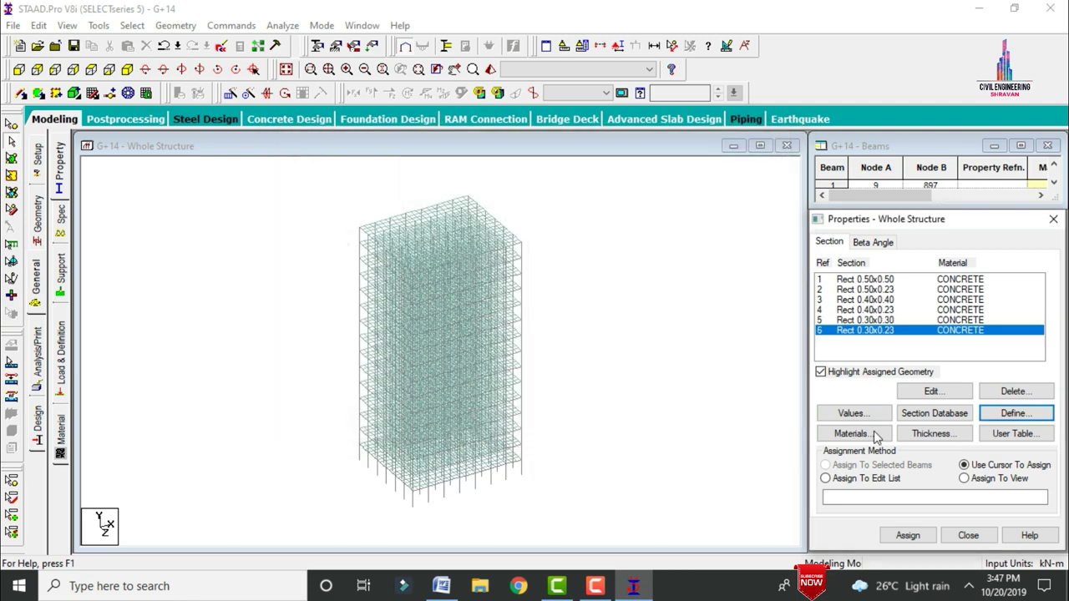
Define three concrete plate element thicknesses of 0.18 m, 0.15 m and 0.12 m, uniform at all four nodes.
{"action": "left_click", "coordinate": [934, 434]}
{"action": "left_click", "coordinate": [661, 225]}
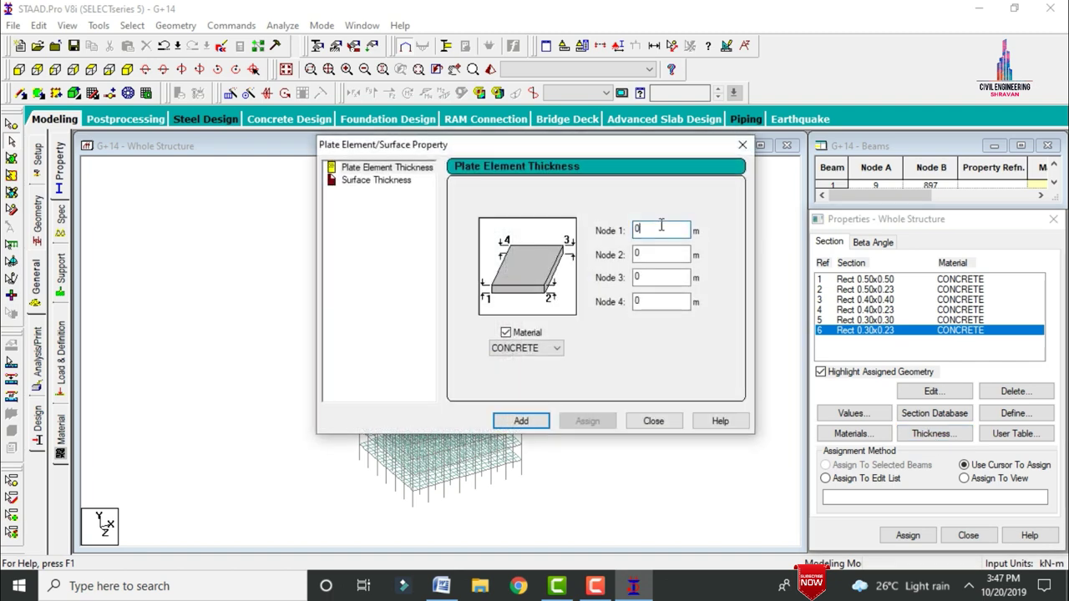
{"action": "type", "text": ".8"}
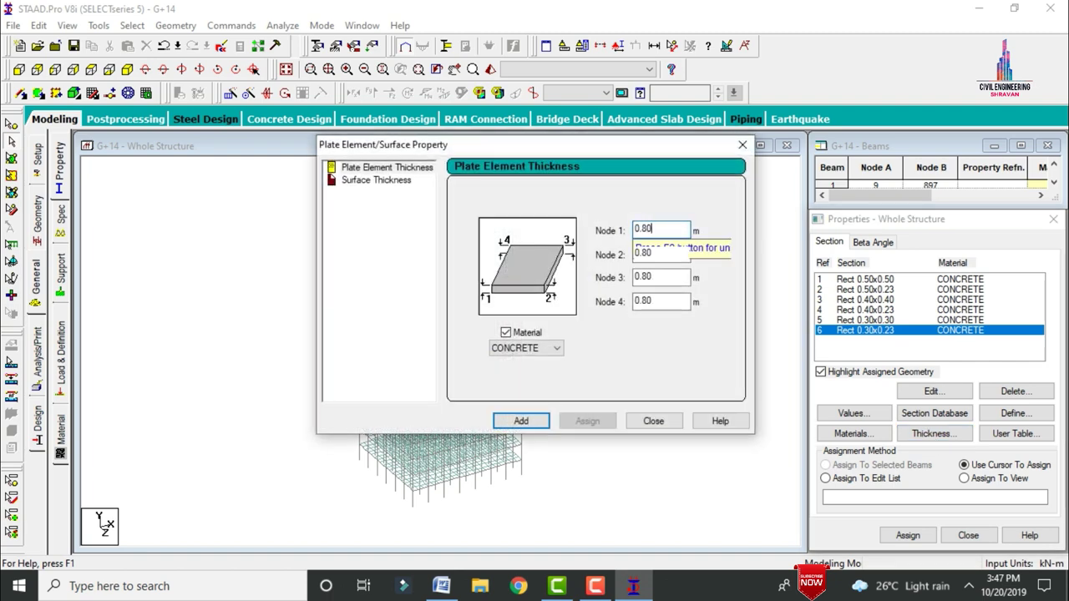
{"action": "key", "text": "Return"}
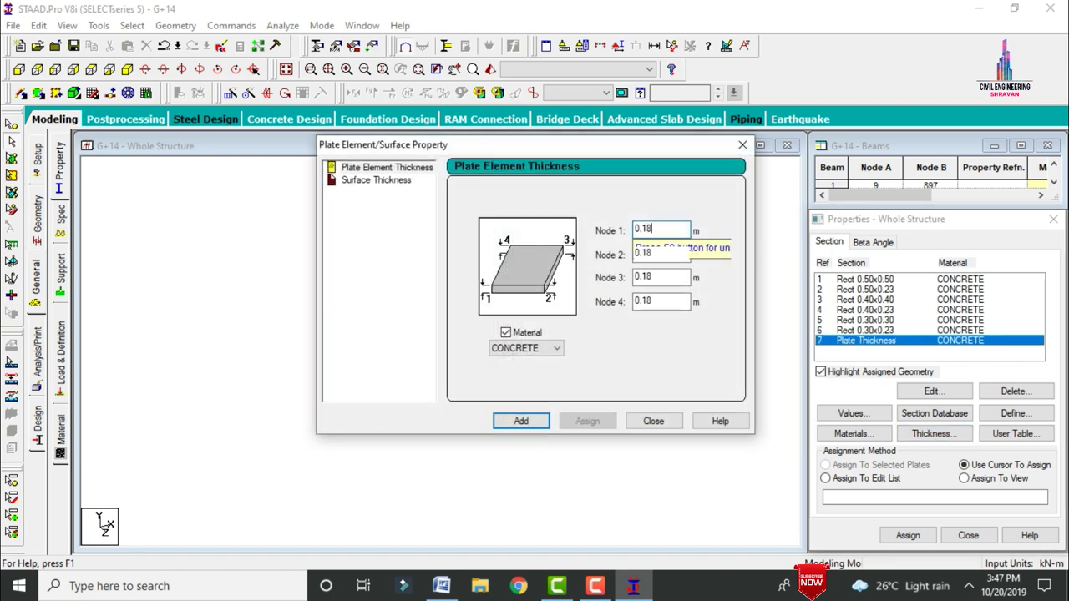
{"action": "key", "text": "BackSpace"}
{"action": "type", "text": "5"}
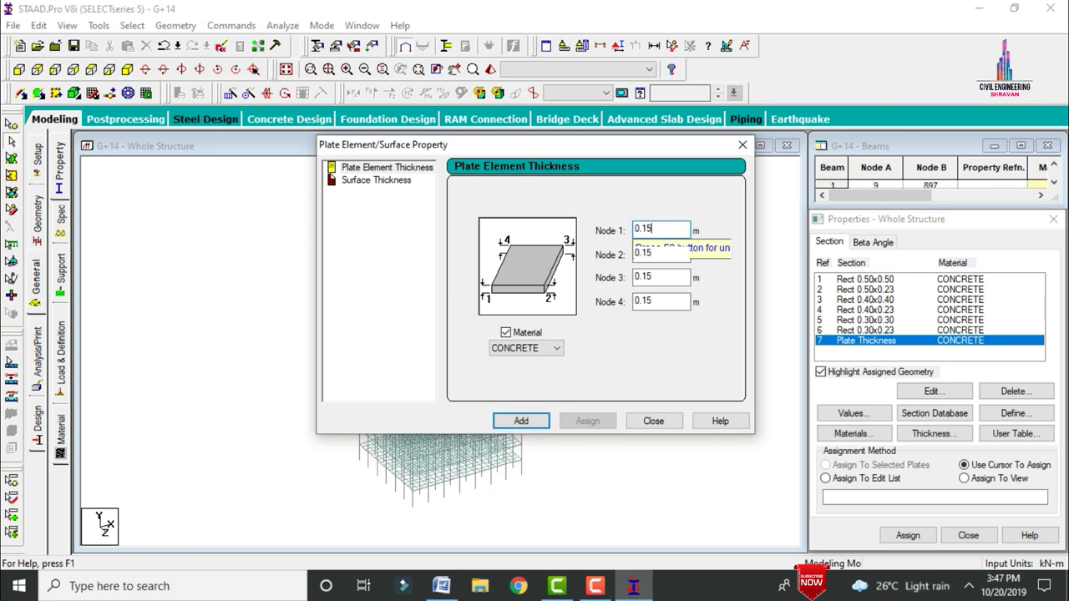
{"action": "key", "text": "Return"}
{"action": "key", "text": "BackSpace"}
{"action": "type", "text": "2"}
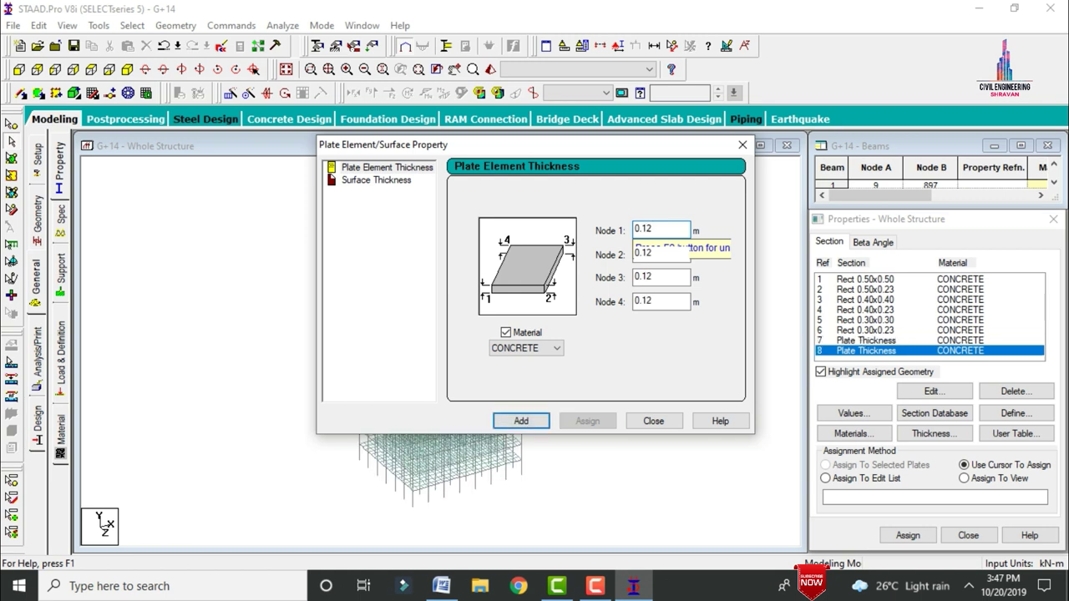
{"action": "key", "text": "Return"}
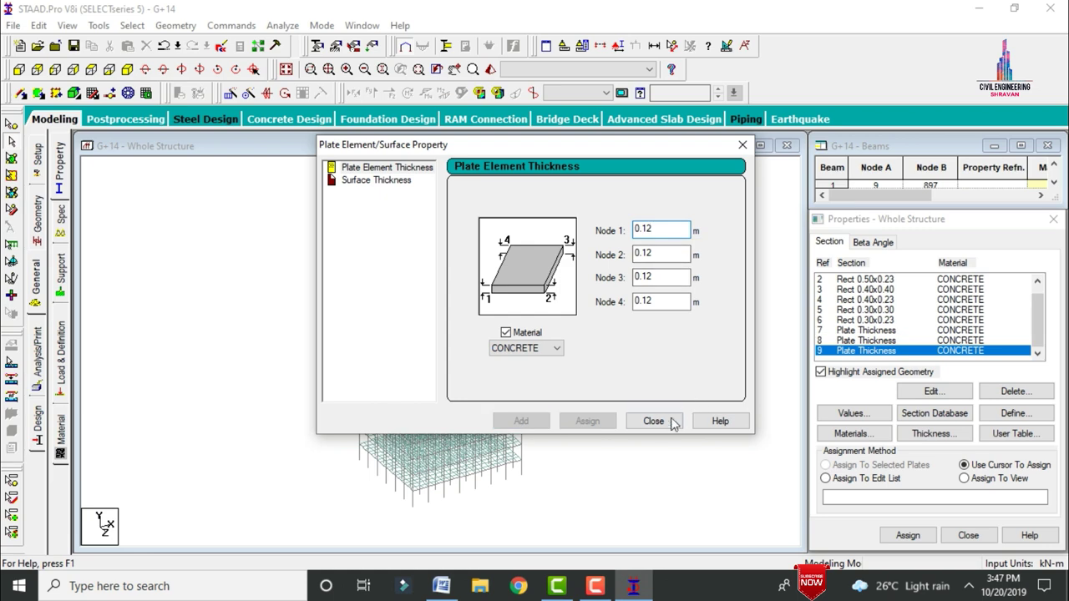
{"action": "left_click", "coordinate": [668, 421]}
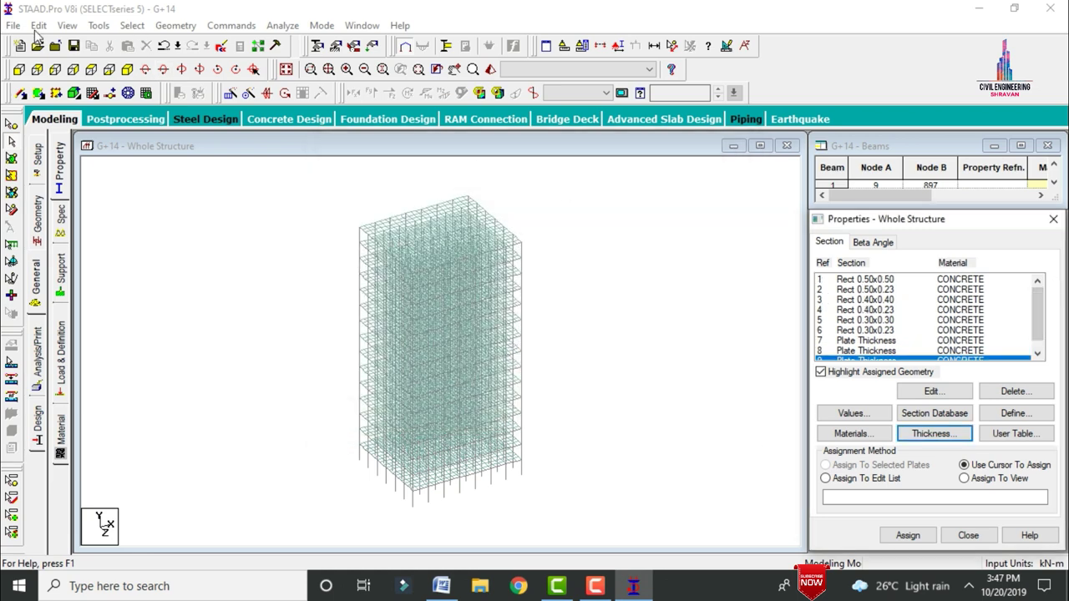
Cut a window section from the front elevation to show only the lowest five storeys, and return to the isometric view.
{"action": "left_click", "coordinate": [19, 69]}
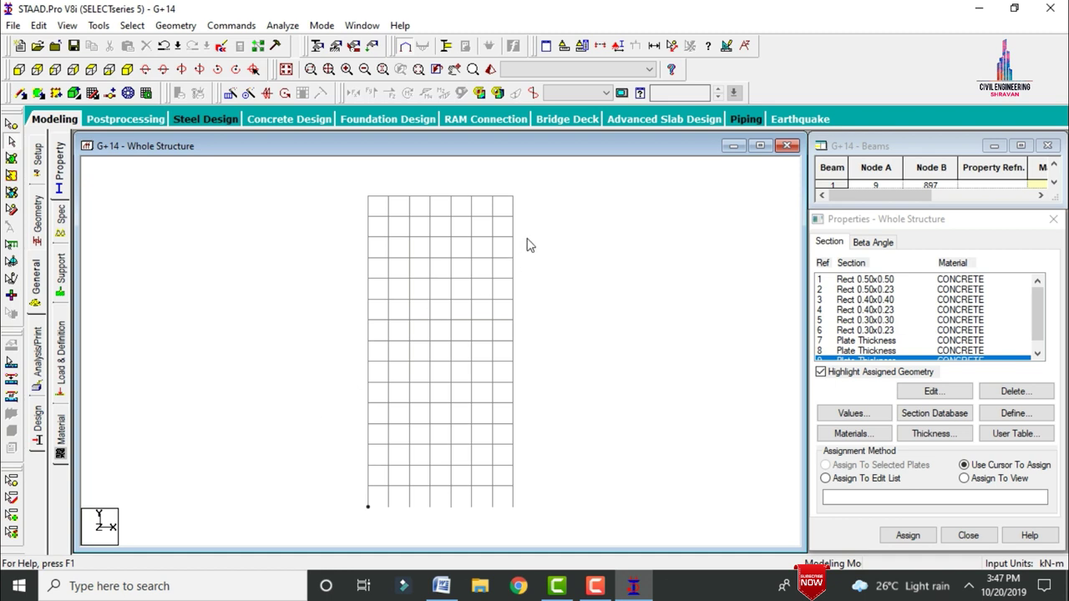
{"action": "left_click", "coordinate": [599, 46]}
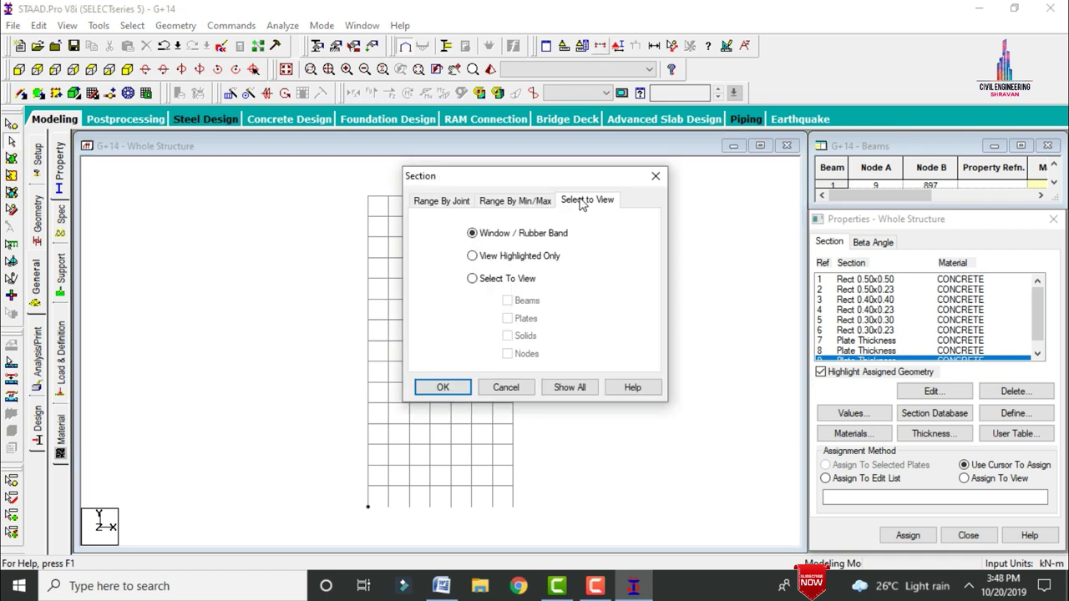
{"action": "left_click", "coordinate": [442, 387]}
{"action": "left_click_drag", "start_coordinate": [534, 524], "coordinate": [336, 398]}
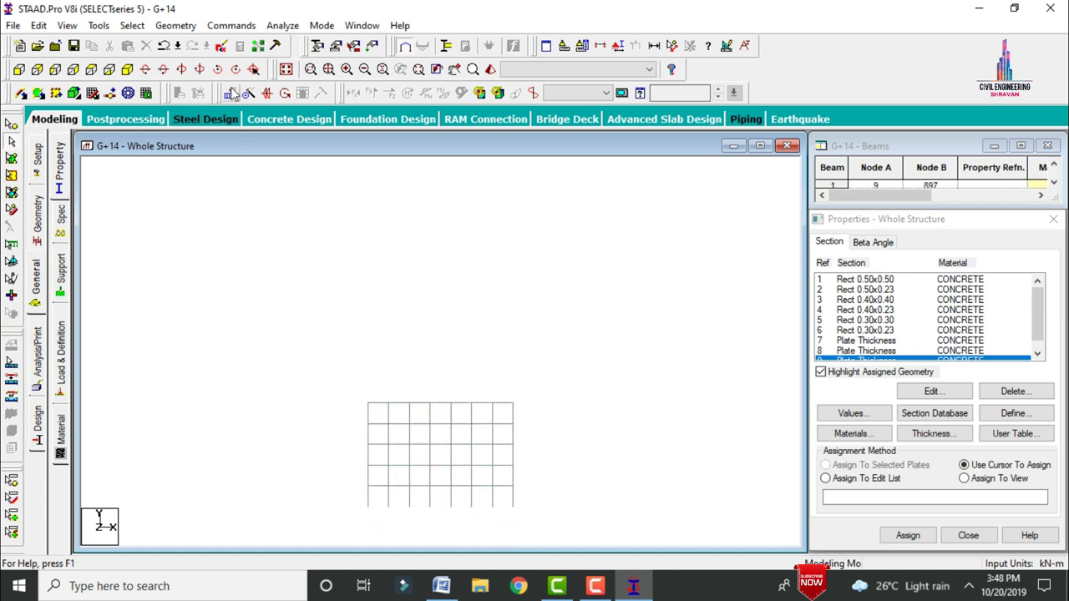
{"action": "left_click", "coordinate": [127, 69]}
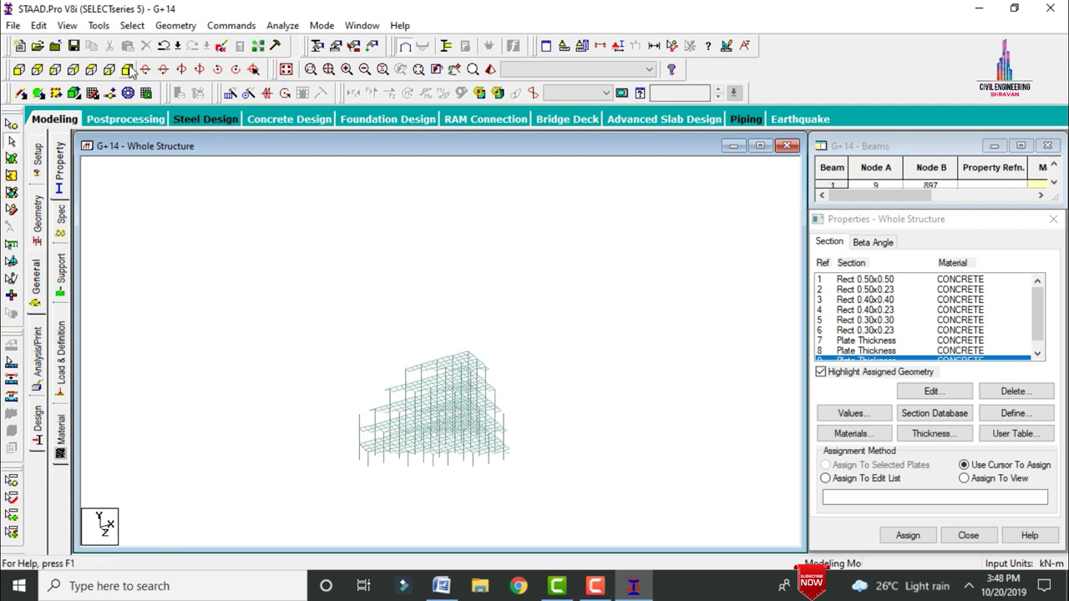
Assign the Rect 0.50x0.50 section to all columns parallel to Y in the lowest five storeys.
{"action": "left_click", "coordinate": [843, 280]}
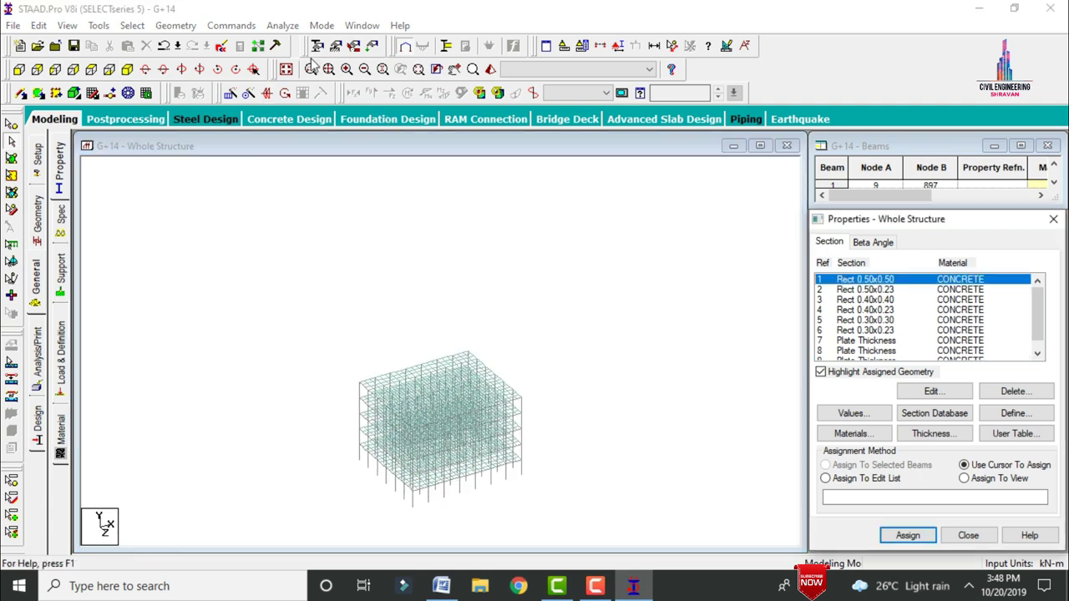
{"action": "left_click", "coordinate": [132, 25]}
{"action": "mouse_move", "coordinate": [222, 310]}
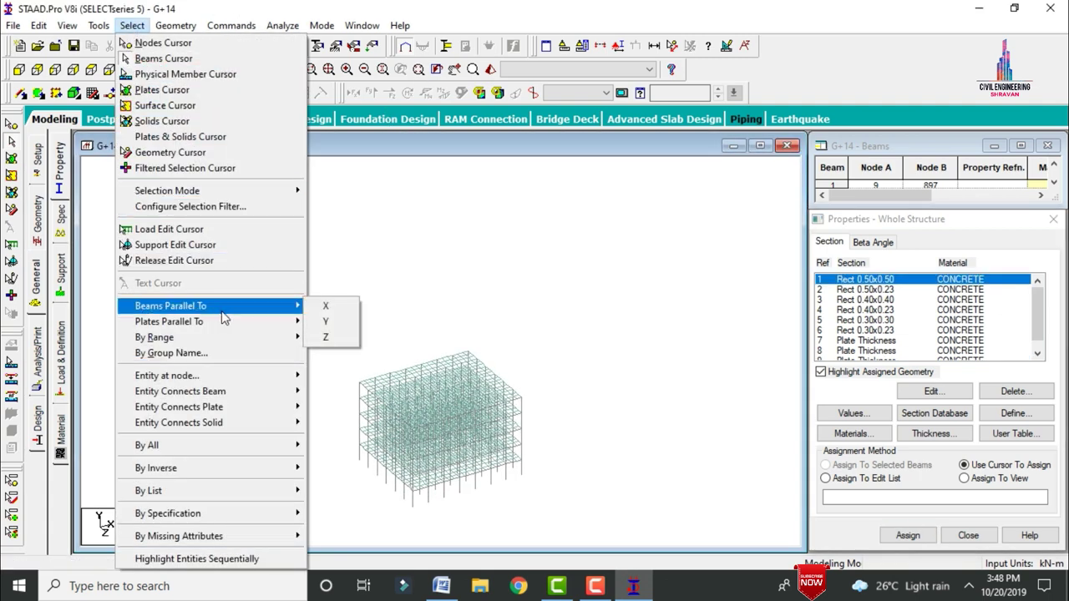
{"action": "left_click", "coordinate": [326, 322]}
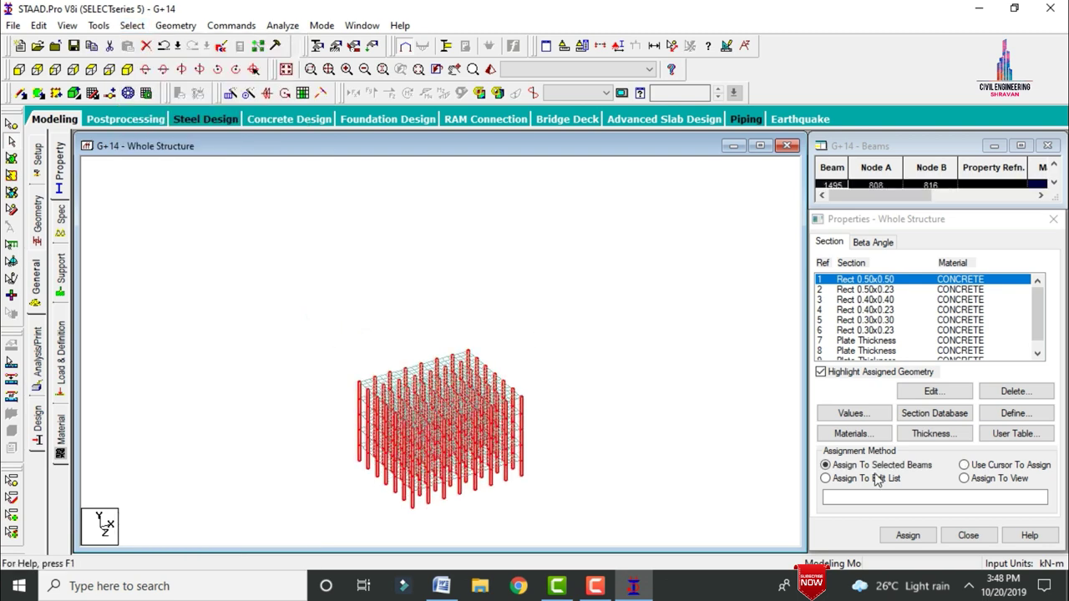
{"action": "left_click", "coordinate": [908, 536]}
{"action": "left_click", "coordinate": [961, 422]}
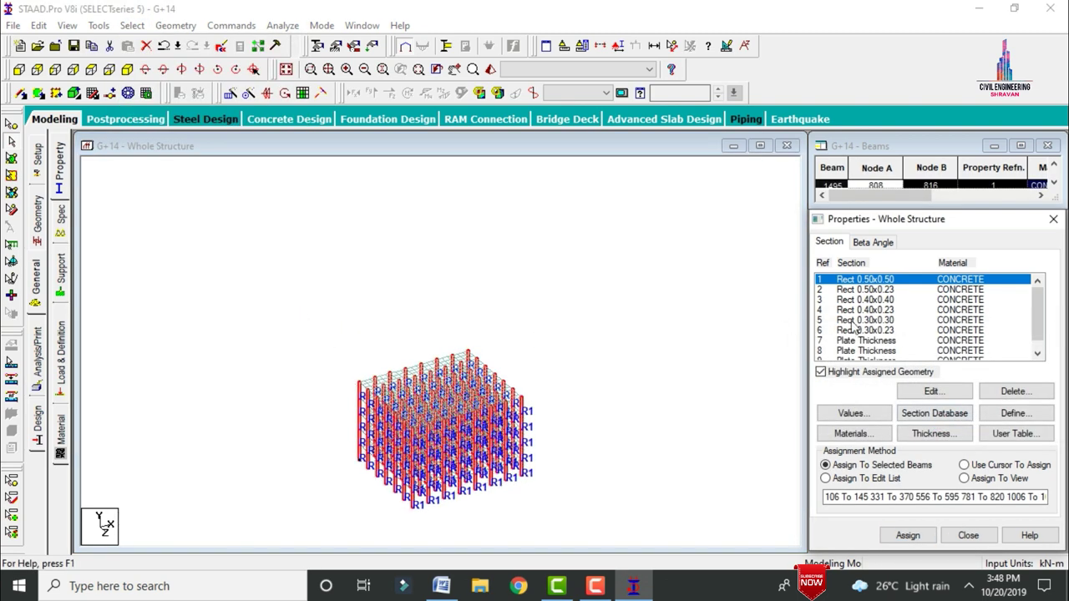
Assign the Rect 0.50x0.23 section to all beams parallel to X and Z in the lowest five storeys.
{"action": "left_click", "coordinate": [860, 290]}
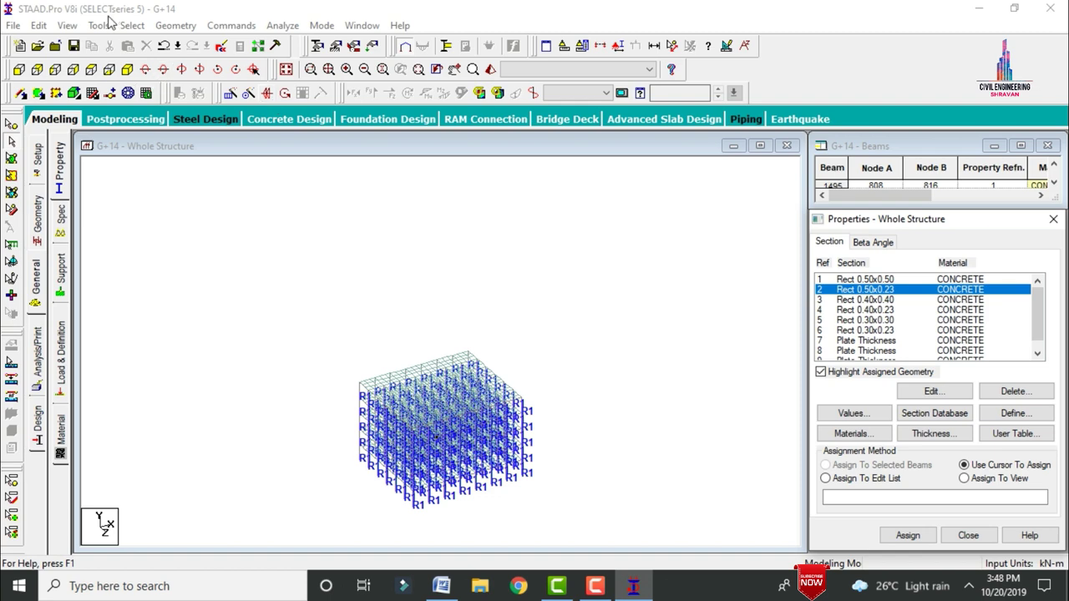
{"action": "left_click", "coordinate": [130, 25]}
{"action": "mouse_move", "coordinate": [244, 306]}
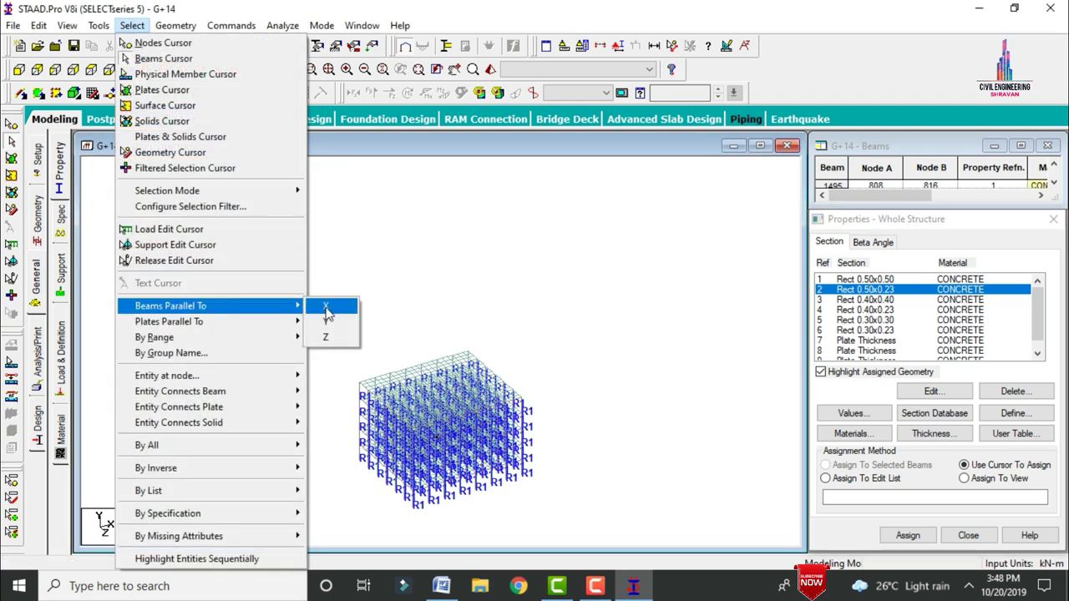
{"action": "left_click", "coordinate": [326, 307]}
{"action": "left_click", "coordinate": [132, 25]}
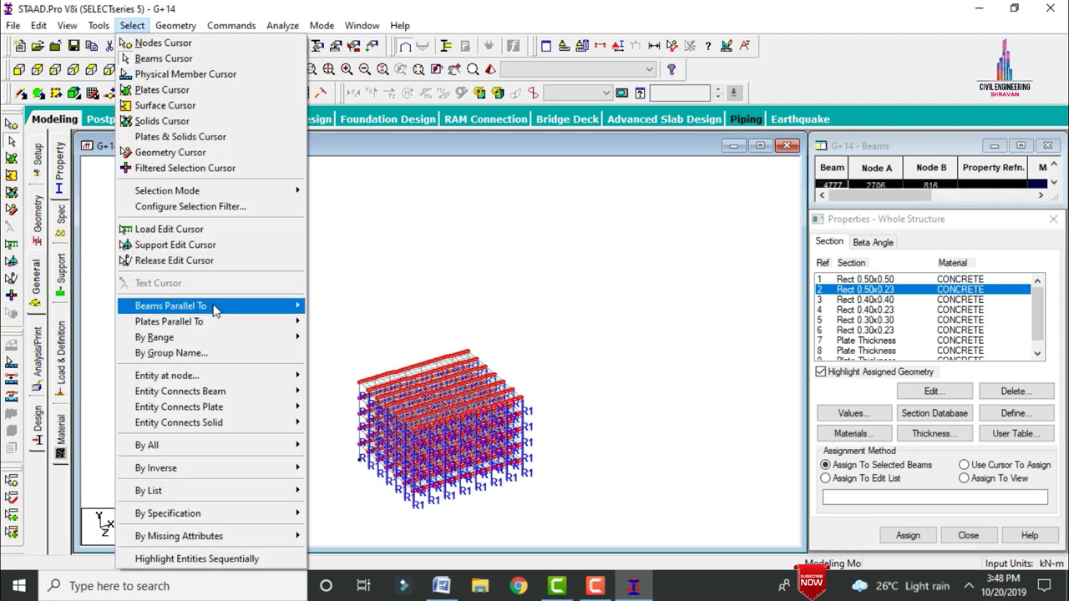
{"action": "left_click", "coordinate": [332, 337]}
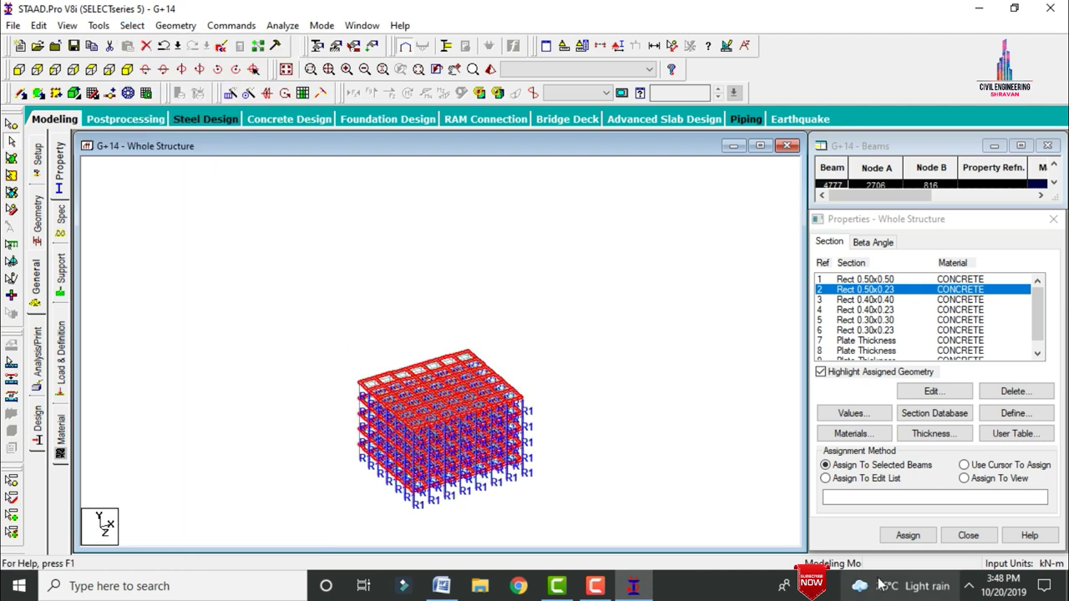
{"action": "left_click", "coordinate": [902, 538]}
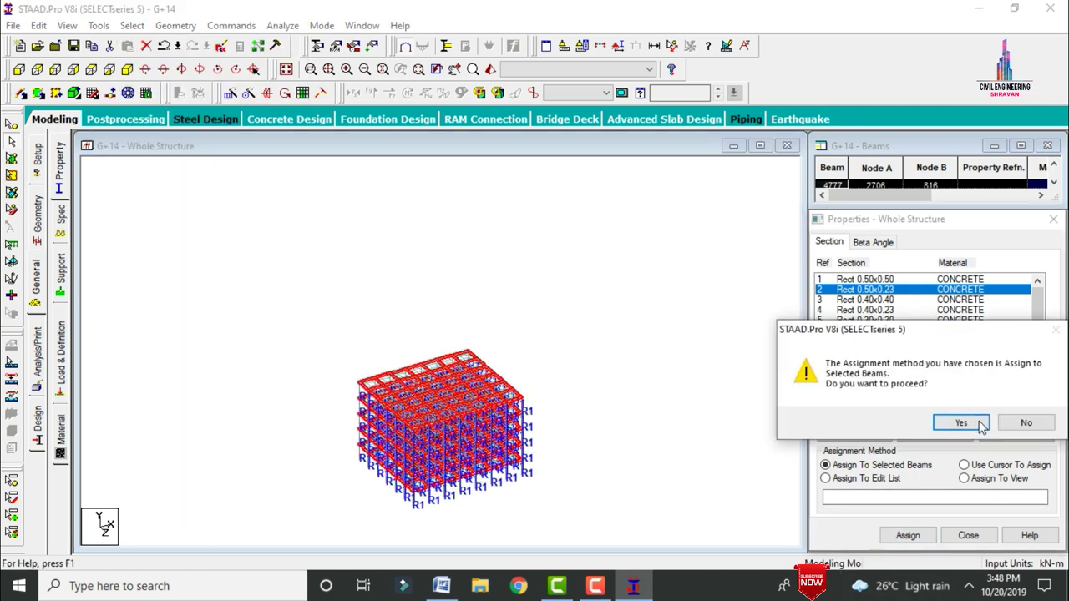
{"action": "left_click", "coordinate": [960, 423]}
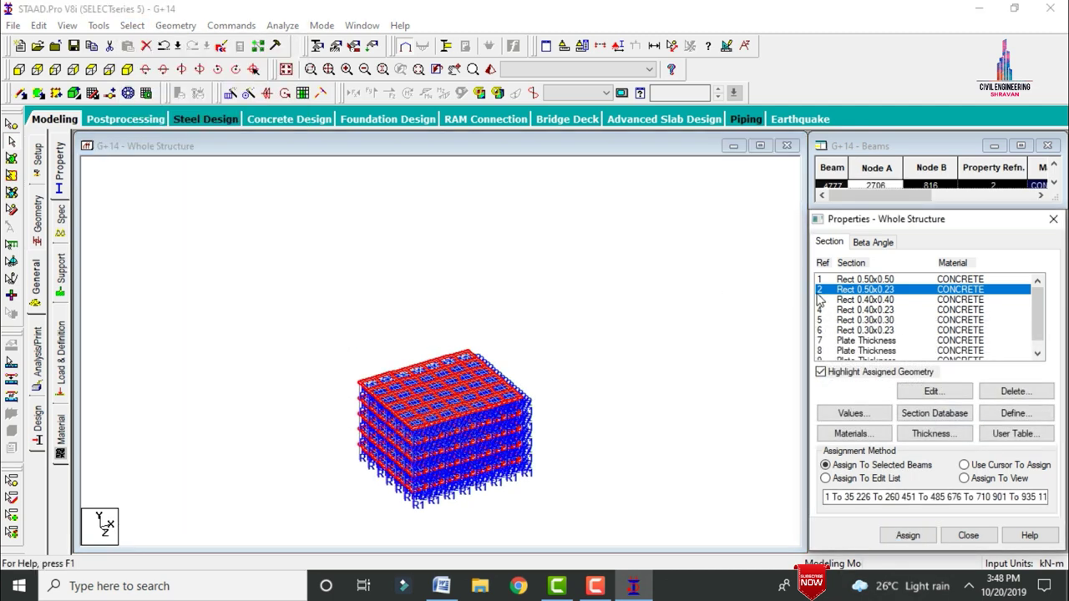
Assign the first plate thickness, 0.18 m, to all floor plates of the lowest five storeys.
{"action": "left_click", "coordinate": [871, 341]}
{"action": "left_click", "coordinate": [868, 342]}
{"action": "left_click", "coordinate": [963, 464]}
{"action": "left_click", "coordinate": [11, 157]}
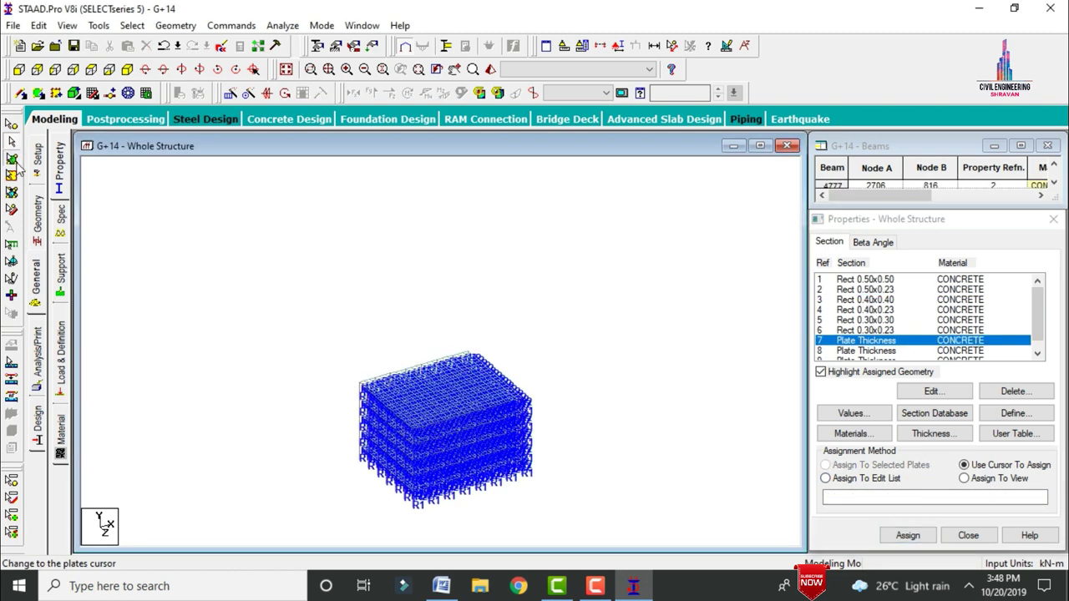
{"action": "left_click_drag", "start_coordinate": [267, 267], "coordinate": [608, 523]}
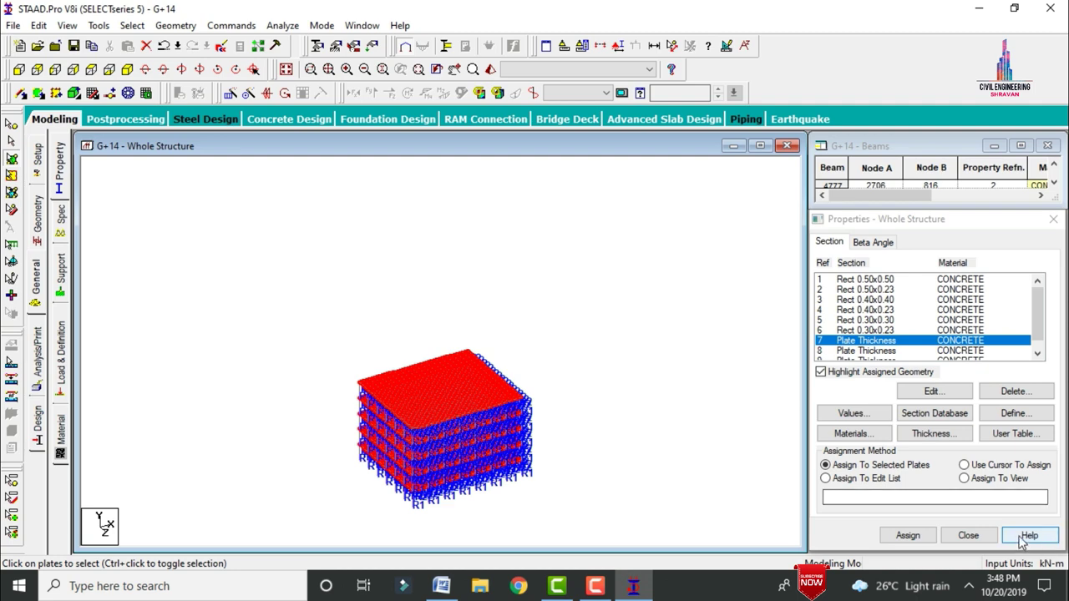
{"action": "left_click", "coordinate": [908, 535]}
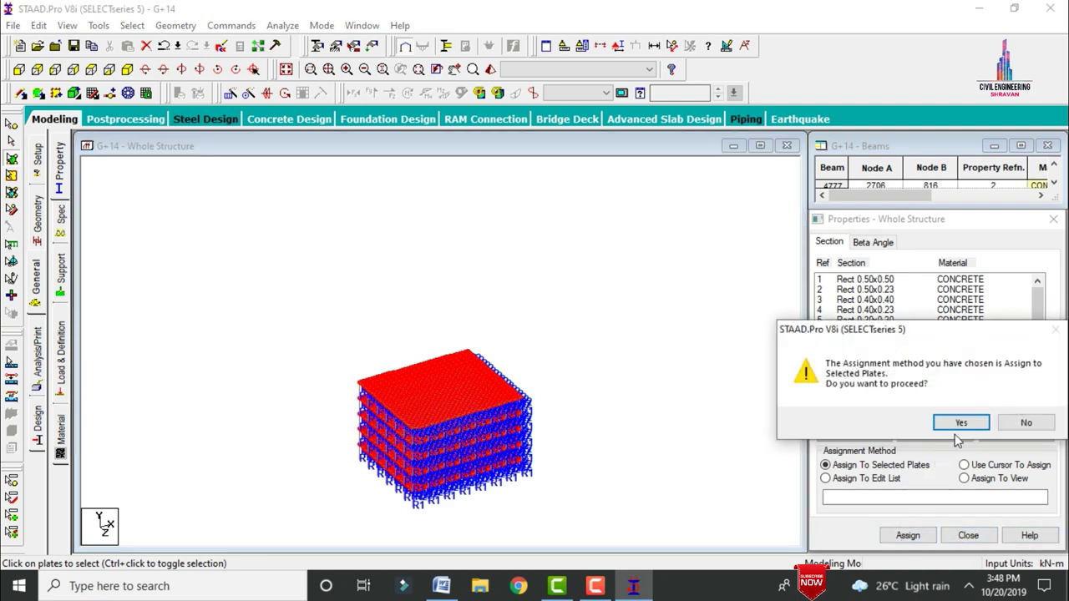
{"action": "left_click", "coordinate": [960, 422]}
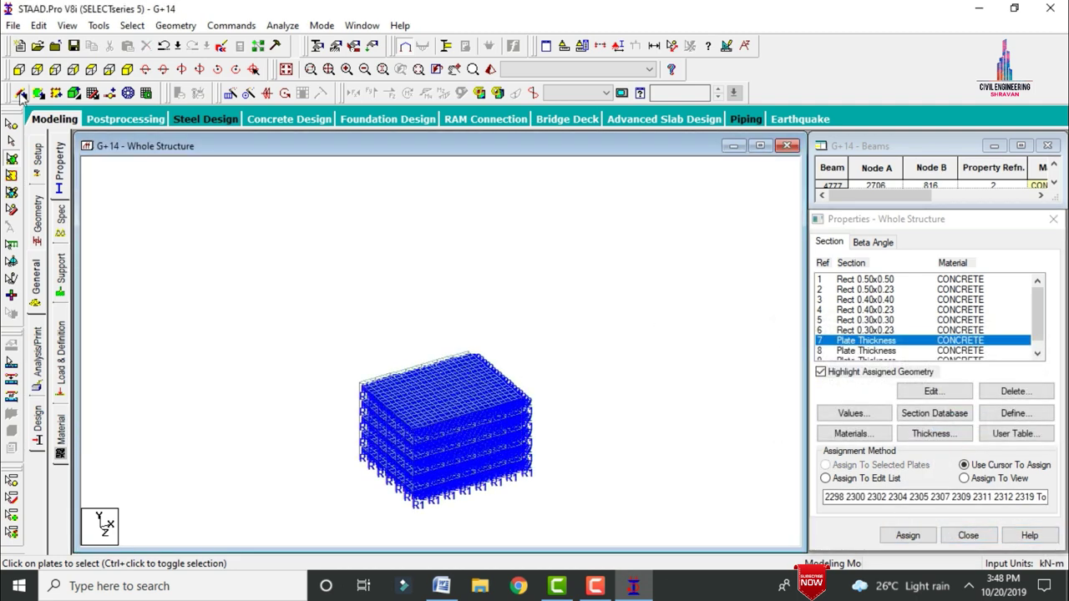
Restore the whole structure and cut a window section showing only the middle five storeys in isometric view.
{"action": "left_click", "coordinate": [286, 70]}
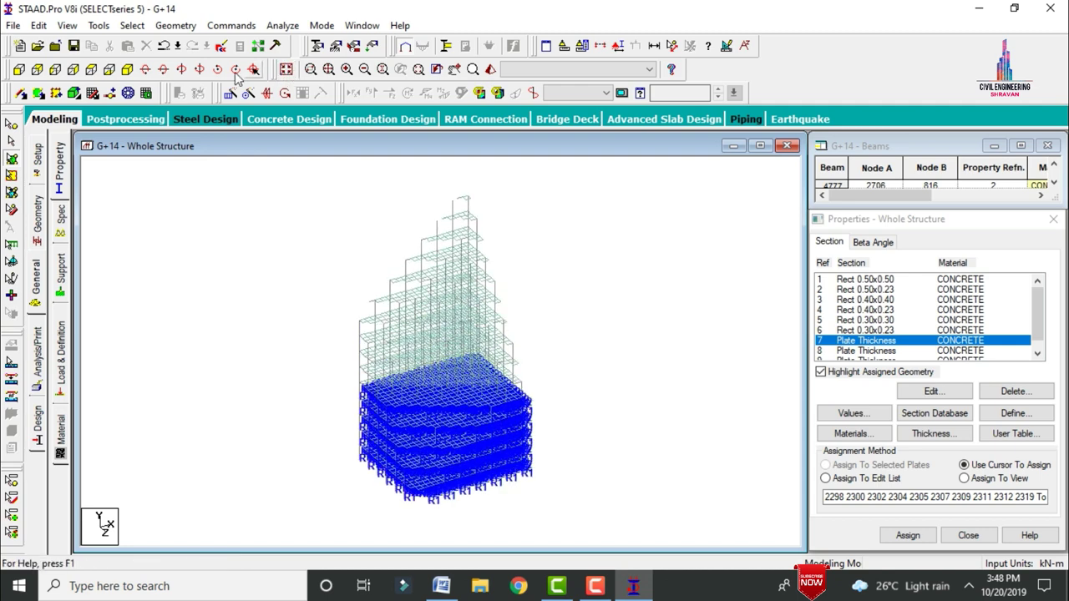
{"action": "left_click", "coordinate": [19, 70]}
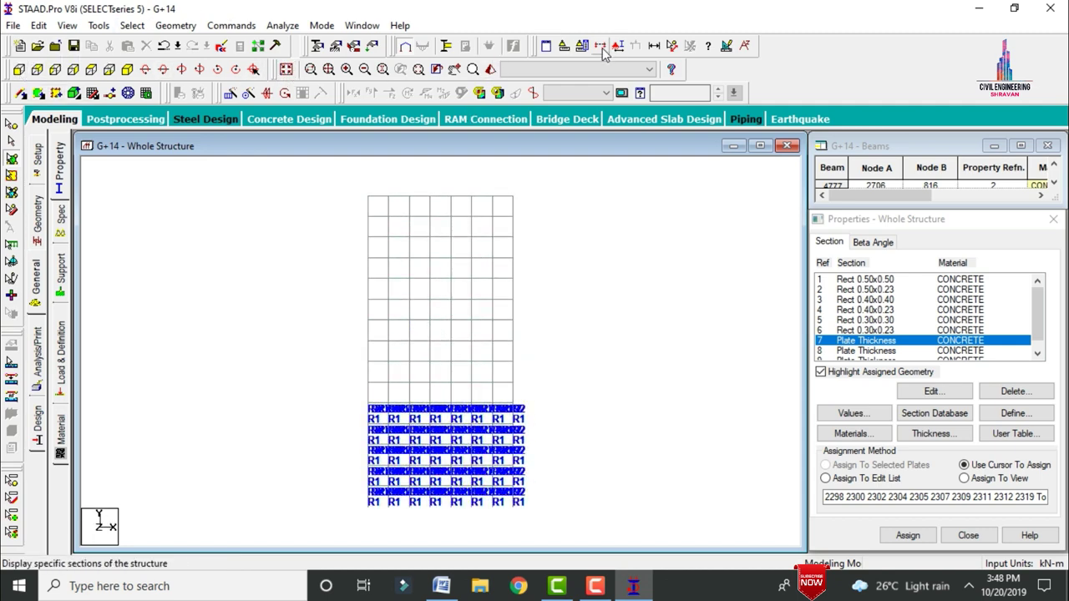
{"action": "left_click", "coordinate": [601, 48]}
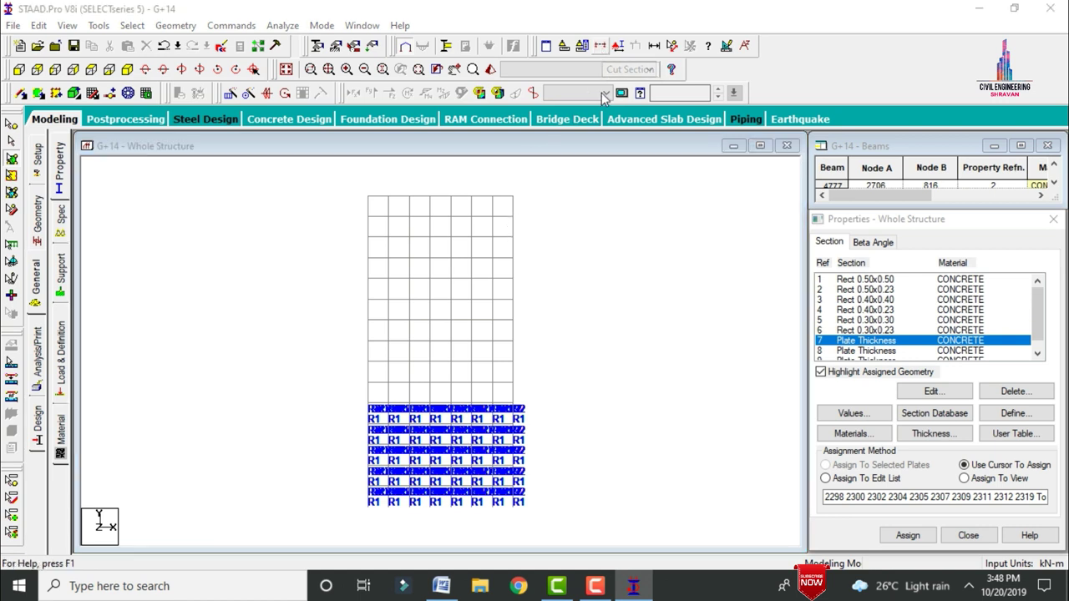
{"action": "left_click", "coordinate": [593, 201]}
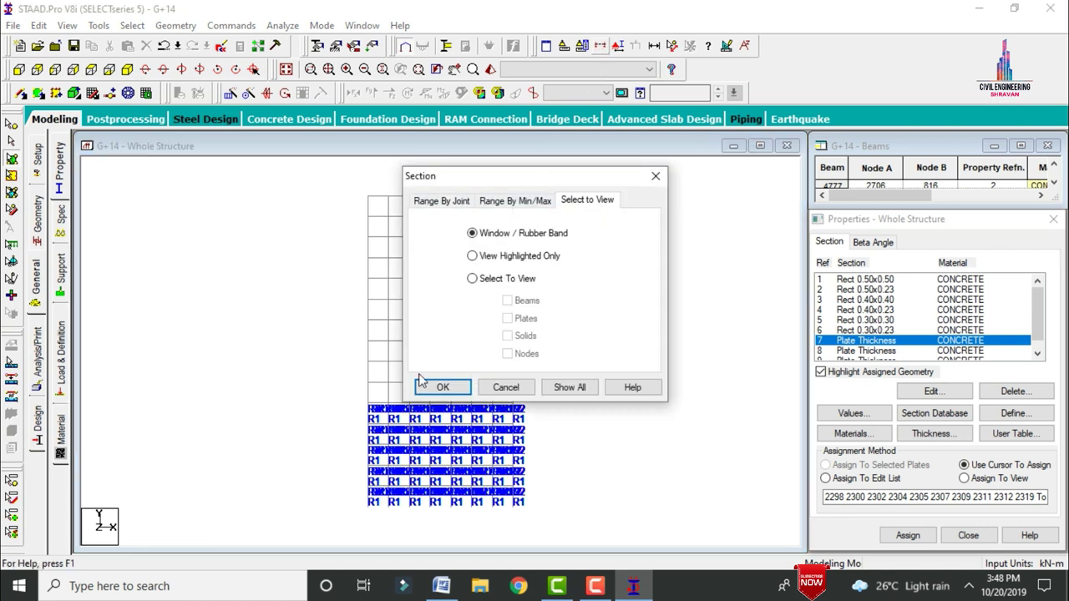
{"action": "left_click", "coordinate": [443, 388]}
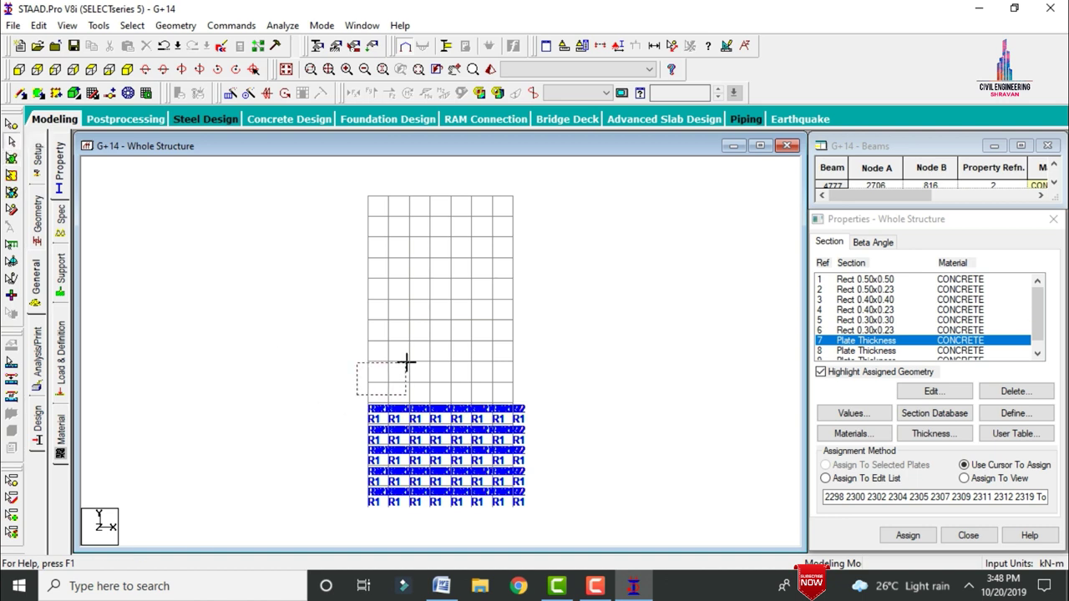
{"action": "left_click_drag", "start_coordinate": [425, 367], "coordinate": [520, 301]}
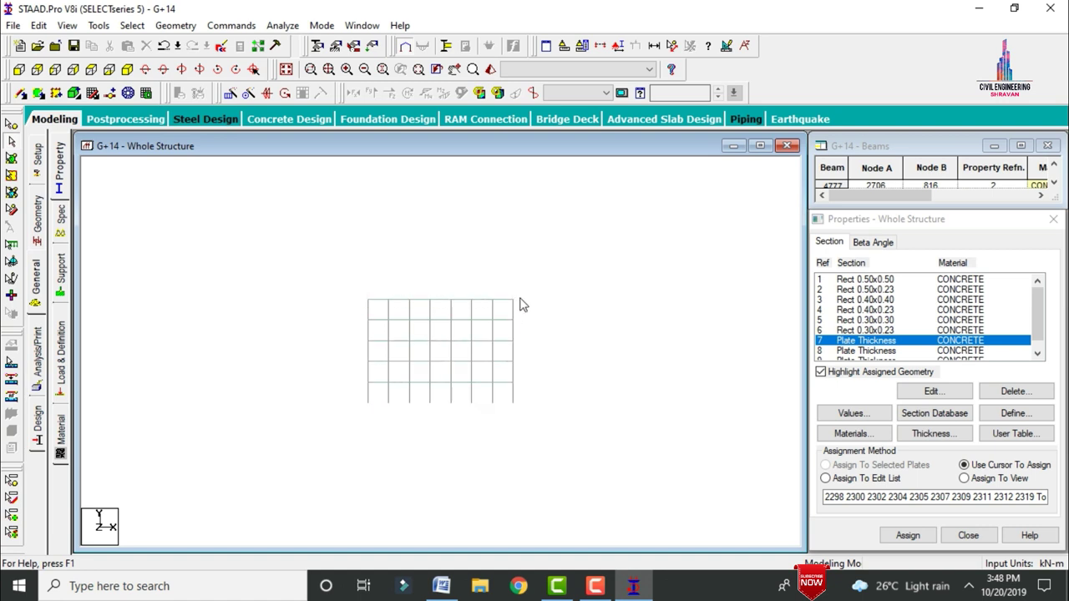
{"action": "left_click", "coordinate": [127, 70]}
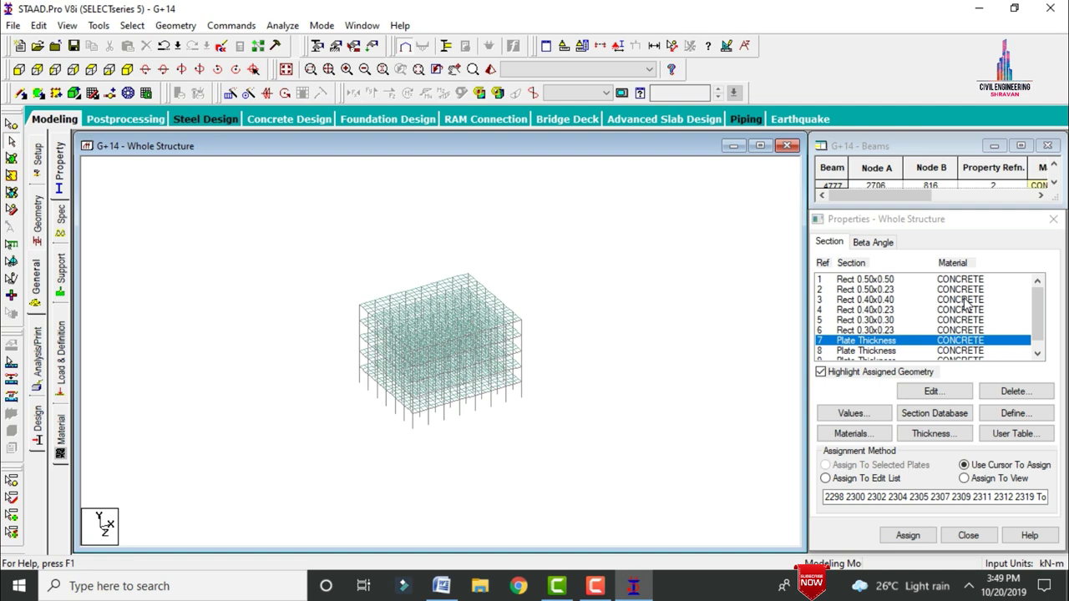
Assign the Rect 0.40x0.40 section to all columns parallel to Y in the middle five storeys.
{"action": "left_click", "coordinate": [885, 301]}
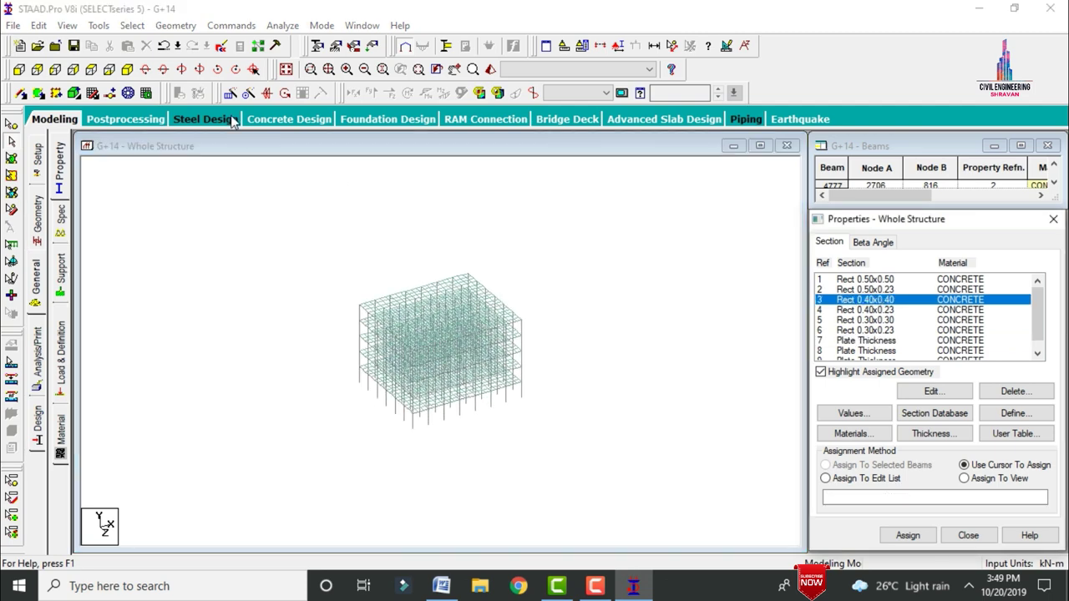
{"action": "left_click", "coordinate": [133, 26]}
{"action": "mouse_move", "coordinate": [203, 305]}
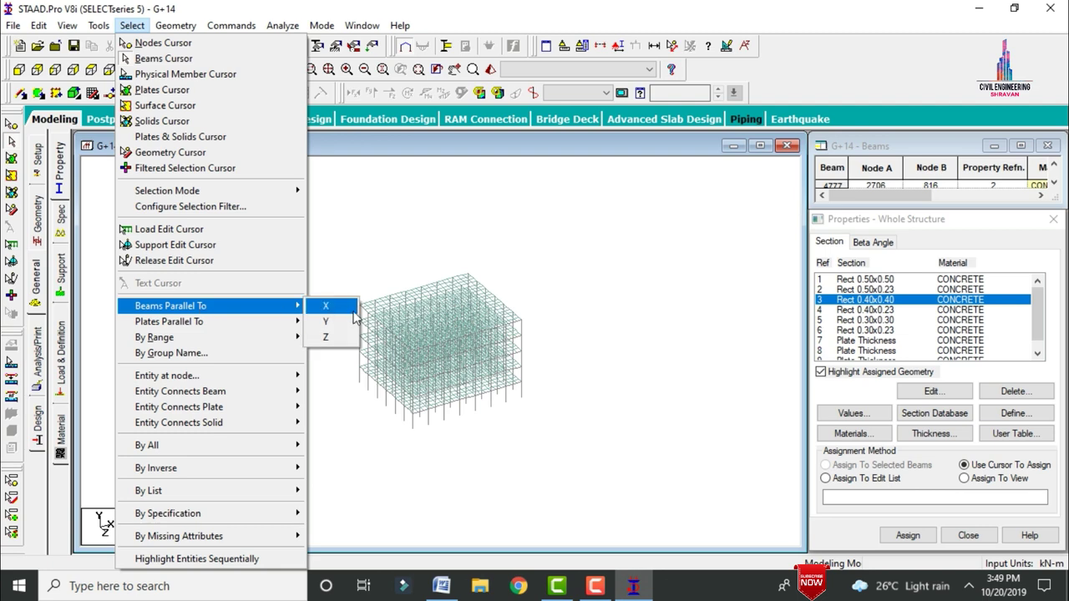
{"action": "left_click", "coordinate": [342, 324]}
{"action": "left_click", "coordinate": [908, 536]}
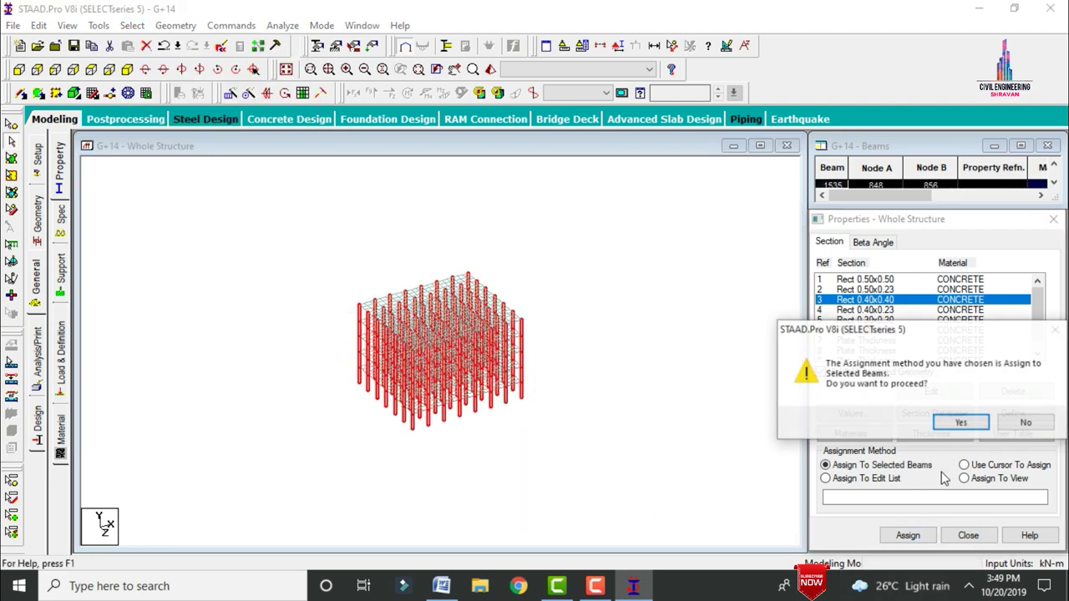
{"action": "left_click", "coordinate": [961, 423]}
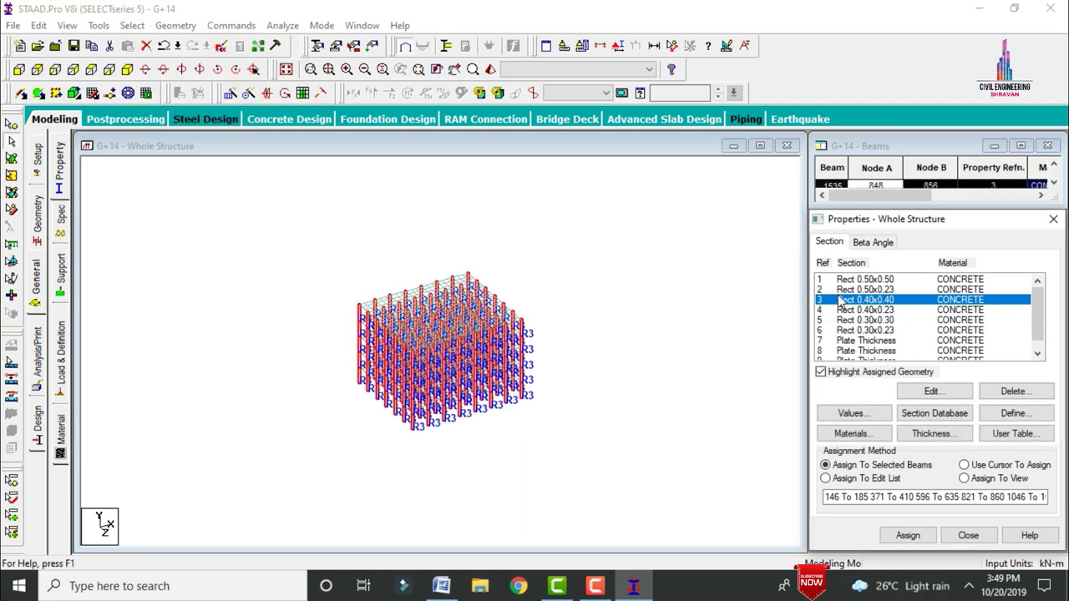
Assign the Rect 0.40x0.23 section to all beams parallel to X and Z in the middle five storeys.
{"action": "left_click", "coordinate": [860, 310]}
{"action": "left_click", "coordinate": [132, 25]}
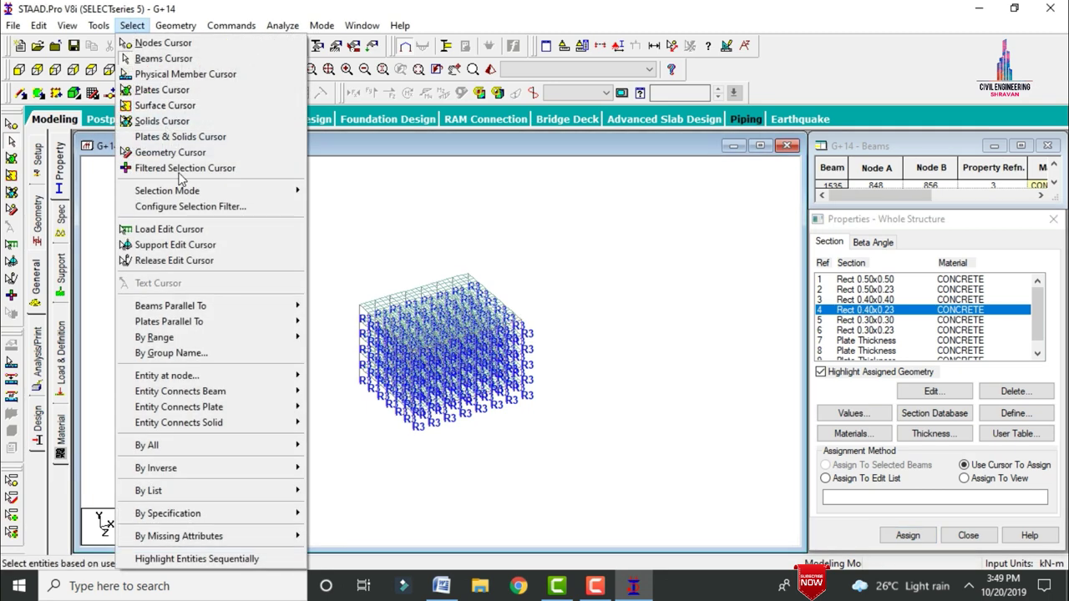
{"action": "mouse_move", "coordinate": [242, 305]}
{"action": "left_click", "coordinate": [343, 307]}
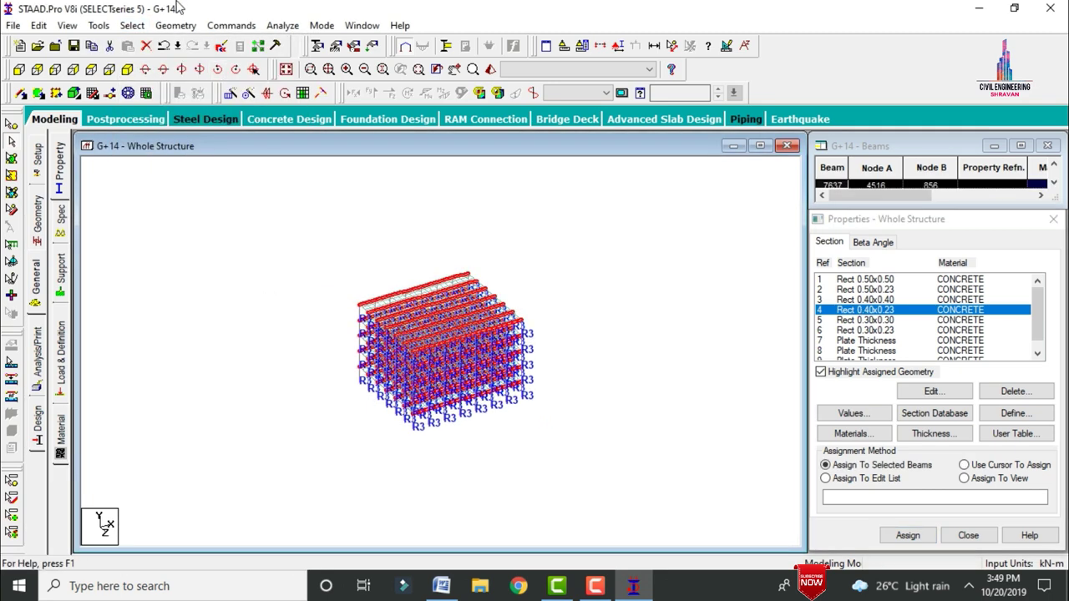
{"action": "left_click", "coordinate": [132, 25]}
{"action": "mouse_move", "coordinate": [211, 314]}
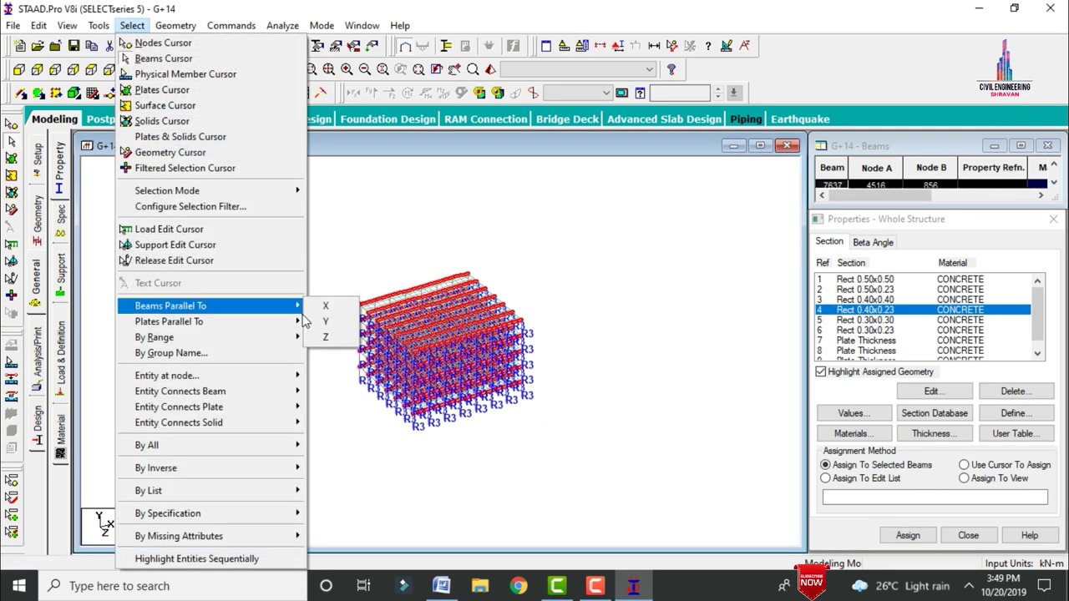
{"action": "left_click", "coordinate": [327, 337]}
{"action": "left_click", "coordinate": [915, 535]}
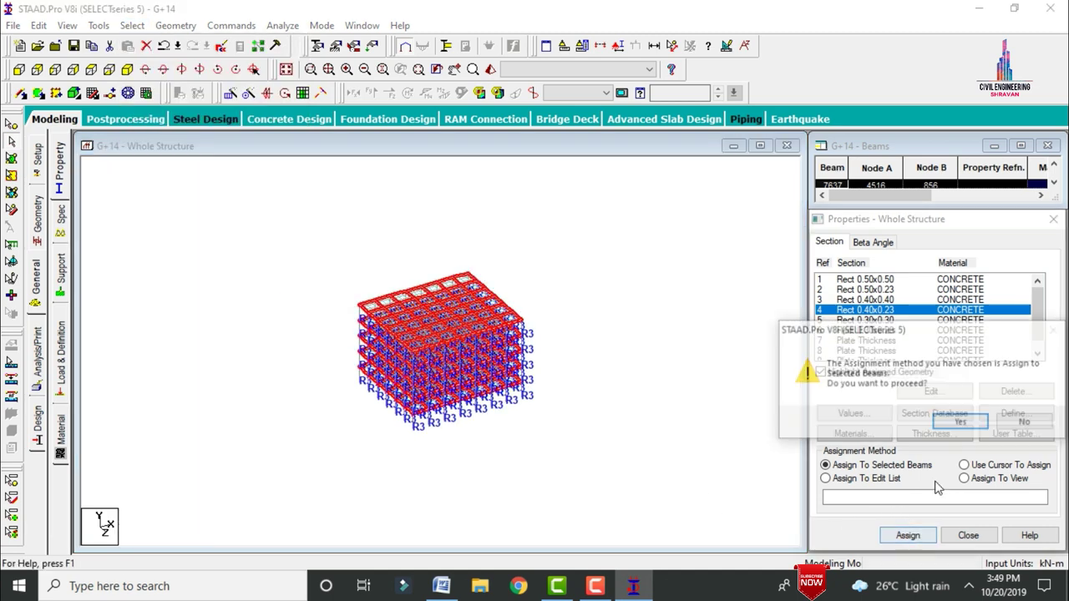
{"action": "left_click", "coordinate": [956, 424]}
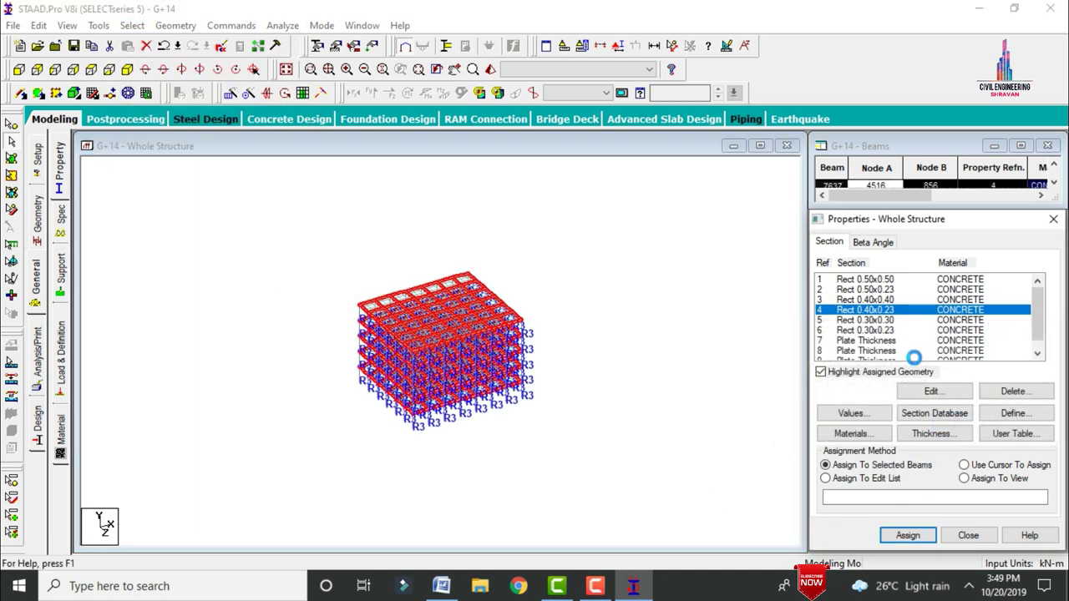
Assign the second plate thickness, property reference 8, to all floor plates of the middle five storeys.
{"action": "left_click", "coordinate": [903, 351]}
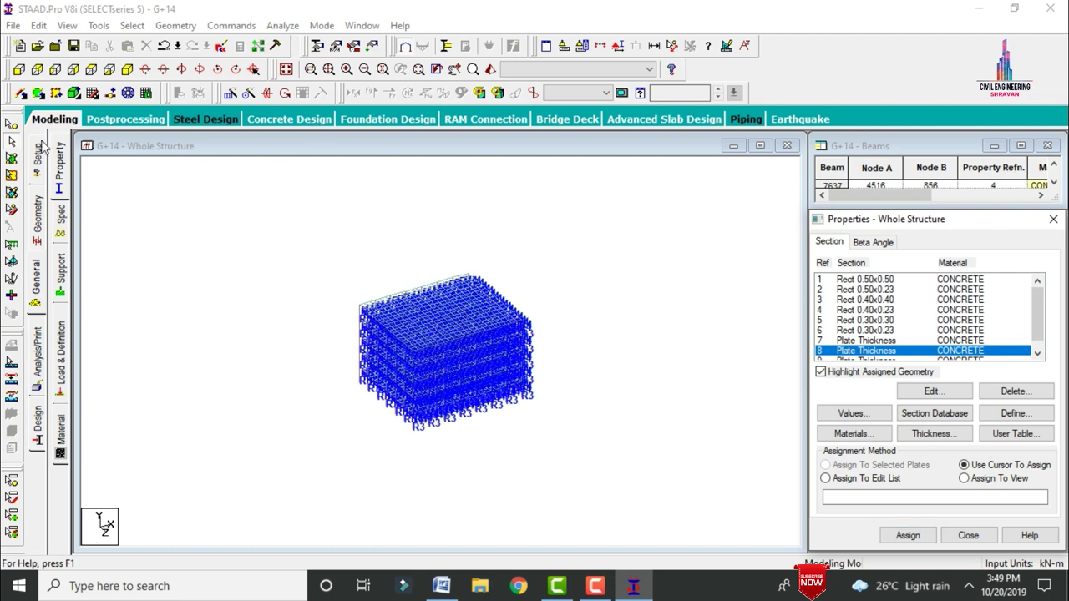
{"action": "left_click", "coordinate": [10, 174]}
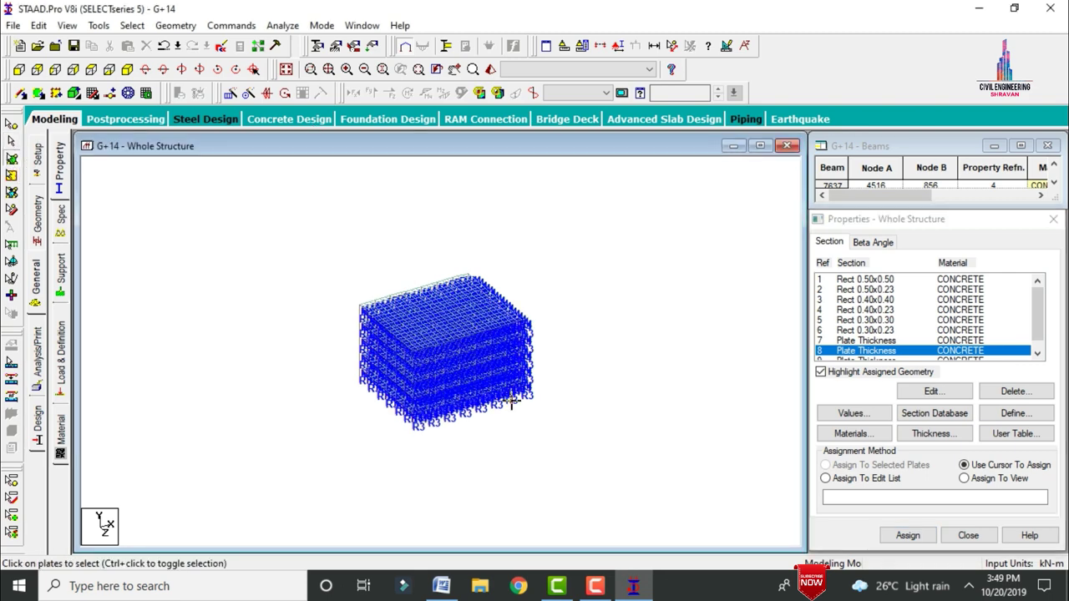
{"action": "left_click_drag", "start_coordinate": [512, 402], "coordinate": [609, 506]}
{"action": "left_click", "coordinate": [906, 536]}
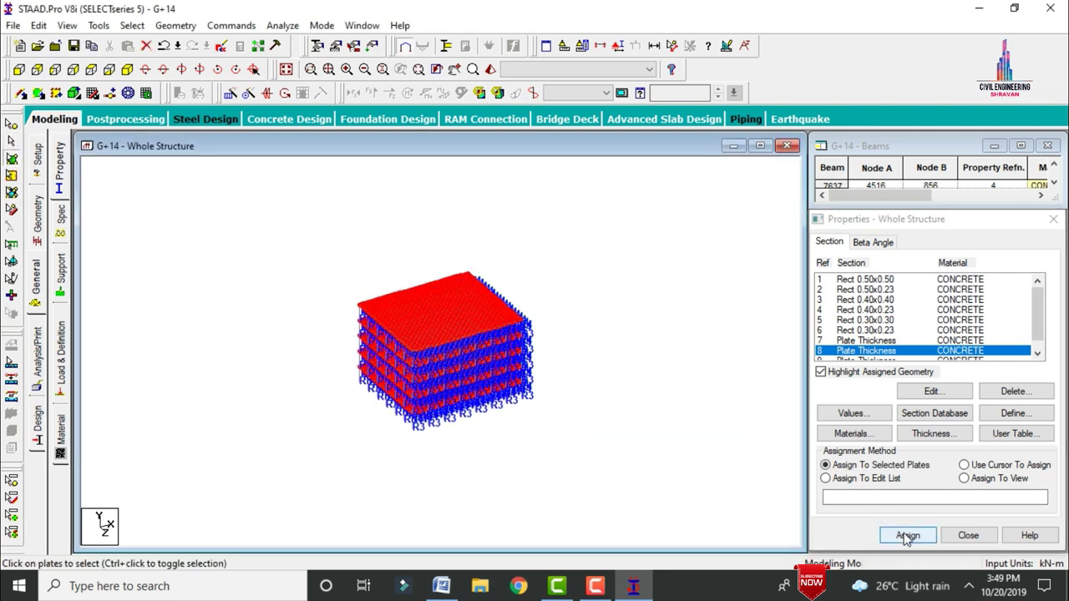
{"action": "left_click", "coordinate": [961, 423]}
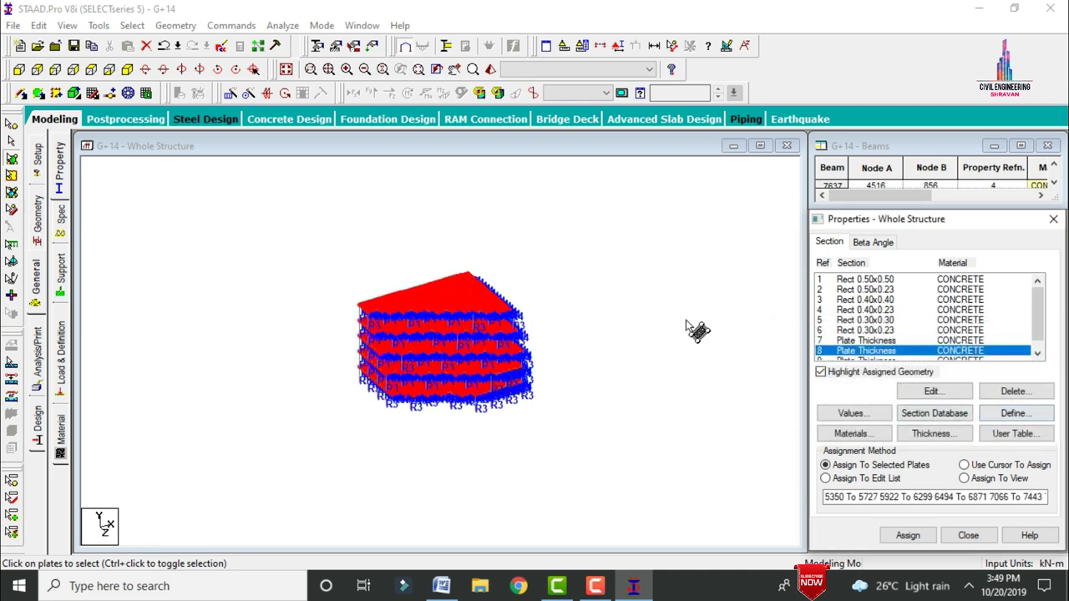
Restore the whole structure and cut a window section showing only the top five storeys in isometric view.
{"action": "left_click", "coordinate": [286, 69]}
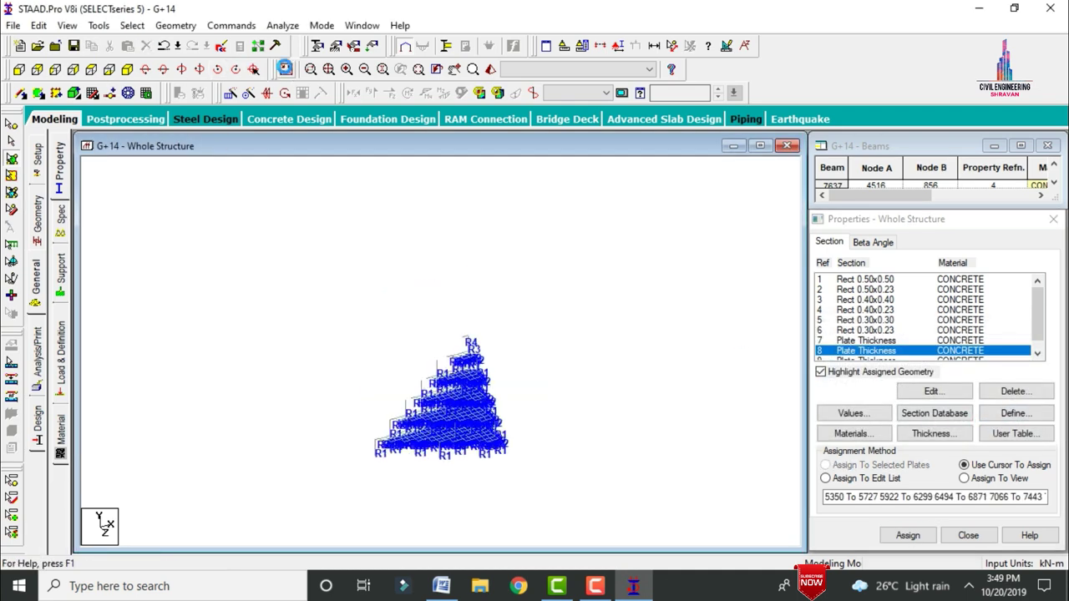
{"action": "left_click", "coordinate": [26, 70]}
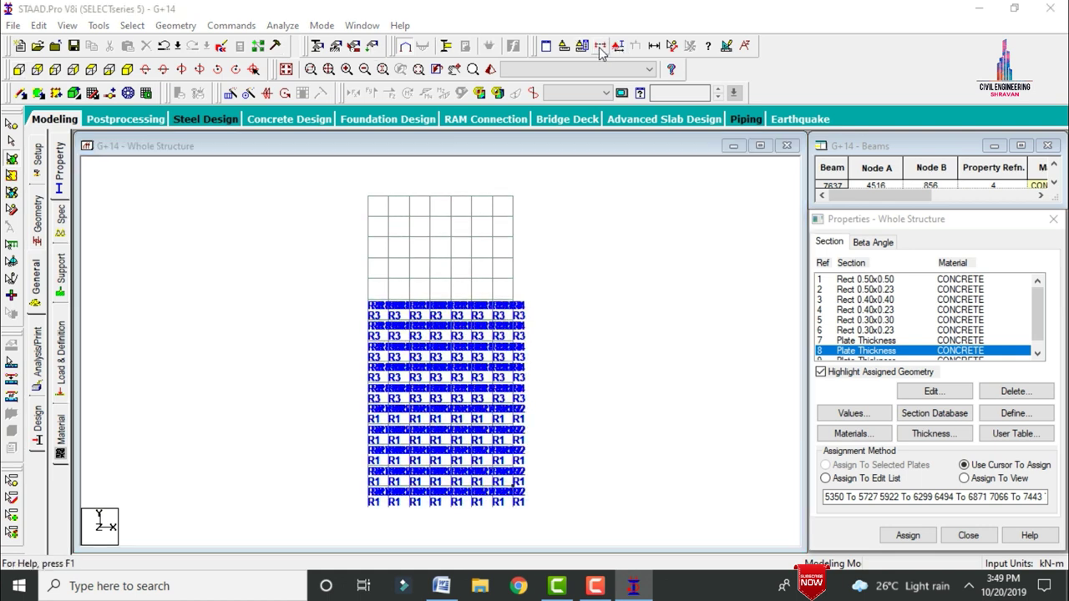
{"action": "left_click", "coordinate": [610, 48]}
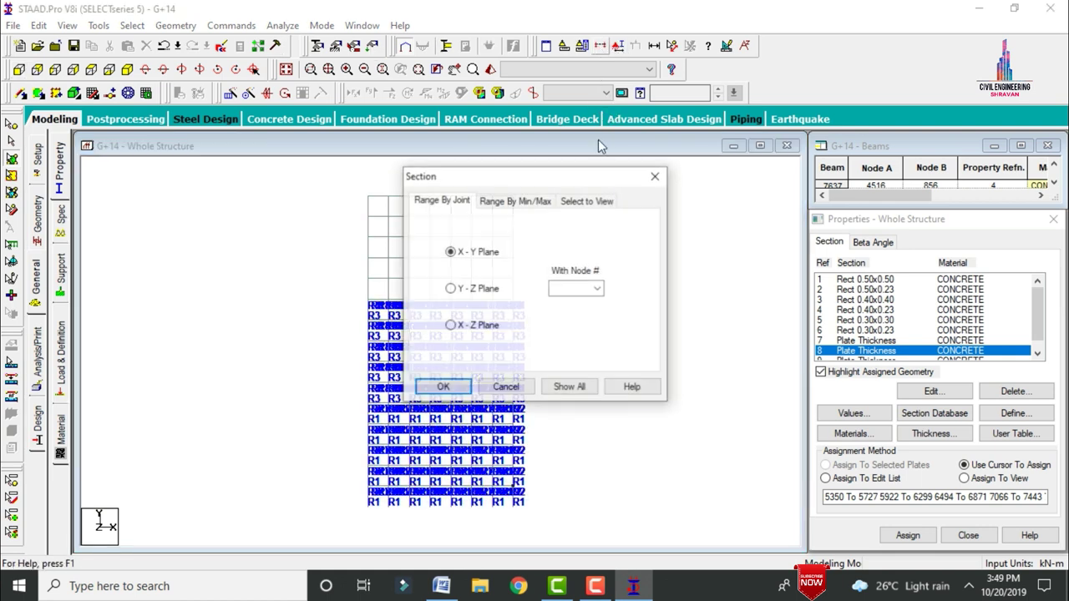
{"action": "left_click", "coordinate": [583, 201]}
{"action": "left_click", "coordinate": [442, 387]}
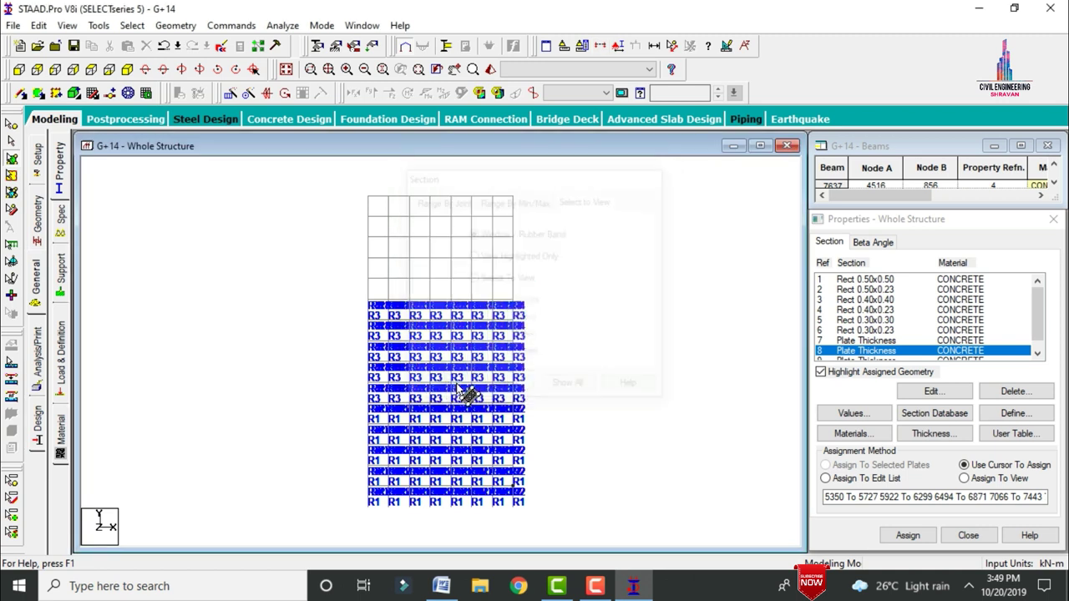
{"action": "left_click_drag", "start_coordinate": [339, 191], "coordinate": [525, 294]}
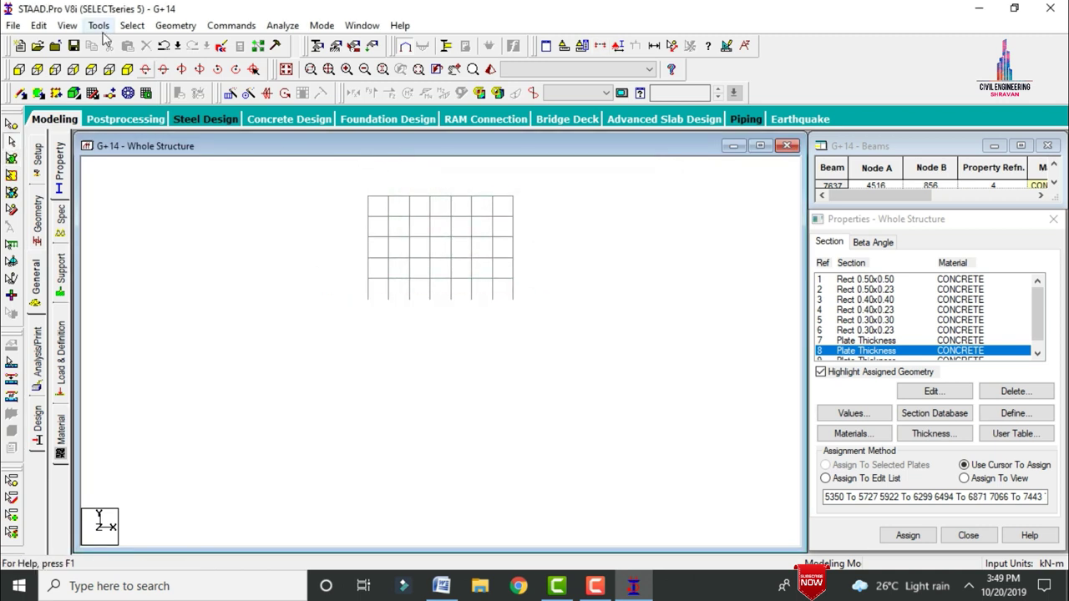
{"action": "left_click", "coordinate": [127, 69]}
Assign the Rect 0.30x0.30 section to all columns parallel to Y in the top five storeys.
{"action": "left_click", "coordinate": [876, 321]}
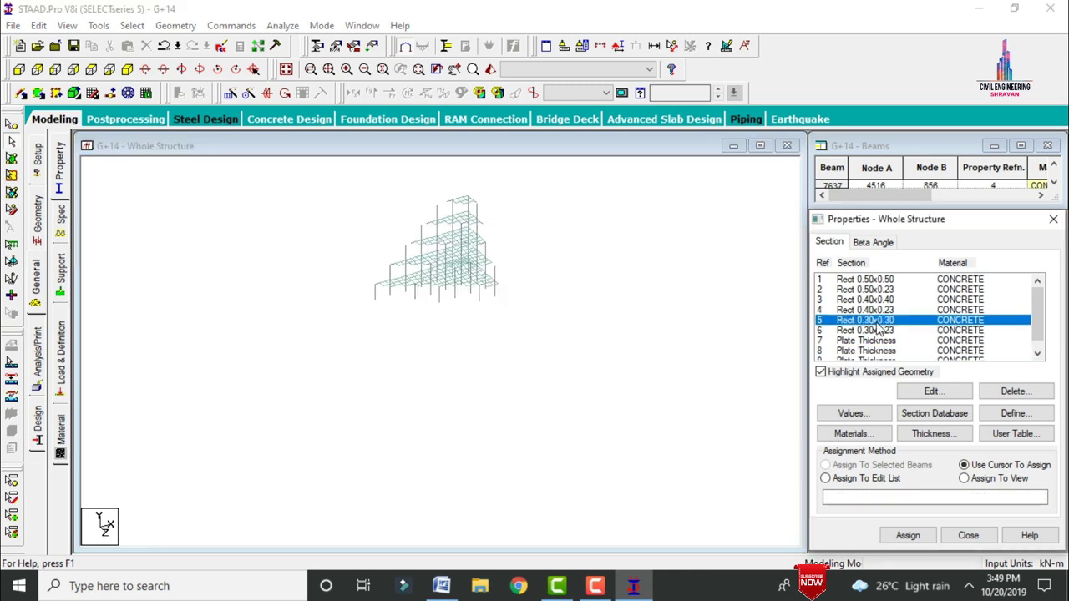
{"action": "left_click", "coordinate": [132, 25]}
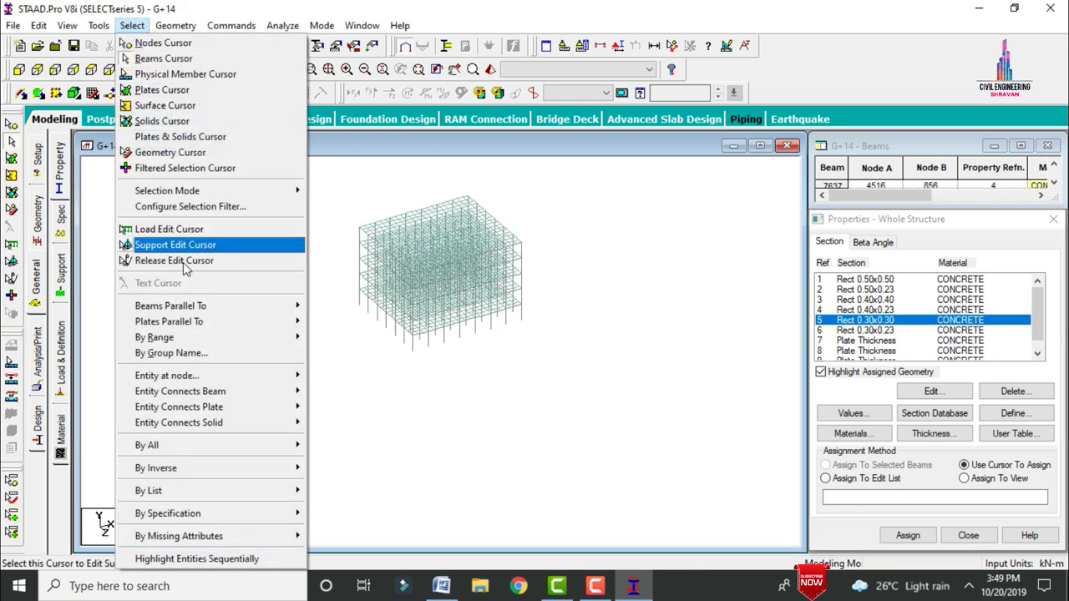
{"action": "mouse_move", "coordinate": [276, 306]}
{"action": "left_click", "coordinate": [317, 323]}
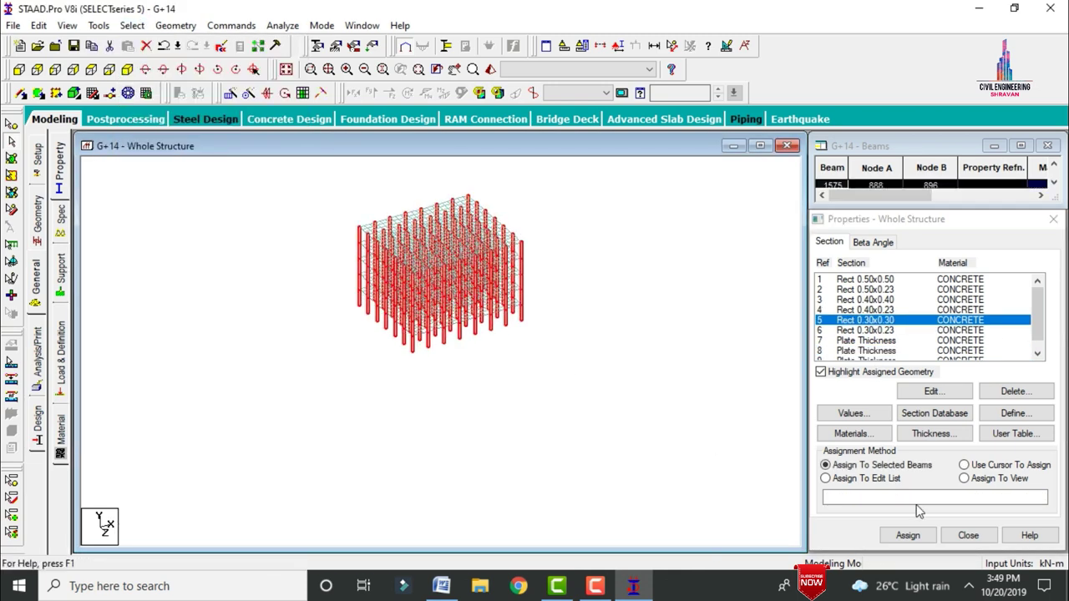
{"action": "left_click", "coordinate": [917, 538]}
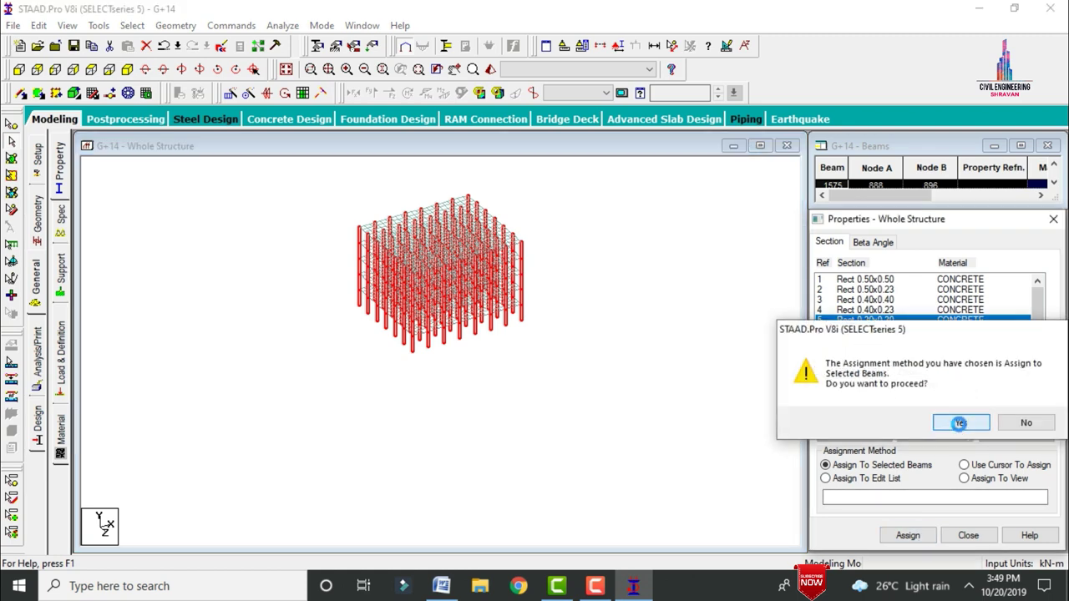
{"action": "left_click", "coordinate": [954, 422]}
Assign the Rect 0.30x0.23 section to all beams parallel to X and Z in the top five storeys.
{"action": "left_click", "coordinate": [872, 330]}
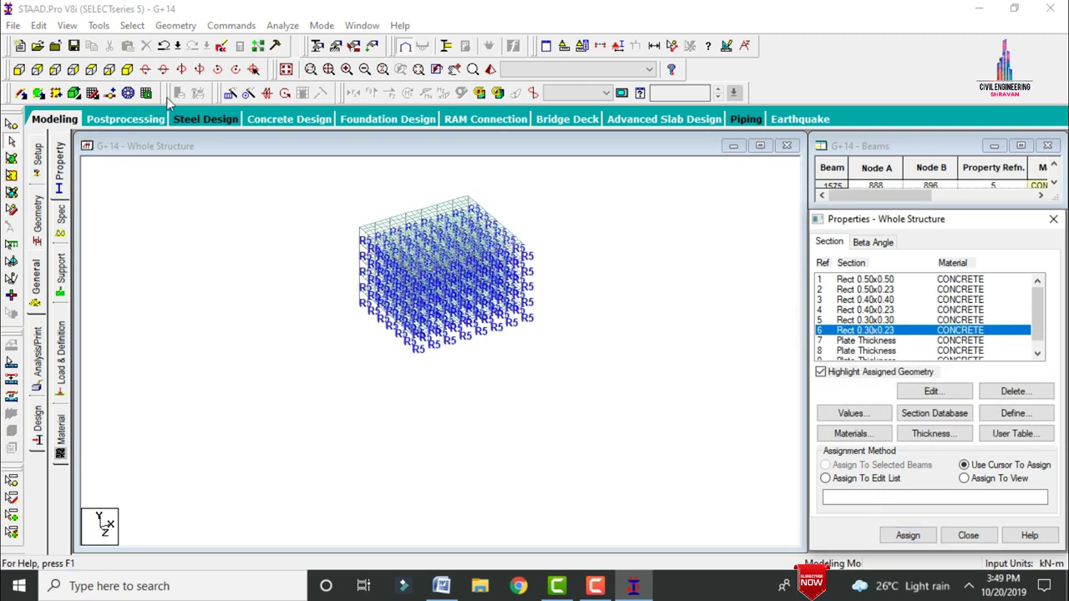
{"action": "left_click", "coordinate": [132, 25]}
{"action": "mouse_move", "coordinate": [203, 309]}
{"action": "left_click", "coordinate": [318, 306]}
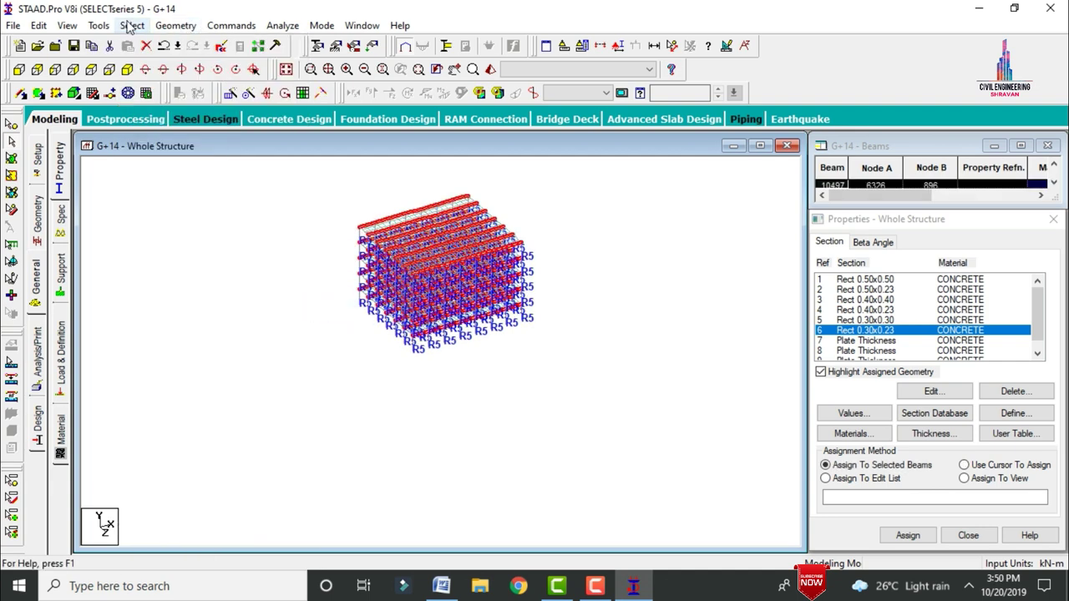
{"action": "left_click", "coordinate": [131, 25]}
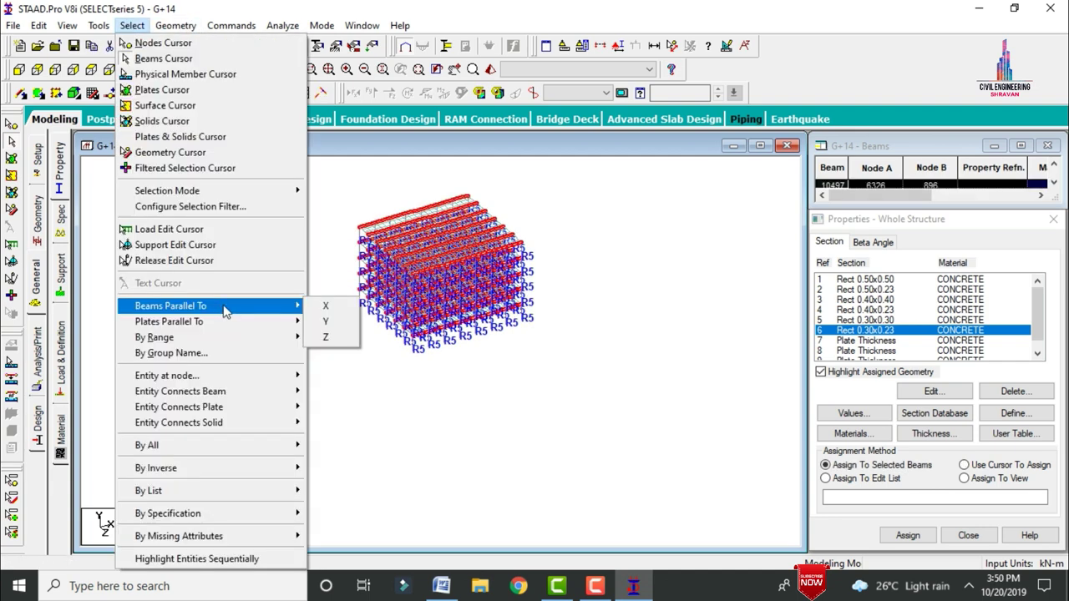
{"action": "left_click", "coordinate": [336, 338]}
{"action": "left_click", "coordinate": [908, 536]}
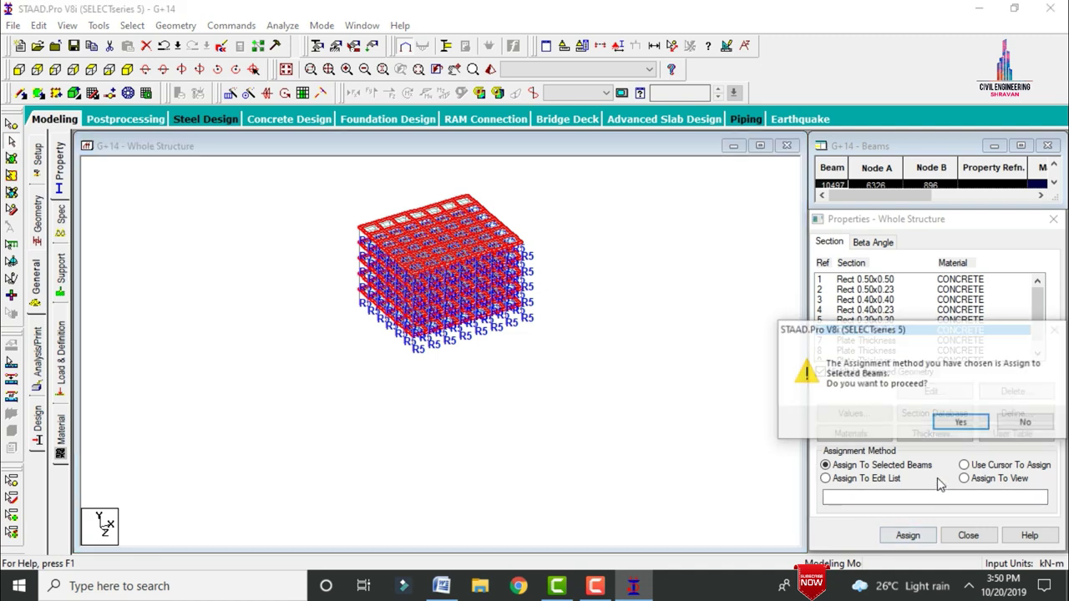
{"action": "left_click", "coordinate": [952, 421]}
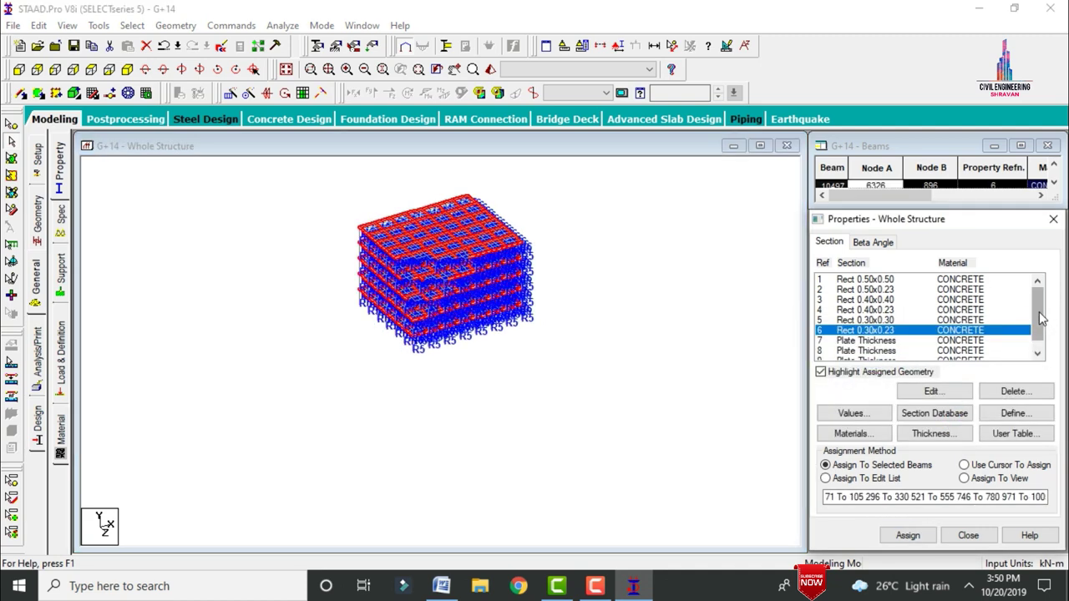
Assign the third plate thickness, property reference 9, to all floor plates of the top five storeys.
{"action": "scroll", "coordinate": [904, 354], "scroll_direction": "down", "scroll_amount": 1}
{"action": "left_click", "coordinate": [904, 351]}
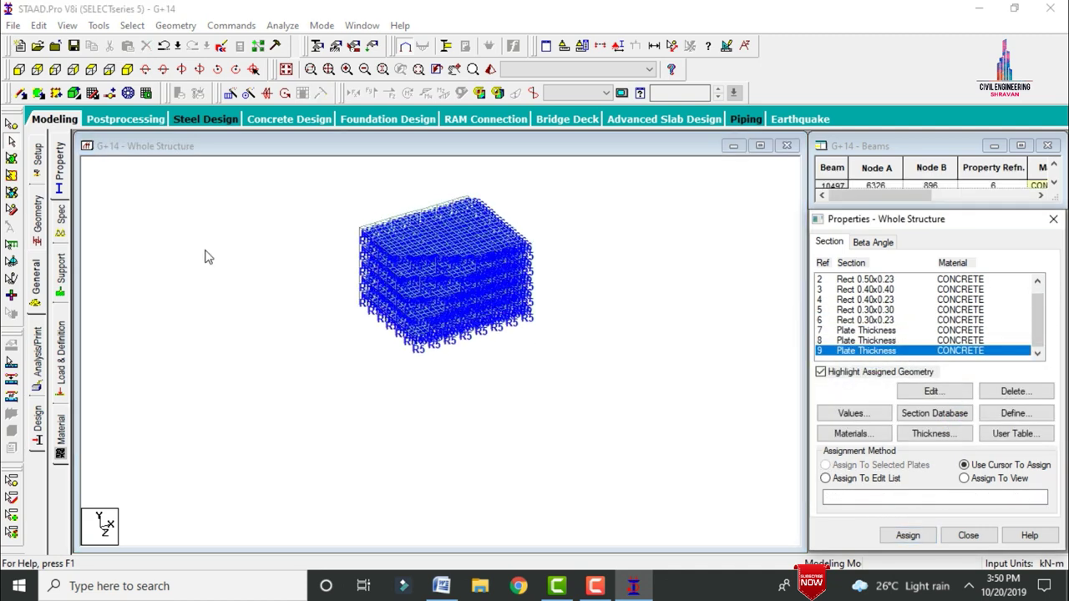
{"action": "left_click", "coordinate": [117, 214]}
{"action": "left_click_drag", "start_coordinate": [284, 162], "coordinate": [613, 419]}
{"action": "left_click", "coordinate": [906, 536]}
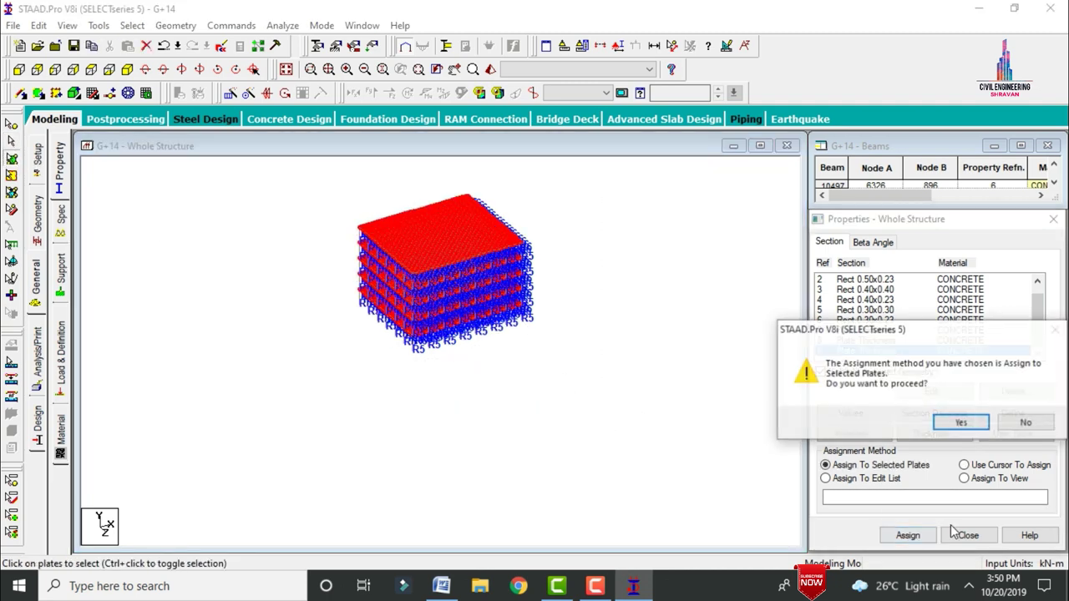
{"action": "left_click", "coordinate": [961, 423]}
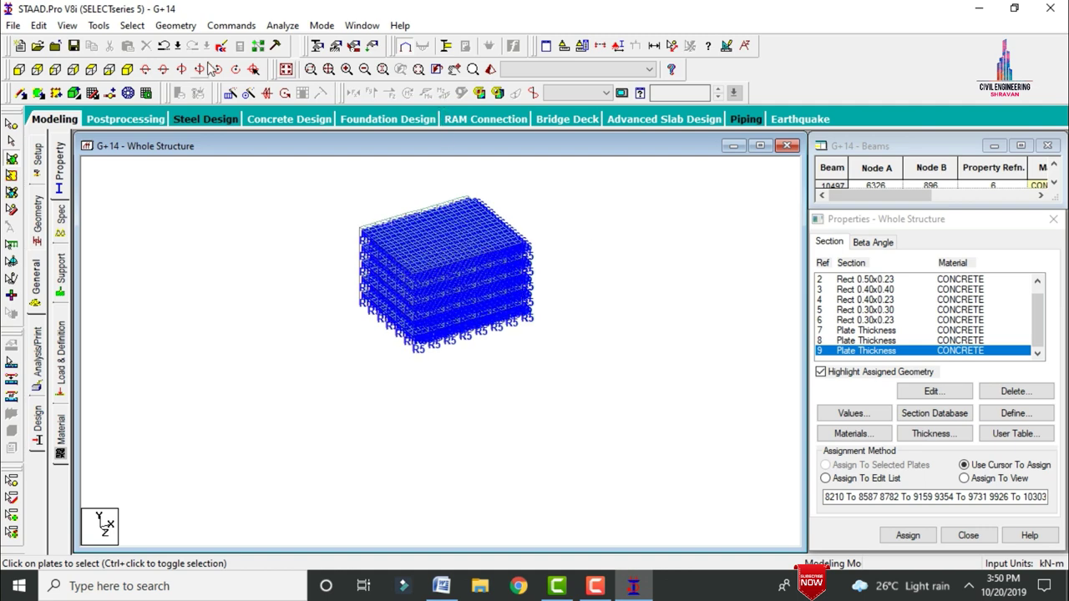
Display the whole structure again and inspect the full building from several angles in a 3D rendered view.
{"action": "left_click", "coordinate": [301, 71]}
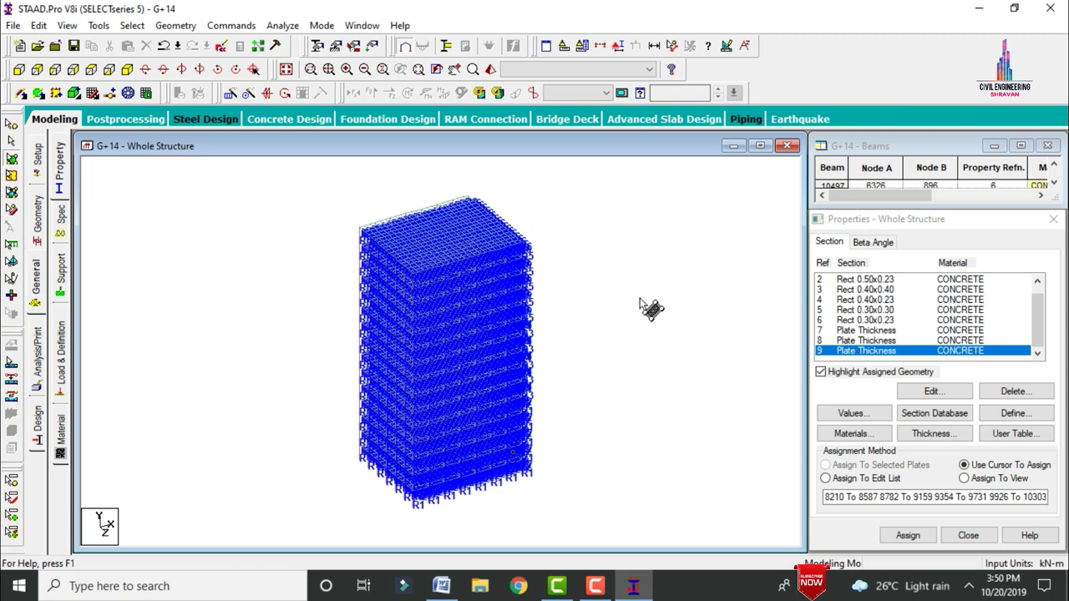
{"action": "left_click", "coordinate": [491, 70]}
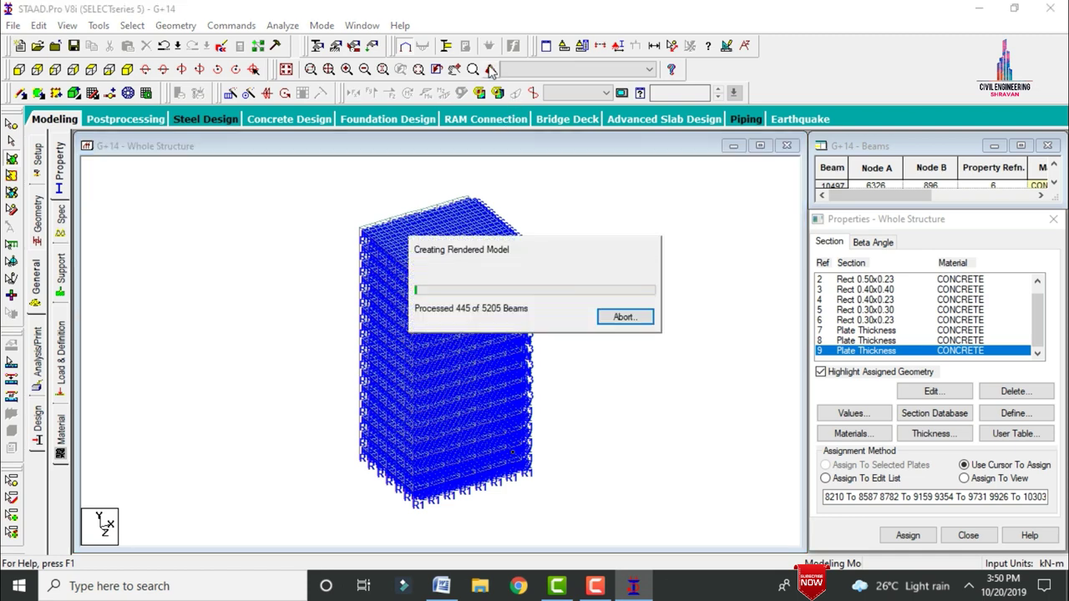
{"action": "left_click_drag", "start_coordinate": [718, 271], "coordinate": [590, 162]}
{"action": "left_click", "coordinate": [755, 159]}
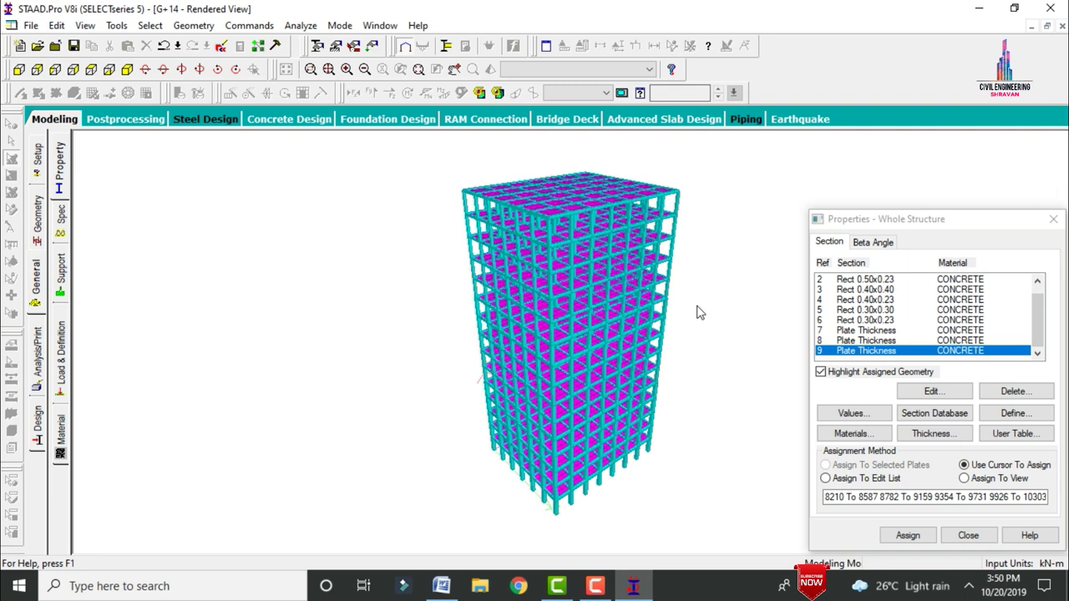
Return from the rendered view to the whole-structure model and reopen its general section properties.
{"action": "left_click", "coordinate": [60, 122]}
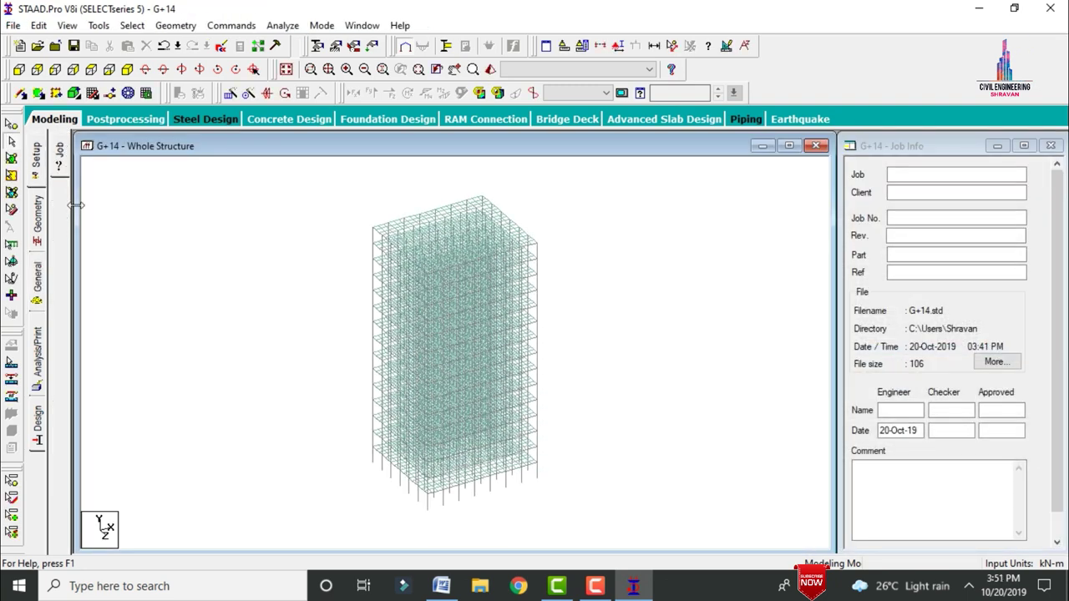
{"action": "left_click", "coordinate": [37, 288]}
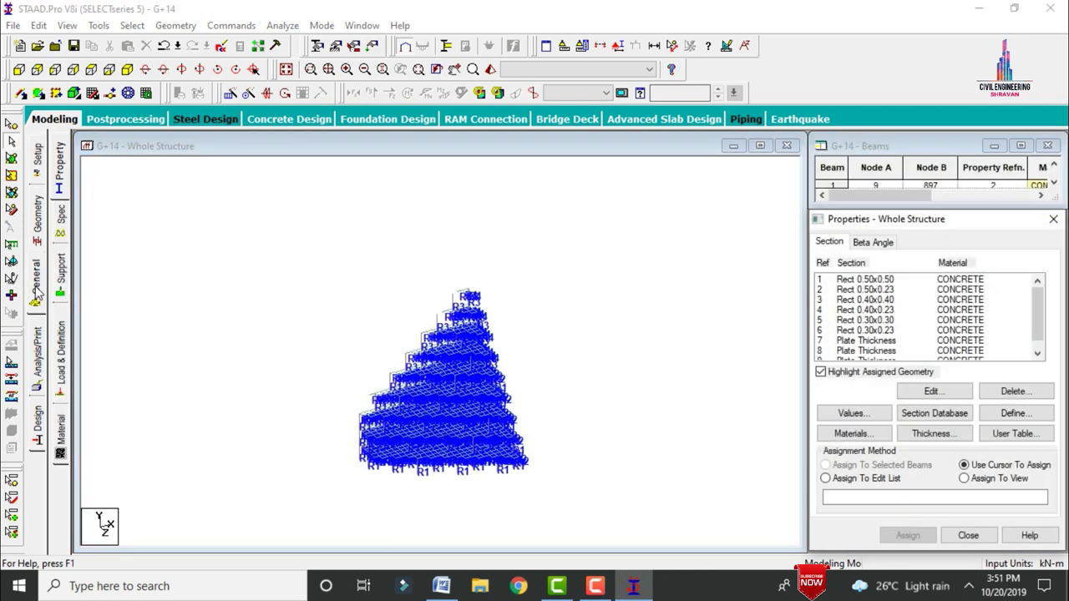
Create a fixed support and assign it to all column base nodes of the building.
{"action": "left_click", "coordinate": [59, 269]}
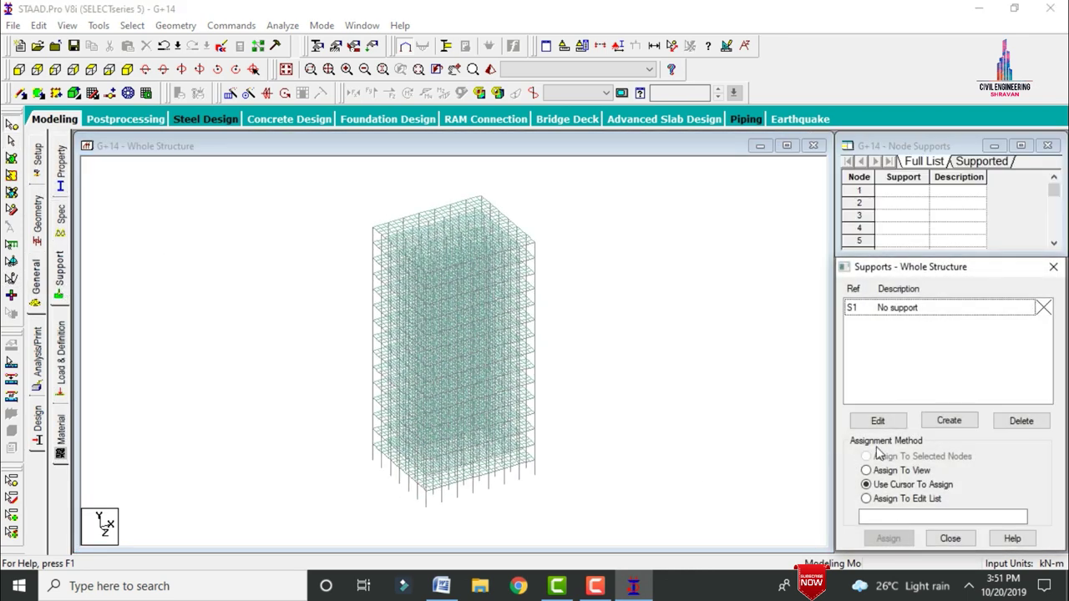
{"action": "left_click", "coordinate": [950, 420]}
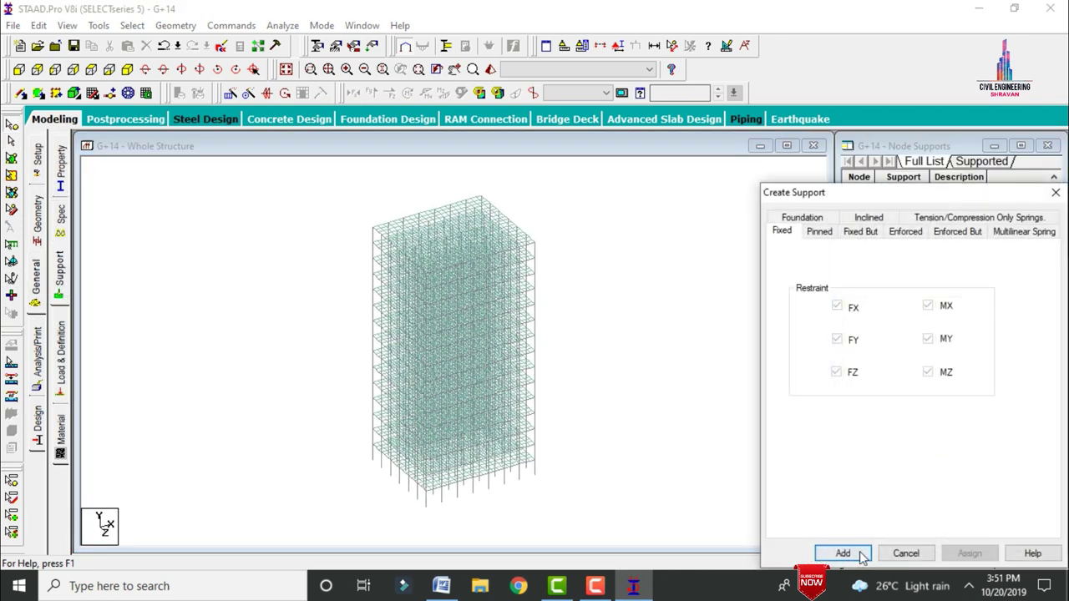
{"action": "left_click", "coordinate": [860, 556]}
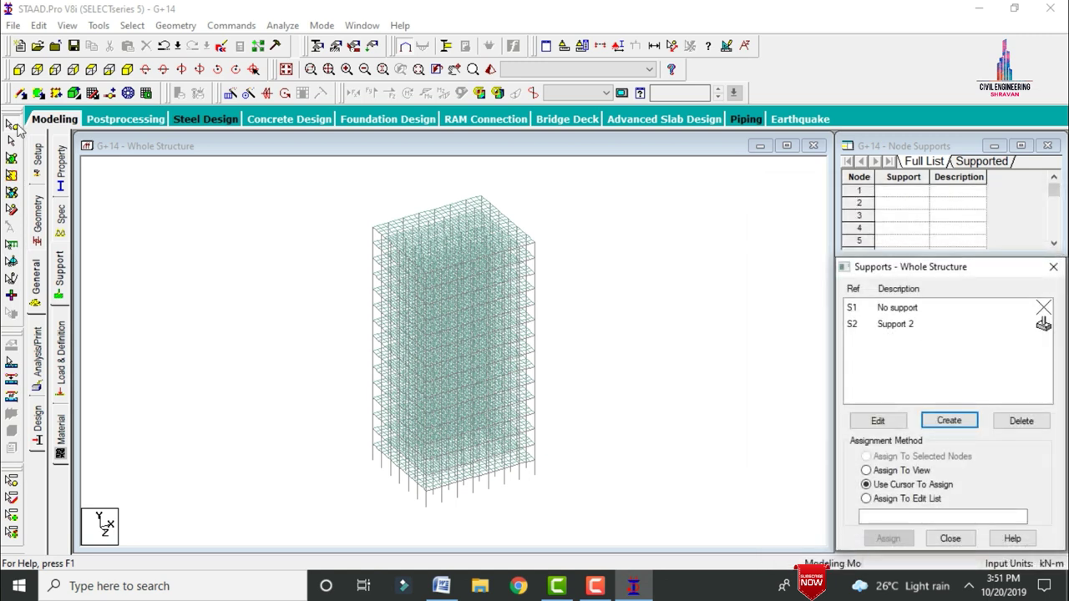
{"action": "left_click", "coordinate": [20, 70]}
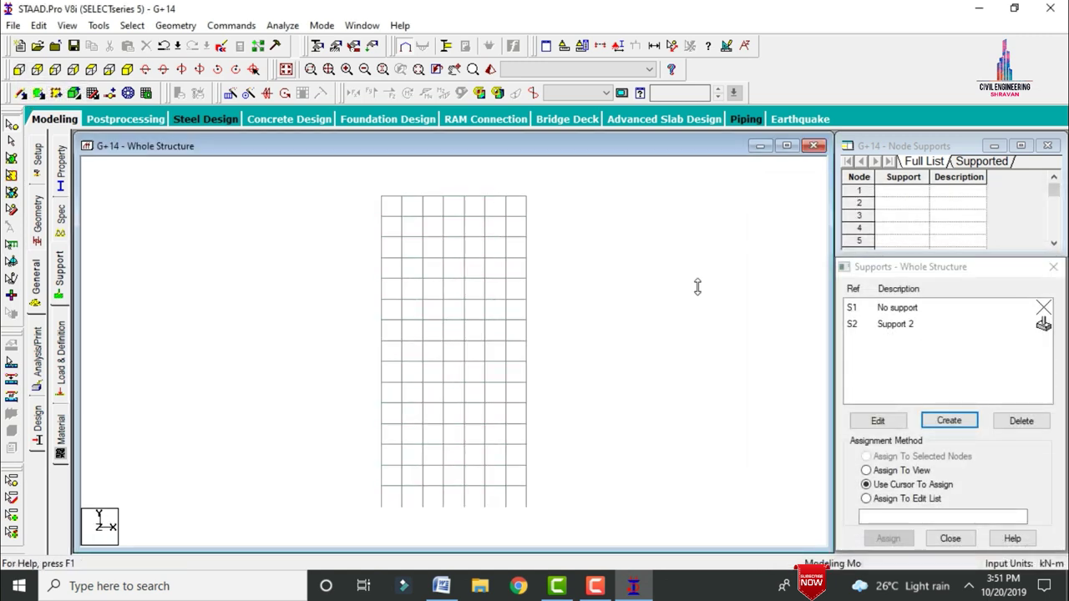
{"action": "left_click", "coordinate": [891, 332]}
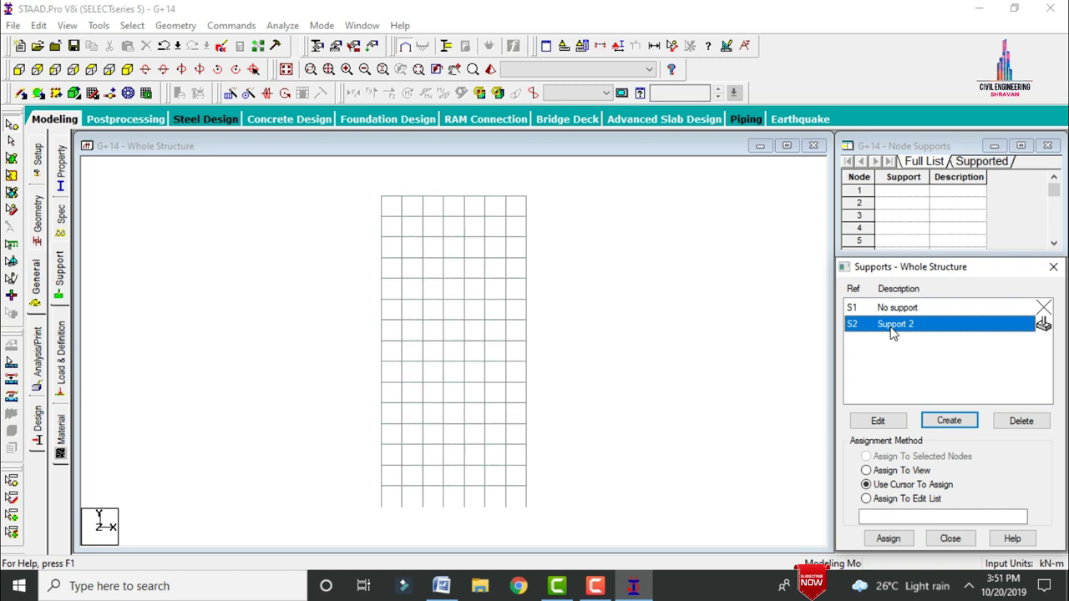
{"action": "left_click_drag", "start_coordinate": [535, 520], "coordinate": [349, 501]}
{"action": "left_click", "coordinate": [887, 538]}
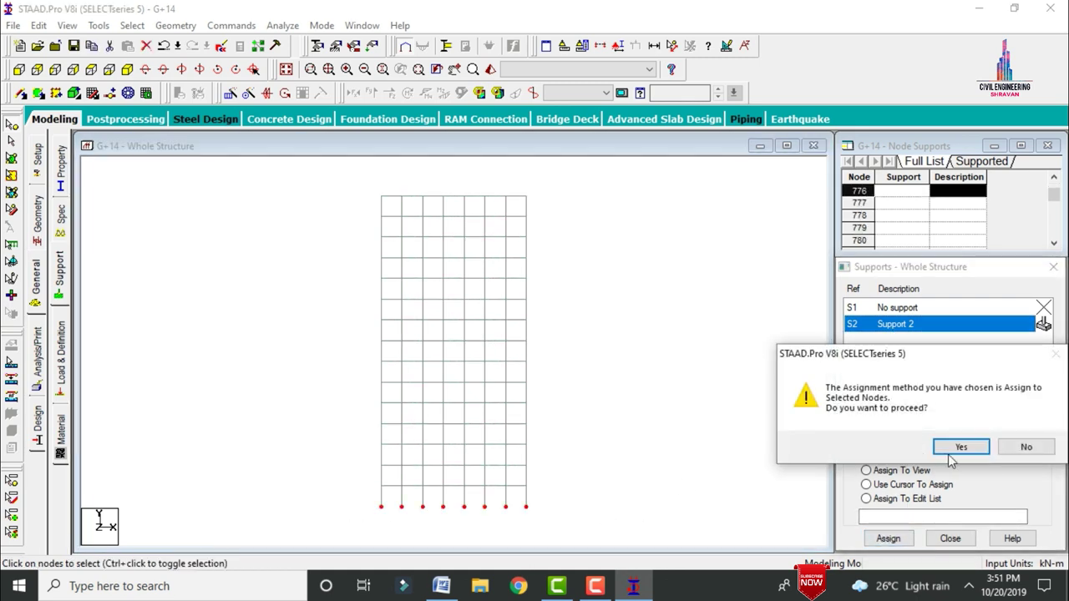
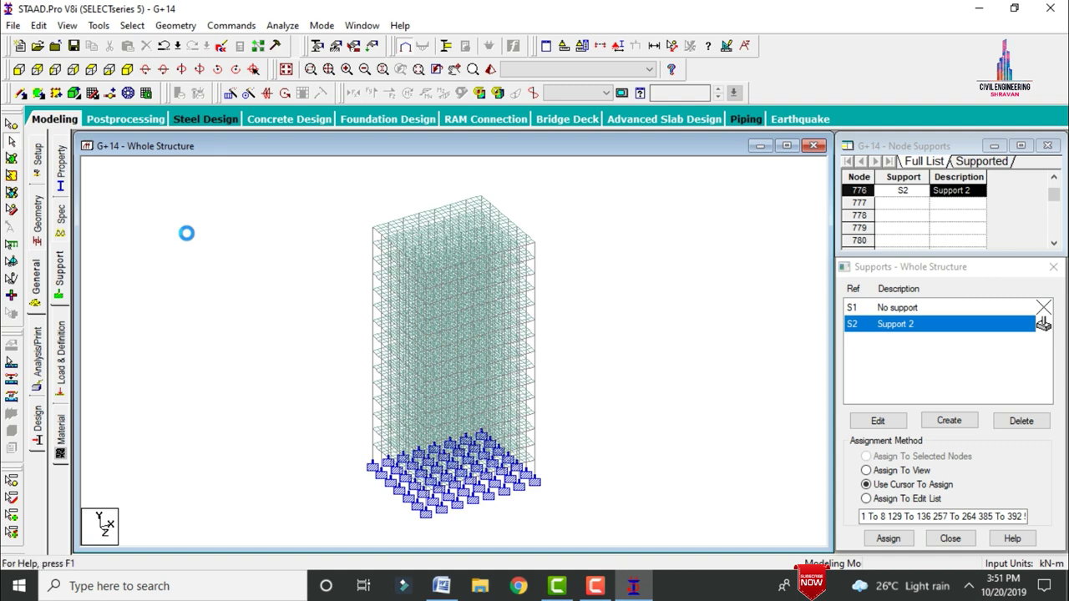
Add wind definition type 1 with the comment WIND 1 to the load definitions.
{"action": "left_click", "coordinate": [63, 347]}
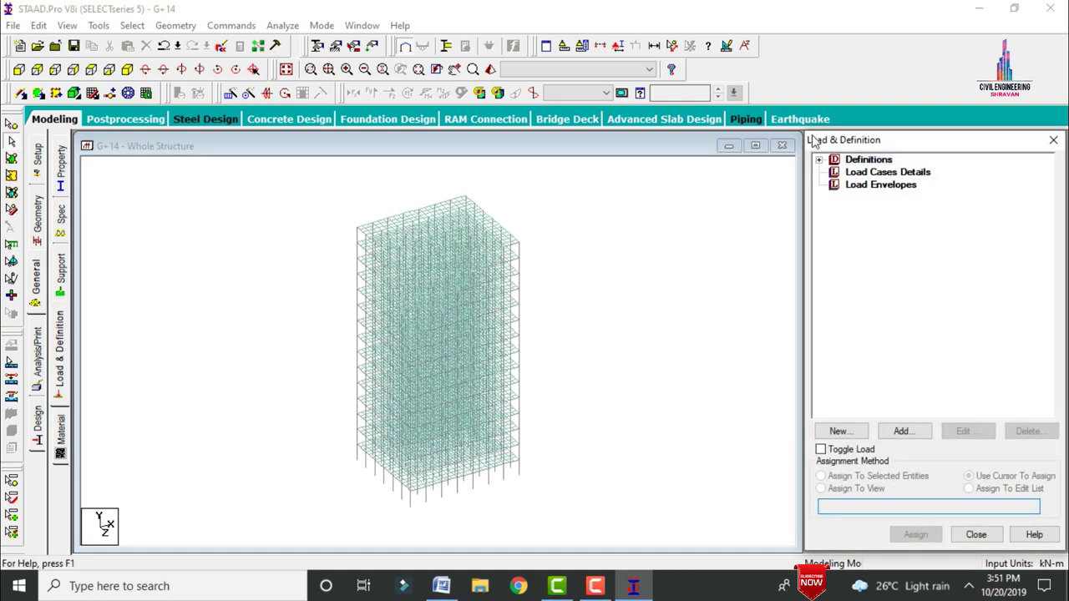
{"action": "left_click", "coordinate": [820, 160]}
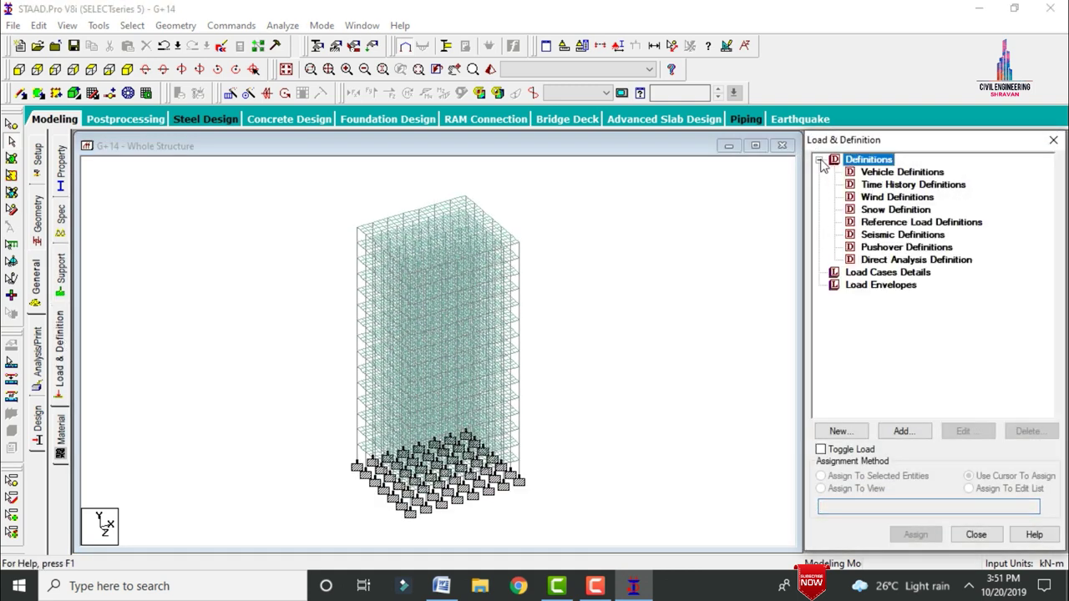
{"action": "left_click", "coordinate": [882, 198]}
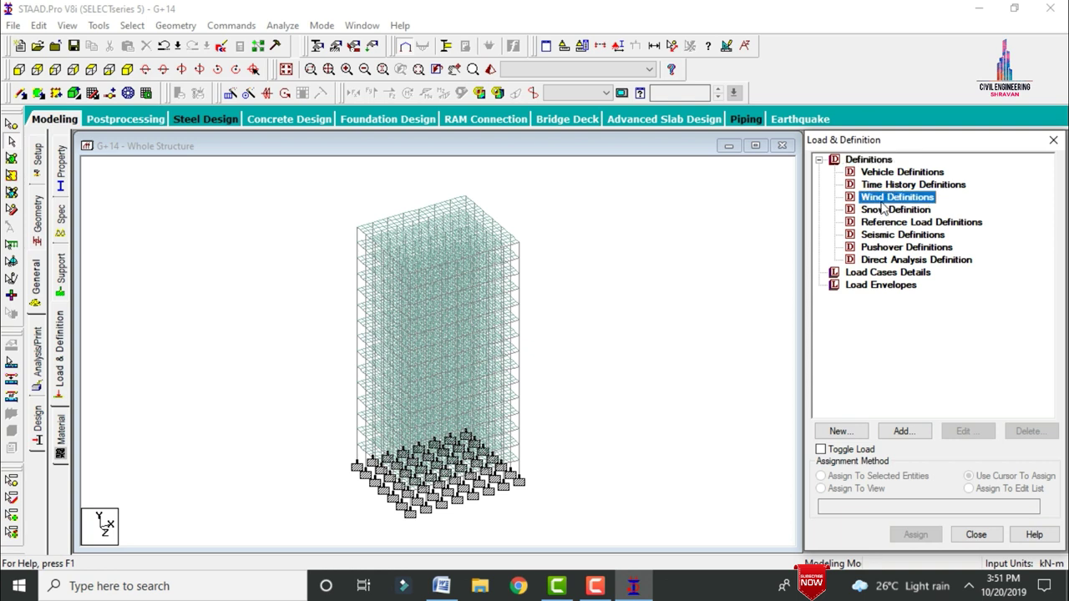
{"action": "left_click", "coordinate": [902, 432]}
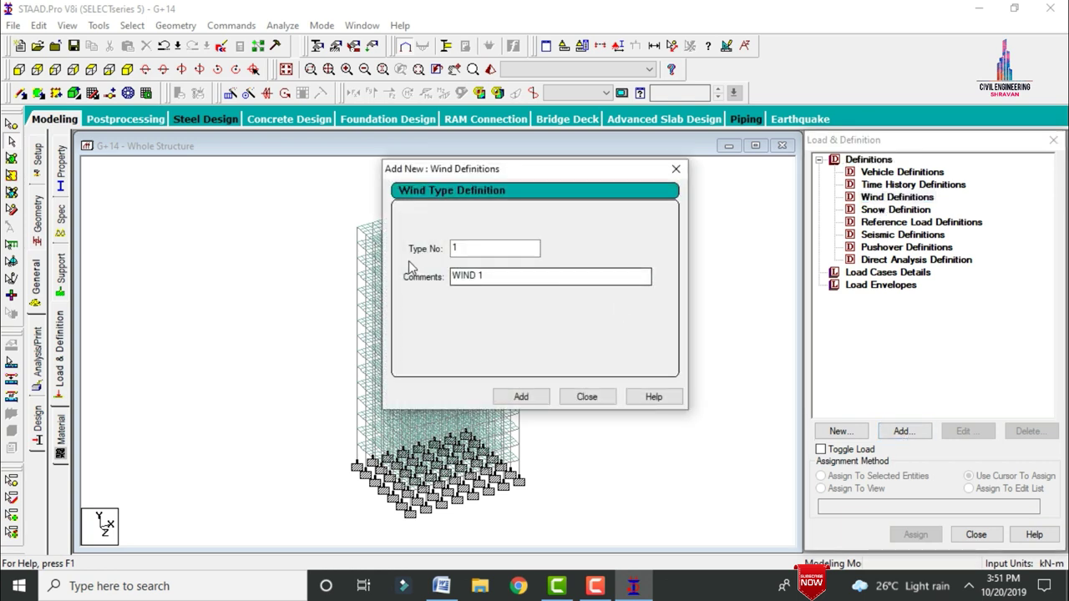
{"action": "left_click", "coordinate": [534, 397]}
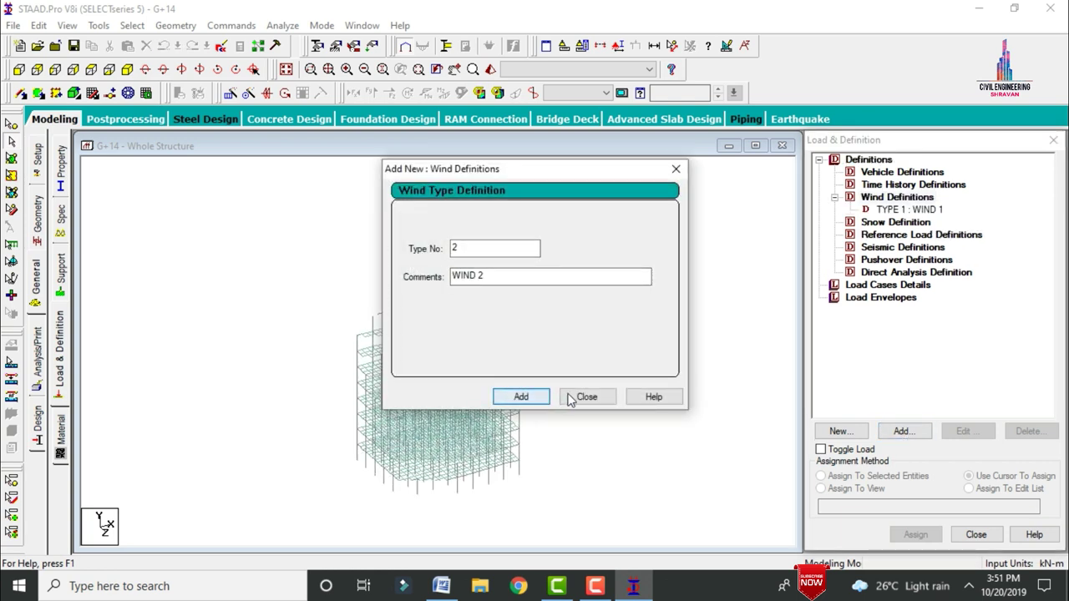
{"action": "left_click", "coordinate": [581, 398]}
Start a custom intensity table for WIND 1 with 1 kN/m² at 45 m and 0.6 kN/m² at 30 m.
{"action": "left_click", "coordinate": [920, 211]}
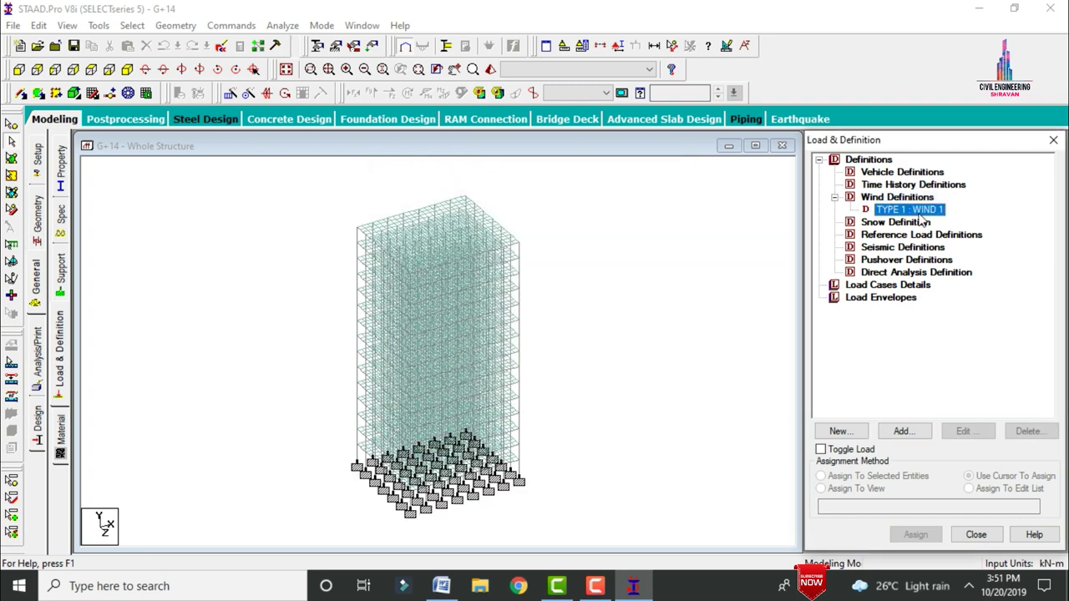
{"action": "left_click", "coordinate": [902, 434]}
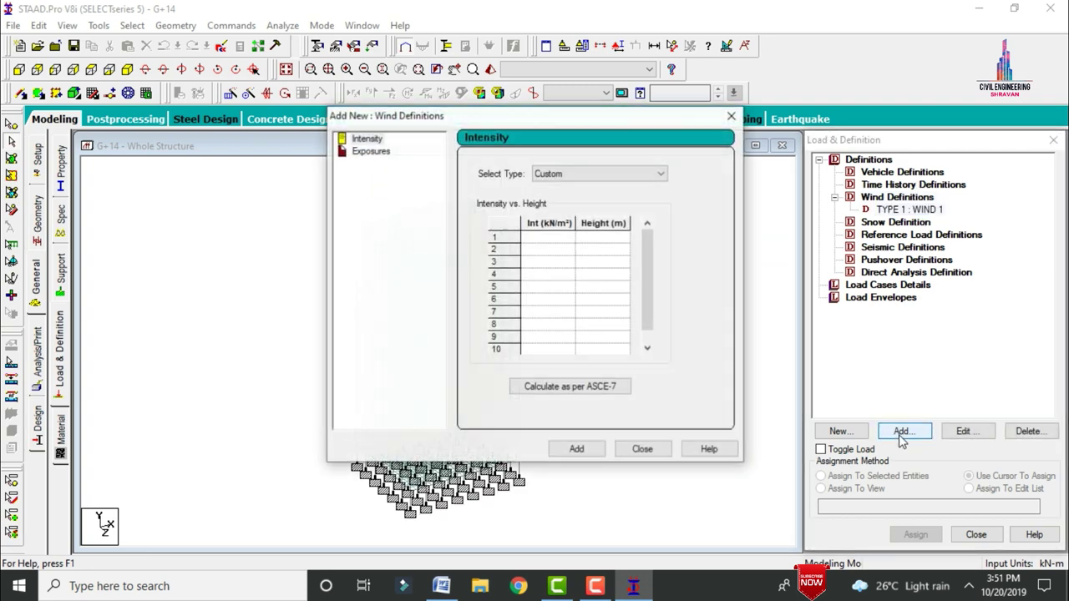
{"action": "left_click", "coordinate": [547, 238]}
{"action": "type", "text": "1"}
{"action": "key", "text": "Tab"}
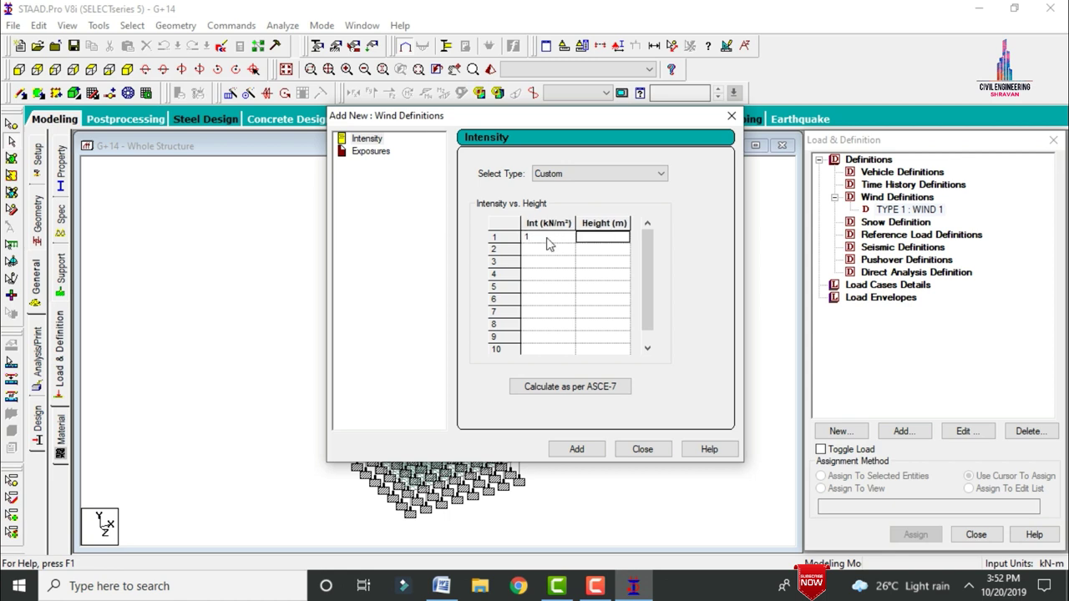
{"action": "type", "text": "45"}
{"action": "left_click", "coordinate": [548, 250]}
{"action": "type", "text": "0"}
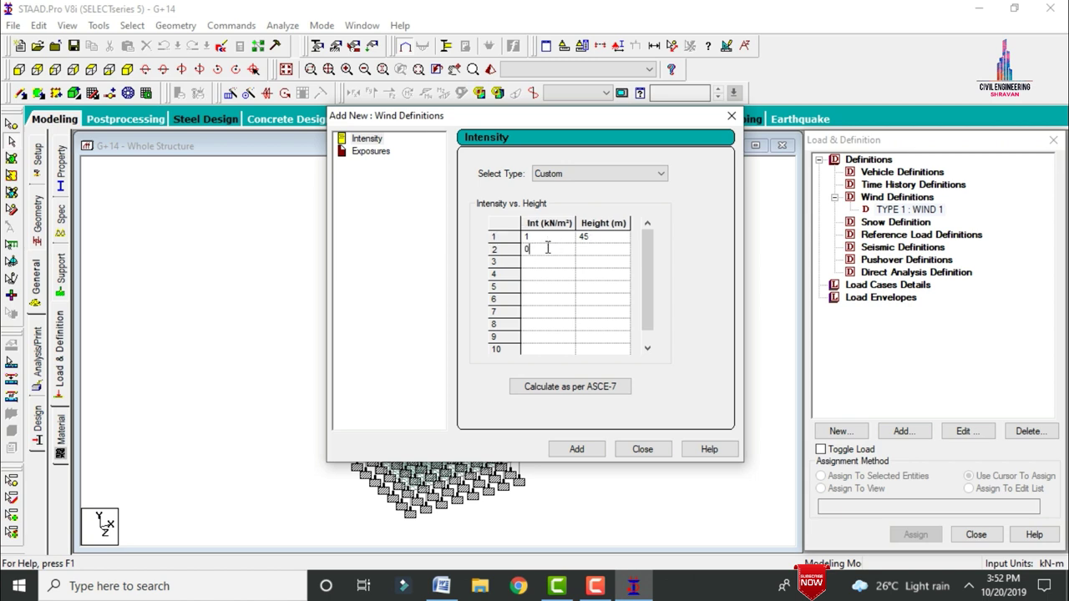
{"action": "type", "text": ".6"}
{"action": "left_click", "coordinate": [610, 248]}
{"action": "type", "text": "30"}
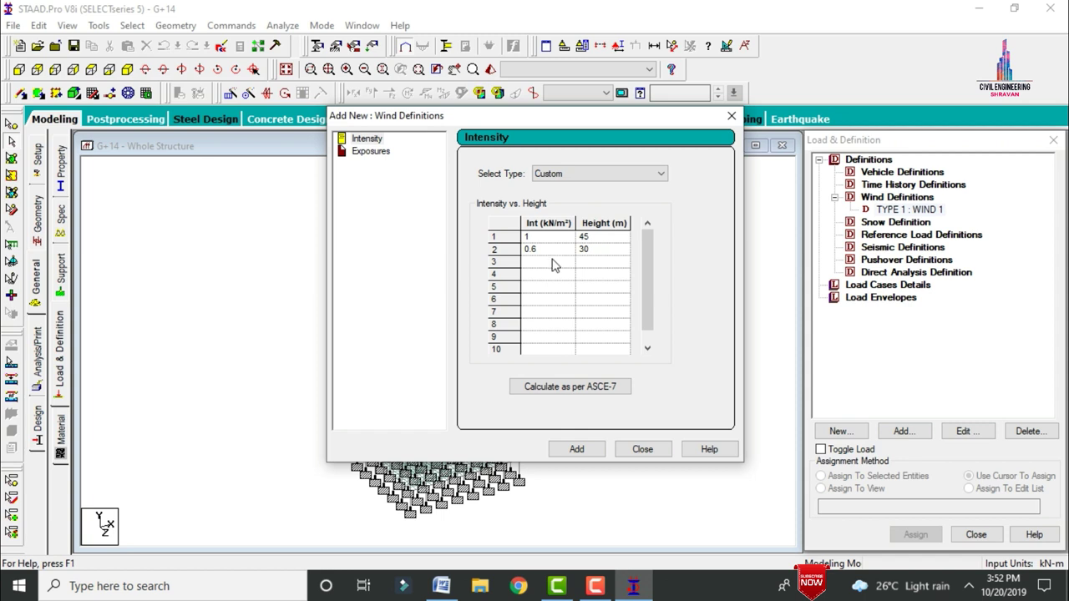
Complete the wind intensity table with 0.3 kN/m² at 15 m and 0.1 kN/m² at 5 m, and add it to WIND 1.
{"action": "left_click", "coordinate": [551, 262]}
{"action": "type", "text": "0.3"}
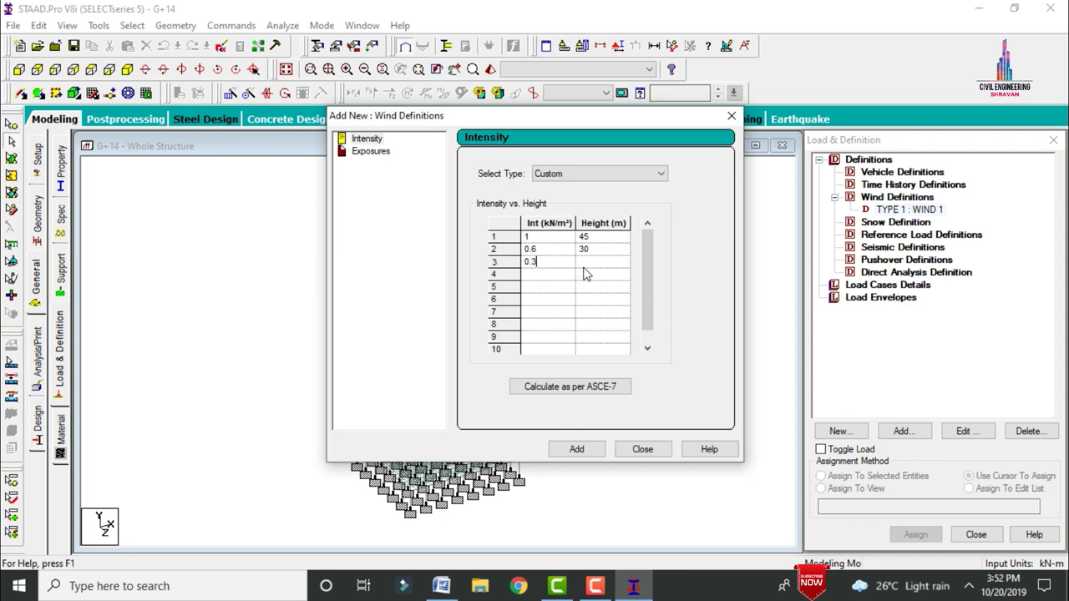
{"action": "left_click", "coordinate": [587, 266]}
{"action": "type", "text": "15"}
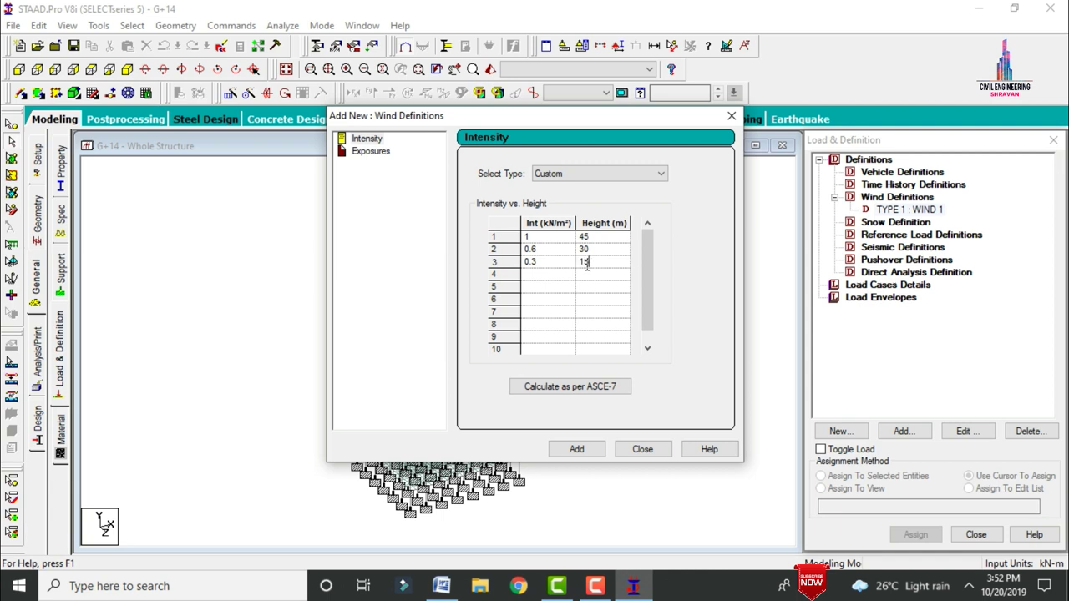
{"action": "left_click", "coordinate": [567, 276]}
{"action": "type", "text": "0.1"}
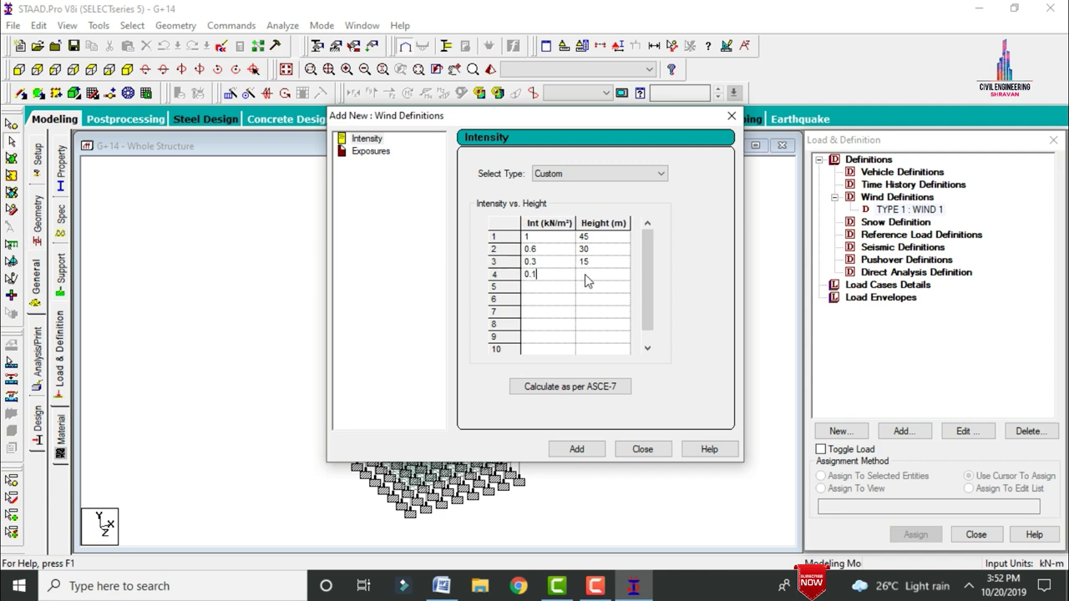
{"action": "left_click", "coordinate": [586, 277]}
{"action": "type", "text": "5"}
{"action": "left_click", "coordinate": [576, 448]}
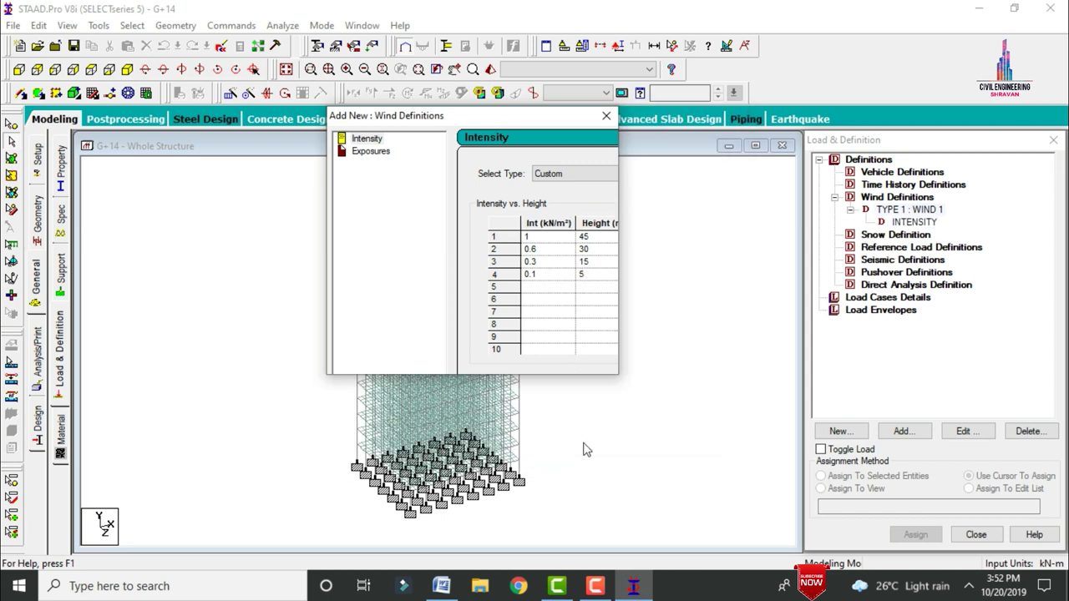
Add an exposure factor of 1 to WIND 1 and assign it to the whole structure in view.
{"action": "double_click", "coordinate": [470, 219]}
{"action": "type", "text": "1"}
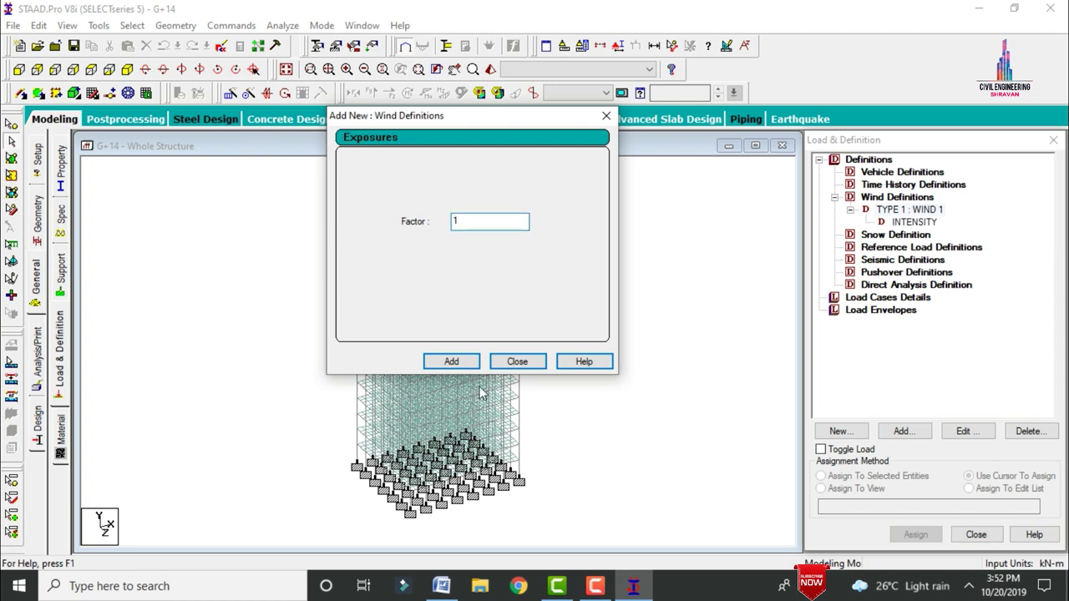
{"action": "left_click", "coordinate": [451, 361]}
{"action": "left_click", "coordinate": [517, 362]}
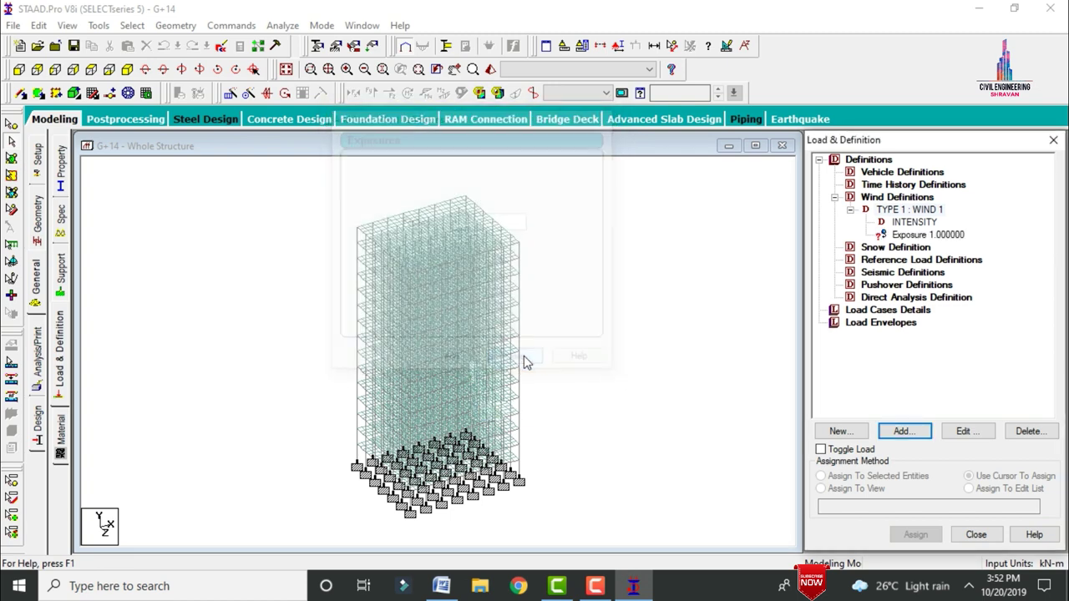
{"action": "left_click", "coordinate": [927, 235]}
{"action": "left_click", "coordinate": [850, 487]}
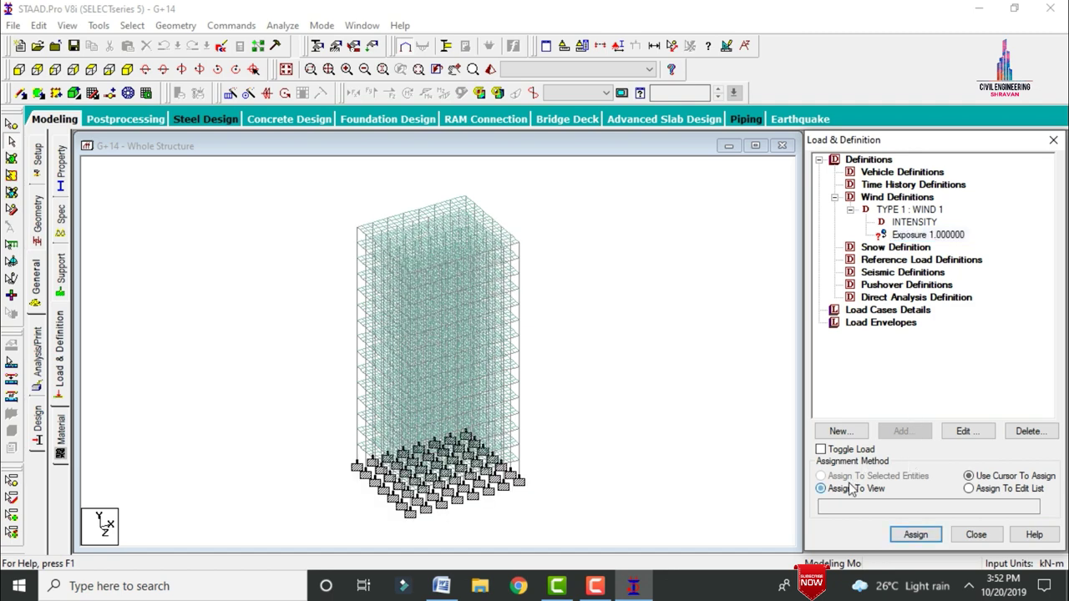
{"action": "left_click", "coordinate": [915, 534]}
{"action": "left_click", "coordinate": [959, 382]}
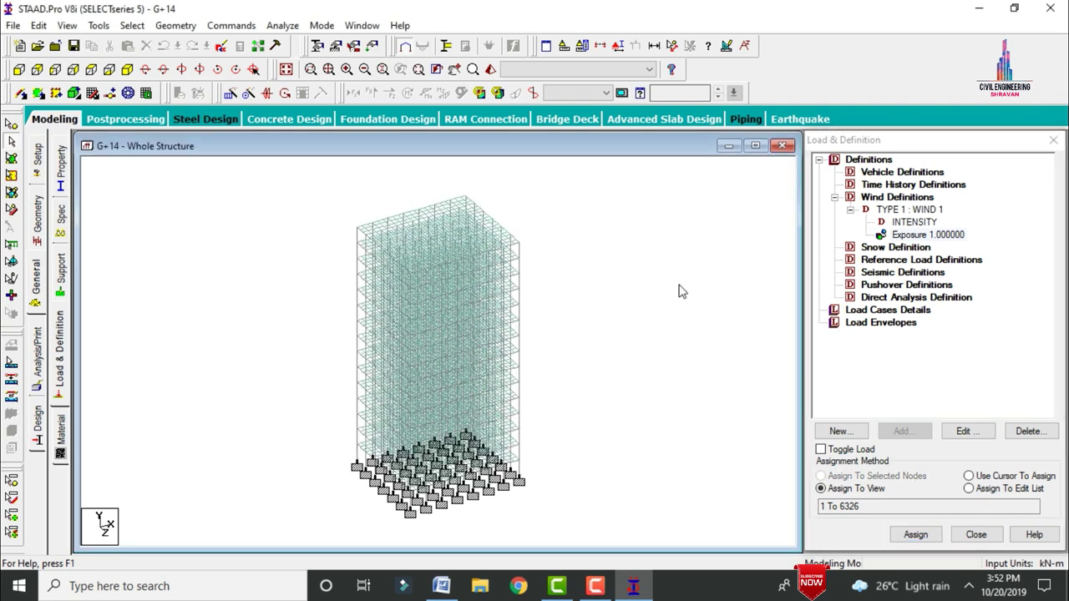
Start a new seismic definition based on the IS 1893 - 2002/2005 code.
{"action": "left_click", "coordinate": [924, 270]}
{"action": "left_click", "coordinate": [907, 435]}
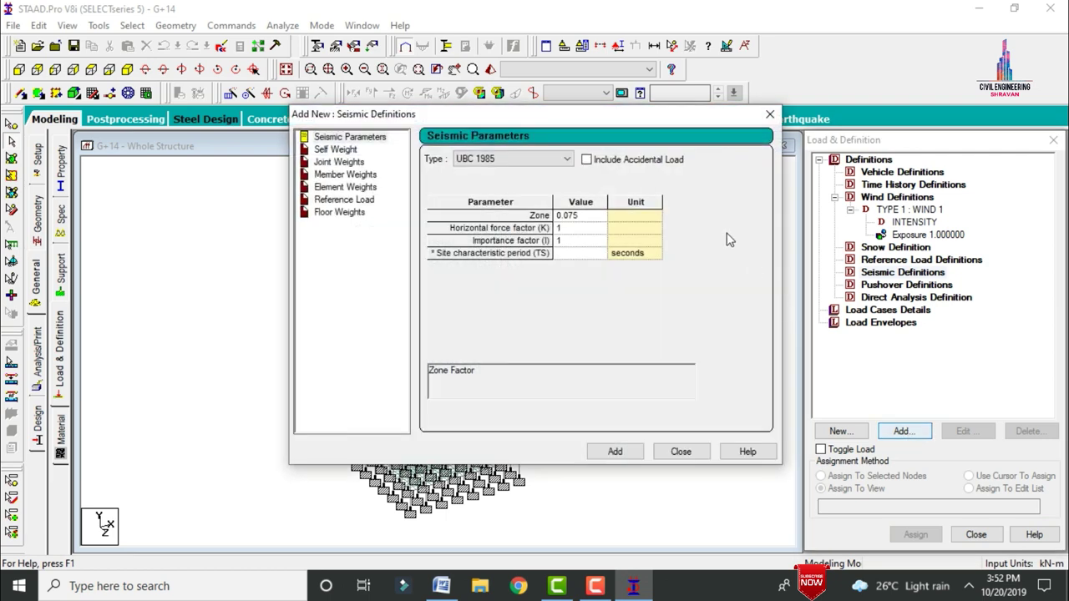
{"action": "left_click", "coordinate": [521, 159]}
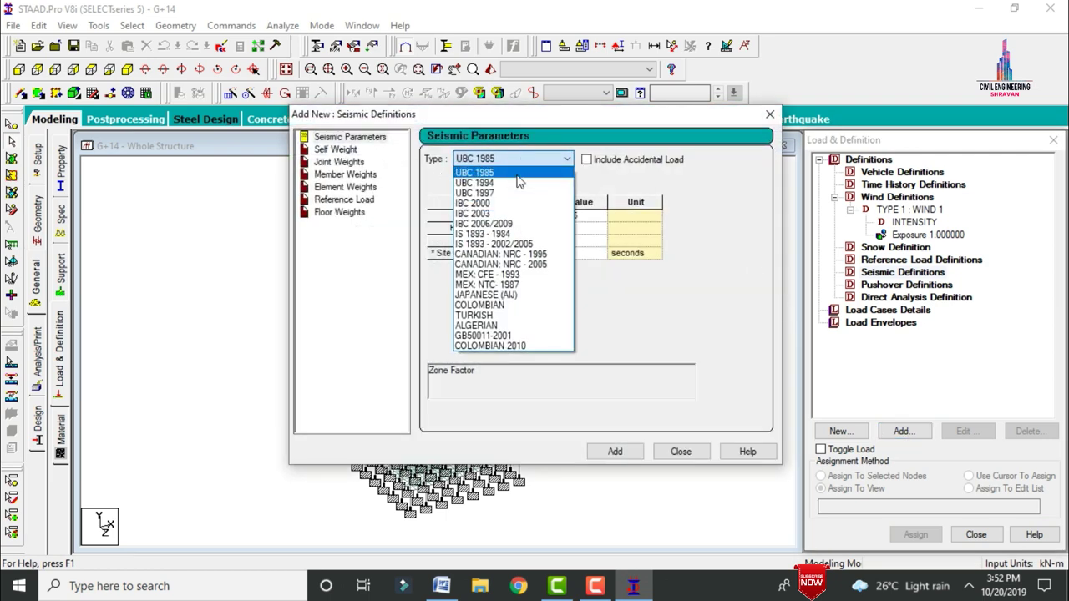
{"action": "left_click", "coordinate": [527, 245]}
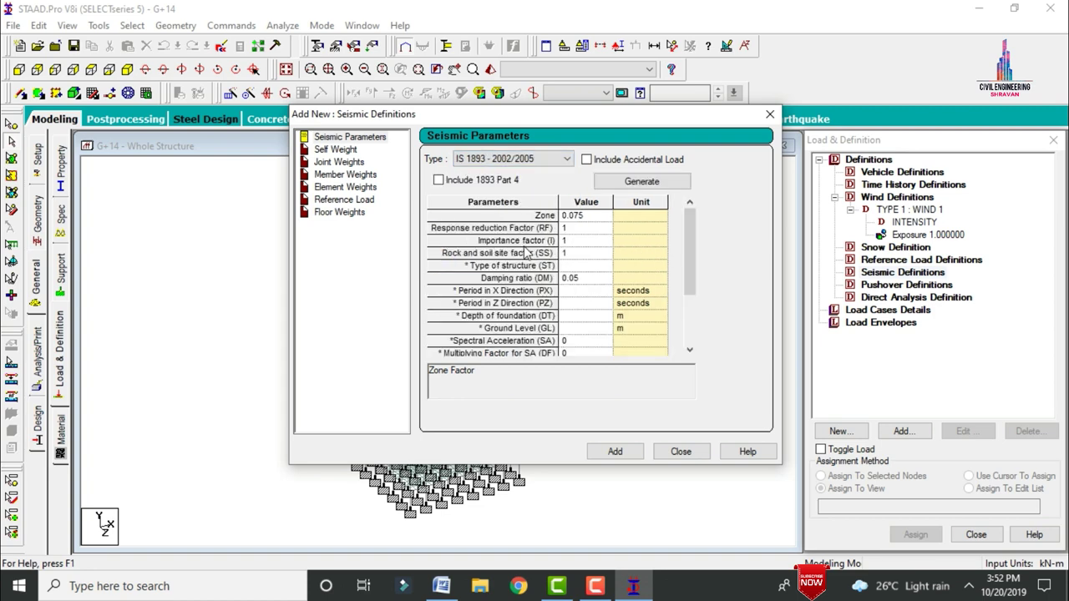
Generate the seismic parameters for Zone V, special RC moment resisting frame, all general building, medium soil and RC frame building.
{"action": "left_click", "coordinate": [615, 182]}
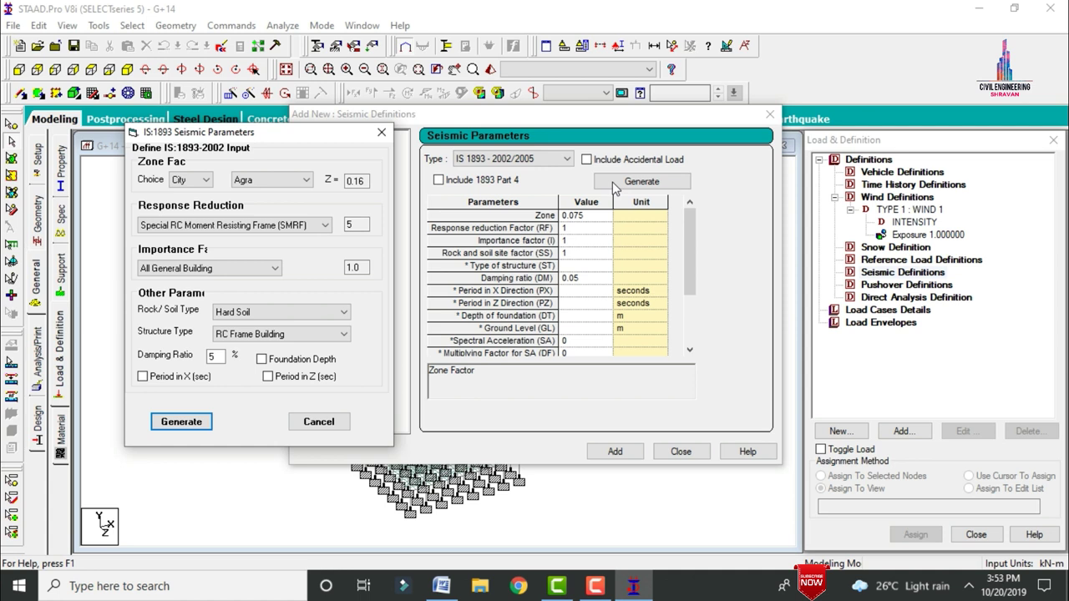
{"action": "left_click", "coordinate": [191, 179]}
{"action": "left_click", "coordinate": [188, 203]}
{"action": "left_click", "coordinate": [249, 180]}
{"action": "left_click", "coordinate": [286, 227]}
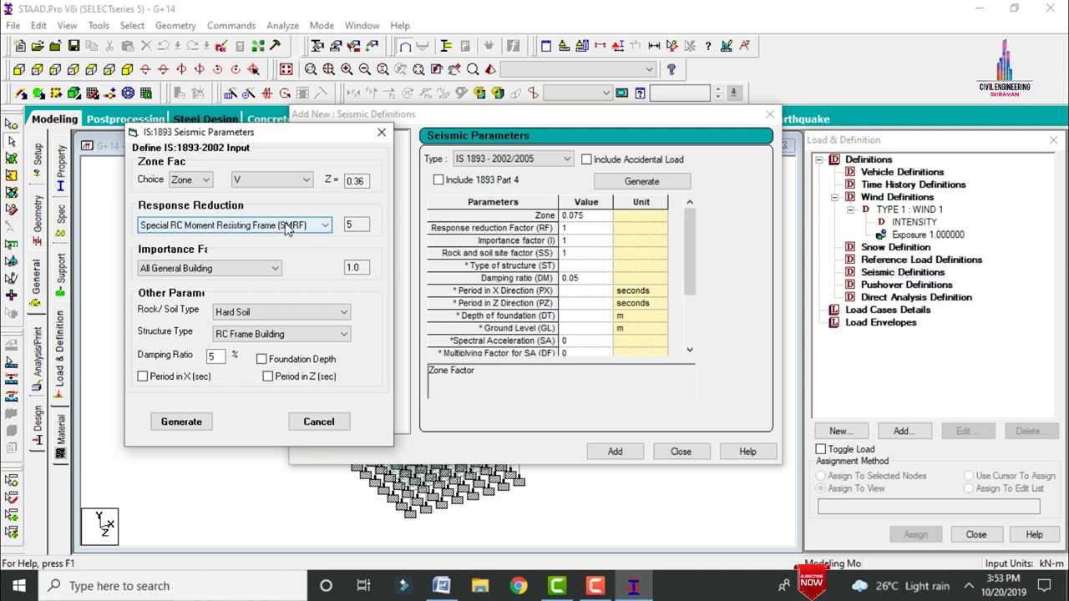
{"action": "left_click", "coordinate": [232, 271]}
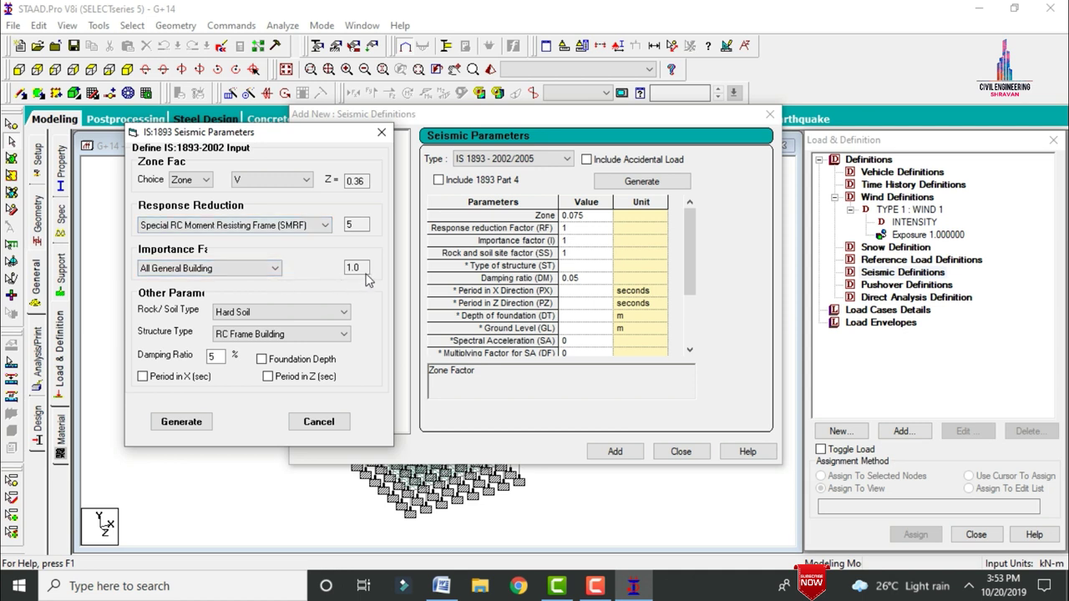
{"action": "left_click", "coordinate": [319, 313]}
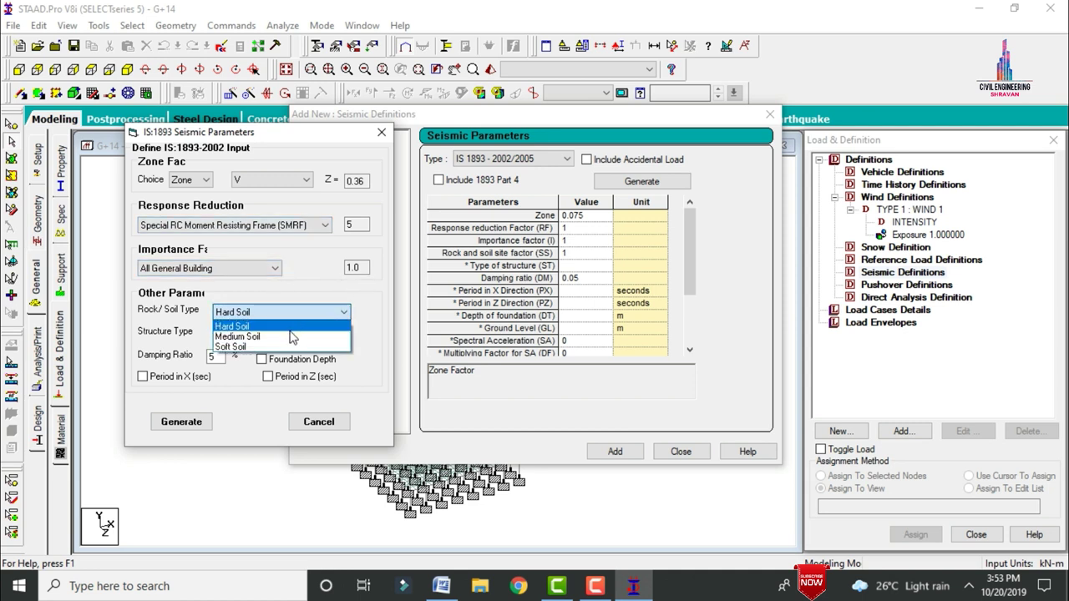
{"action": "left_click", "coordinate": [292, 325]}
{"action": "left_click", "coordinate": [182, 422]}
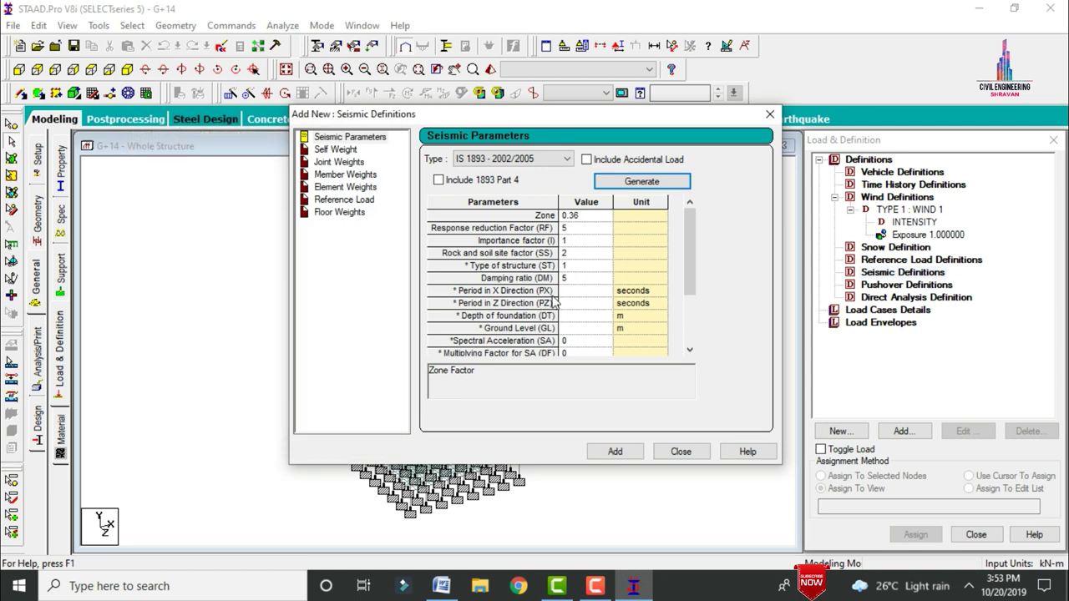
Set the damping ratio to 0.05 and add the seismic parameters to the definition.
{"action": "left_click", "coordinate": [597, 278]}
{"action": "type", "text": "0"}
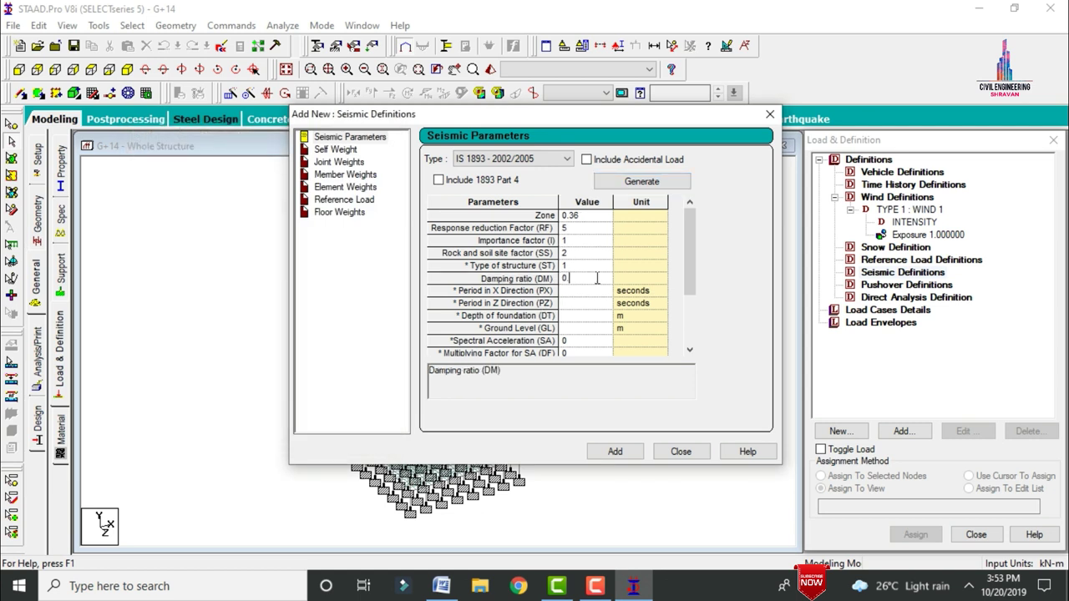
{"action": "left_click", "coordinate": [615, 451]}
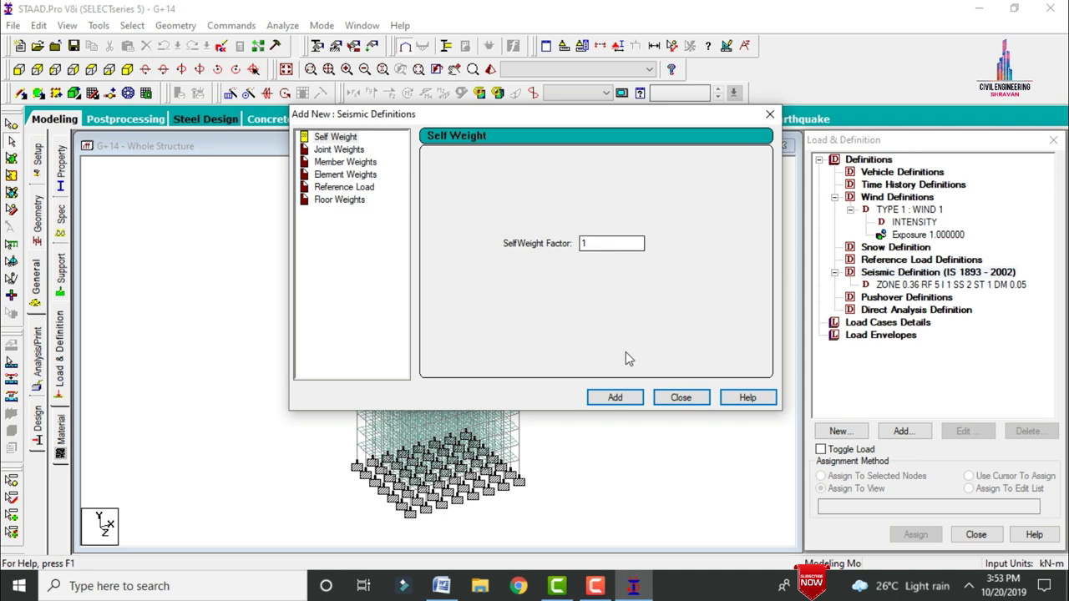
Add a self-weight factor of 1 to the seismic definition and choose the UNI loading type for a member weight.
{"action": "left_click", "coordinate": [622, 398]}
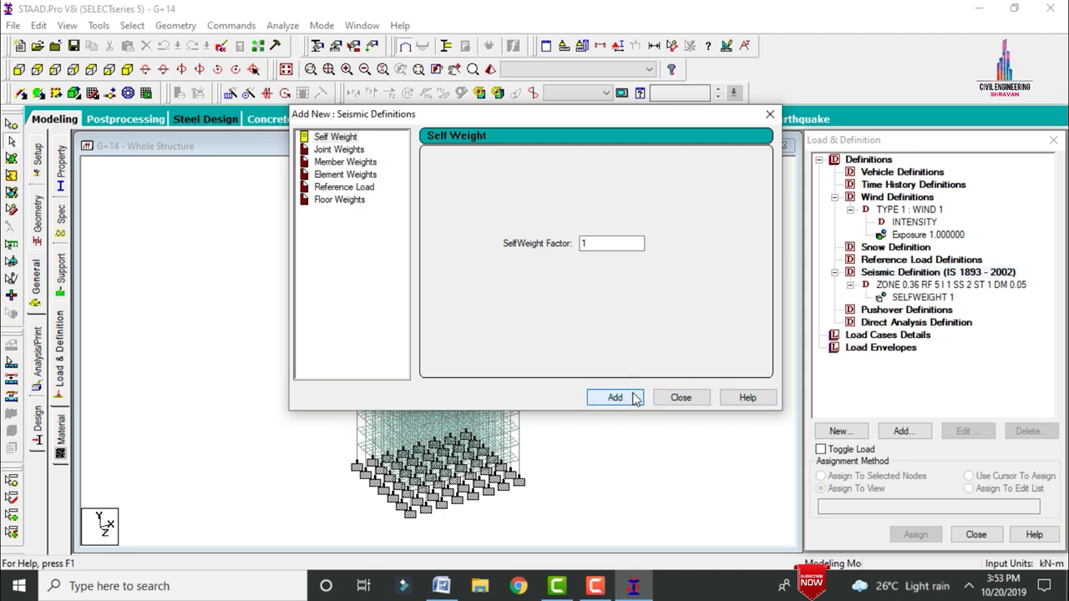
{"action": "left_click", "coordinate": [334, 162]}
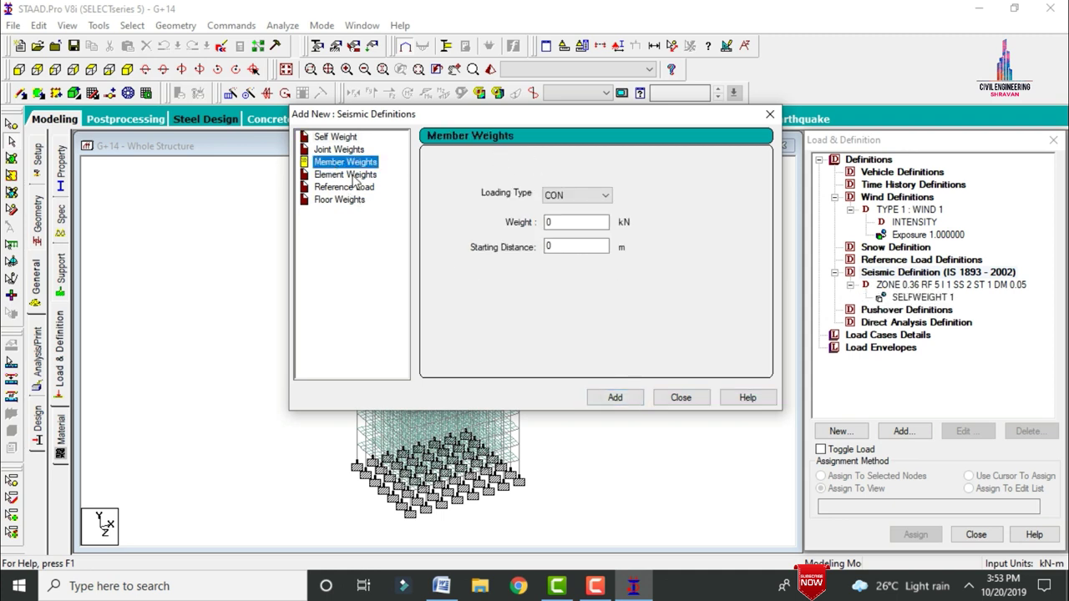
{"action": "left_click", "coordinate": [551, 197]}
{"action": "left_click", "coordinate": [559, 212]}
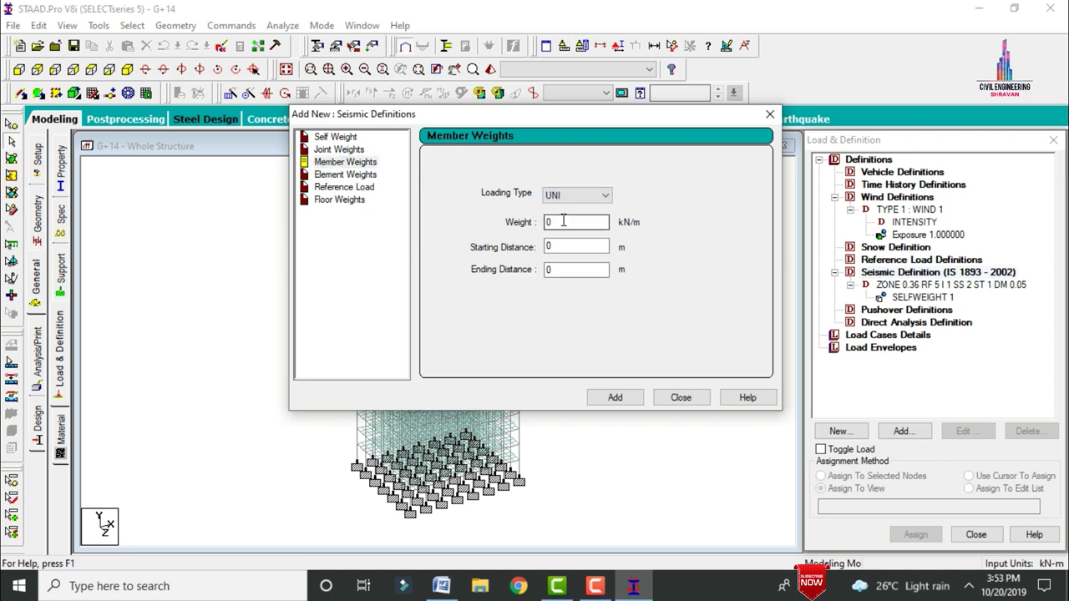
Switch to Calculator and compute the member weight as 0.5 × 0.23 × 25.
{"action": "left_click", "coordinate": [182, 592]}
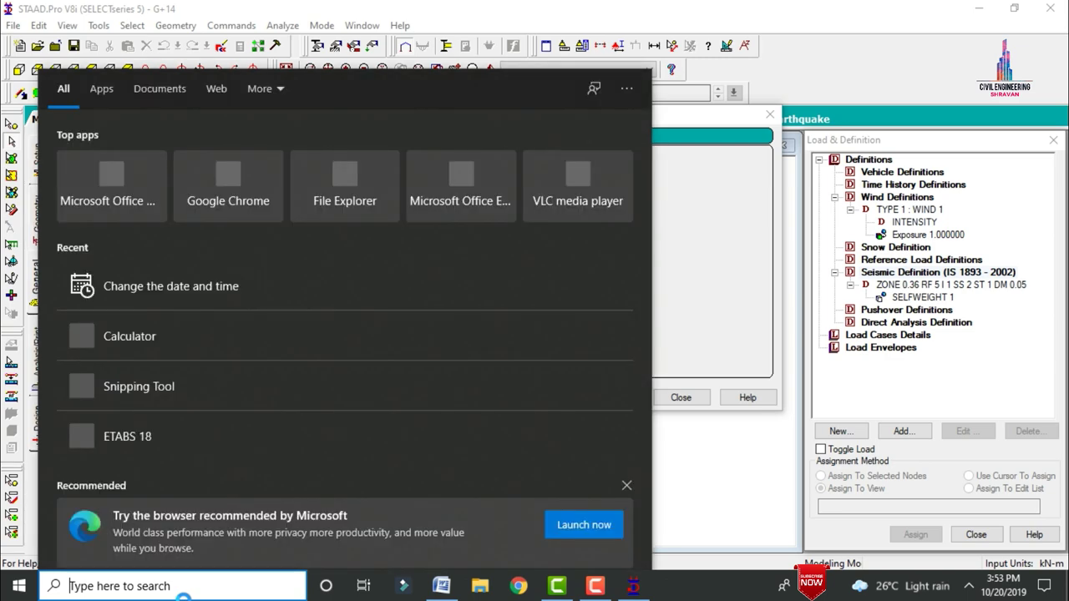
{"action": "type", "text": "ca"}
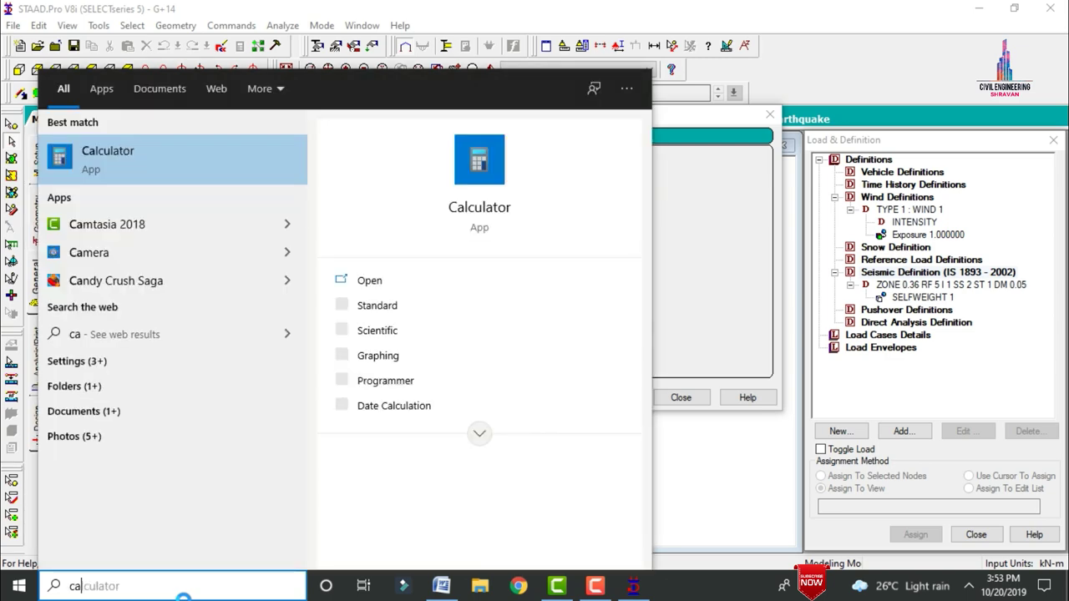
{"action": "type", "text": "l"}
{"action": "key", "text": "Return"}
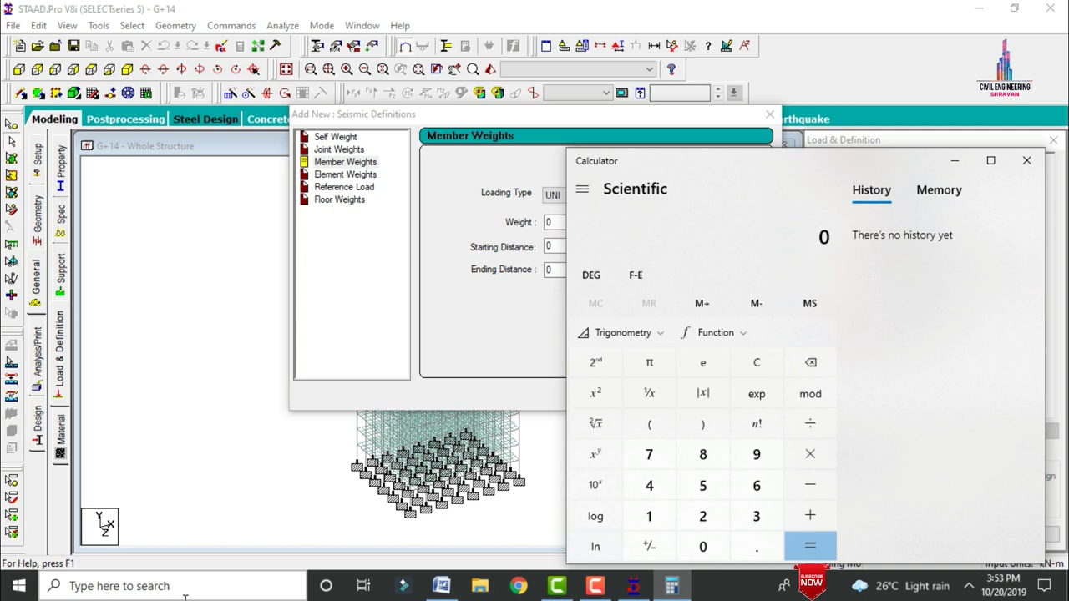
{"action": "type", "text": ".5"}
{"action": "type", "text": "*"}
{"action": "type", "text": "0.23"}
{"action": "type", "text": "*25"}
{"action": "key", "text": "Return"}
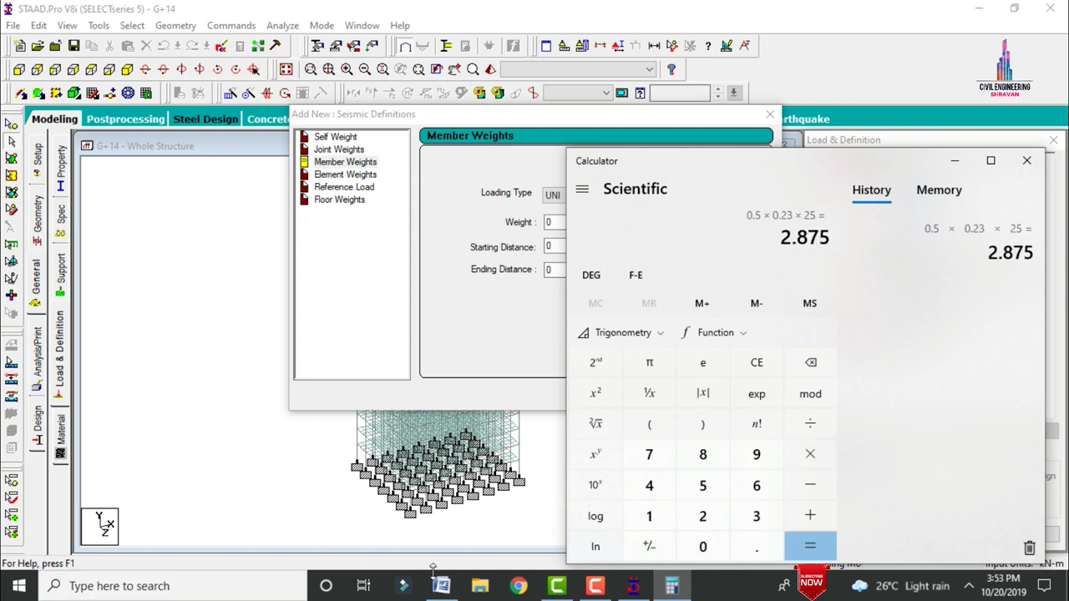
{"action": "left_click", "coordinate": [955, 160]}
Add a uniform member weight of -2.875 kN/m to the seismic definition.
{"action": "key", "text": "shift+Tab"}
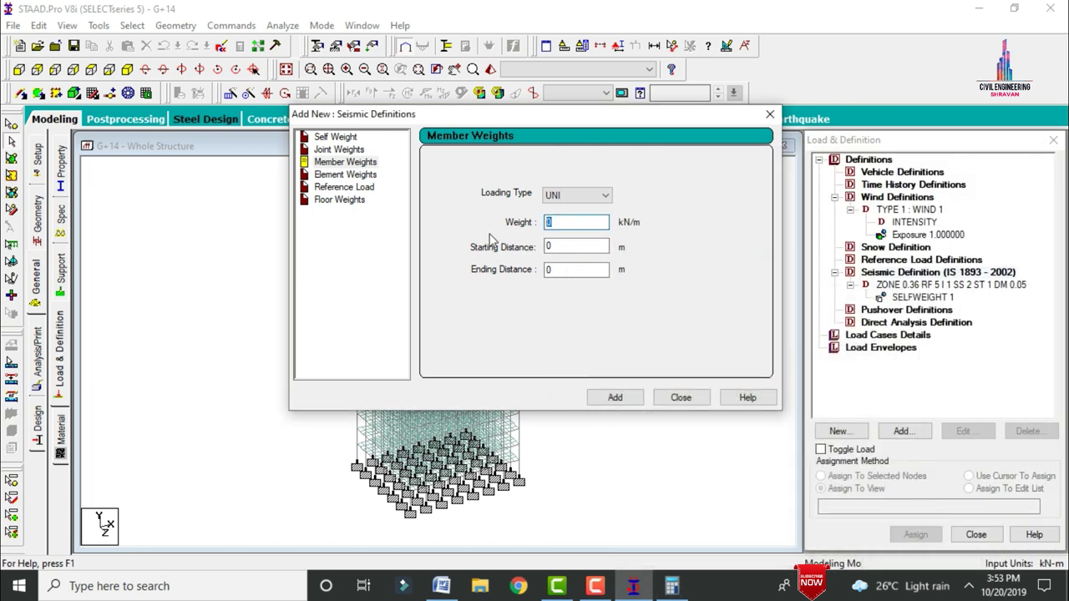
{"action": "type", "text": "-2.875"}
{"action": "left_click", "coordinate": [622, 399]}
{"action": "left_click", "coordinate": [679, 397]}
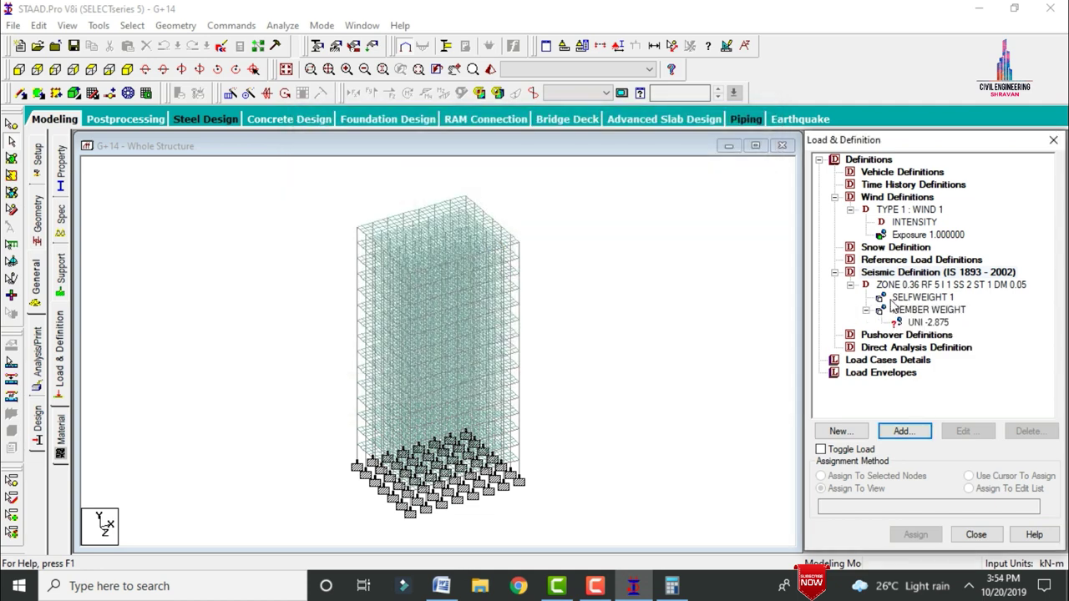
Assign the UNI -2.875 member weight to all beams parallel to the X and Z axes.
{"action": "left_click", "coordinate": [918, 322]}
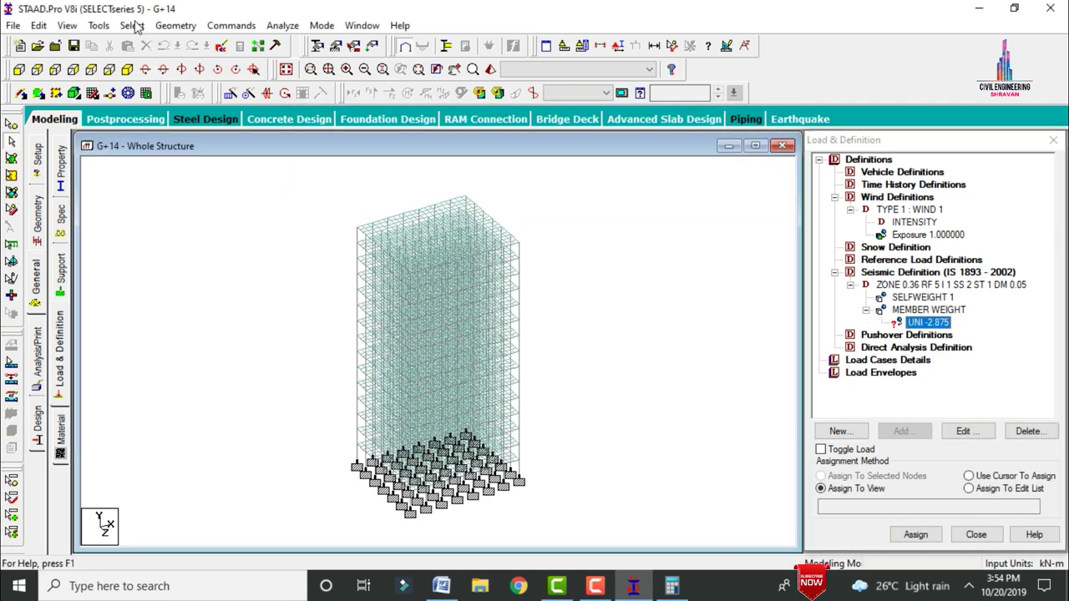
{"action": "left_click", "coordinate": [132, 25]}
{"action": "mouse_move", "coordinate": [219, 307]}
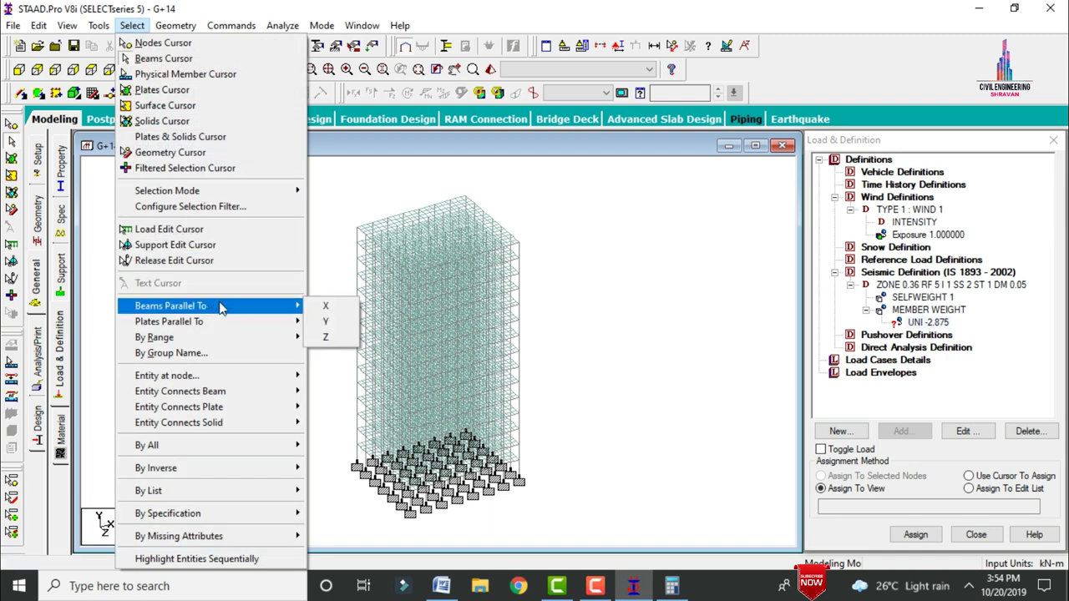
{"action": "left_click", "coordinate": [327, 309]}
{"action": "left_click", "coordinate": [132, 25]}
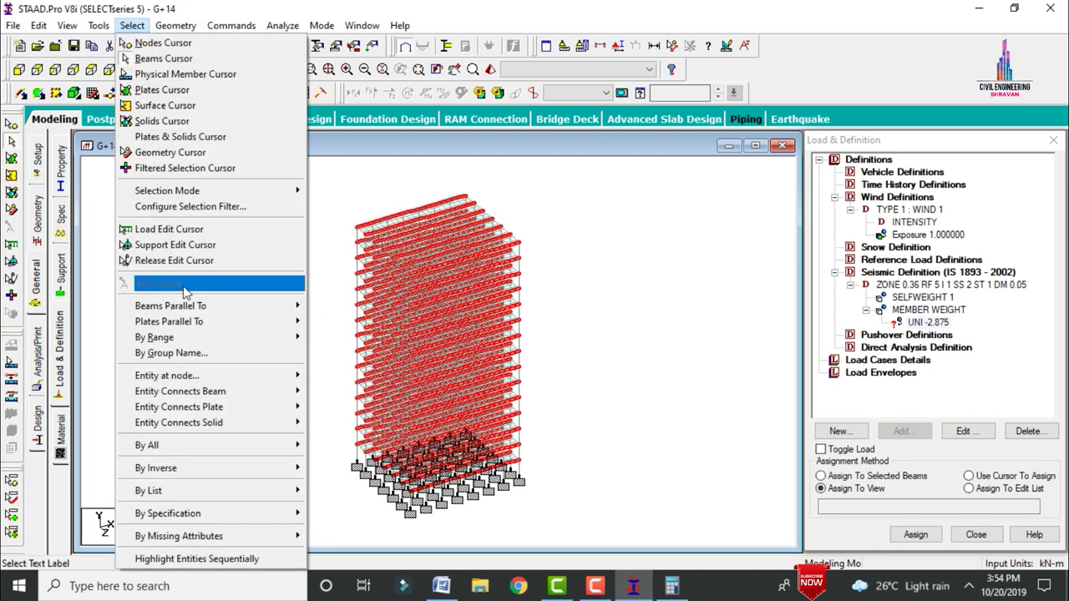
{"action": "mouse_move", "coordinate": [172, 306]}
{"action": "left_click", "coordinate": [324, 337]}
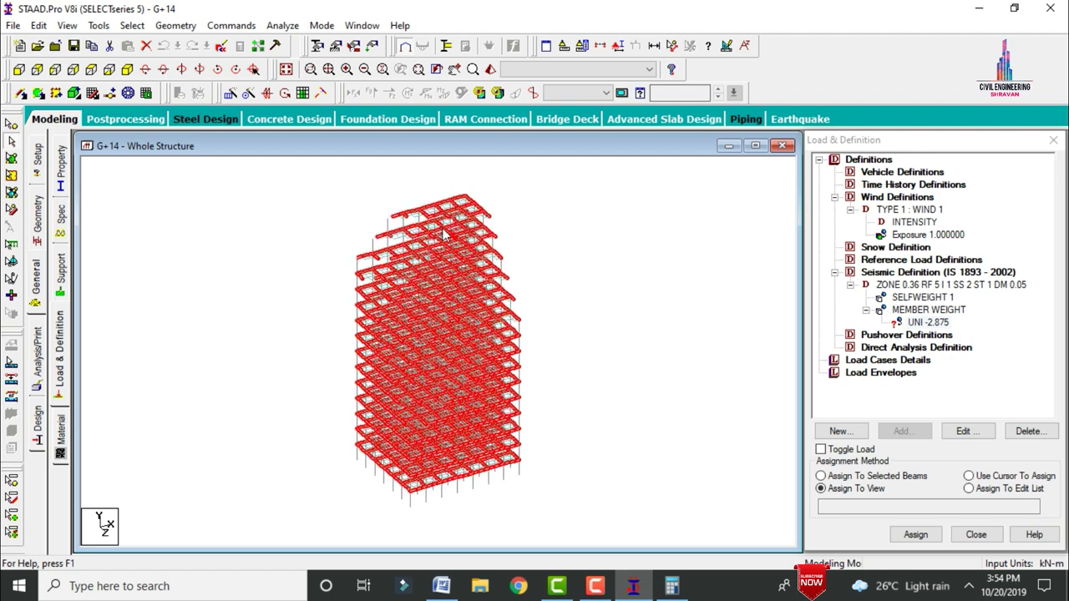
{"action": "left_click", "coordinate": [910, 476]}
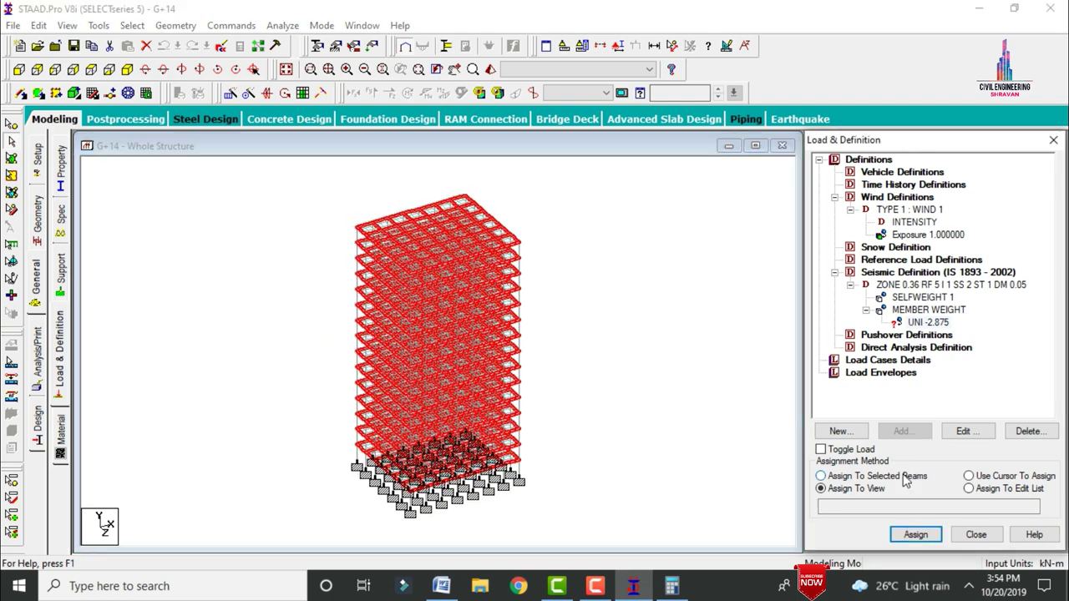
{"action": "left_click", "coordinate": [916, 534]}
{"action": "left_click", "coordinate": [961, 384]}
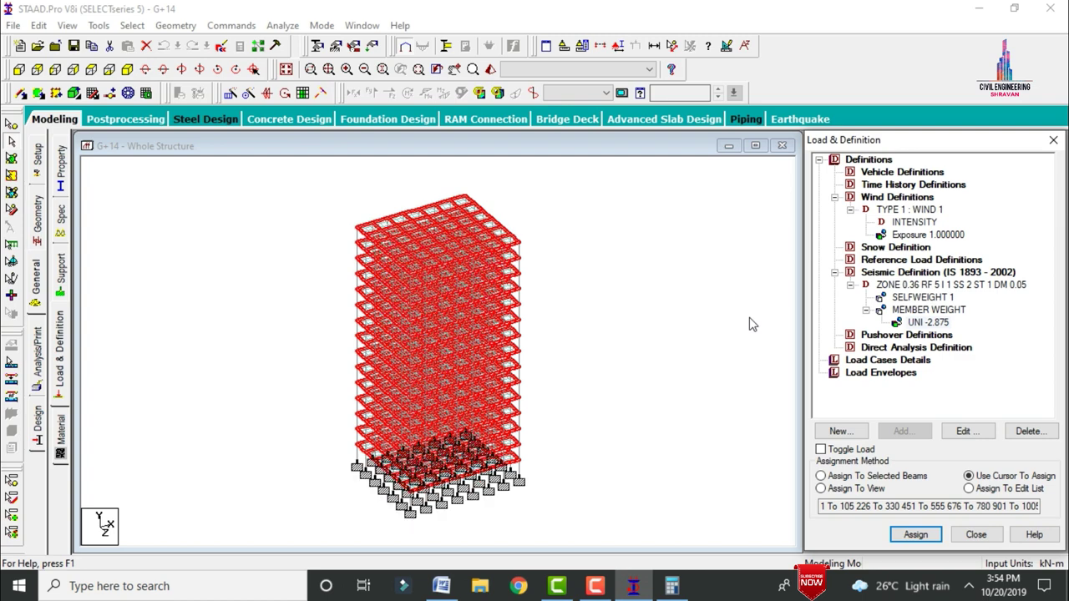
{"action": "left_click", "coordinate": [750, 324]}
Create primary load case 1 with loading type Seismic and the title EQ X.
{"action": "left_click", "coordinate": [891, 361]}
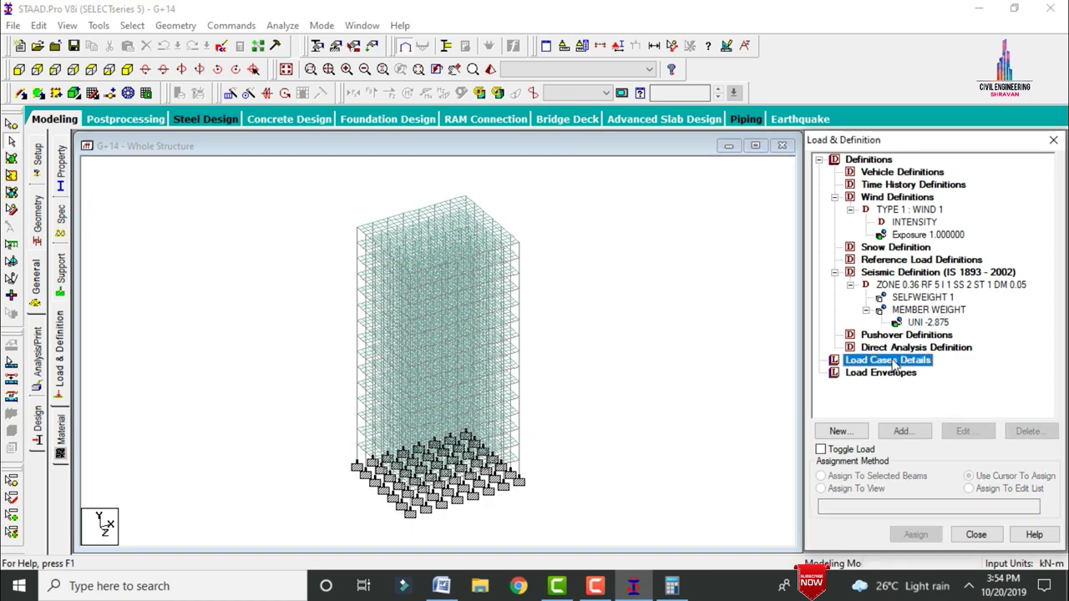
{"action": "left_click", "coordinate": [902, 432]}
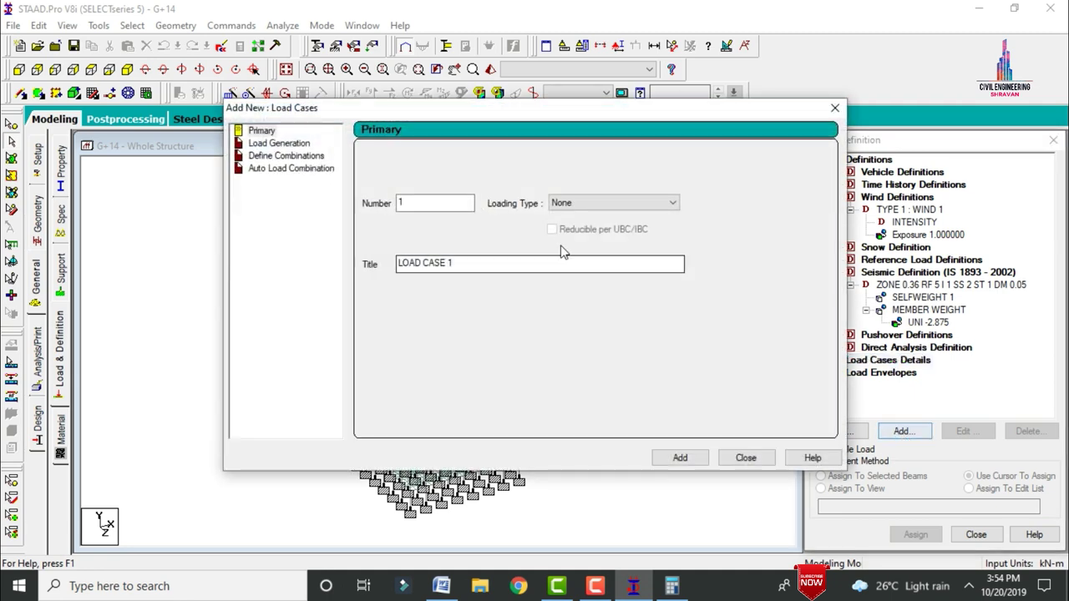
{"action": "left_click", "coordinate": [567, 204]}
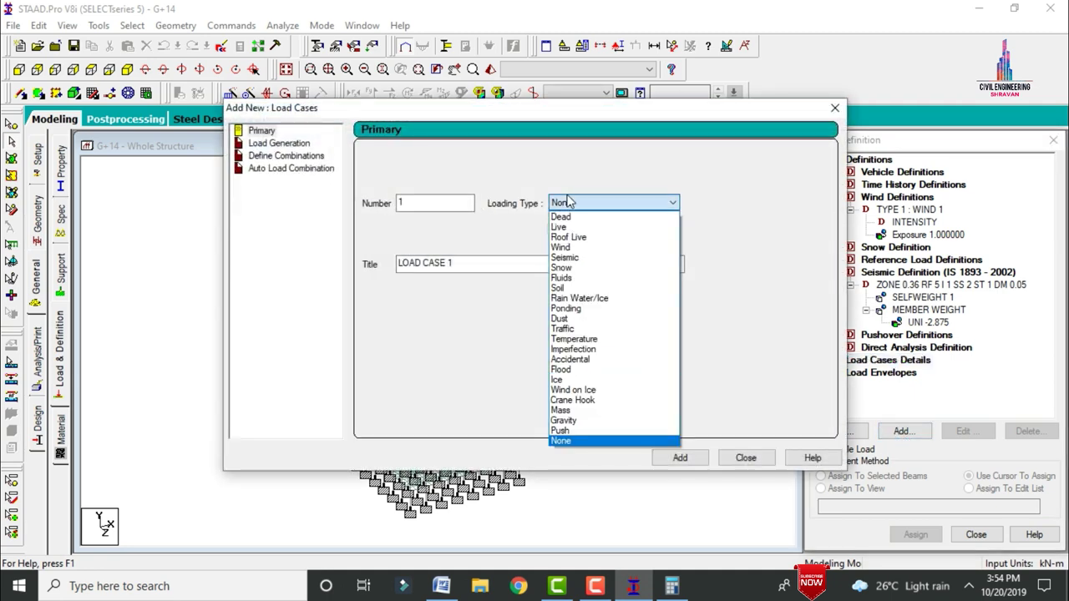
{"action": "left_click", "coordinate": [573, 258]}
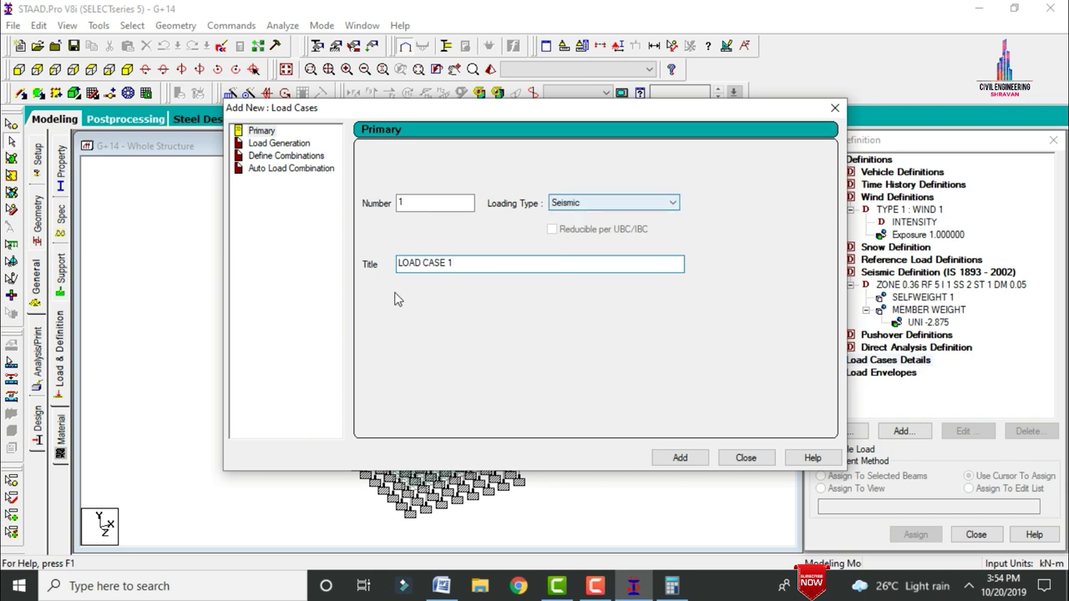
{"action": "left_click_drag", "start_coordinate": [467, 265], "coordinate": [317, 256]}
{"action": "type", "text": "EQ X"}
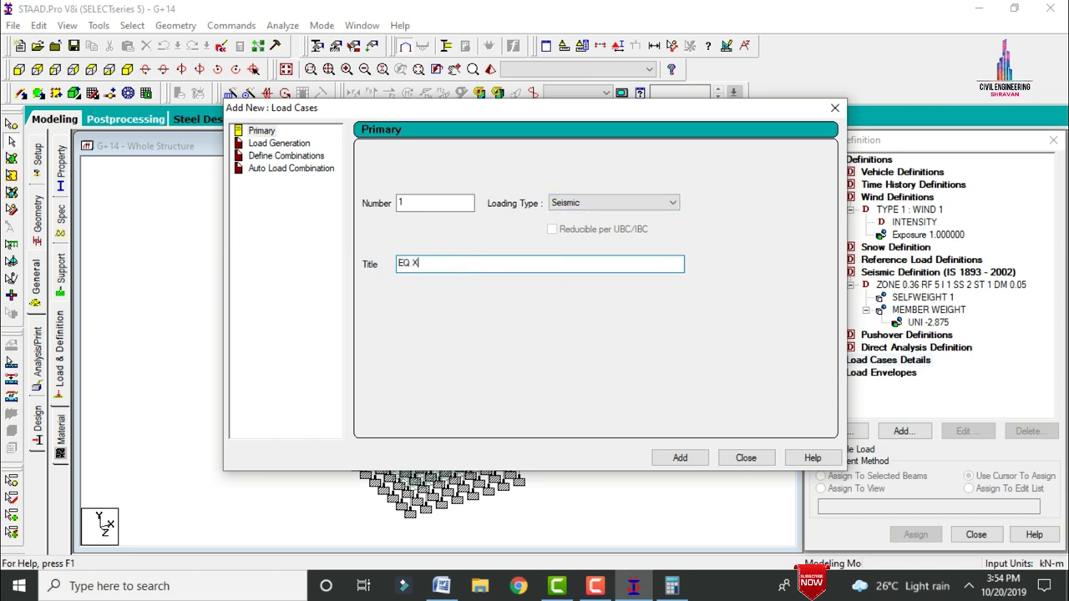
{"action": "key", "text": "Return"}
Add a second Seismic primary load case titled EQ Z.
{"action": "left_click_drag", "start_coordinate": [466, 265], "coordinate": [317, 258]}
{"action": "key", "text": "BackSpace"}
{"action": "type", "text": "EQ Z"}
{"action": "key", "text": "Return"}
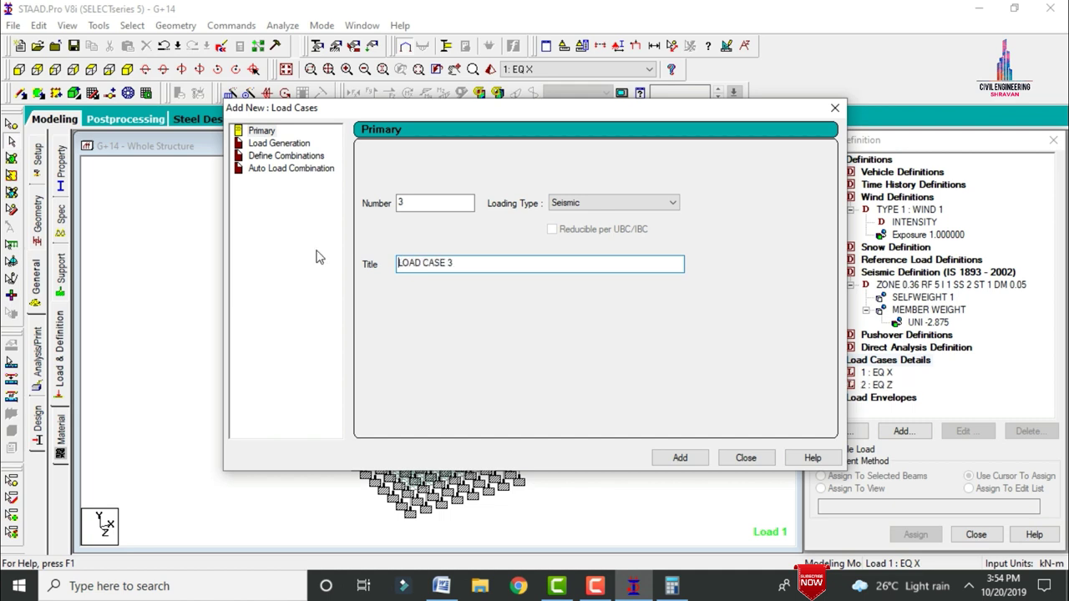
Add primary load case 3 with loading type Wind and the title W X.
{"action": "left_click", "coordinate": [556, 205]}
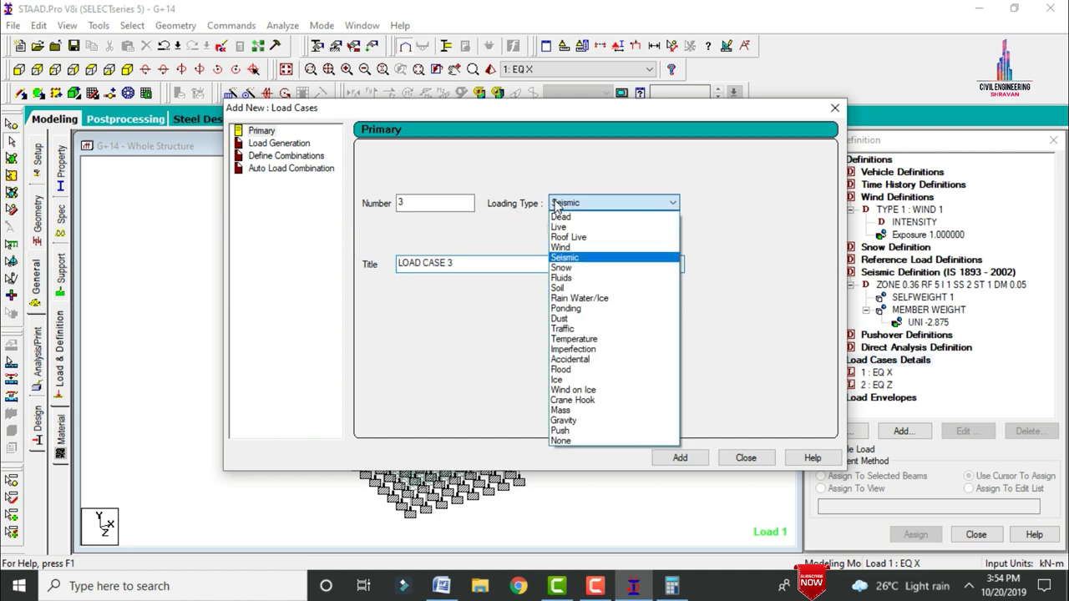
{"action": "left_click", "coordinate": [561, 247]}
{"action": "key", "text": "Tab"}
{"action": "type", "text": "W X"}
{"action": "key", "text": "Return"}
Add a fourth primary load case of type Wind titled W Z.
{"action": "left_click_drag", "start_coordinate": [455, 264], "coordinate": [303, 262]}
{"action": "key", "text": "BackSpace"}
{"action": "type", "text": "W"}
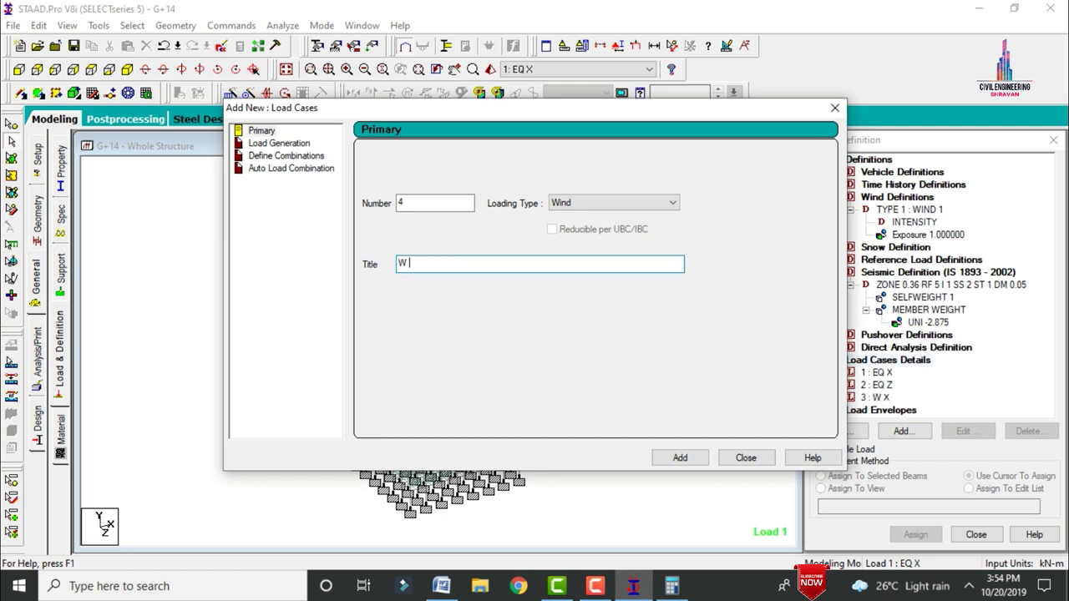
{"action": "key", "text": "Return"}
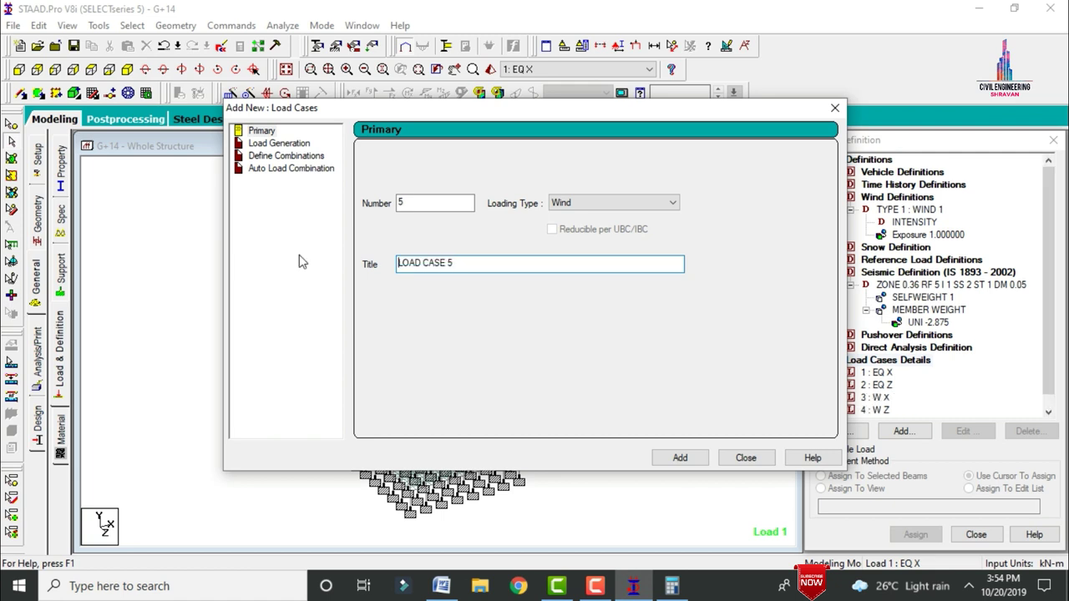
Add primary load case 5 with loading type Dead and the title DL.
{"action": "left_click", "coordinate": [558, 208]}
{"action": "scroll", "coordinate": [560, 216], "scroll_direction": "up", "scroll_amount": 1}
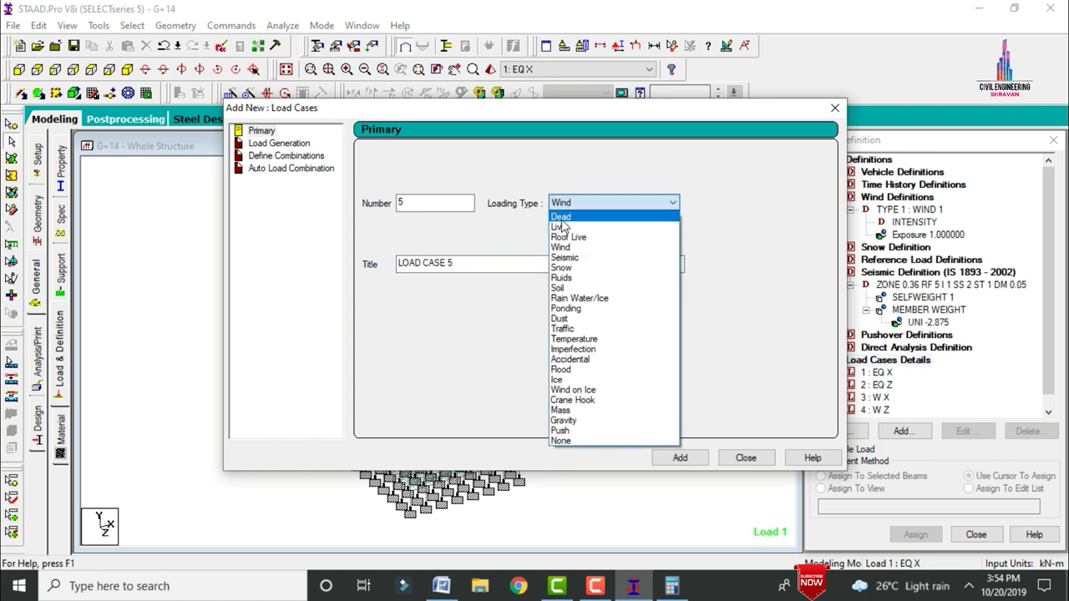
{"action": "left_click", "coordinate": [559, 214]}
{"action": "left_click_drag", "start_coordinate": [457, 264], "coordinate": [279, 277]}
{"action": "type", "text": "DL"}
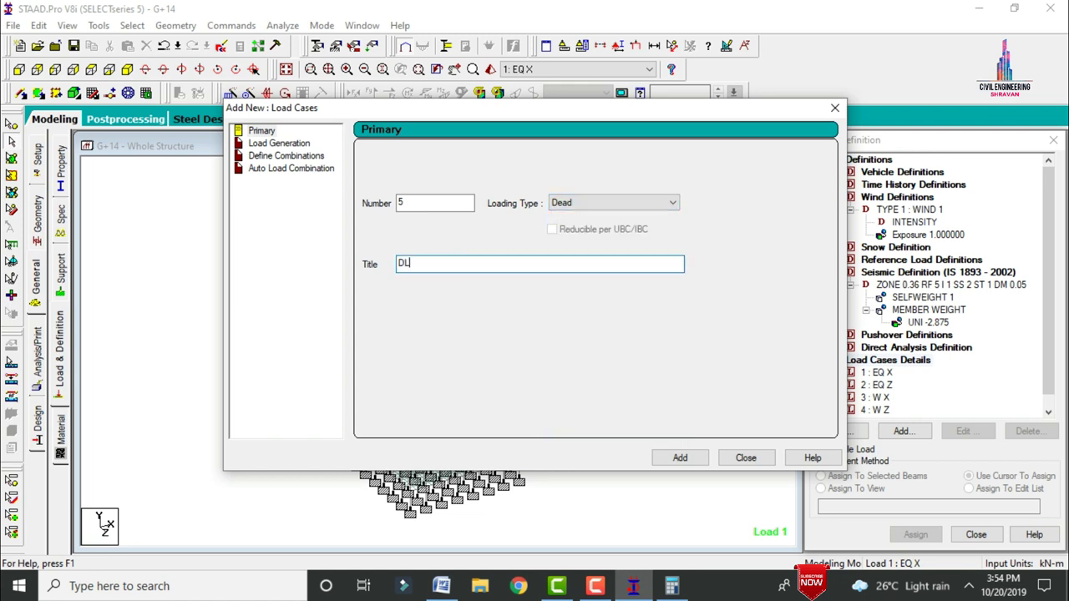
{"action": "key", "text": "Return"}
Add primary load case 6 with loading type Live and the title LL, and finish creating load cases.
{"action": "left_click", "coordinate": [560, 208]}
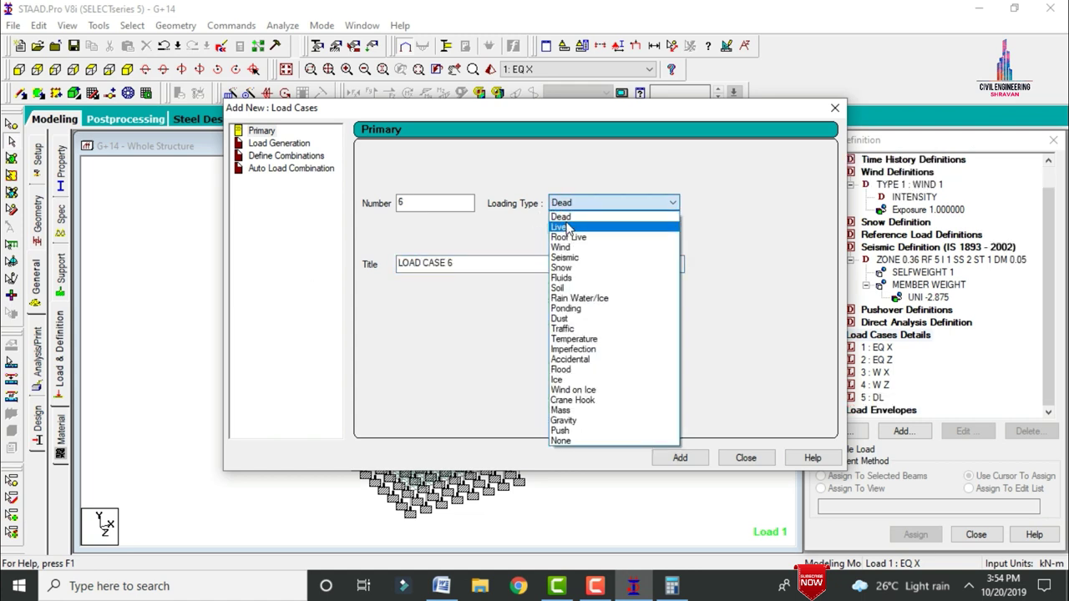
{"action": "left_click", "coordinate": [562, 215]}
{"action": "left_click_drag", "start_coordinate": [475, 264], "coordinate": [292, 298]}
{"action": "type", "text": "LL"}
{"action": "key", "text": "Return"}
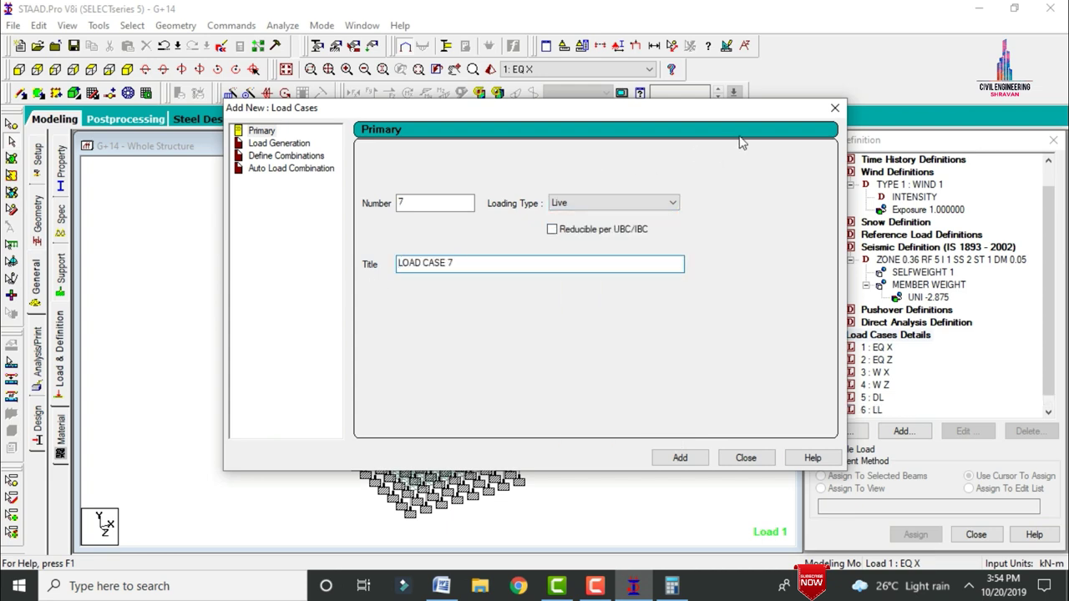
{"action": "left_click", "coordinate": [834, 107]}
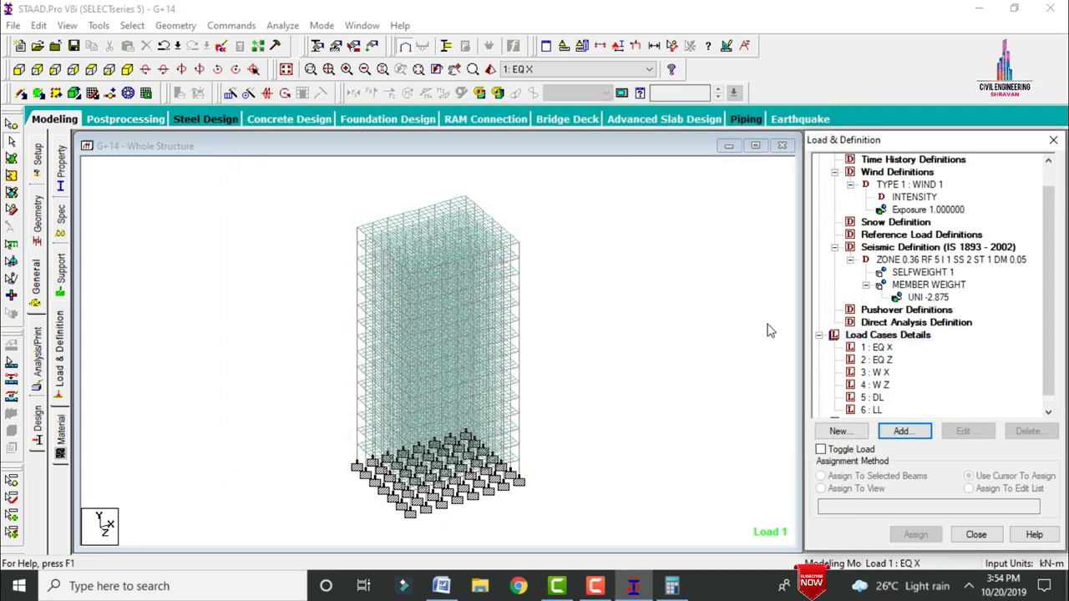
Add a seismic load in the X direction with a factor of 1 to load case EQ X.
{"action": "left_click", "coordinate": [880, 349]}
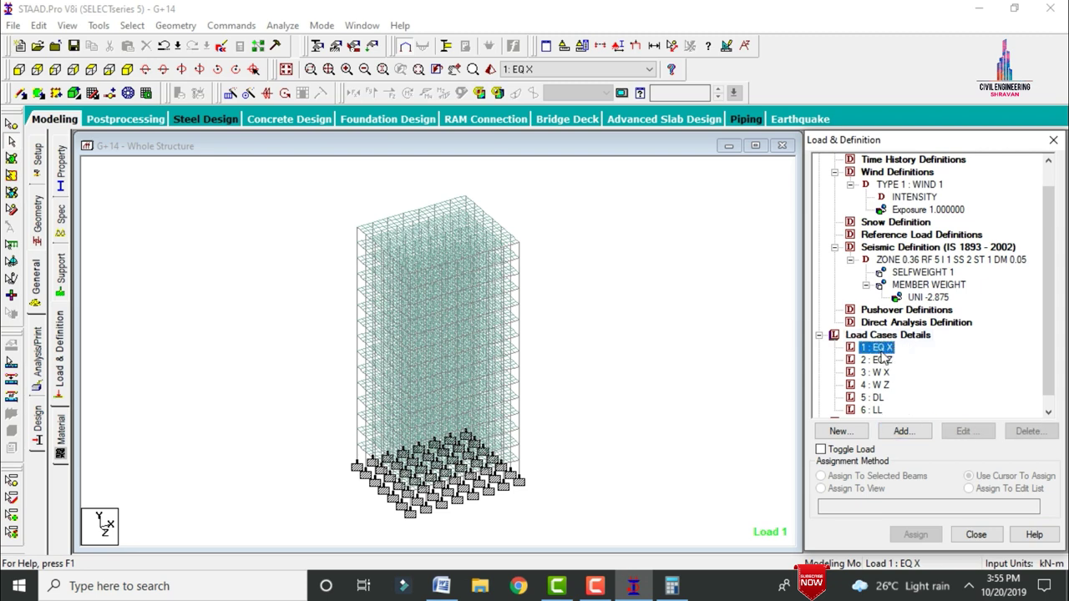
{"action": "left_click", "coordinate": [909, 432]}
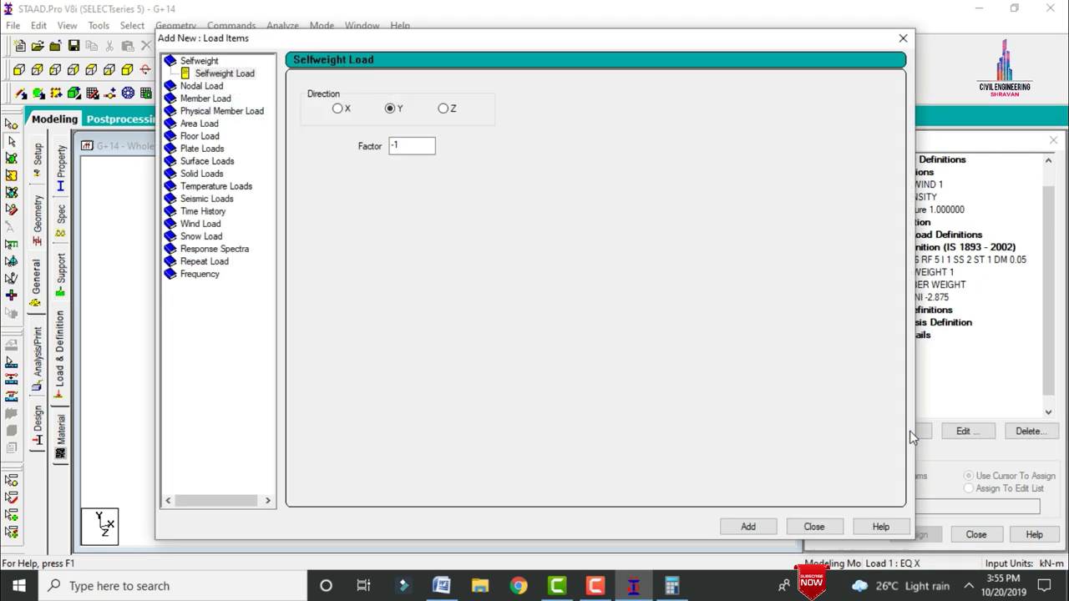
{"action": "left_click", "coordinate": [186, 201]}
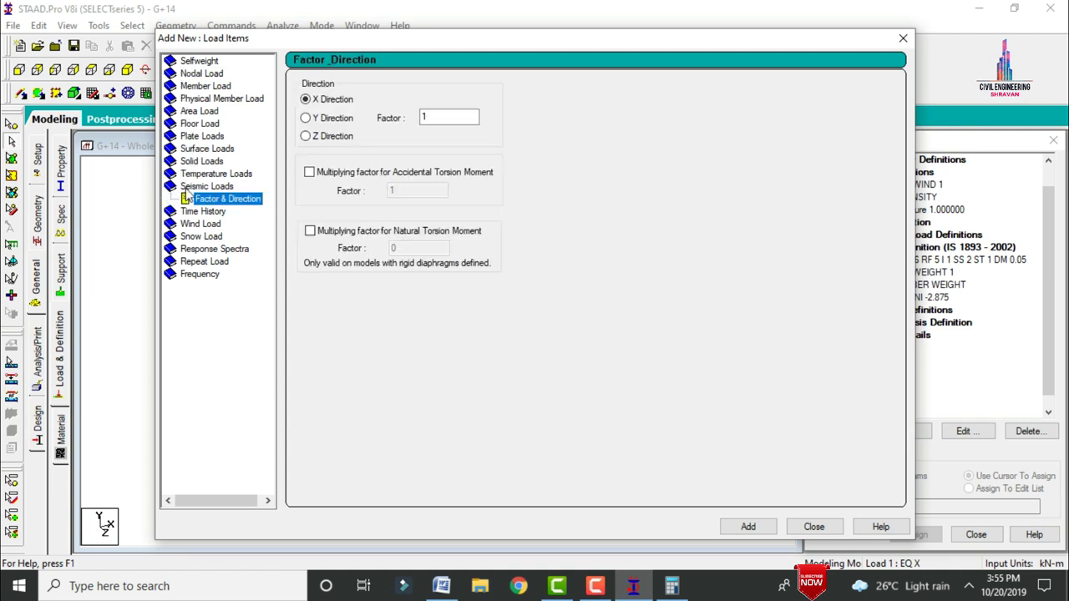
{"action": "left_click", "coordinate": [748, 529]}
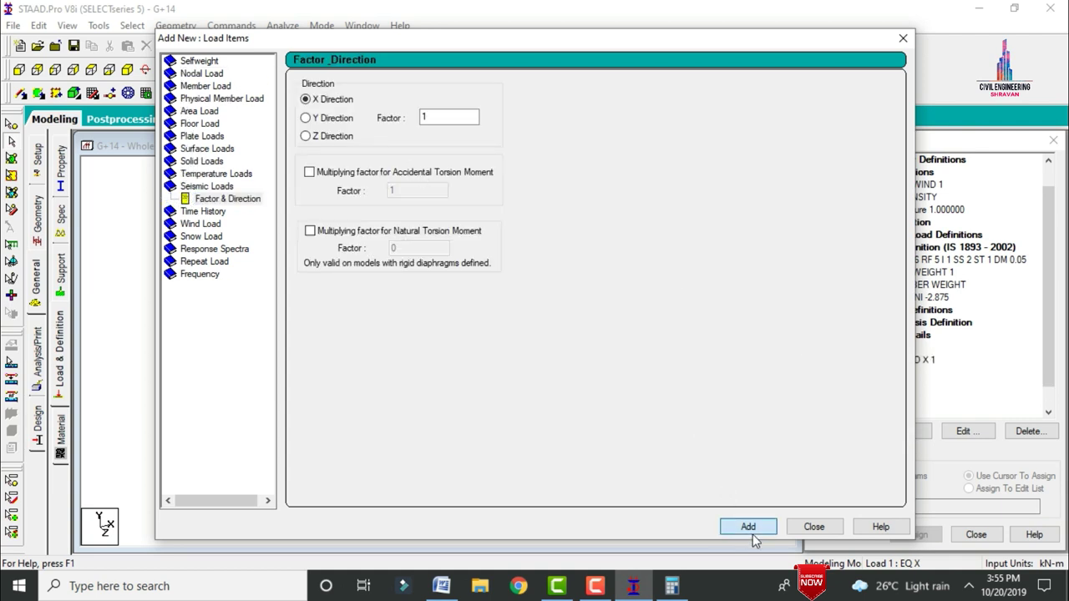
{"action": "left_click", "coordinate": [815, 527]}
Add a seismic load in the Z direction with a factor of 1 to load case EQ Z.
{"action": "left_click", "coordinate": [885, 374]}
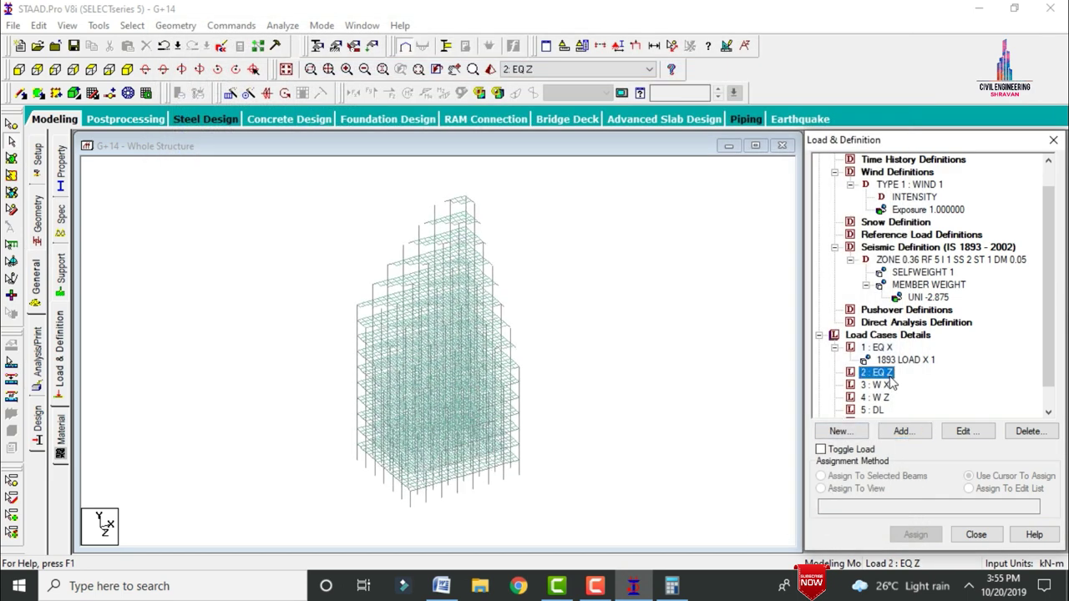
{"action": "left_click", "coordinate": [905, 431]}
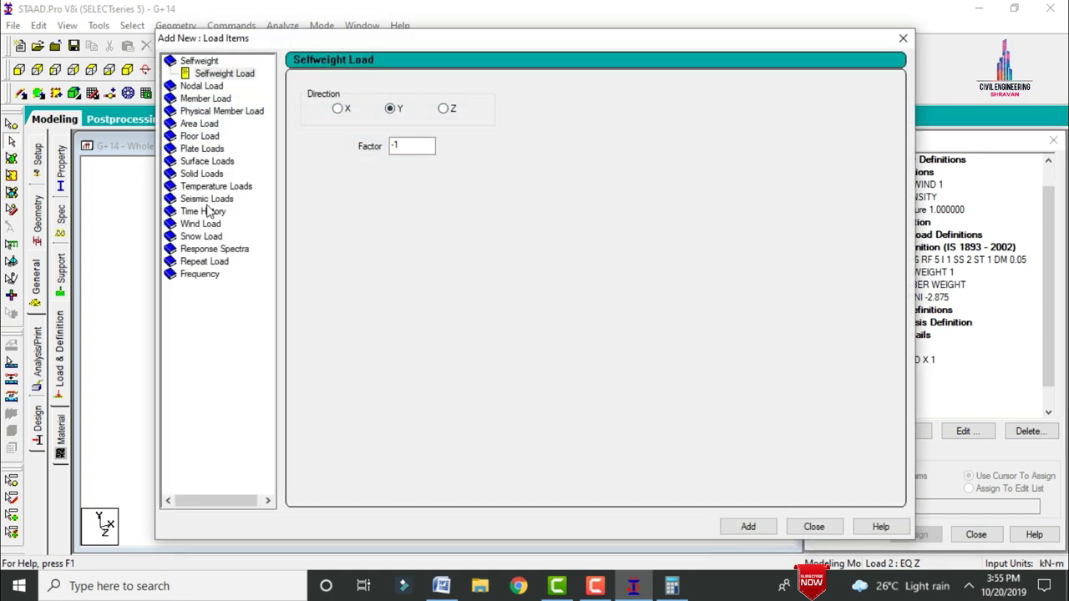
{"action": "left_click", "coordinate": [209, 199]}
{"action": "left_click", "coordinate": [315, 136]}
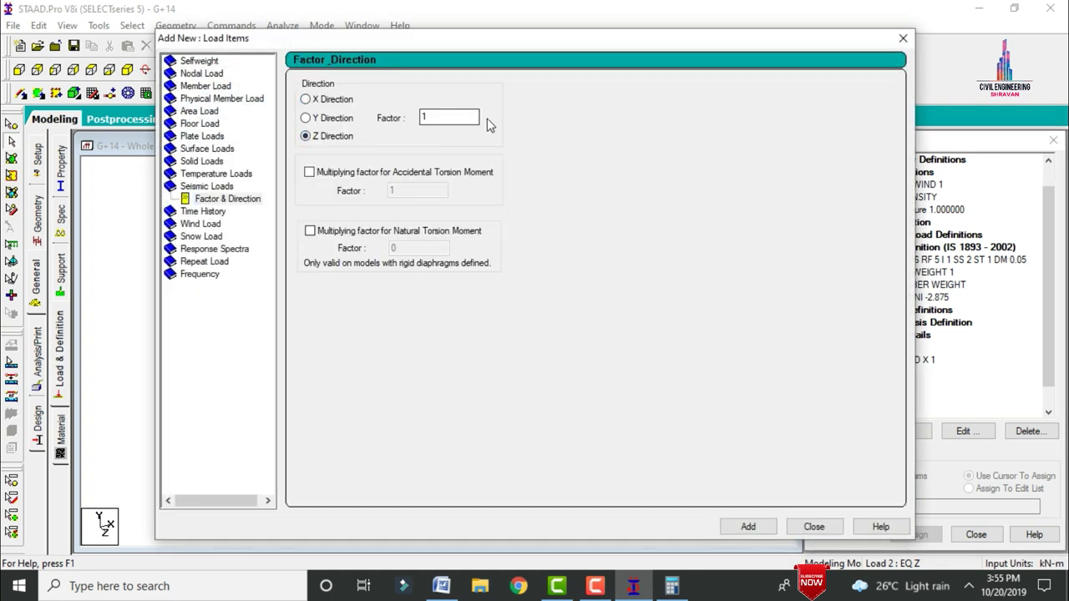
{"action": "left_click", "coordinate": [747, 527]}
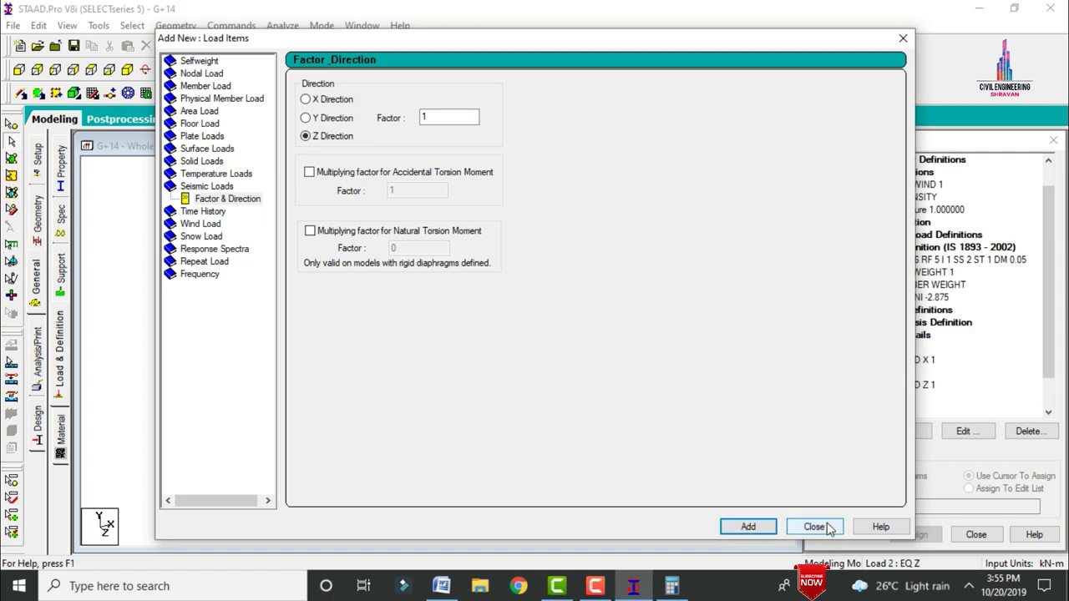
{"action": "left_click", "coordinate": [816, 527]}
Add two X windward-face wind loads of type 1 to load case W X, with factors 1 and -1.
{"action": "left_click", "coordinate": [875, 397]}
{"action": "left_click_drag", "start_coordinate": [1048, 326], "coordinate": [1052, 426]}
{"action": "left_click", "coordinate": [903, 432]}
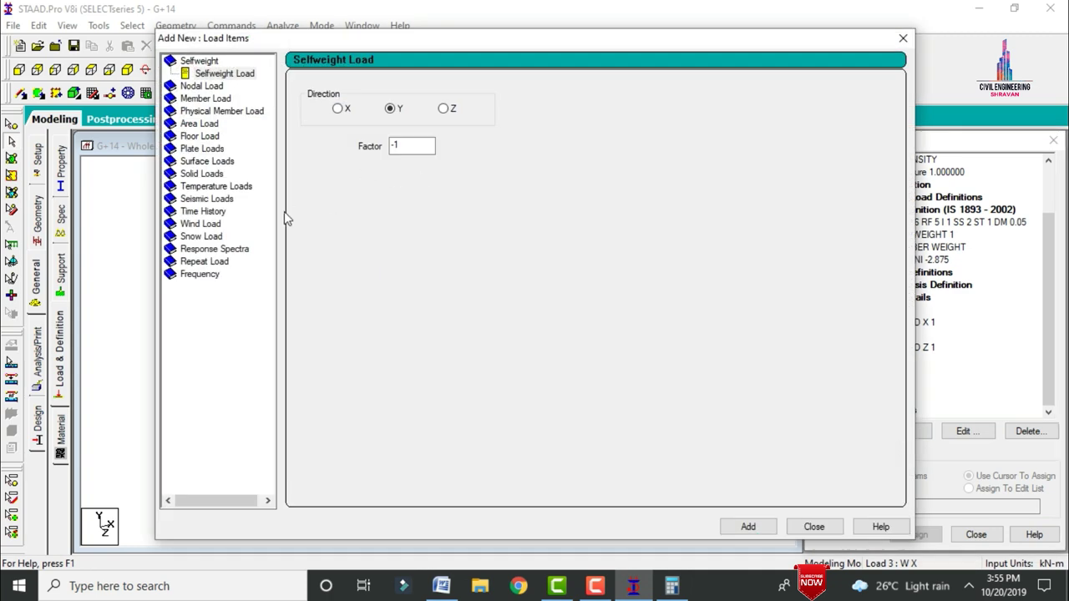
{"action": "left_click", "coordinate": [200, 223]}
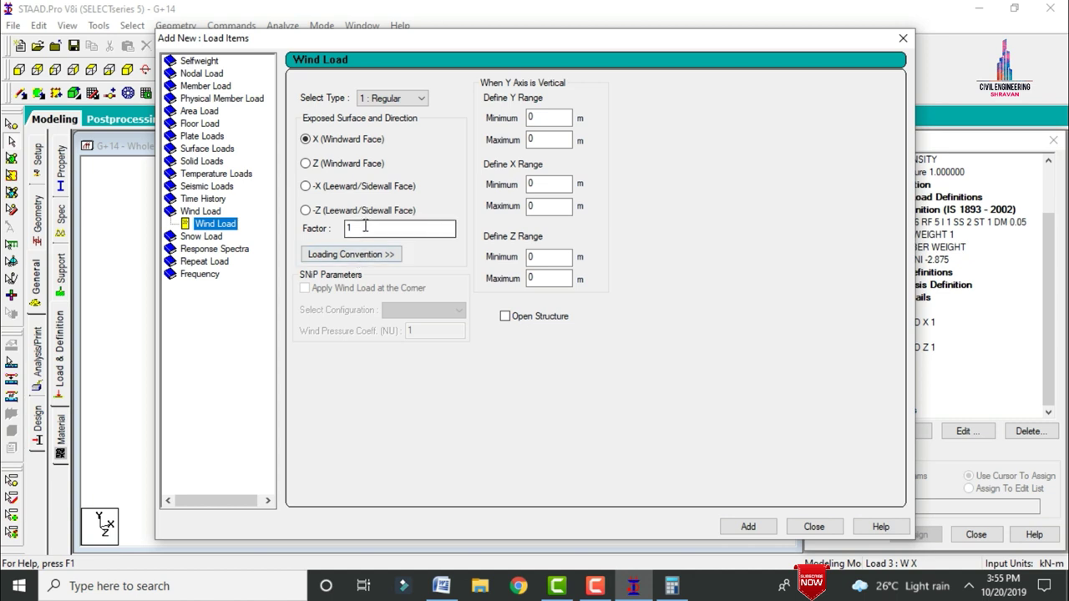
{"action": "left_click", "coordinate": [748, 526]}
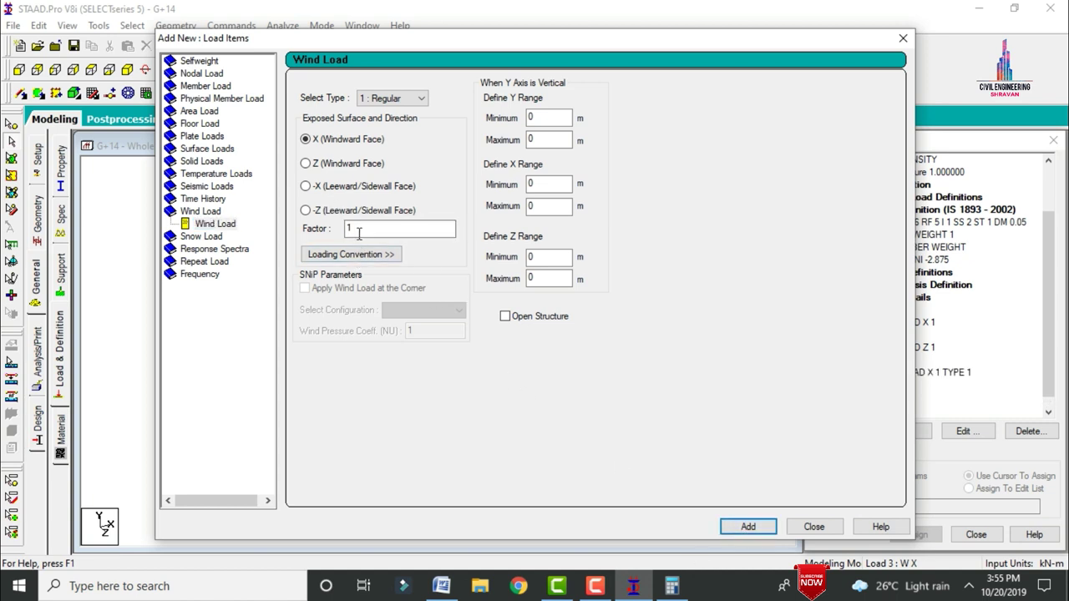
{"action": "key", "text": "Return"}
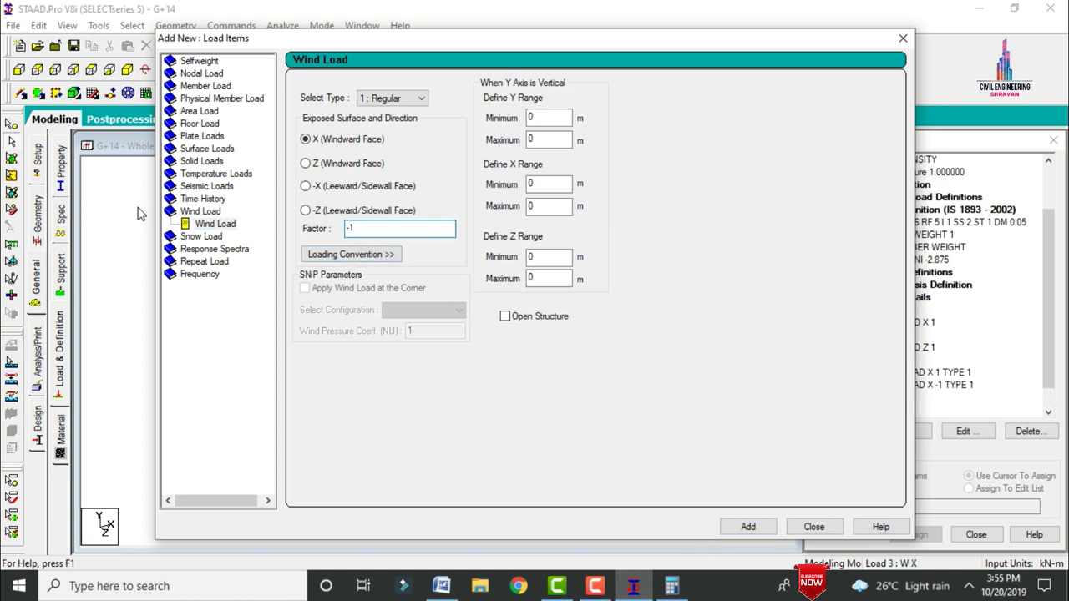
{"action": "left_click", "coordinate": [812, 526]}
Add two Z windward-face wind loads of type 1 to load case W Z, with factors 1 and -1.
{"action": "left_click", "coordinate": [878, 397]}
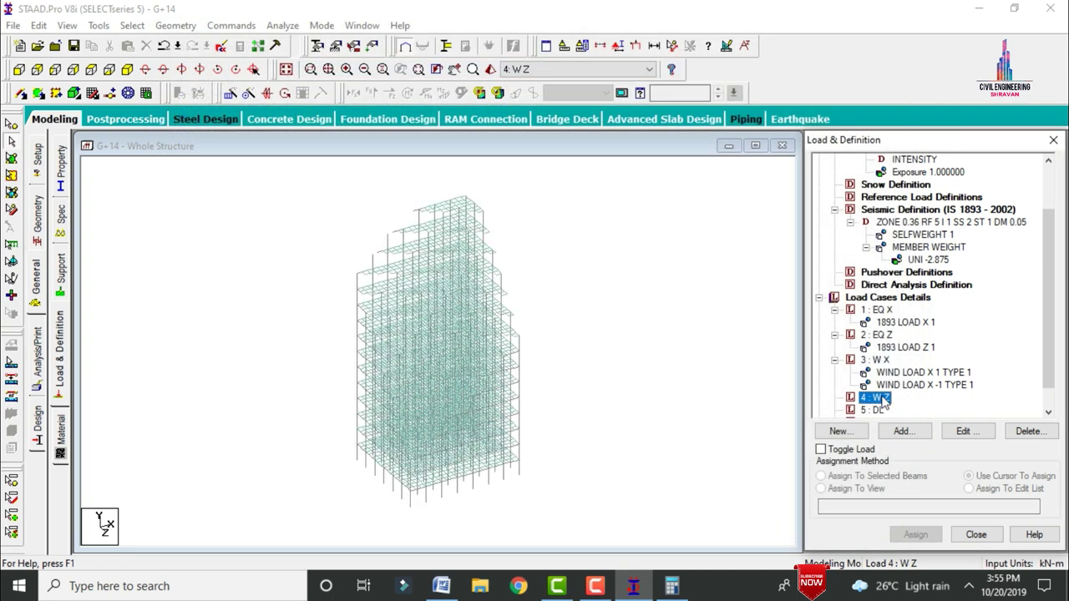
{"action": "left_click", "coordinate": [906, 432]}
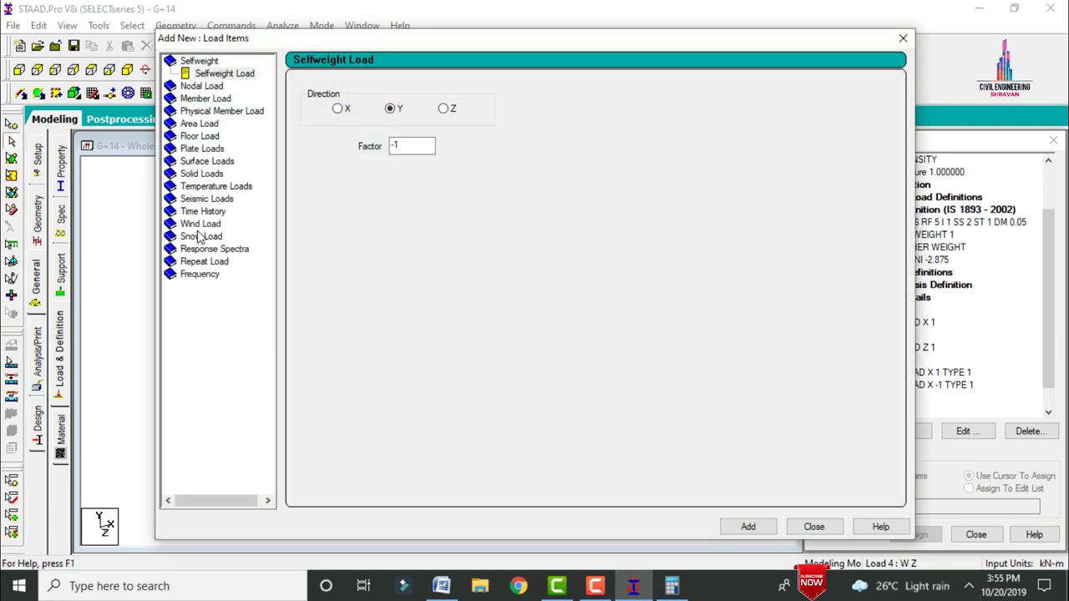
{"action": "left_click", "coordinate": [200, 224]}
{"action": "left_click", "coordinate": [307, 164]}
{"action": "left_click", "coordinate": [748, 526]}
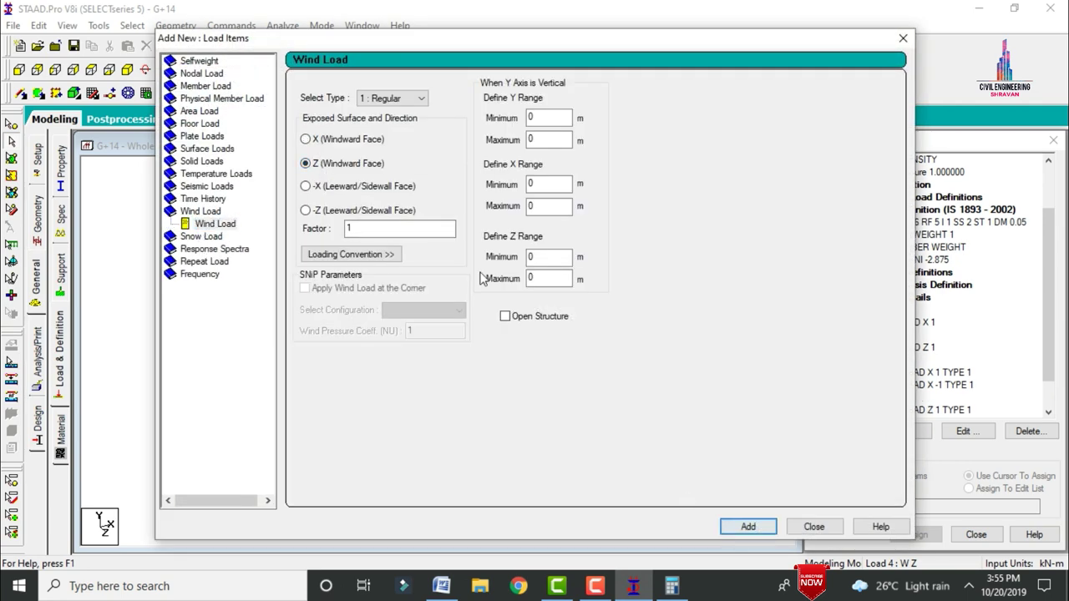
{"action": "double_click", "coordinate": [351, 229]}
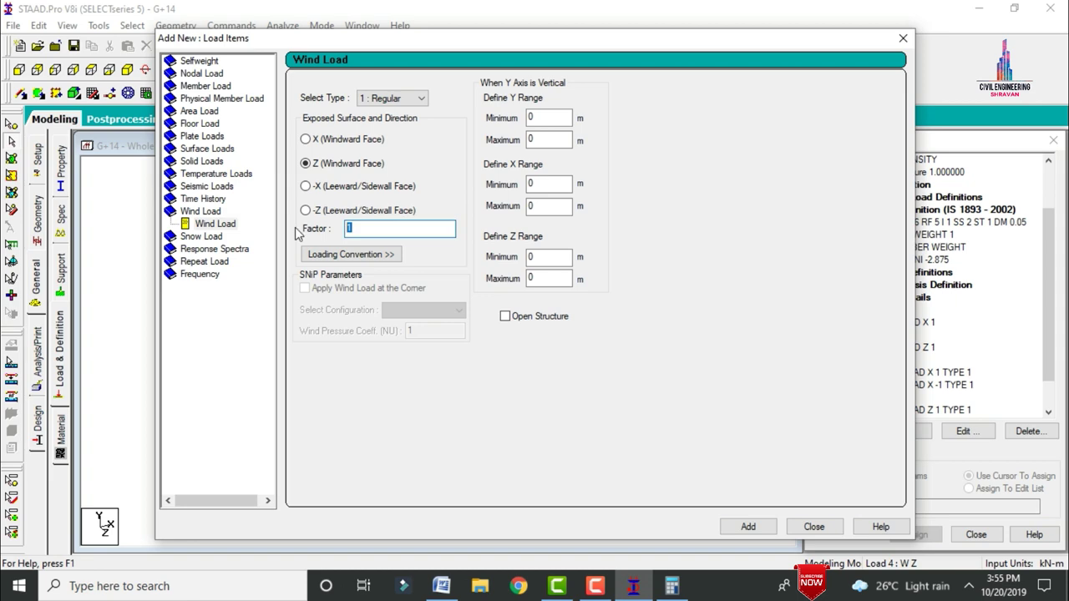
{"action": "type", "text": "-1"}
{"action": "key", "text": "Return"}
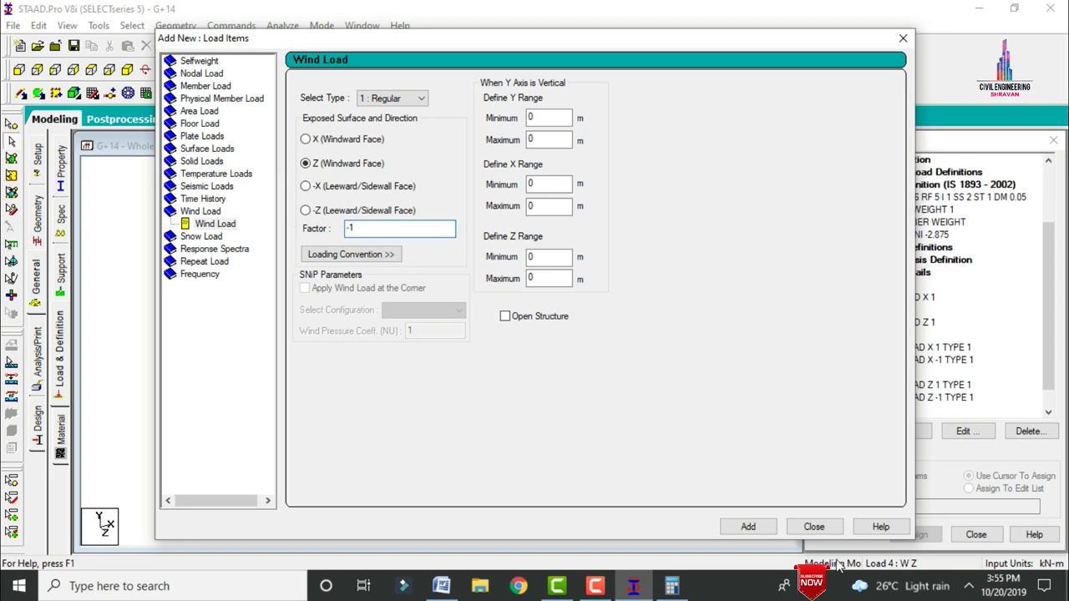
{"action": "left_click", "coordinate": [813, 524]}
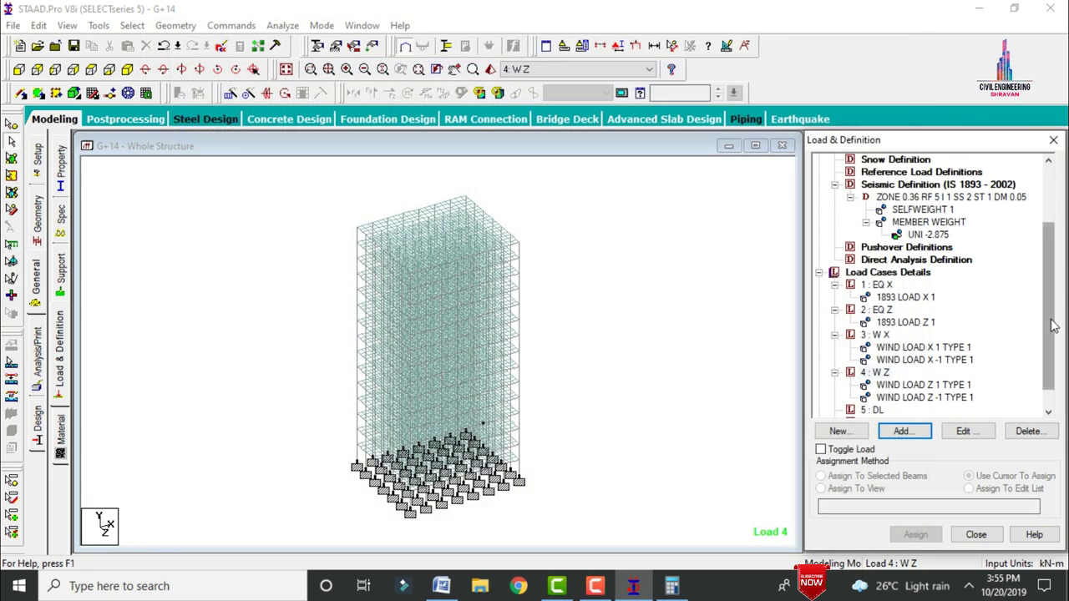
Add a selfweight load in the Y direction with a factor of -1 to load case DL.
{"action": "scroll", "coordinate": [1062, 395], "scroll_direction": "down", "scroll_amount": 1}
{"action": "left_click", "coordinate": [872, 385]}
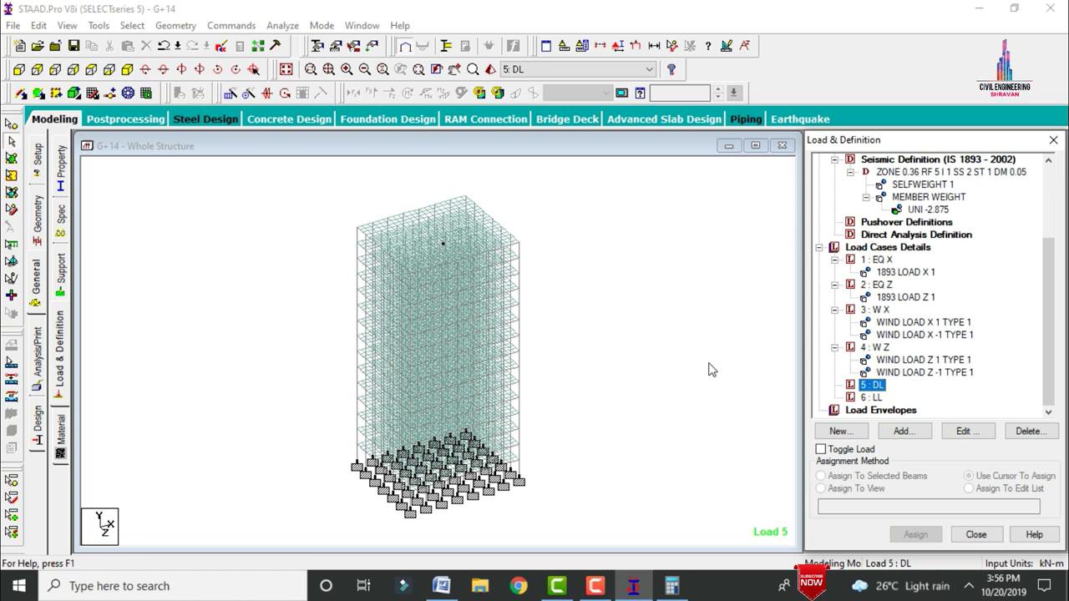
{"action": "left_click", "coordinate": [904, 431]}
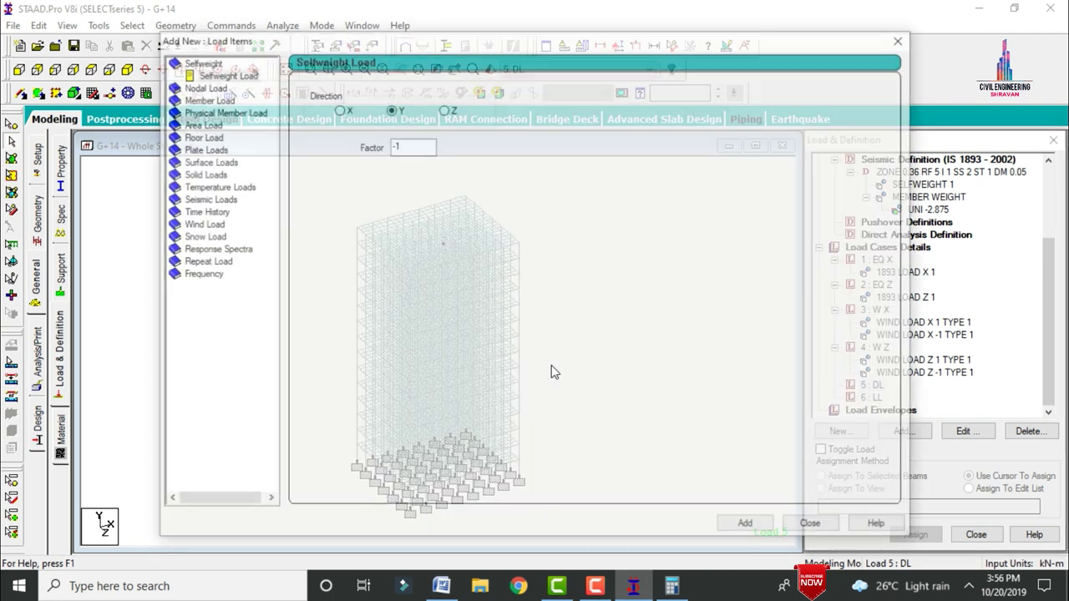
{"action": "left_click", "coordinate": [747, 523]}
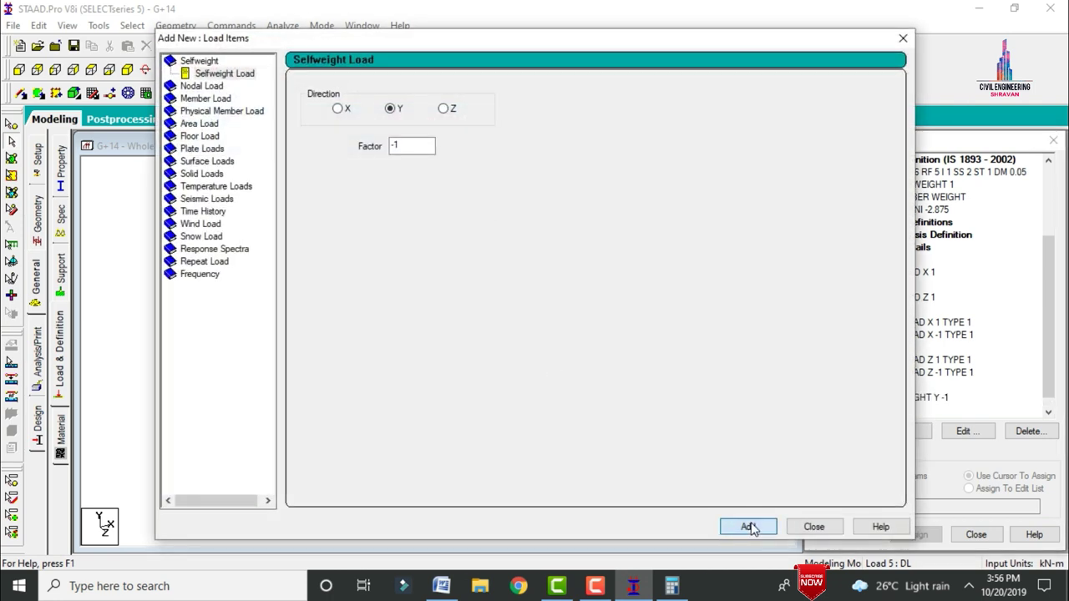
Switch to Calculator and compute the member load as 0.23 × 20 × 3.
{"action": "left_click", "coordinate": [673, 585]}
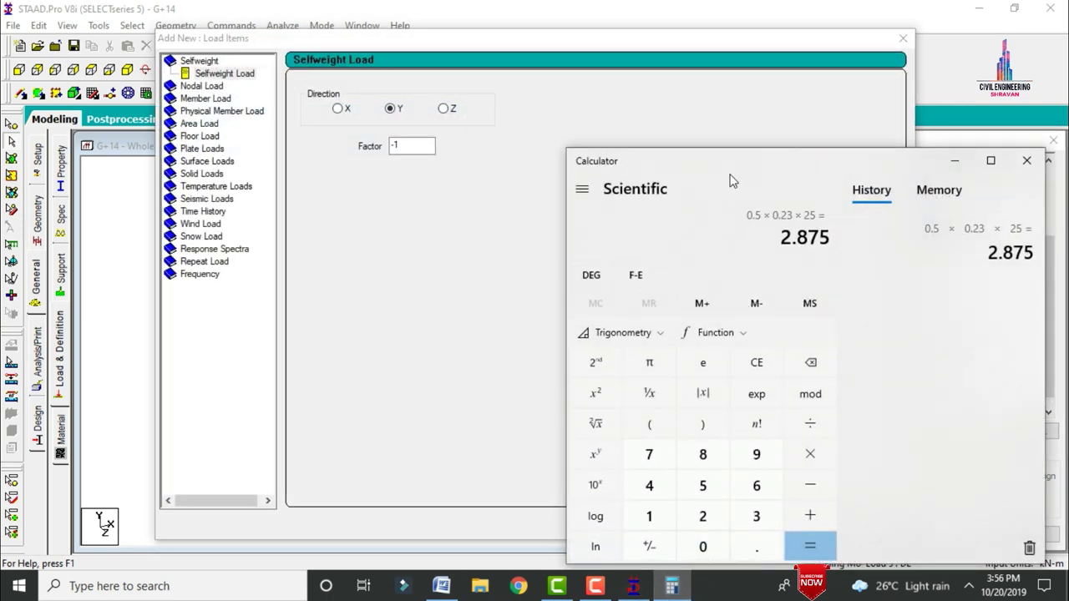
{"action": "left_click_drag", "start_coordinate": [625, 150], "coordinate": [568, 106]}
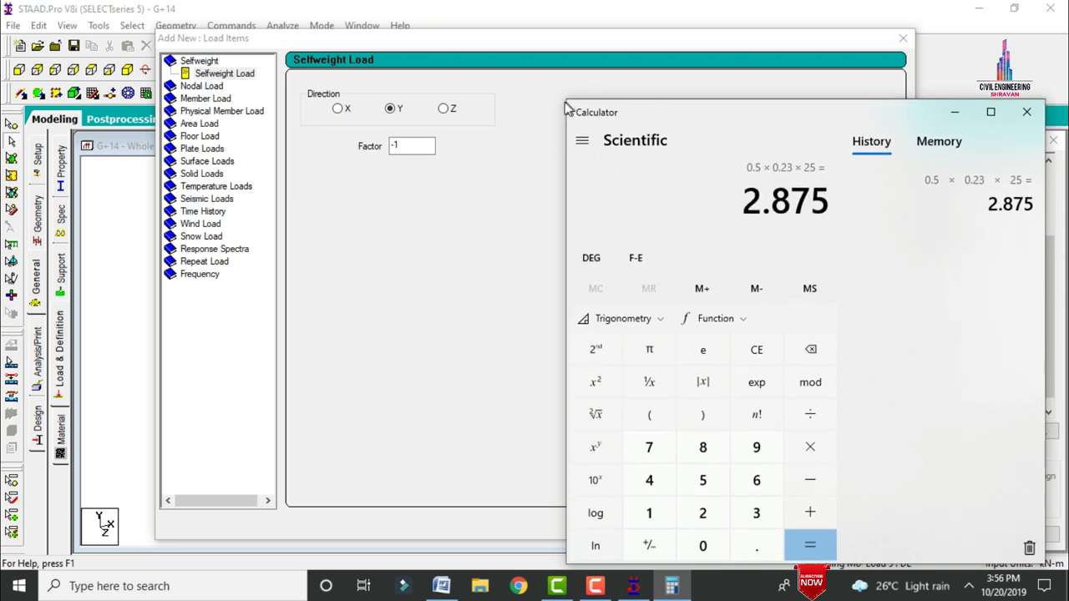
{"action": "type", "text": "0.23"}
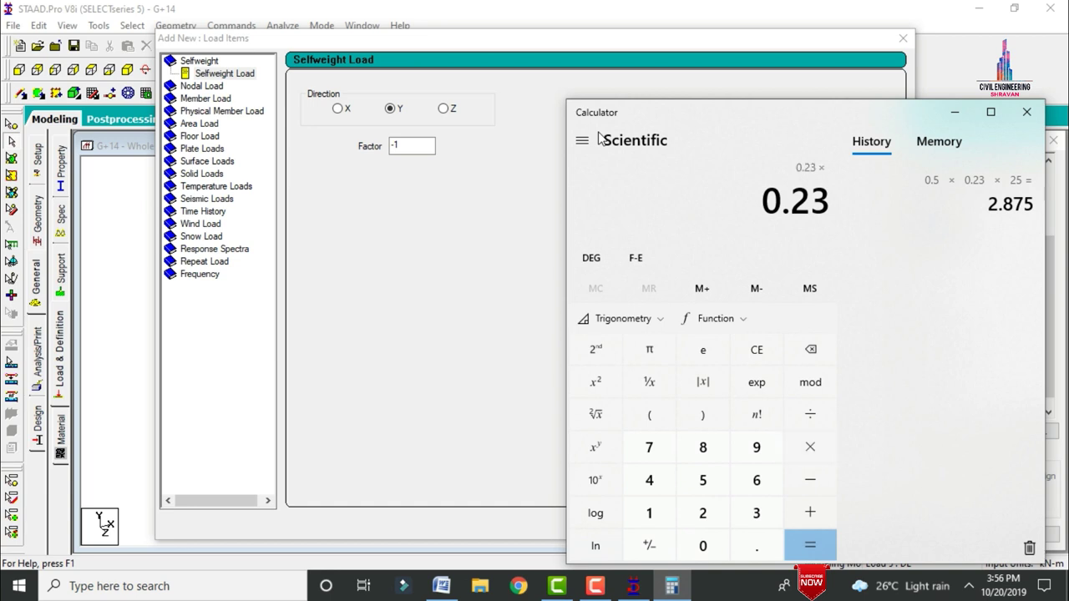
{"action": "type", "text": "20"}
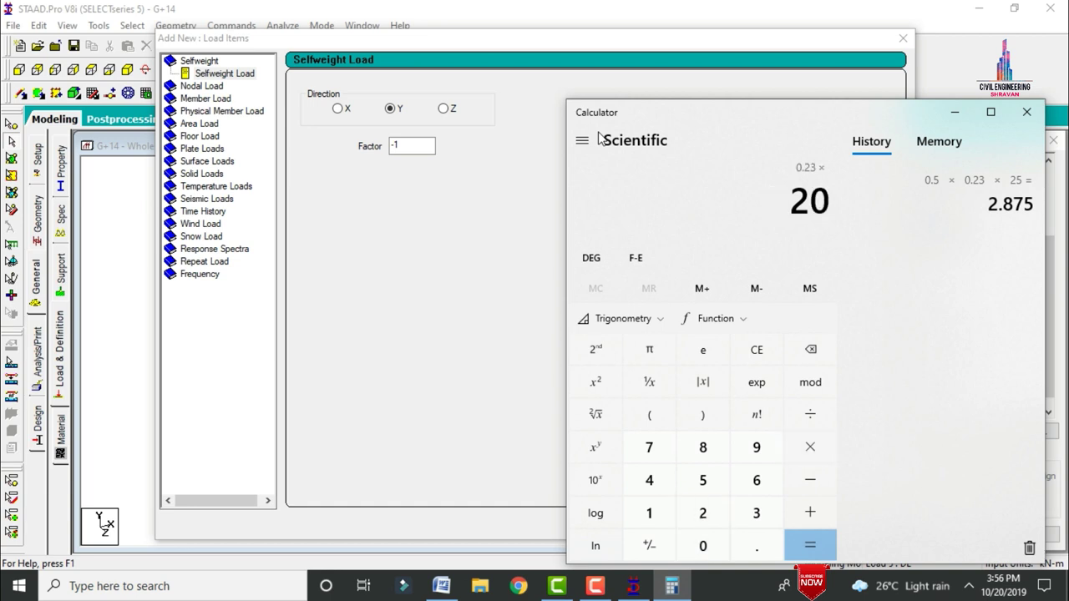
{"action": "type", "text": "*3"}
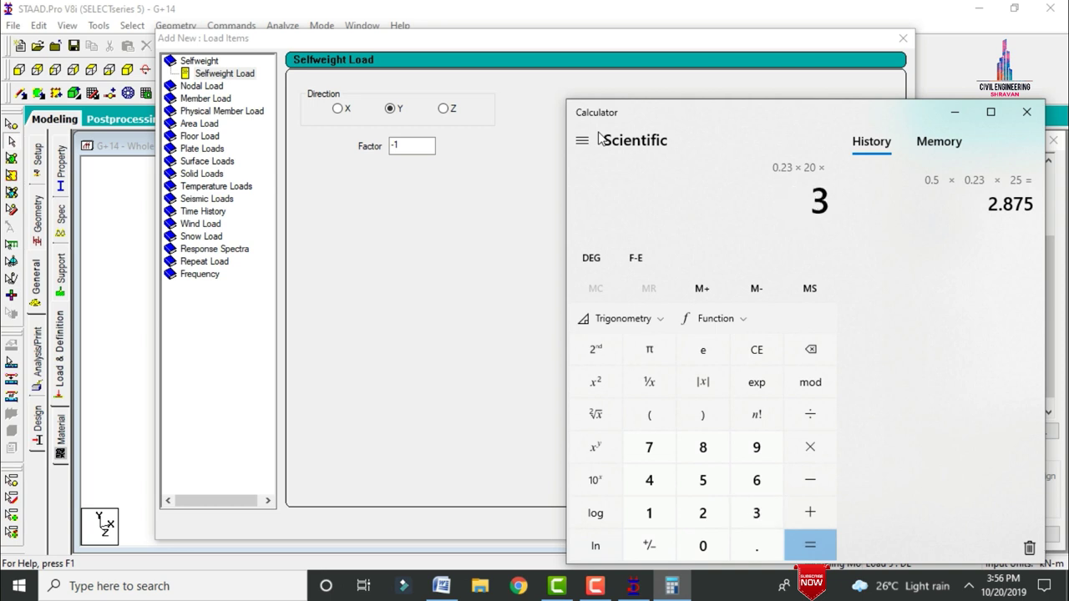
{"action": "key", "text": "Return"}
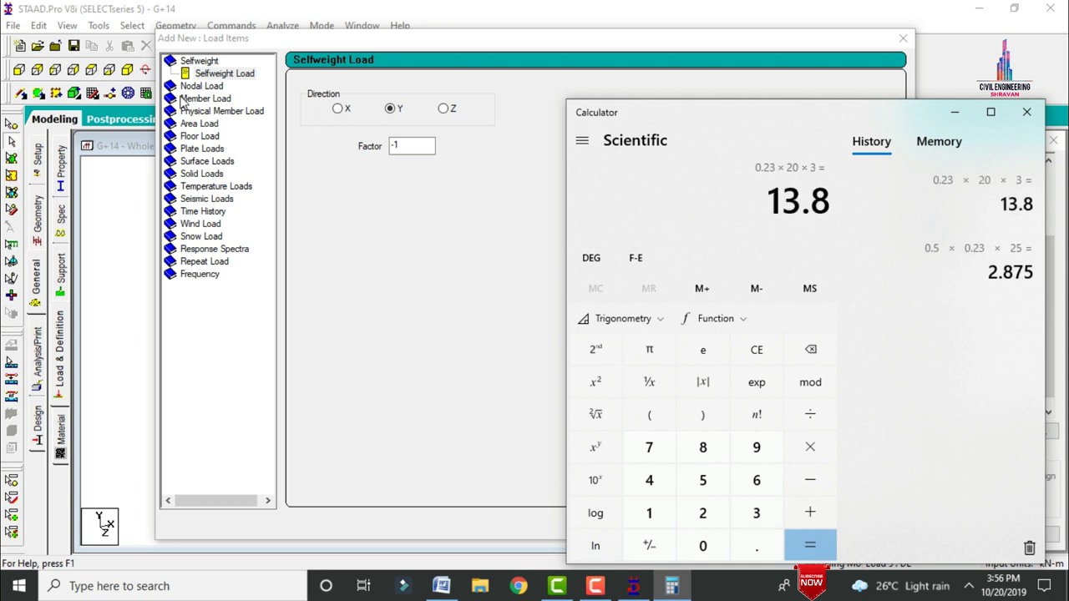
Back in STAAD.Pro, add a uniform member force of -13.8 kN/m in the GY direction to load case DL.
{"action": "left_click", "coordinate": [182, 100]}
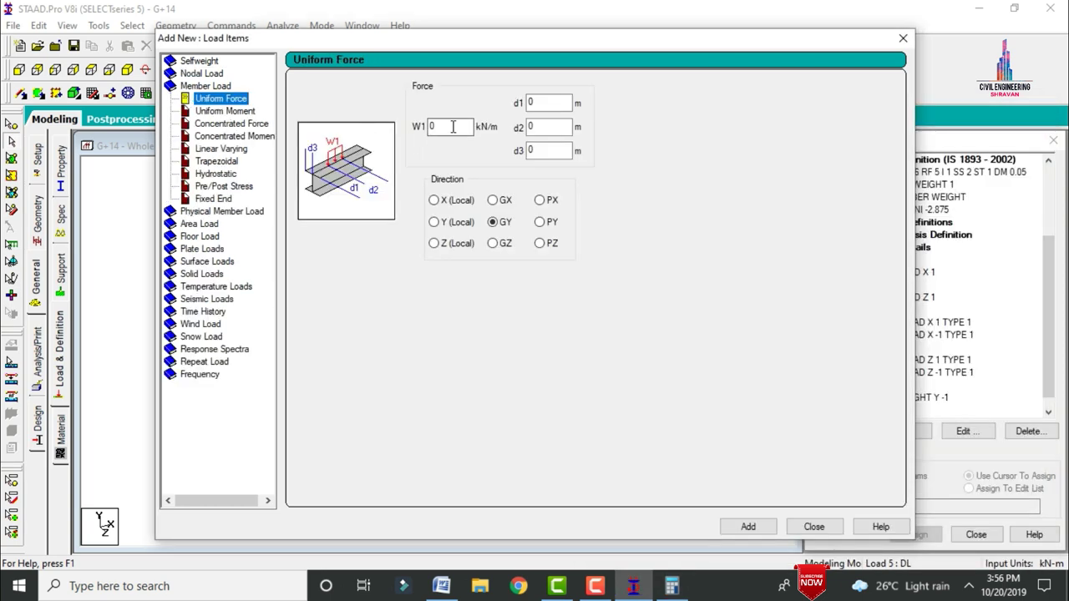
{"action": "double_click", "coordinate": [452, 127]}
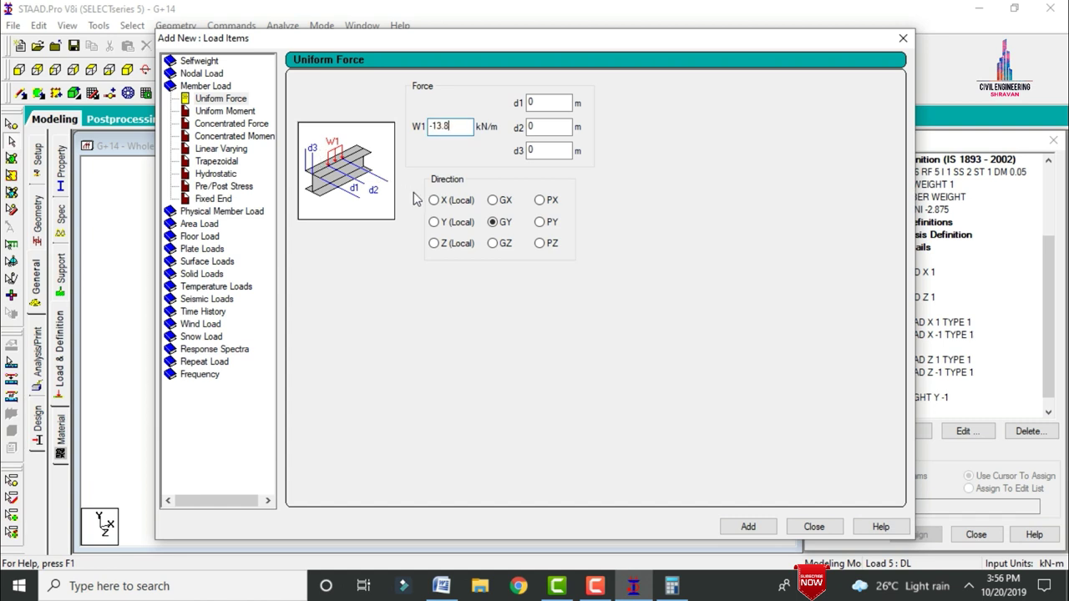
{"action": "left_click", "coordinate": [749, 527]}
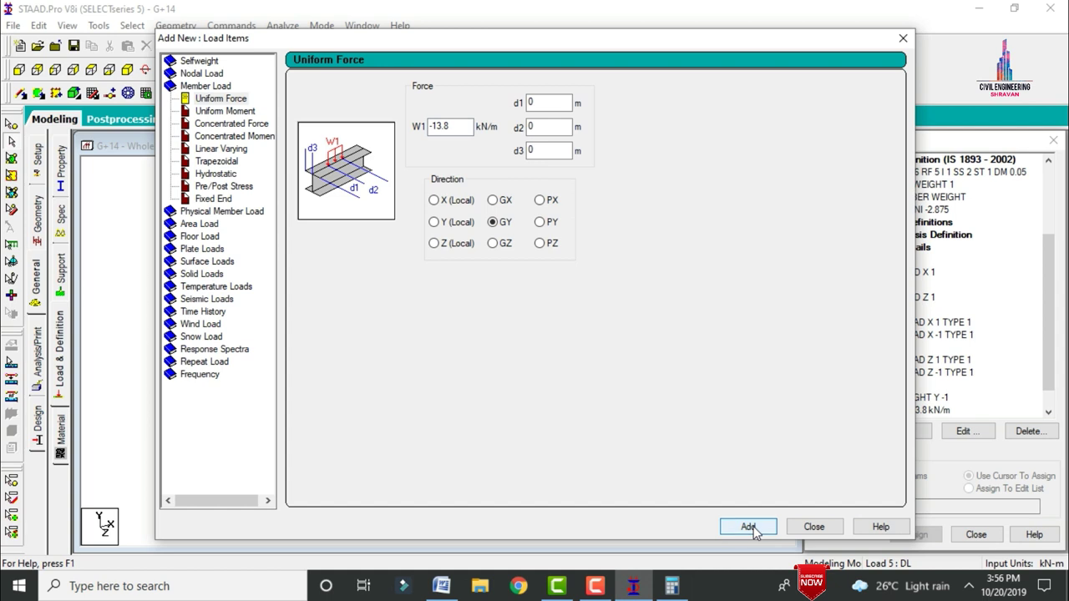
Switch to Calculator and compute the second member load as 0.125 × 20 × 3.
{"action": "left_click", "coordinate": [681, 588]}
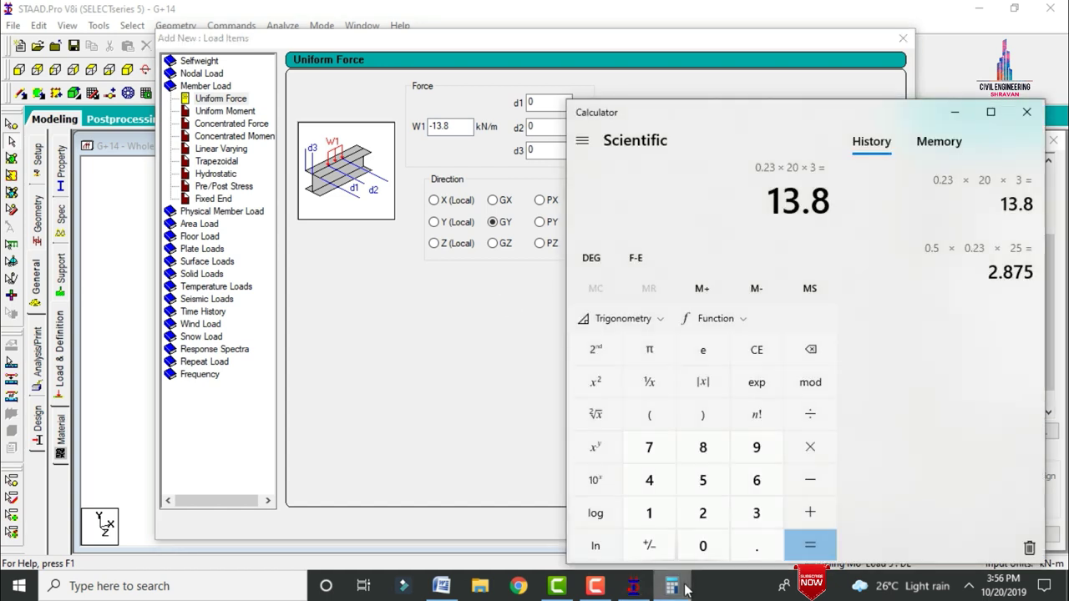
{"action": "type", "text": ".12"}
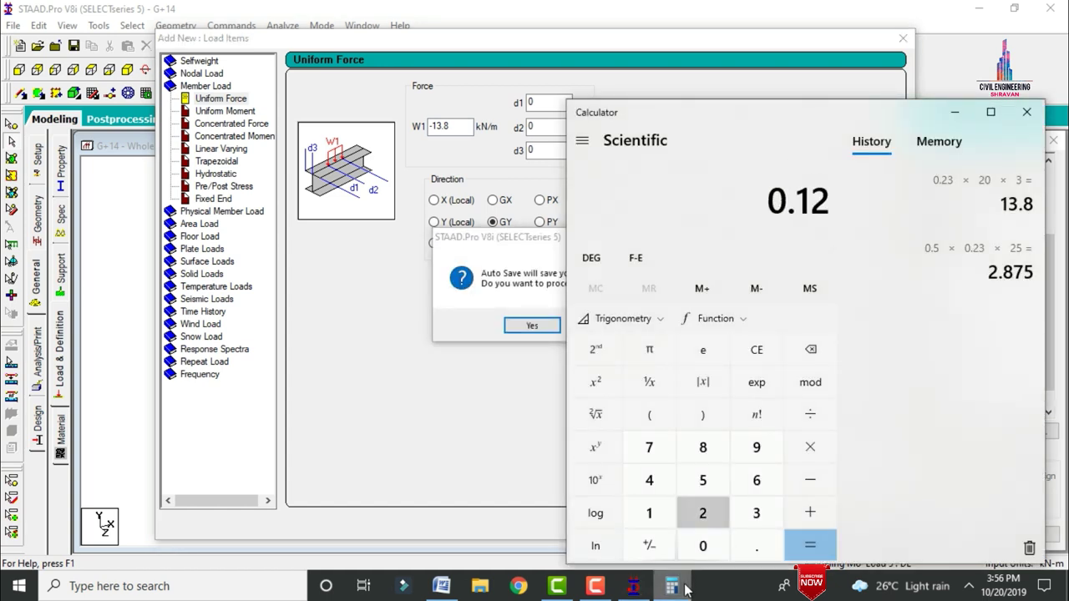
{"action": "type", "text": "5"}
{"action": "type", "text": "*20"}
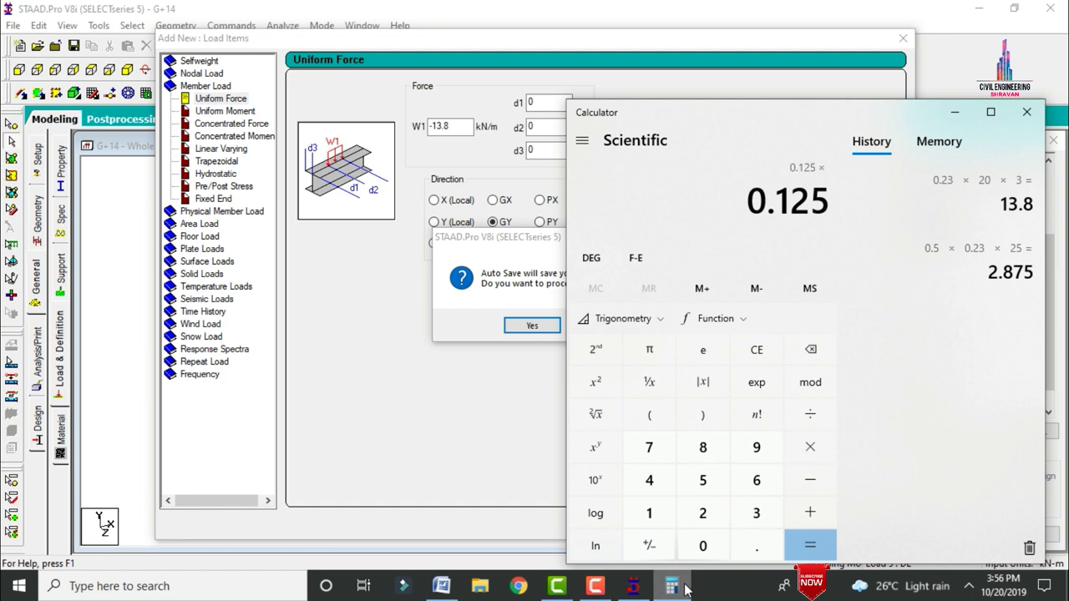
{"action": "type", "text": "*3="}
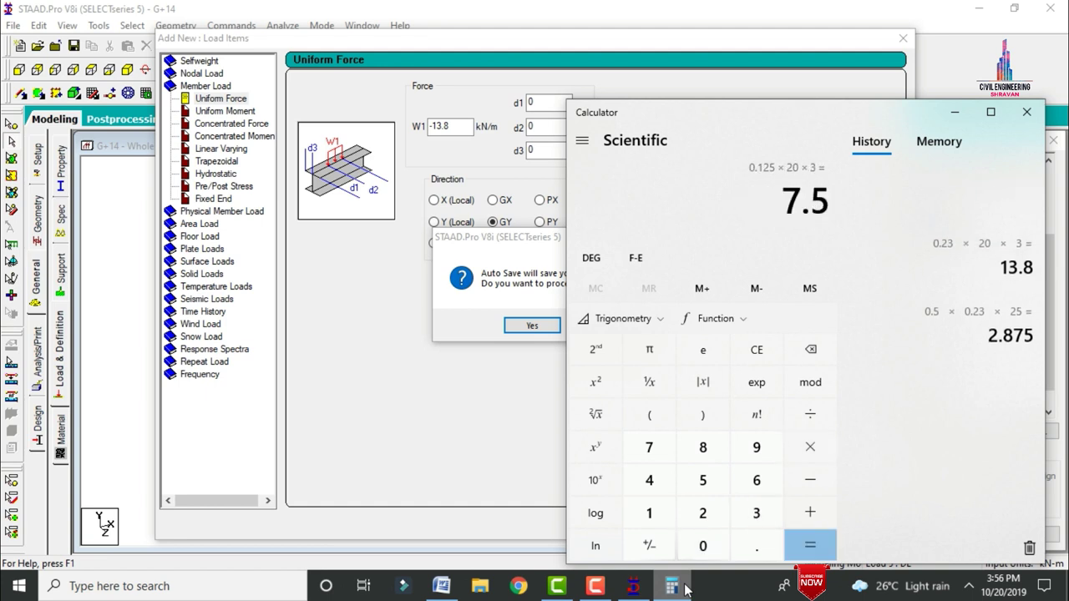
Return to STAAD.Pro, accept the auto save, and add a uniform GY member force of -7.5 kN/m to load case DL.
{"action": "left_click", "coordinate": [455, 407]}
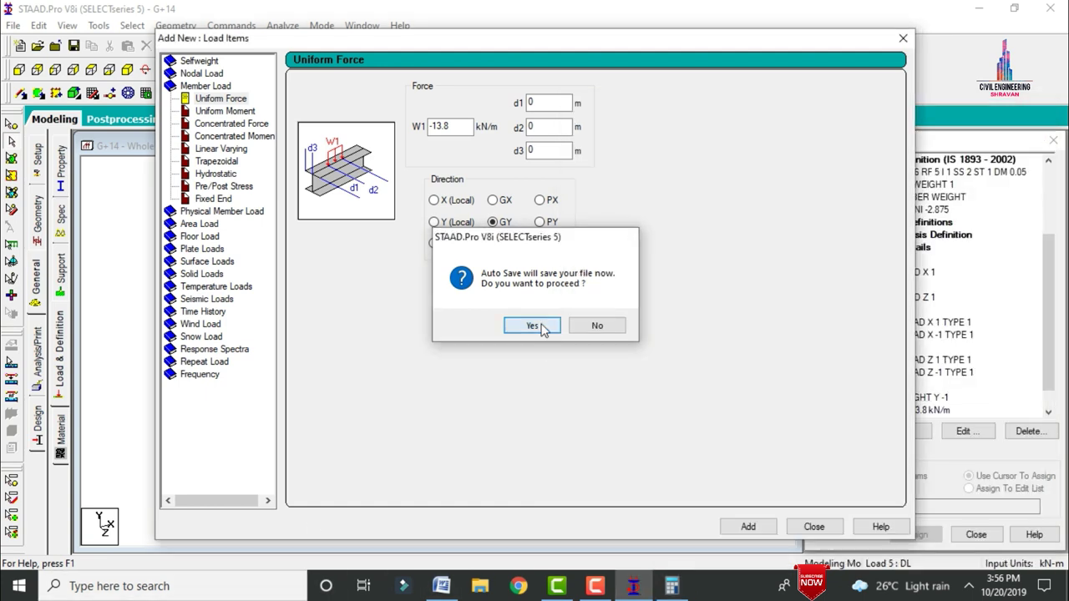
{"action": "left_click", "coordinate": [539, 326]}
{"action": "left_click", "coordinate": [438, 311]}
{"action": "left_click", "coordinate": [458, 125]}
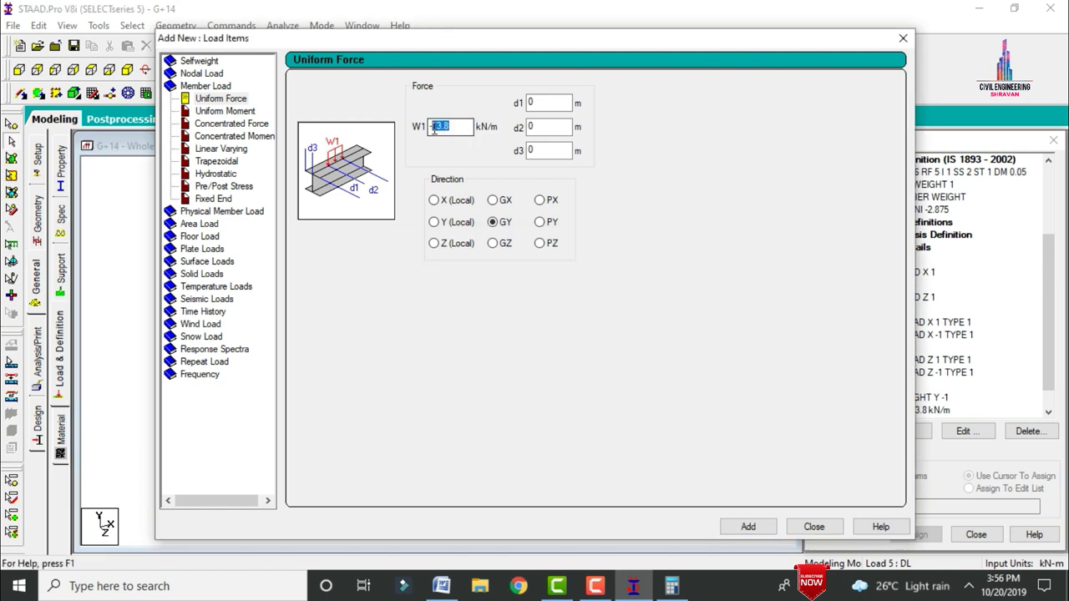
{"action": "type", "text": "-7.5"}
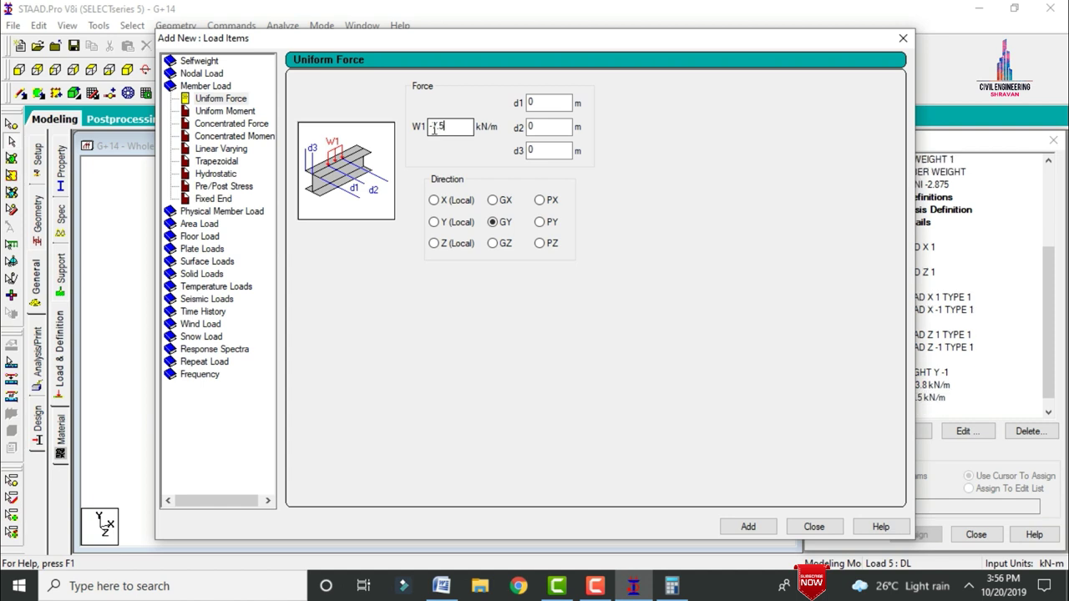
Switch to Calculator and compute the third member load as 0.125 × 20 × 1.2.
{"action": "left_click", "coordinate": [672, 585]}
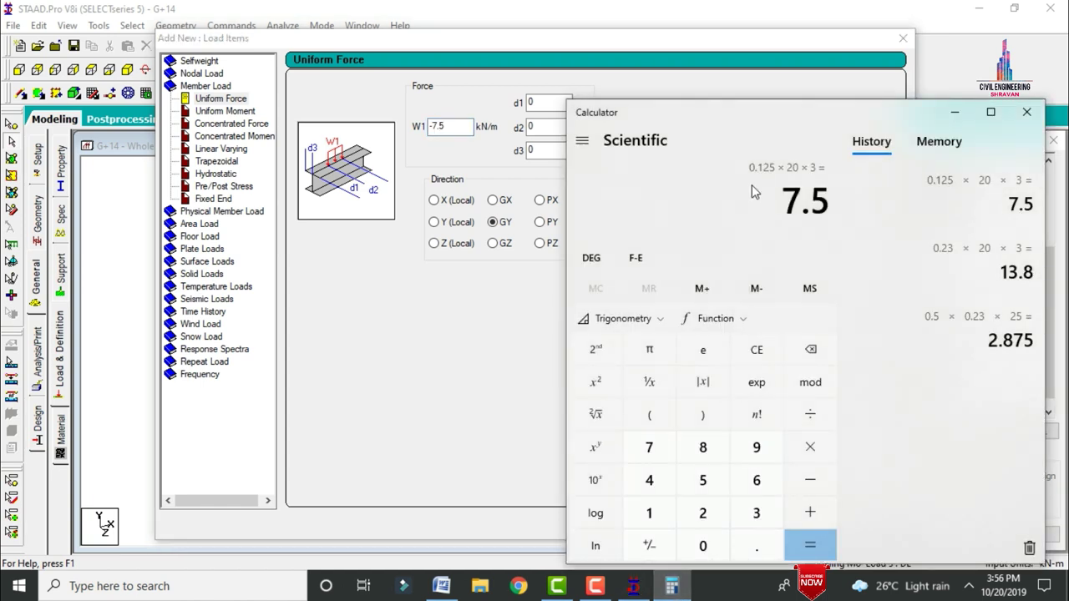
{"action": "type", "text": "0.12"}
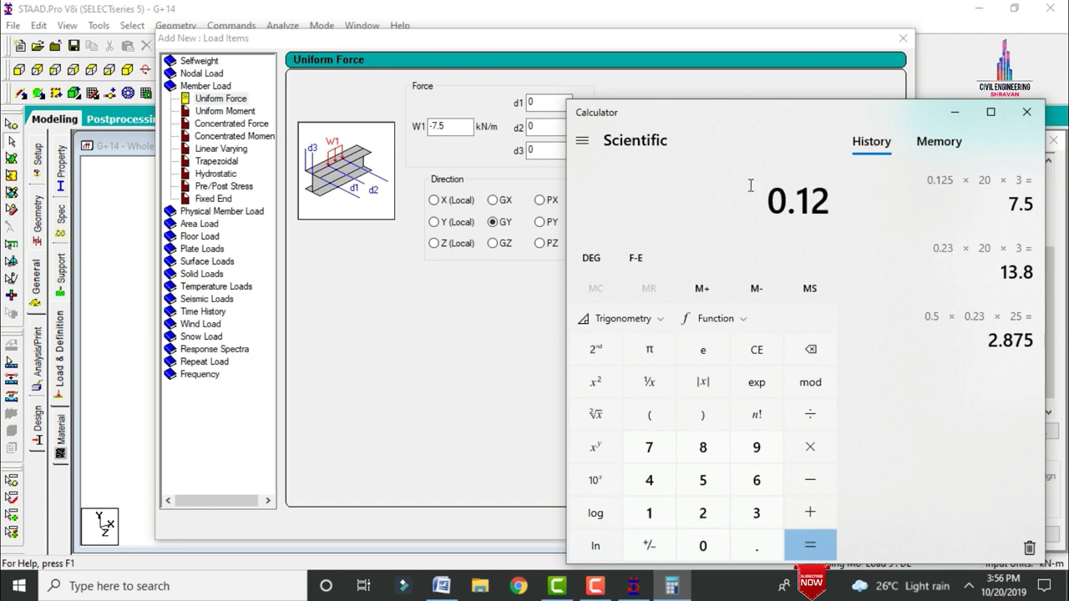
{"action": "type", "text": "5"}
{"action": "type", "text": "20*"}
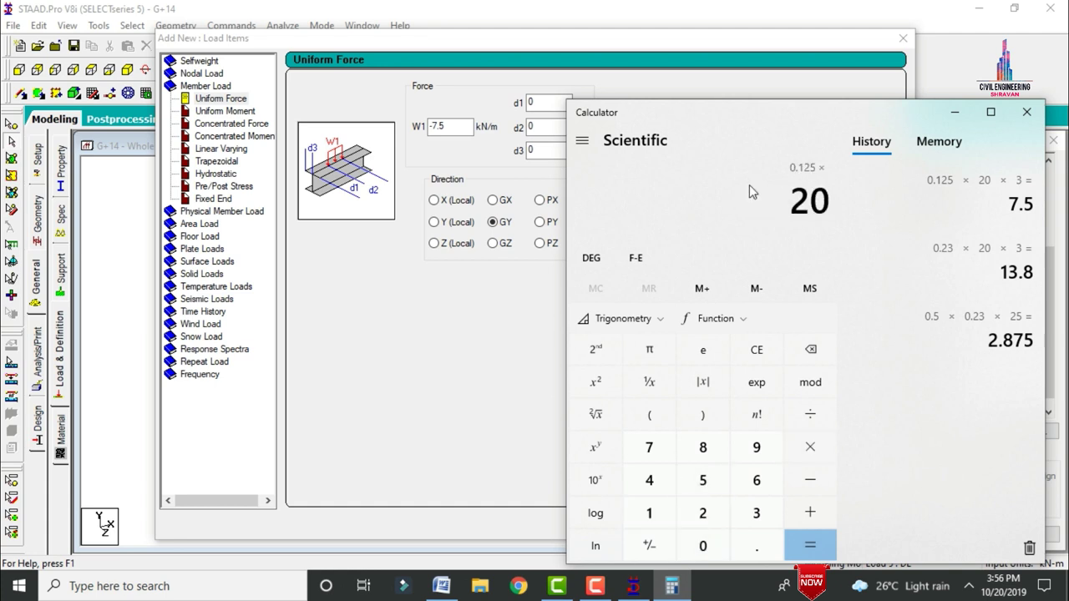
{"action": "type", "text": "1.2"}
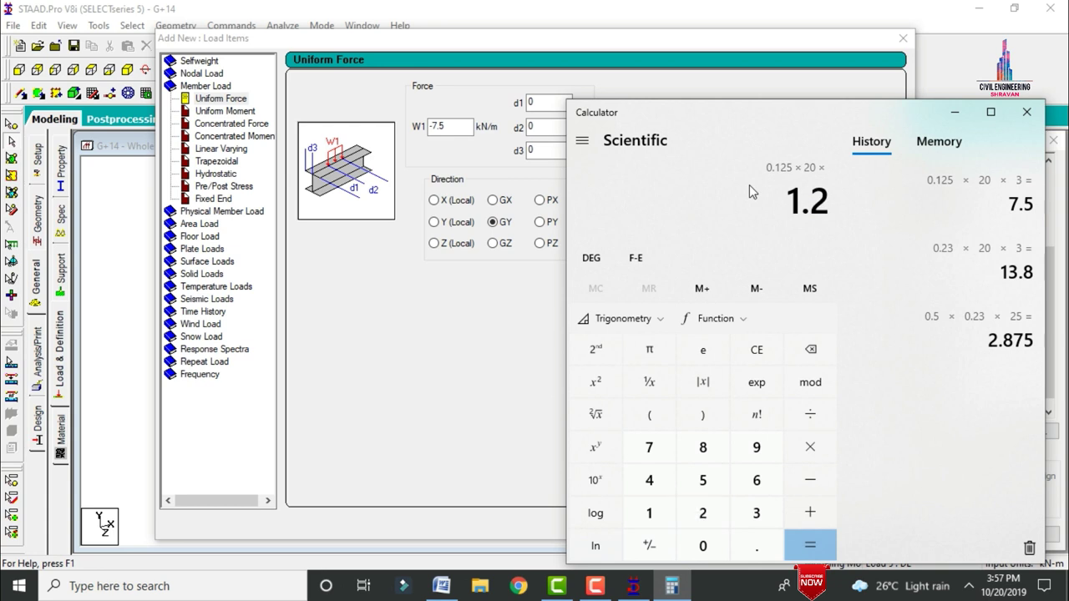
{"action": "key", "text": "Return"}
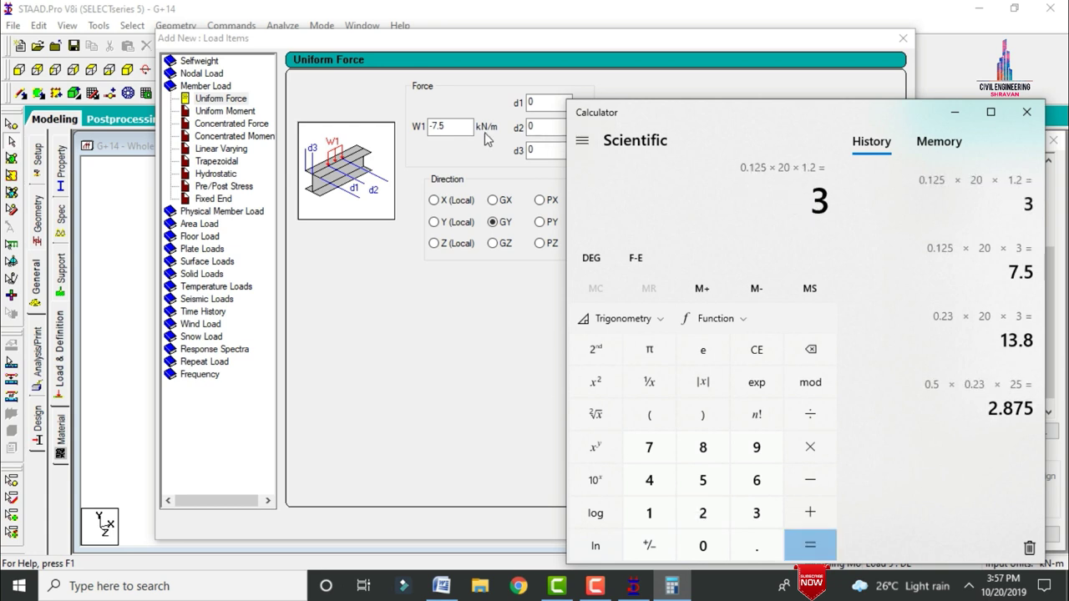
Return to STAAD.Pro, add a uniform GY member force of -3 kN/m to load case DL, and close the load items dialog.
{"action": "left_click", "coordinate": [444, 127]}
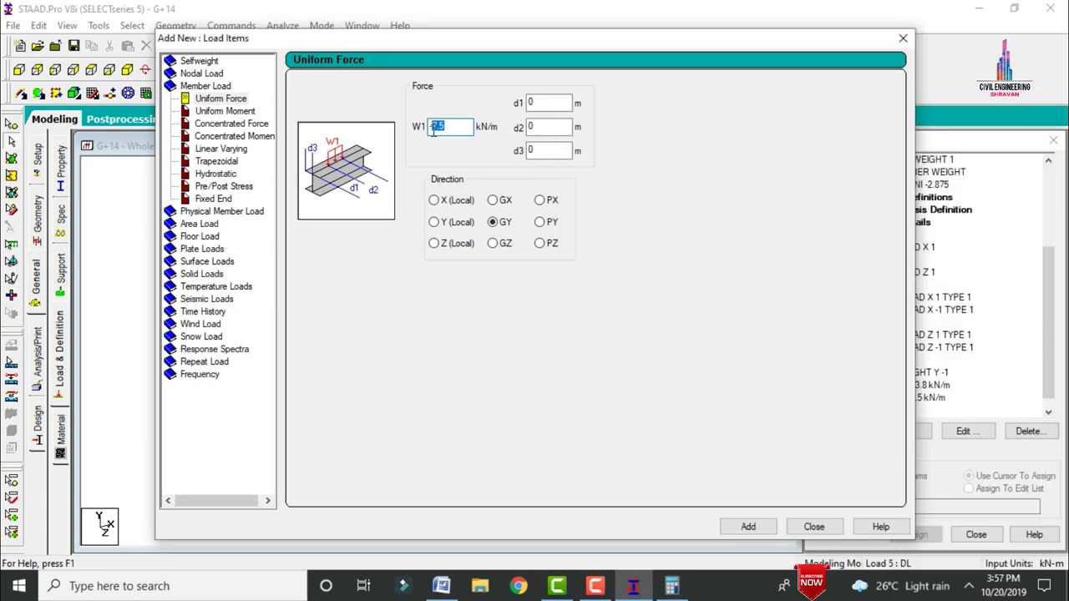
{"action": "type", "text": "-3"}
{"action": "left_click_drag", "start_coordinate": [651, 35], "coordinate": [548, 37]}
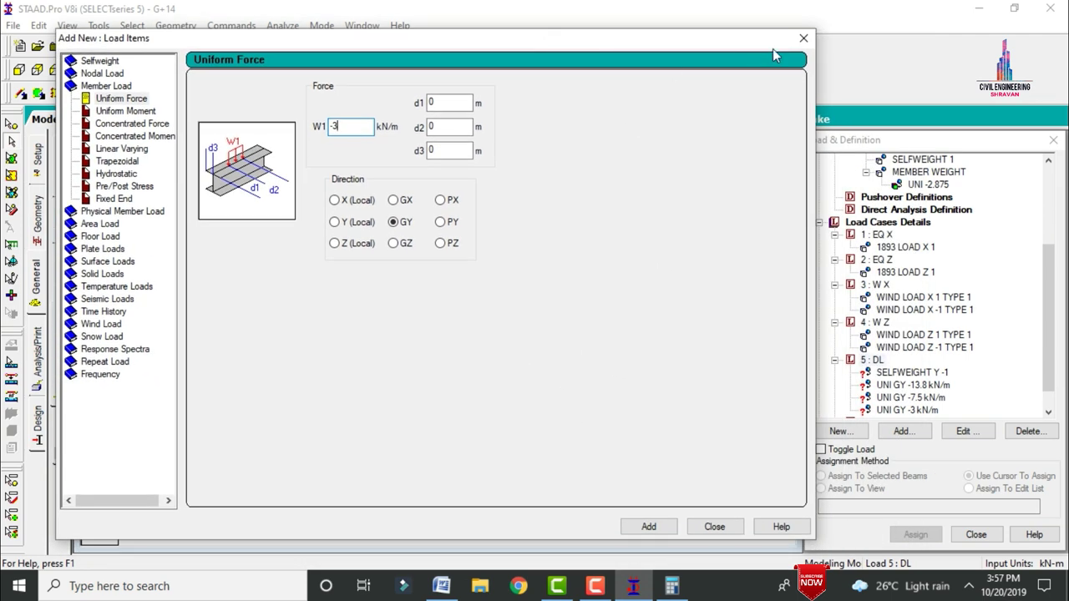
{"action": "left_click", "coordinate": [803, 37]}
Assign the DL selfweight load Y -1 to the whole structure in view.
{"action": "left_click", "coordinate": [918, 373]}
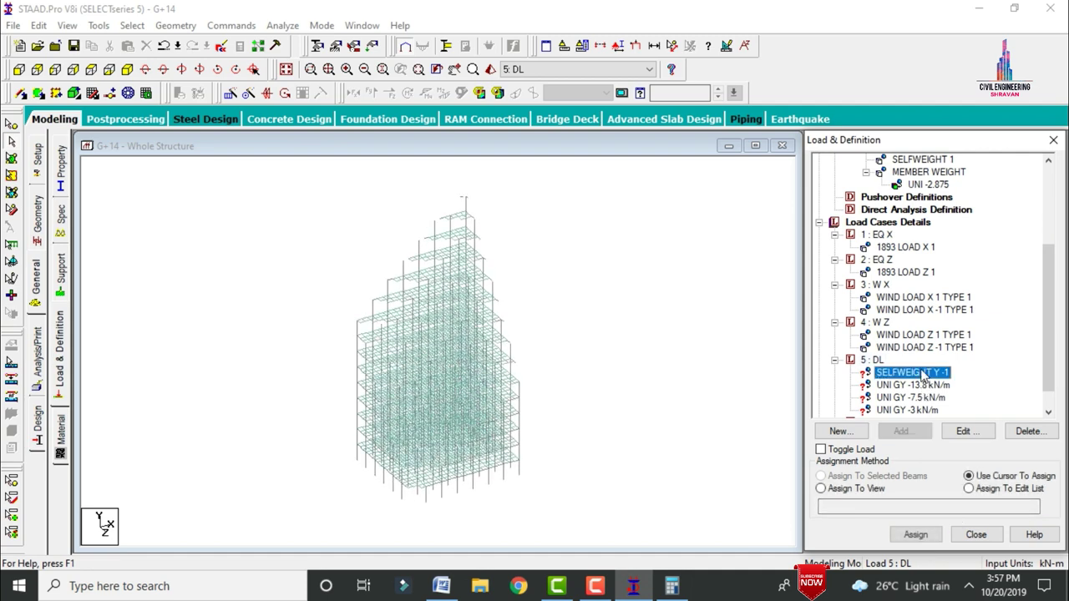
{"action": "left_click", "coordinate": [916, 536]}
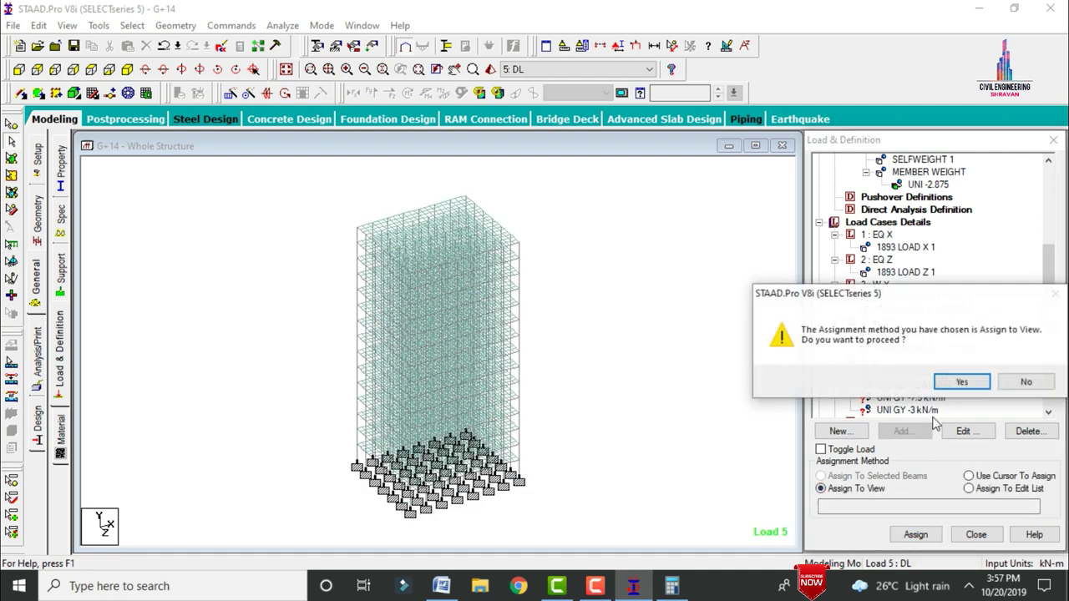
{"action": "left_click", "coordinate": [964, 380]}
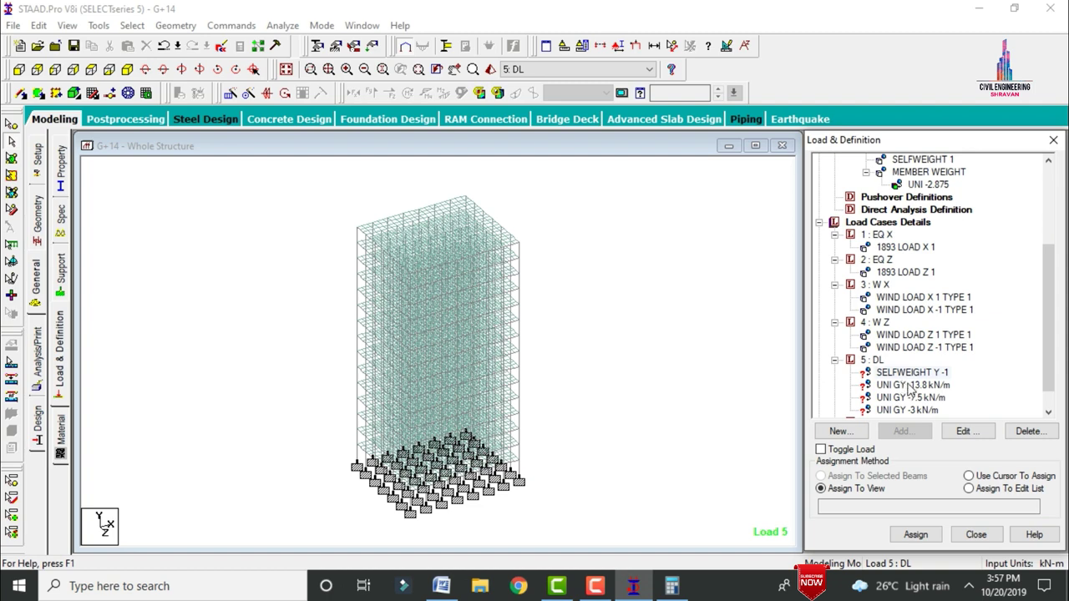
Select all beams parallel to X and Z and assign the -13.8 kN/m uniform load of DL to them.
{"action": "left_click", "coordinate": [910, 386]}
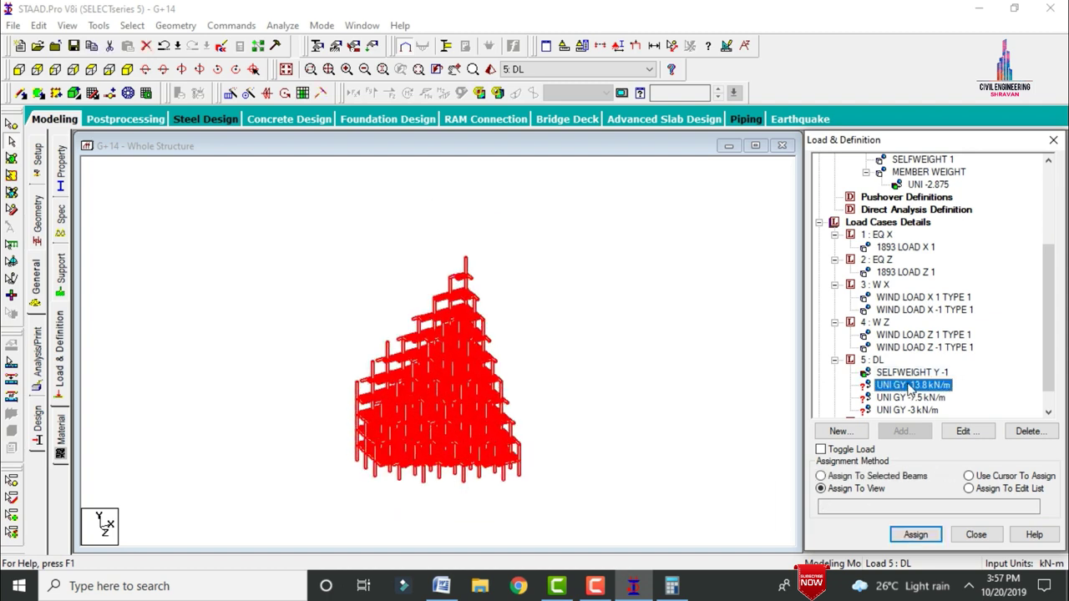
{"action": "left_click", "coordinate": [625, 318]}
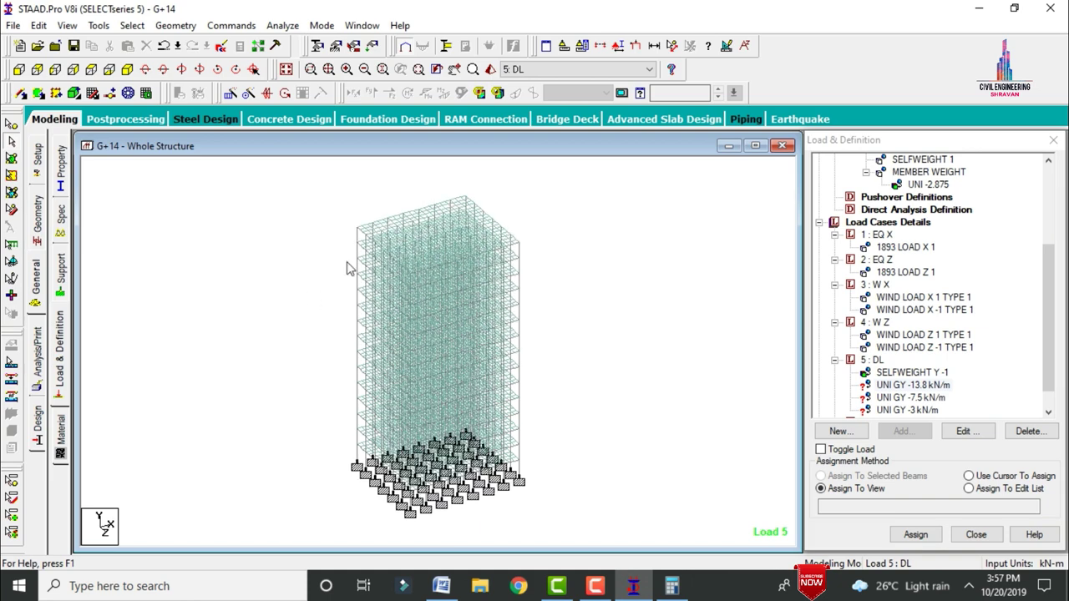
{"action": "left_click", "coordinate": [132, 25]}
{"action": "mouse_move", "coordinate": [284, 306]}
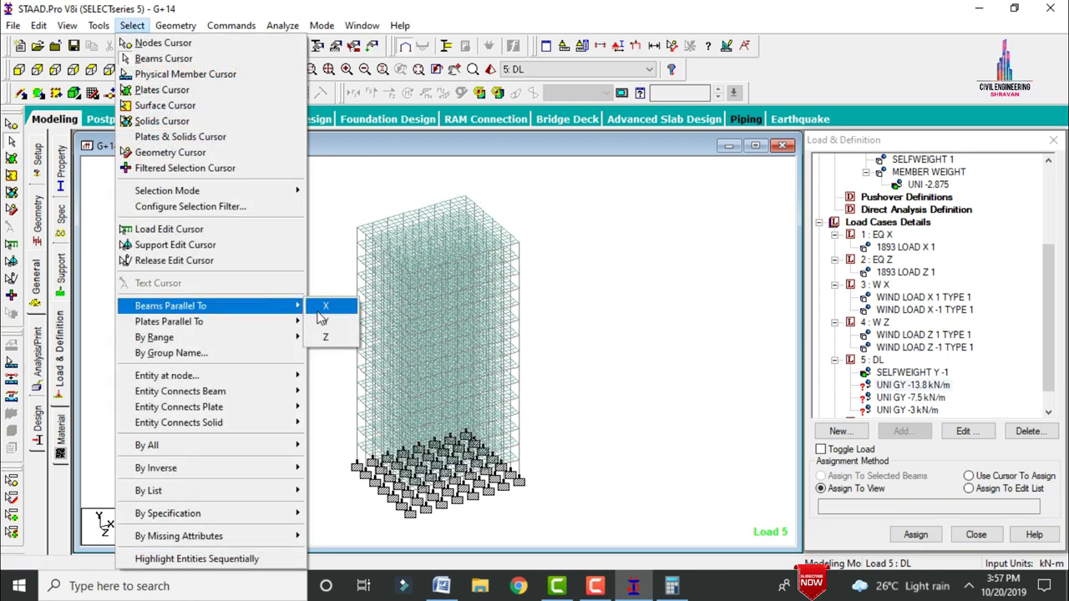
{"action": "left_click", "coordinate": [324, 317]}
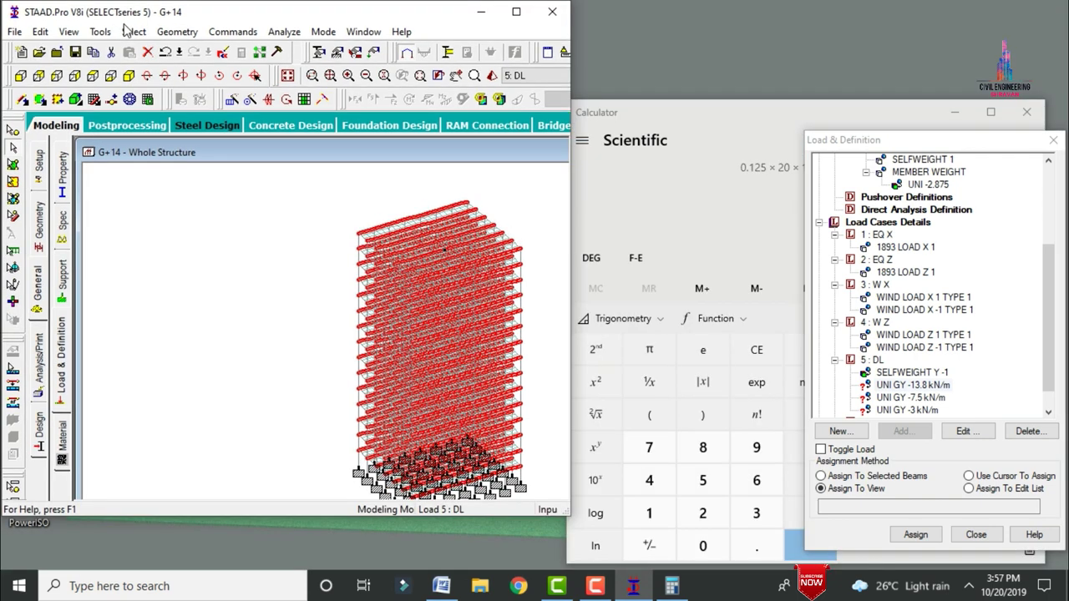
{"action": "left_click", "coordinate": [516, 12]}
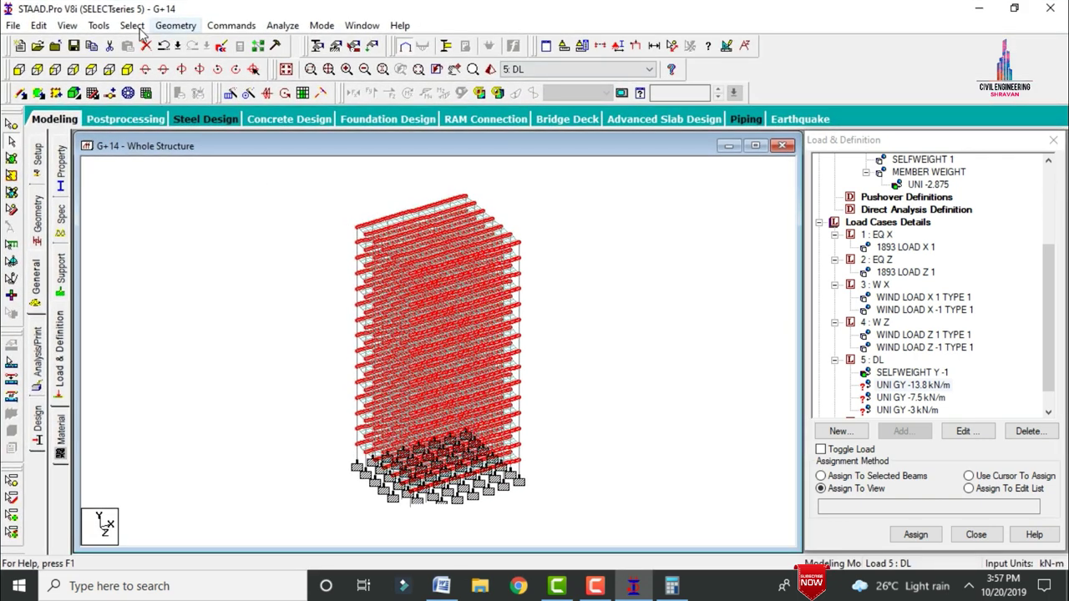
{"action": "left_click", "coordinate": [132, 25]}
{"action": "mouse_move", "coordinate": [200, 307]}
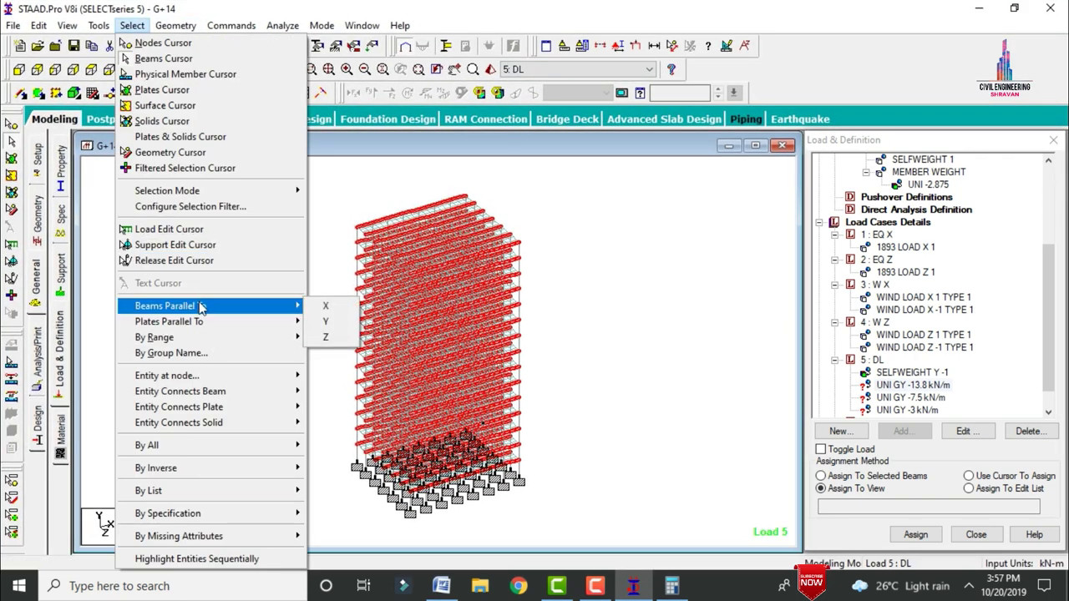
{"action": "left_click", "coordinate": [332, 337]}
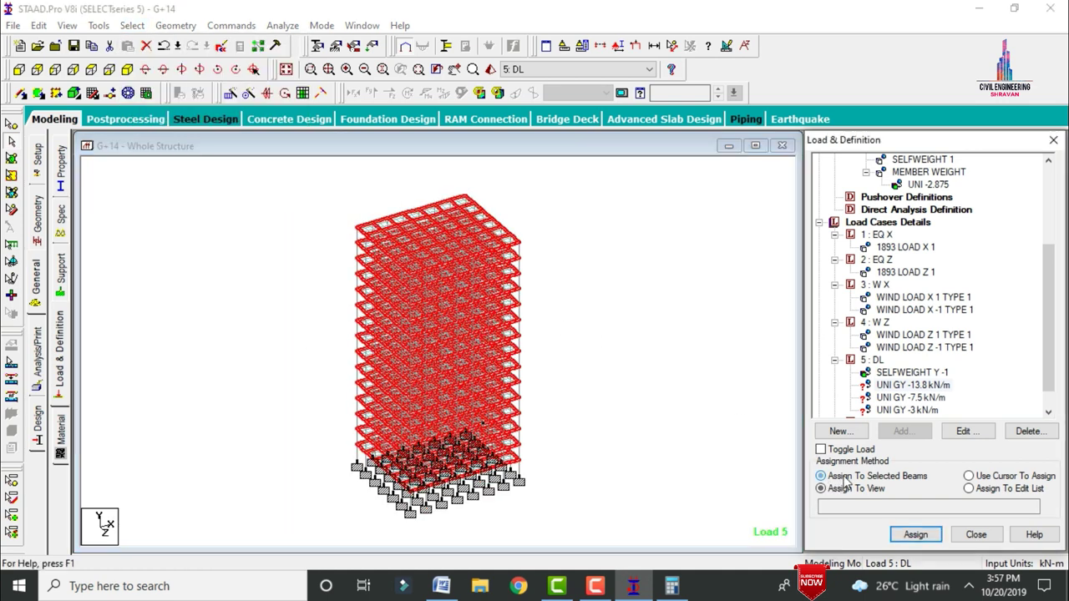
{"action": "left_click", "coordinate": [915, 535]}
{"action": "left_click", "coordinate": [961, 383]}
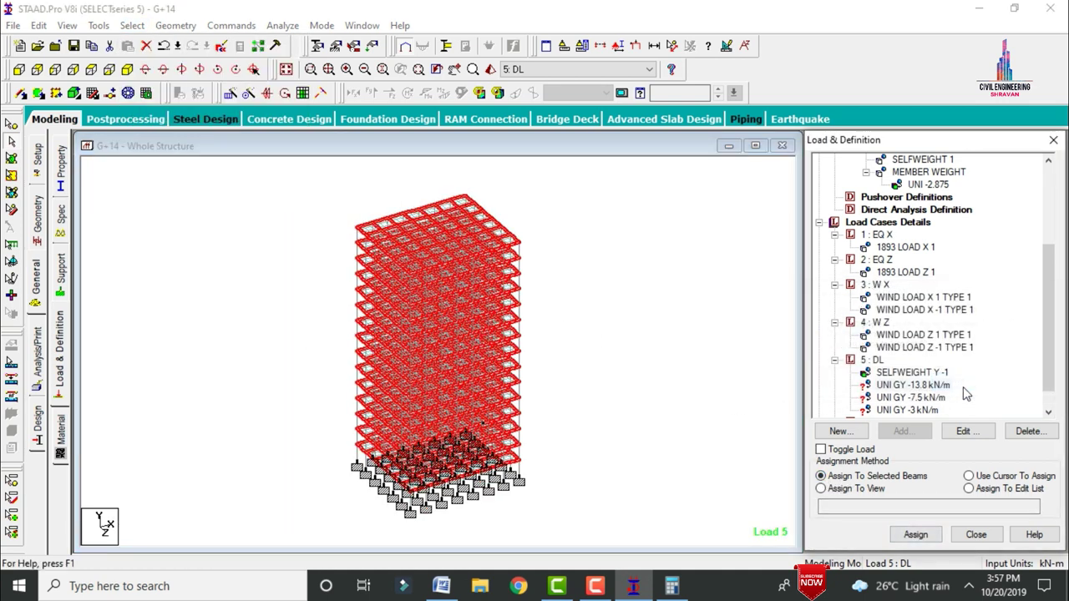
Assign the -7.5 kN/m and -3 kN/m uniform loads of DL to the same selected beams.
{"action": "left_click", "coordinate": [925, 399]}
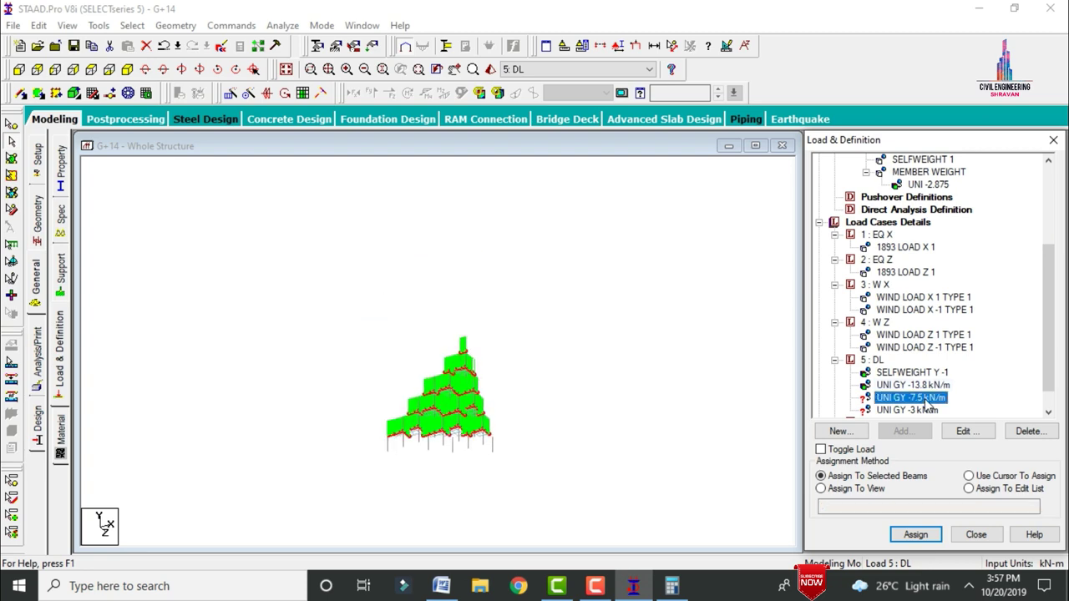
{"action": "left_click", "coordinate": [915, 535]}
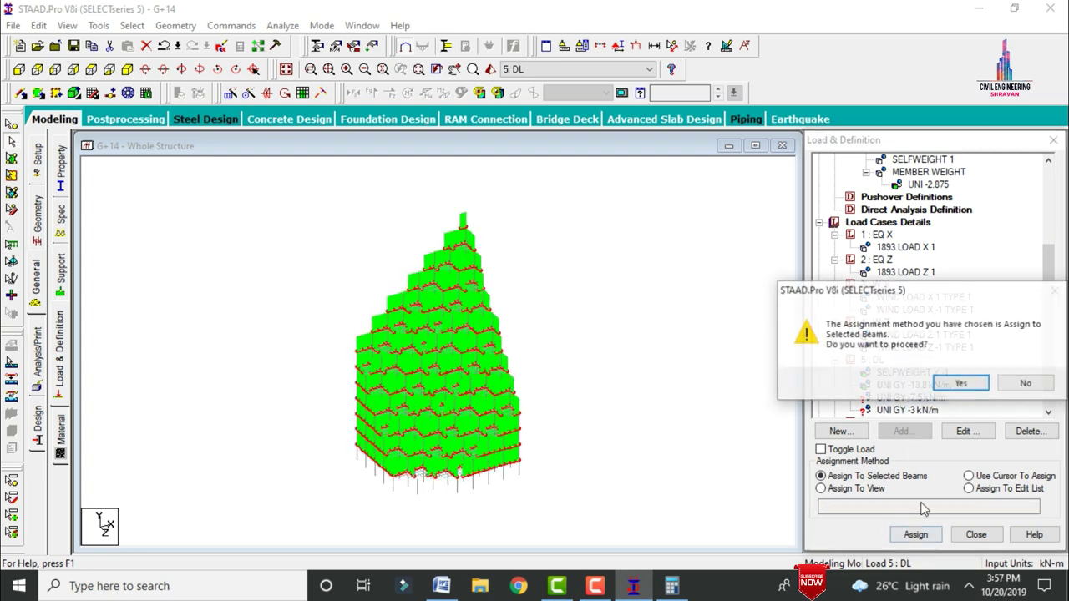
{"action": "left_click", "coordinate": [958, 383]}
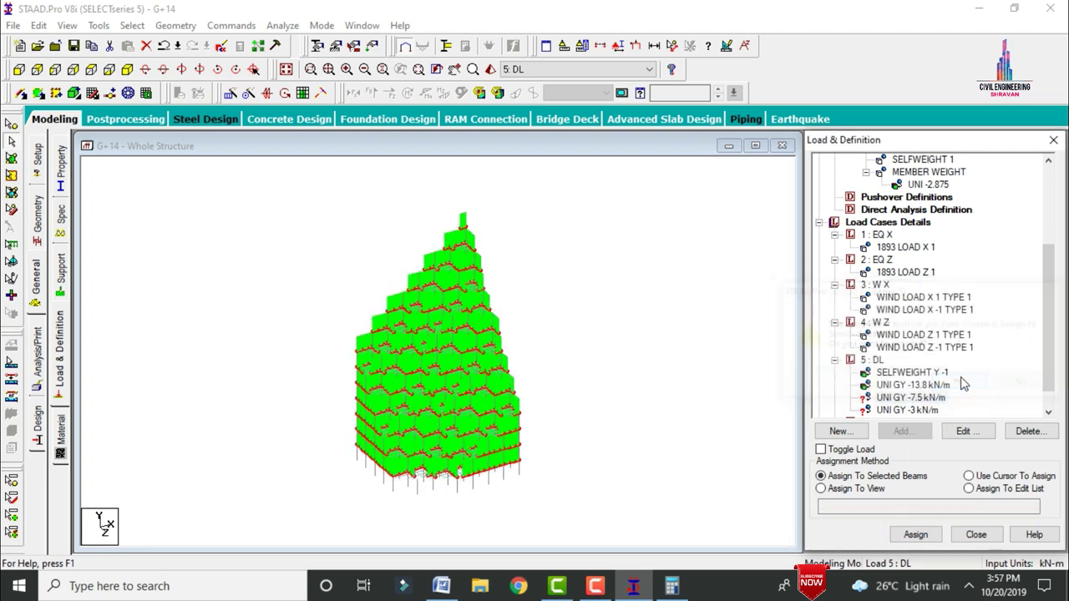
{"action": "left_click", "coordinate": [901, 412]}
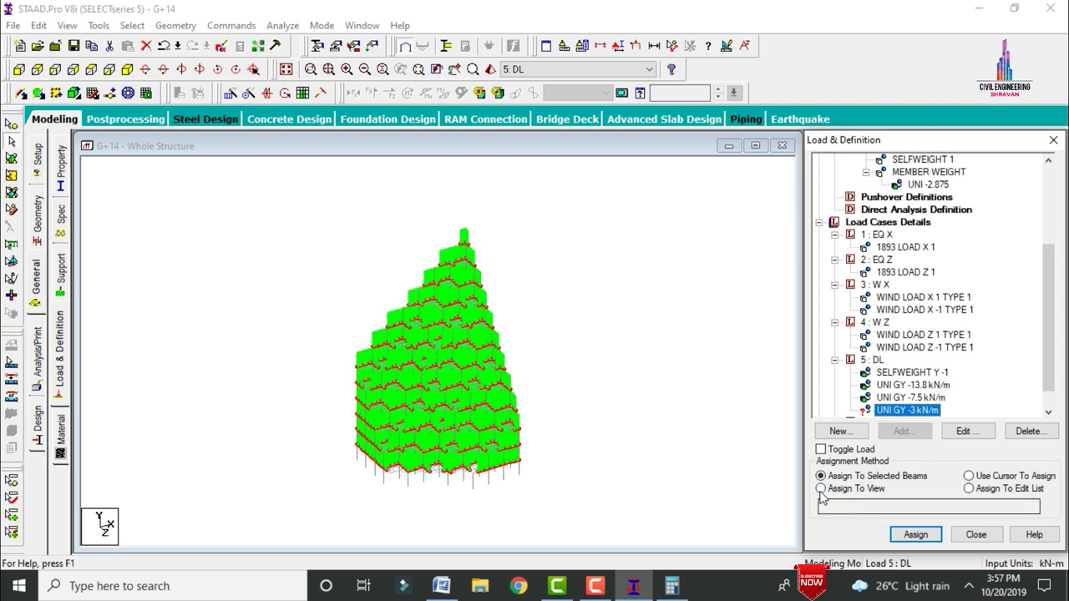
{"action": "left_click", "coordinate": [915, 535]}
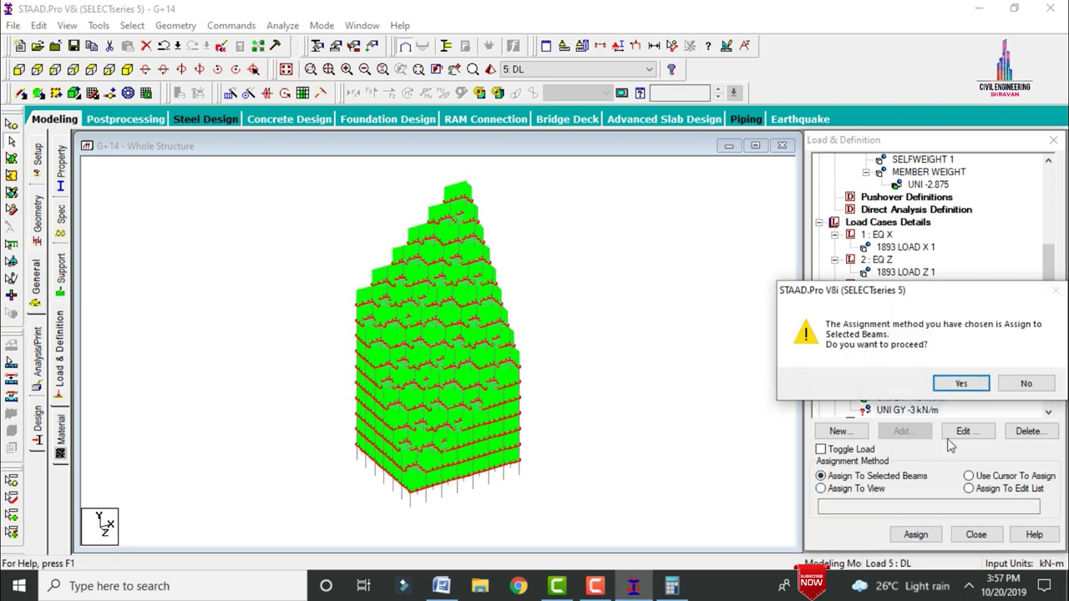
{"action": "left_click", "coordinate": [955, 382]}
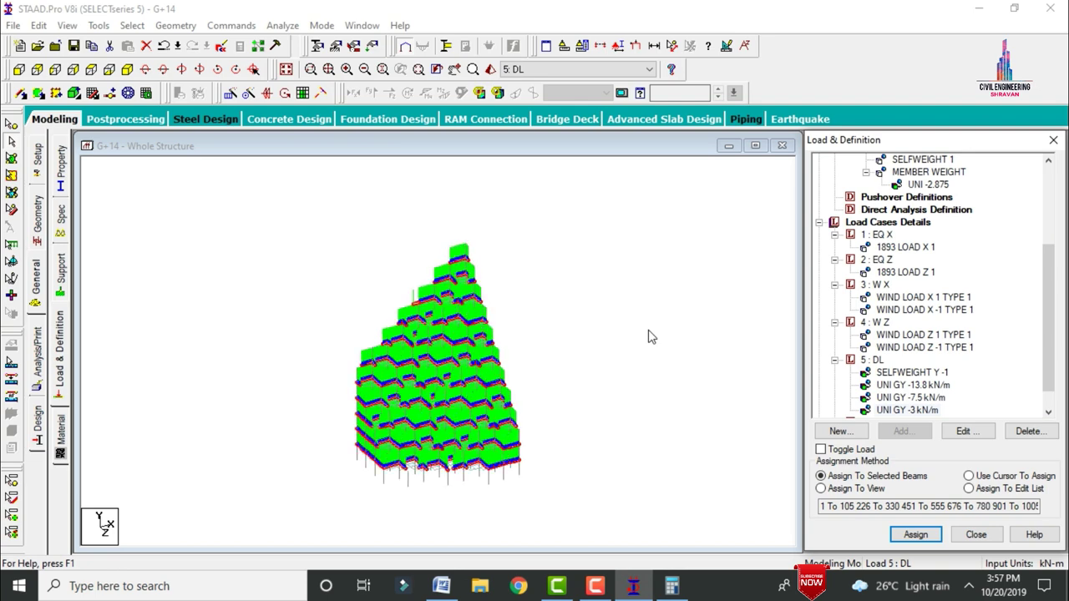
Add a floor load to DL with pressure -2 kN/m2 in Global Y over the Y range 3 to 45 m.
{"action": "left_click", "coordinate": [864, 360]}
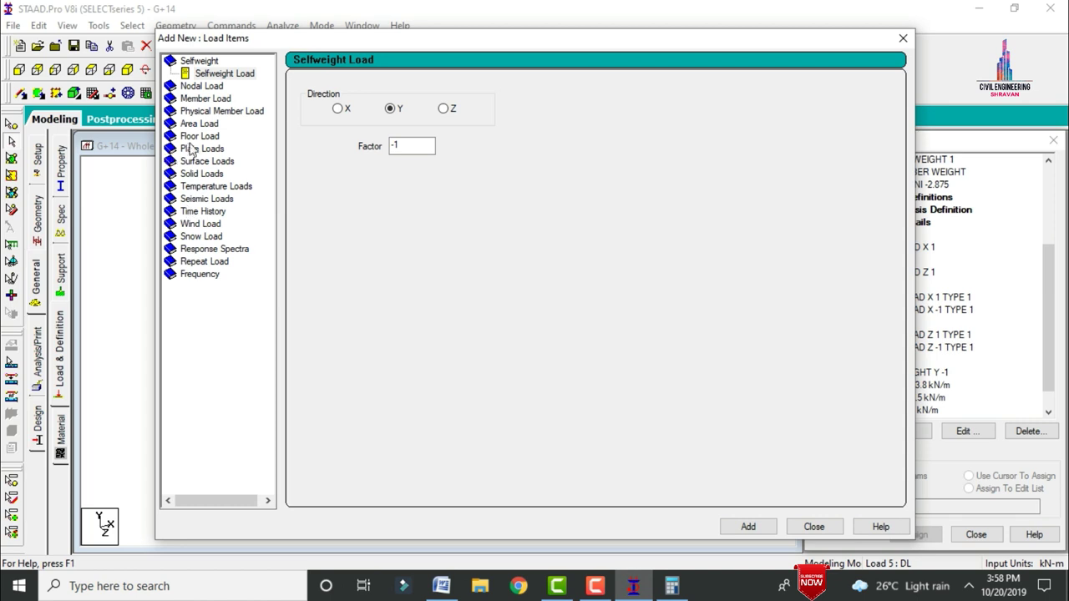
{"action": "left_click", "coordinate": [198, 136]}
{"action": "left_click", "coordinate": [357, 160]}
{"action": "left_click_drag", "start_coordinate": [357, 160], "coordinate": [314, 163]}
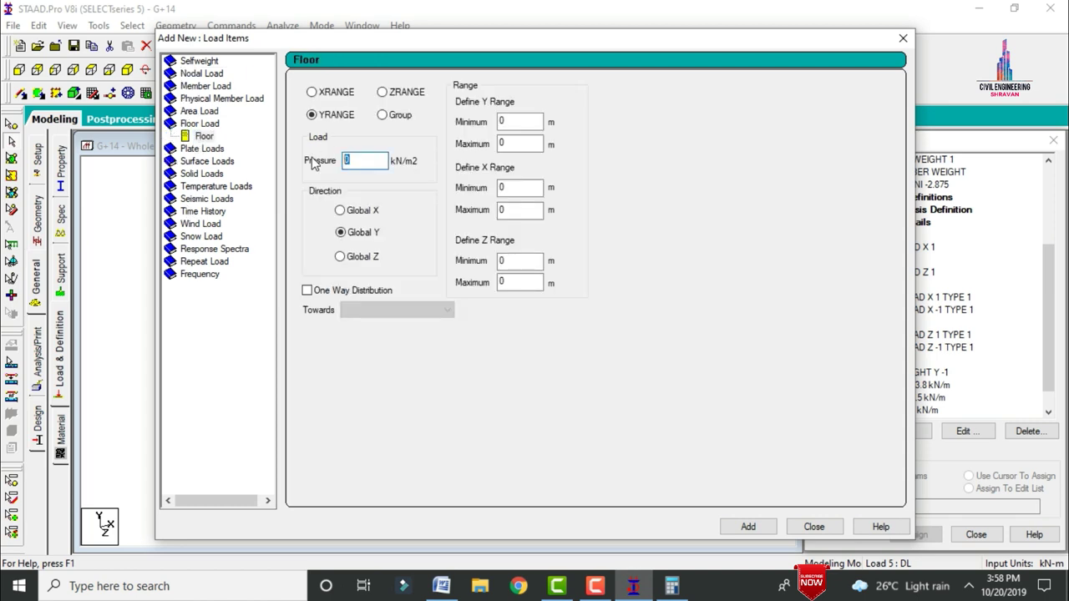
{"action": "type", "text": "-2"}
{"action": "key", "text": "Tab"}
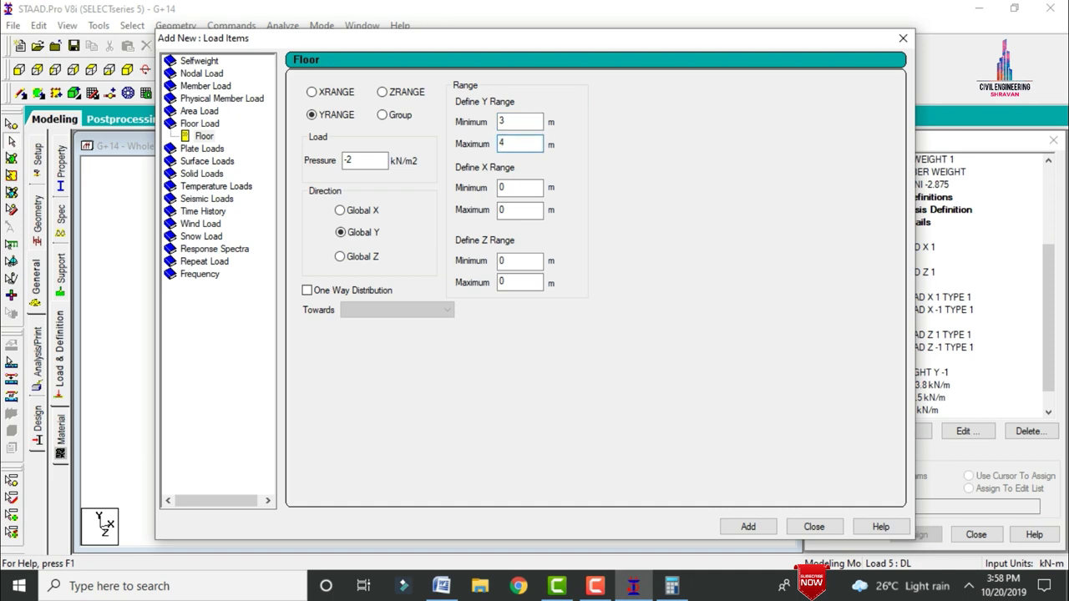
{"action": "left_click", "coordinate": [762, 529]}
{"action": "left_click", "coordinate": [812, 527]}
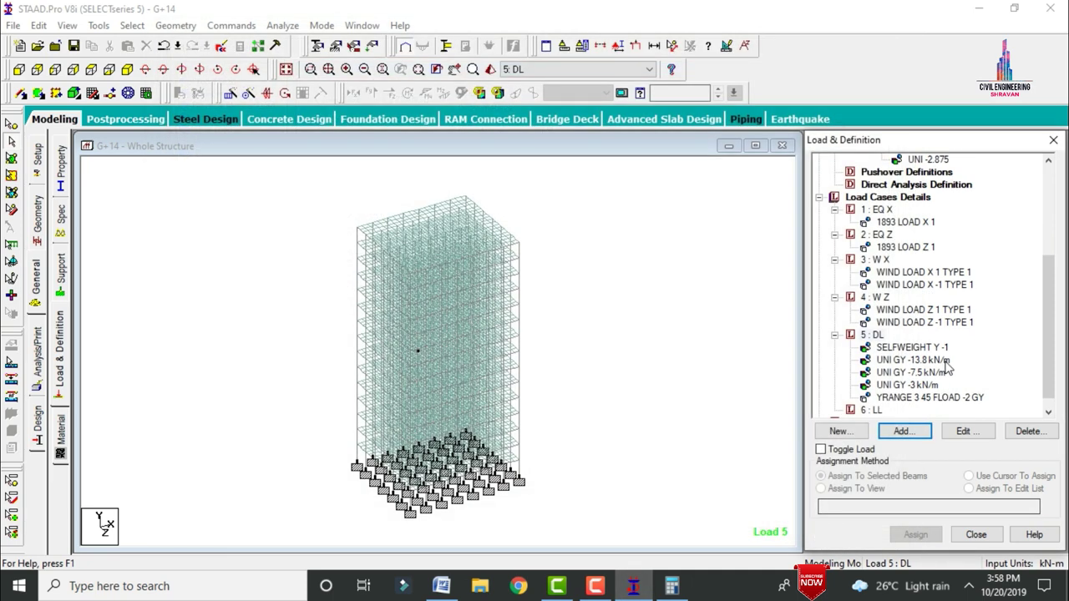
Add a floor load to load case LL with pressure -3 kN/m2 in Global Y over the Y range 3 to 45 m.
{"action": "scroll", "coordinate": [1047, 359], "scroll_direction": "down", "scroll_amount": 1}
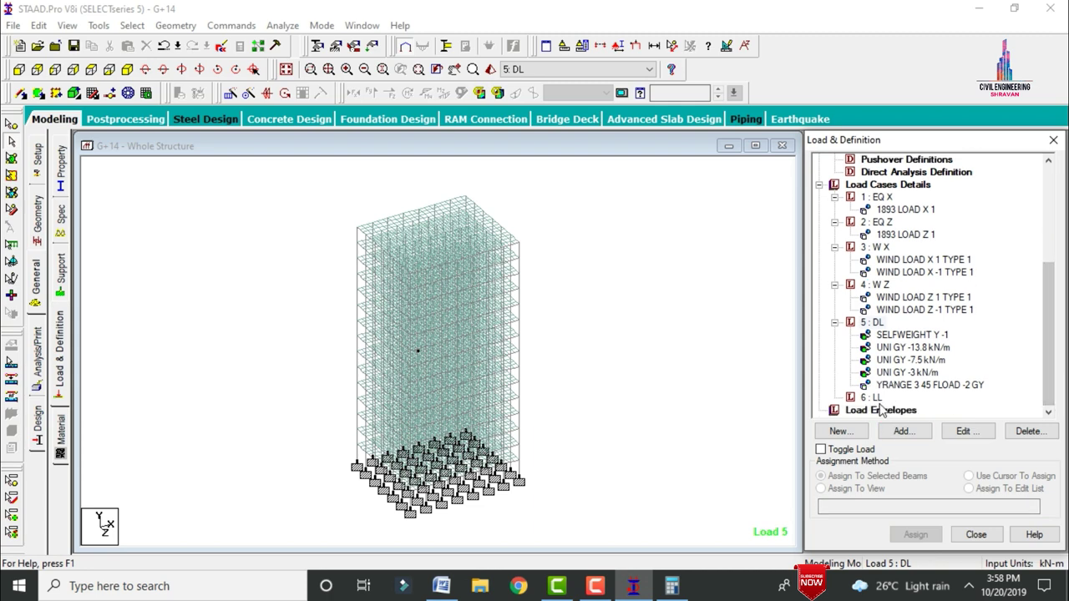
{"action": "left_click", "coordinate": [871, 398]}
{"action": "left_click", "coordinate": [900, 429]}
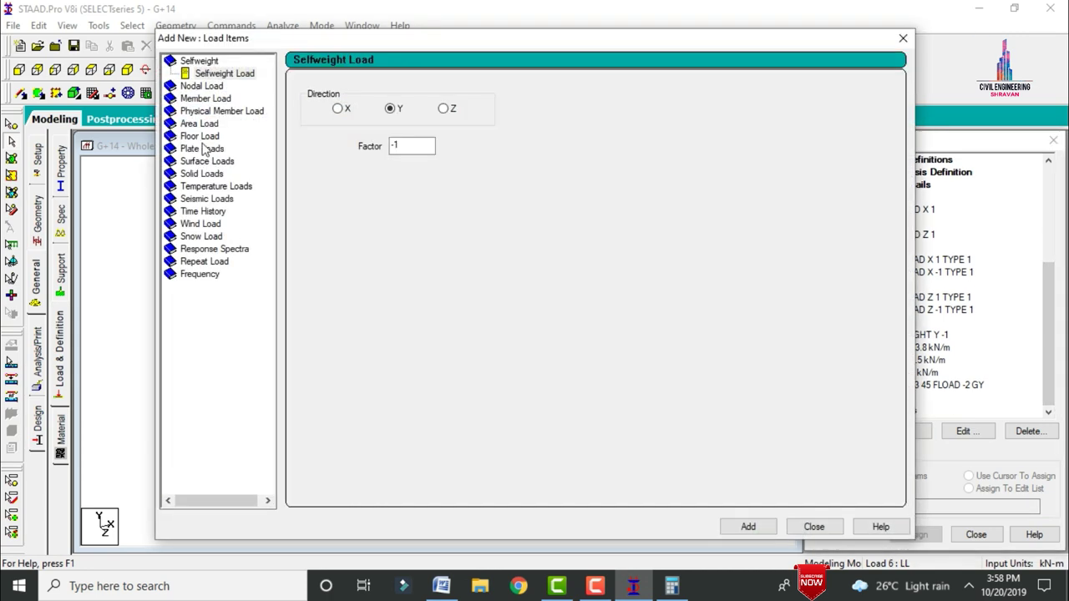
{"action": "left_click", "coordinate": [200, 136]}
{"action": "double_click", "coordinate": [350, 160]}
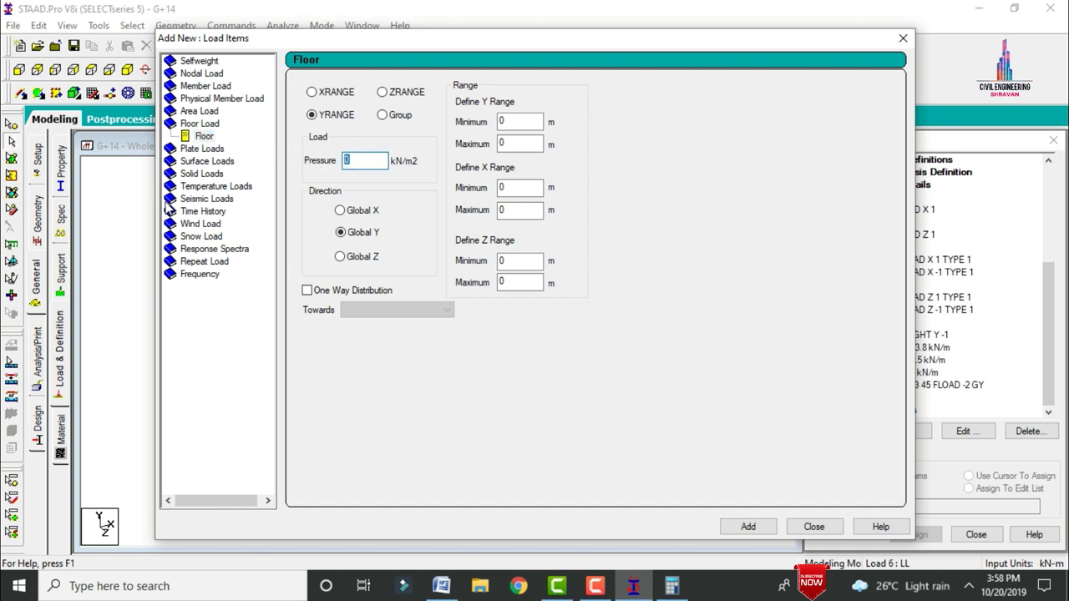
{"action": "type", "text": "-3"}
{"action": "key", "text": "Tab"}
{"action": "left_click", "coordinate": [741, 526]}
{"action": "left_click", "coordinate": [810, 526]}
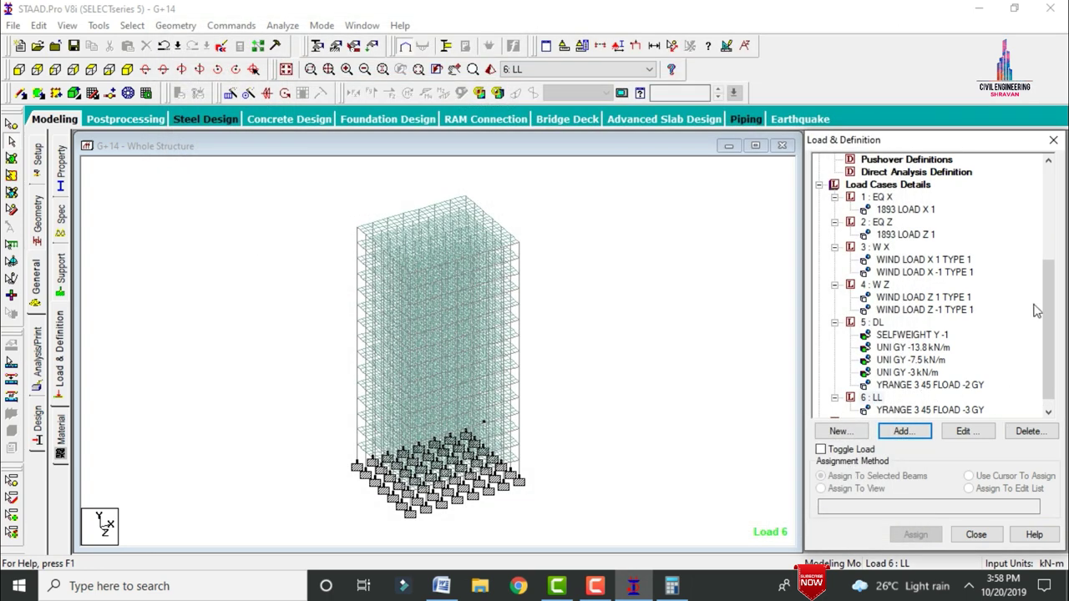
Generate automatic load combinations with the Indian Code for the Genral_Structures category and add them all to the load cases.
{"action": "left_click_drag", "start_coordinate": [1051, 311], "coordinate": [1051, 243]}
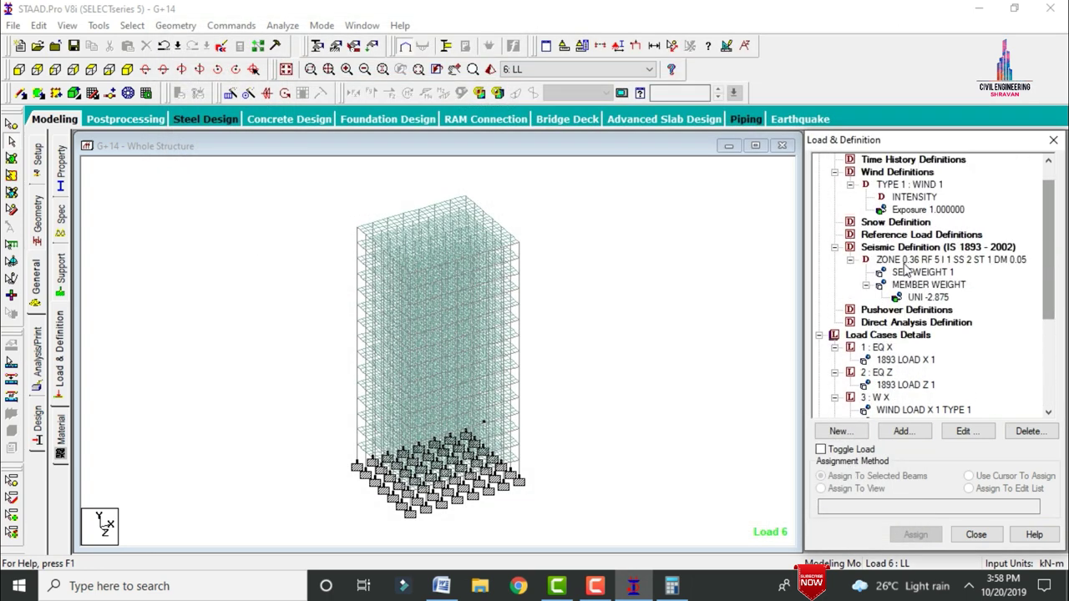
{"action": "left_click", "coordinate": [881, 337]}
{"action": "left_click", "coordinate": [903, 431]}
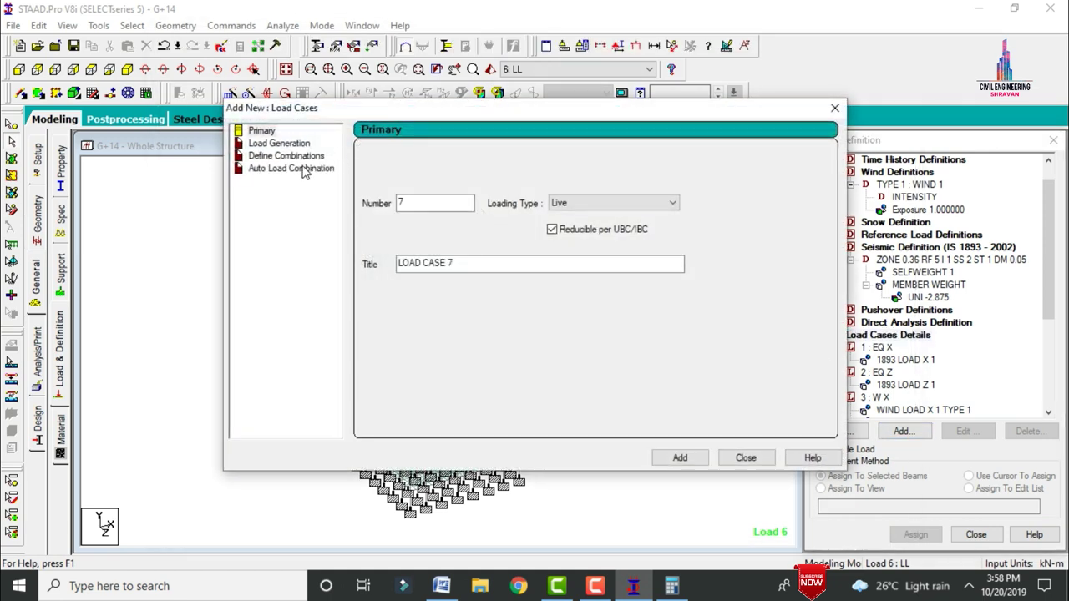
{"action": "left_click", "coordinate": [304, 170]}
{"action": "left_click", "coordinate": [564, 160]}
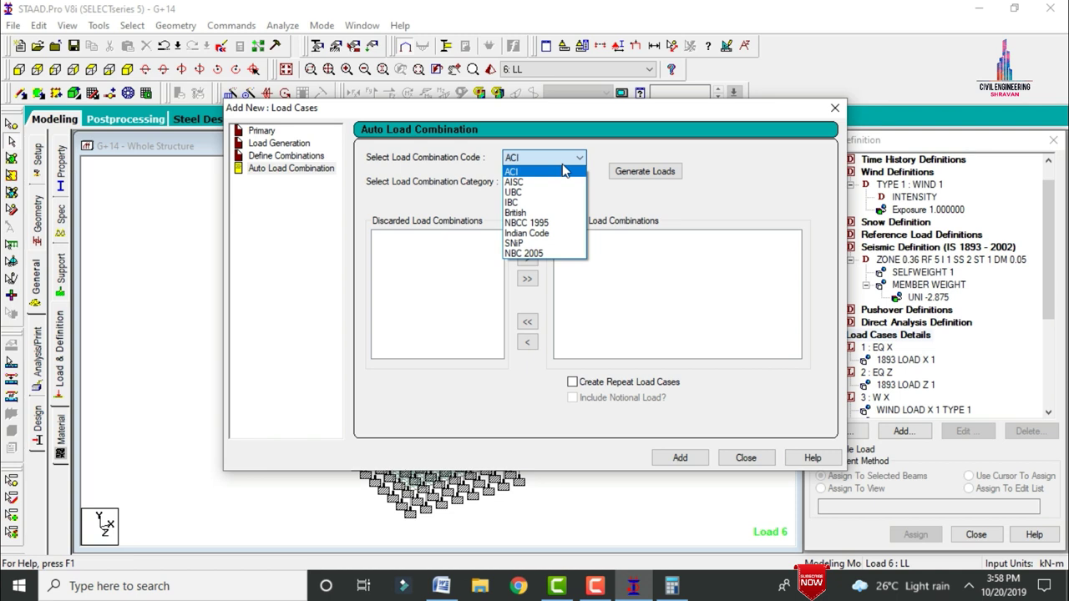
{"action": "left_click", "coordinate": [534, 233]}
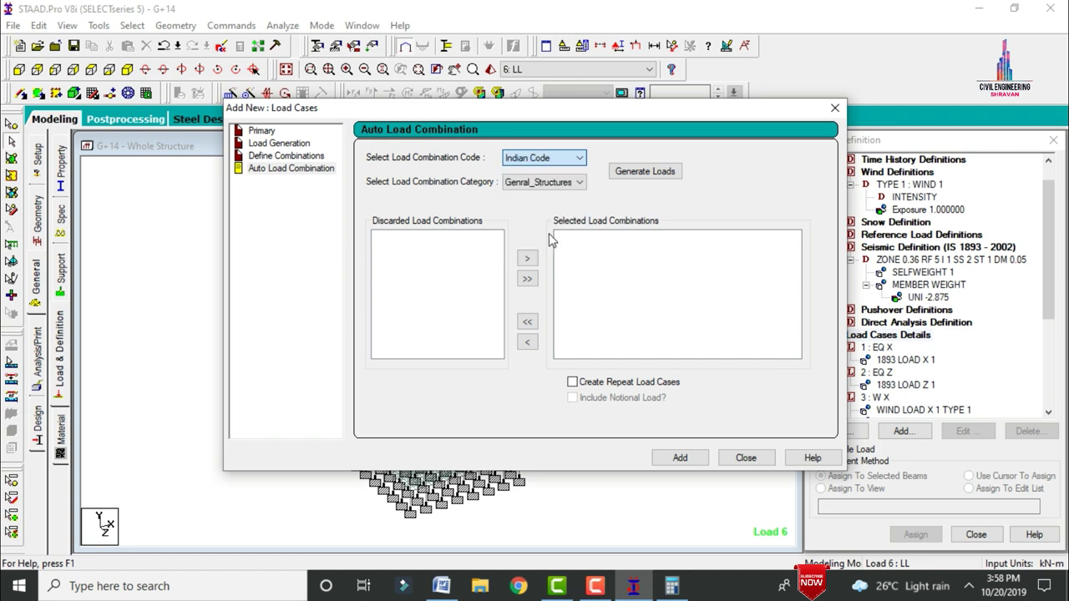
{"action": "left_click", "coordinate": [543, 182]}
{"action": "left_click", "coordinate": [541, 194]}
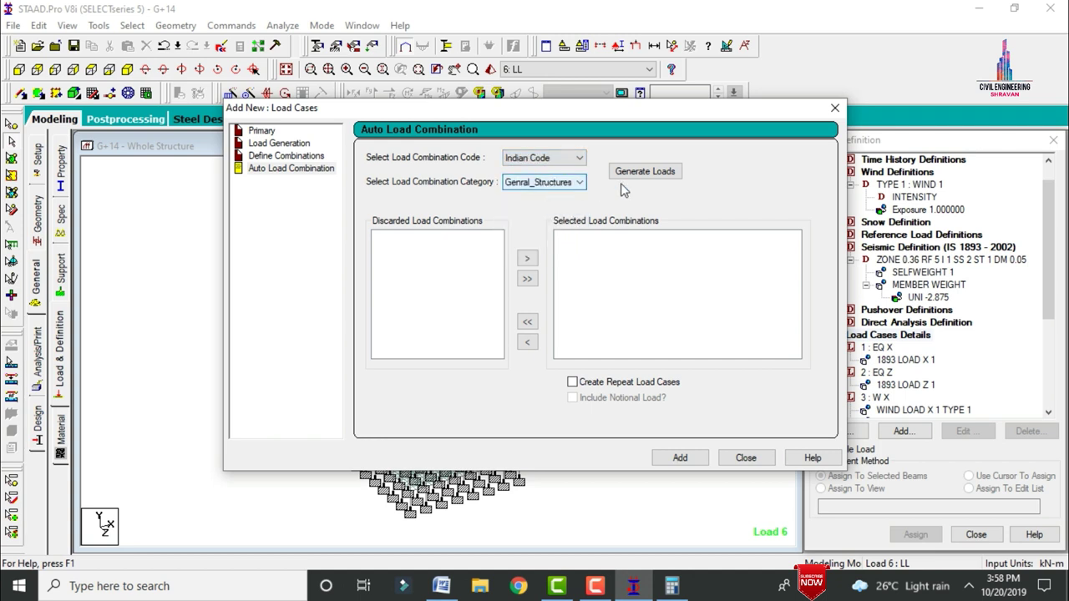
{"action": "left_click", "coordinate": [644, 173]}
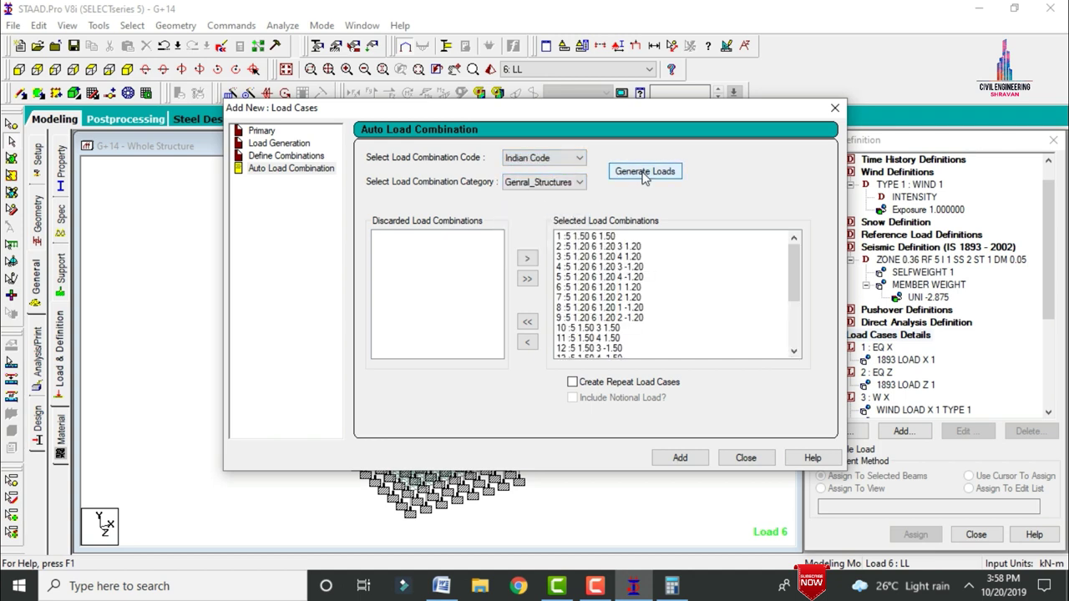
{"action": "left_click", "coordinate": [690, 463]}
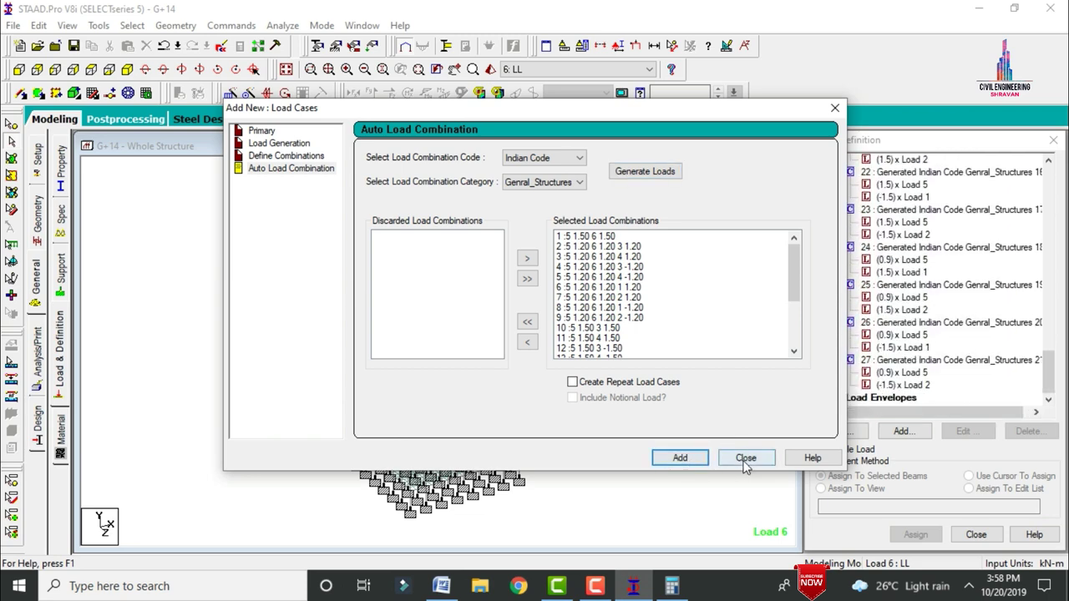
{"action": "left_click", "coordinate": [746, 458]}
{"action": "left_click_drag", "start_coordinate": [1047, 386], "coordinate": [1064, 261]}
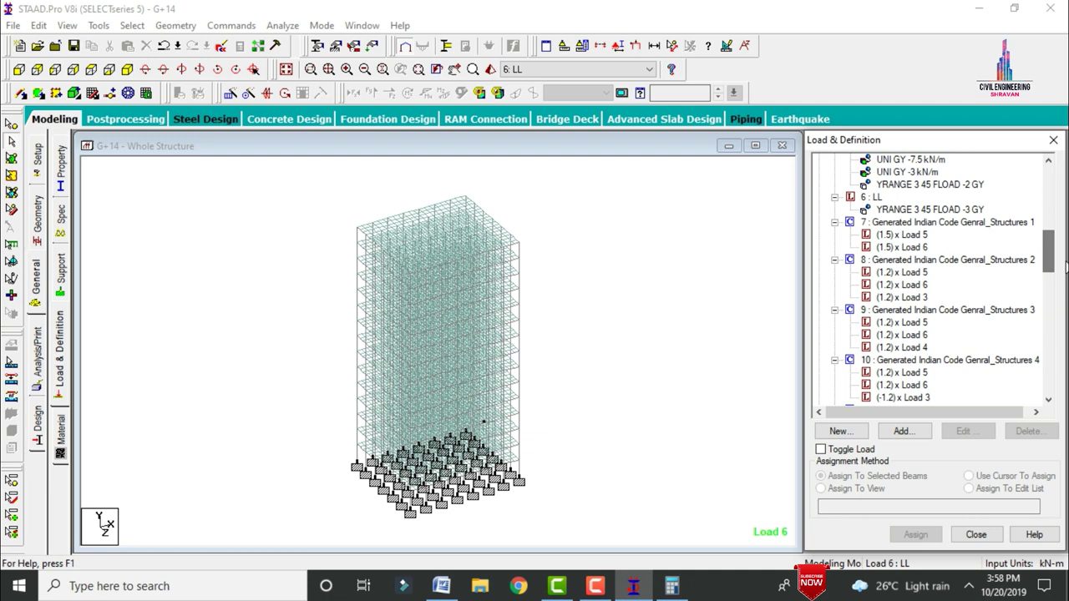
Assign the CONCRETE material to all members and plates in the view.
{"action": "left_click", "coordinate": [36, 355]}
{"action": "left_click", "coordinate": [613, 459]}
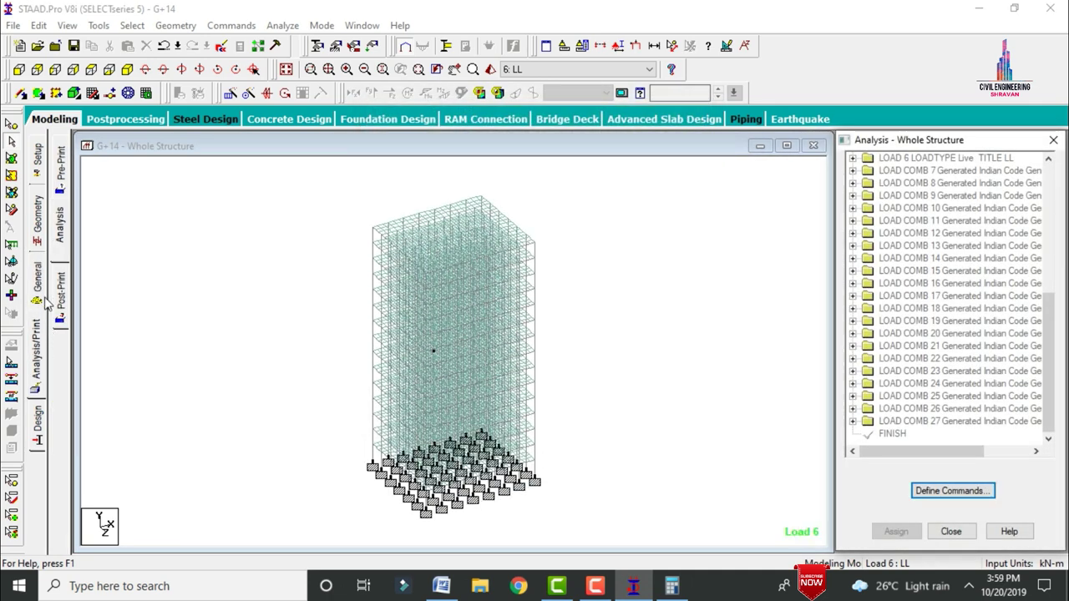
{"action": "left_click", "coordinate": [37, 282]}
{"action": "left_click", "coordinate": [59, 430]}
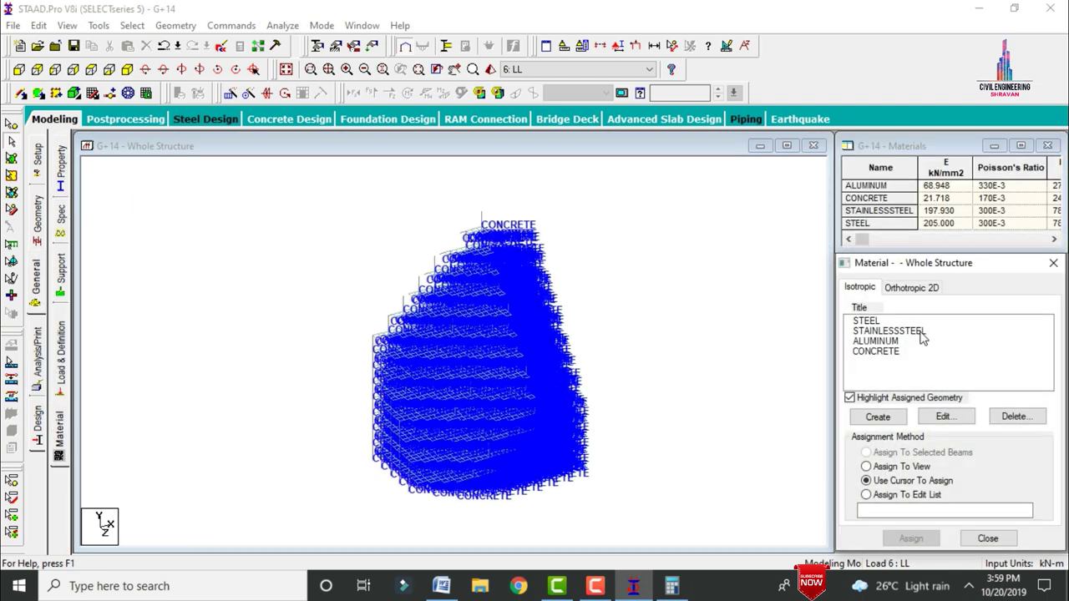
{"action": "left_click", "coordinate": [873, 351]}
{"action": "left_click", "coordinate": [890, 468]}
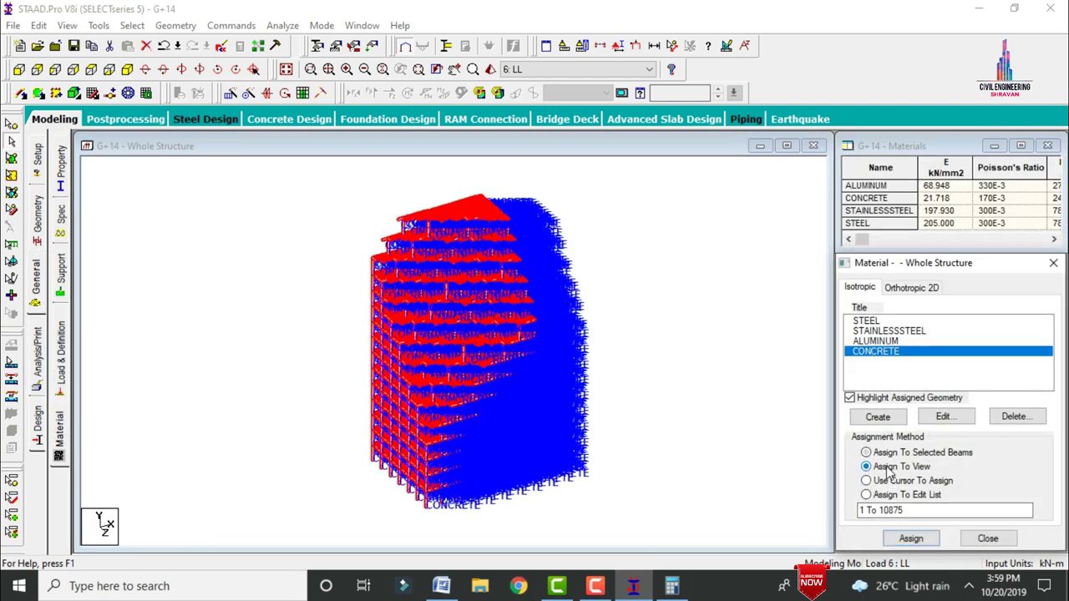
{"action": "left_click", "coordinate": [911, 539]}
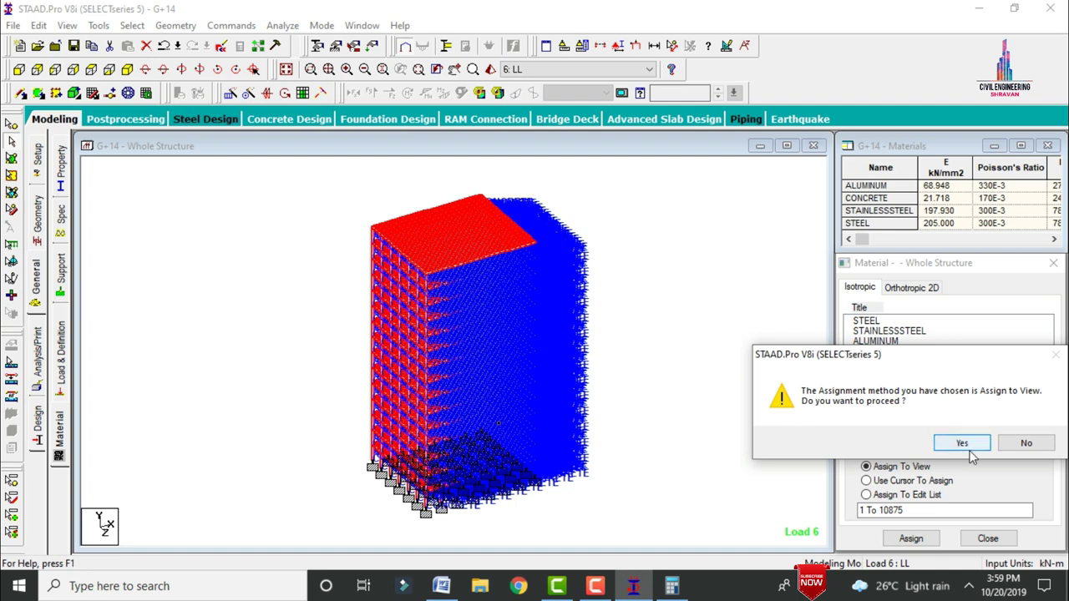
{"action": "left_click", "coordinate": [962, 442]}
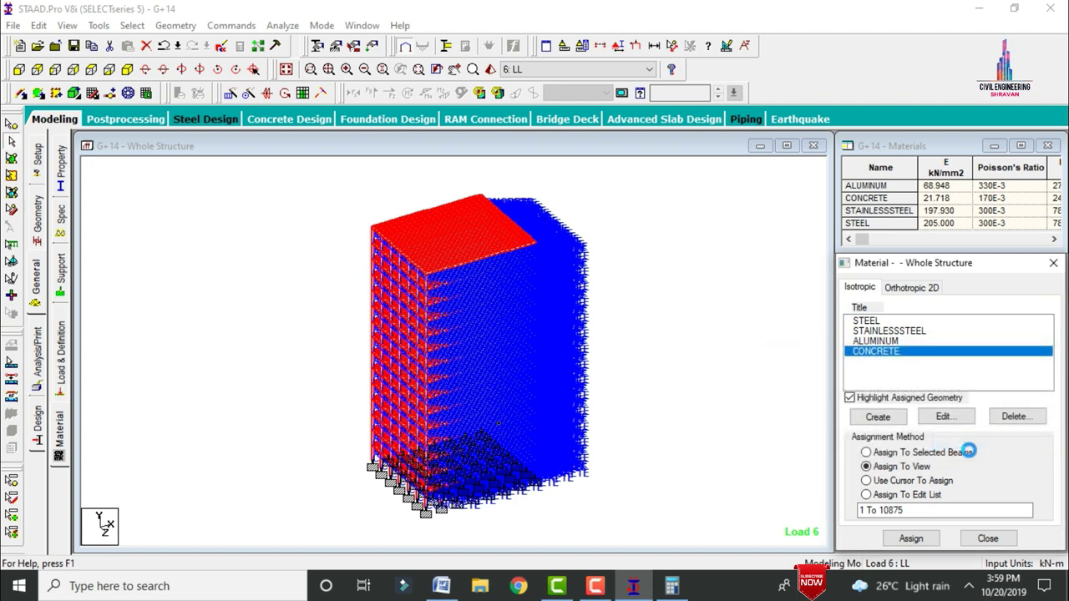
Add a Perform Analysis command with the No Print option, then save the structure and run the analysis.
{"action": "left_click", "coordinate": [36, 355]}
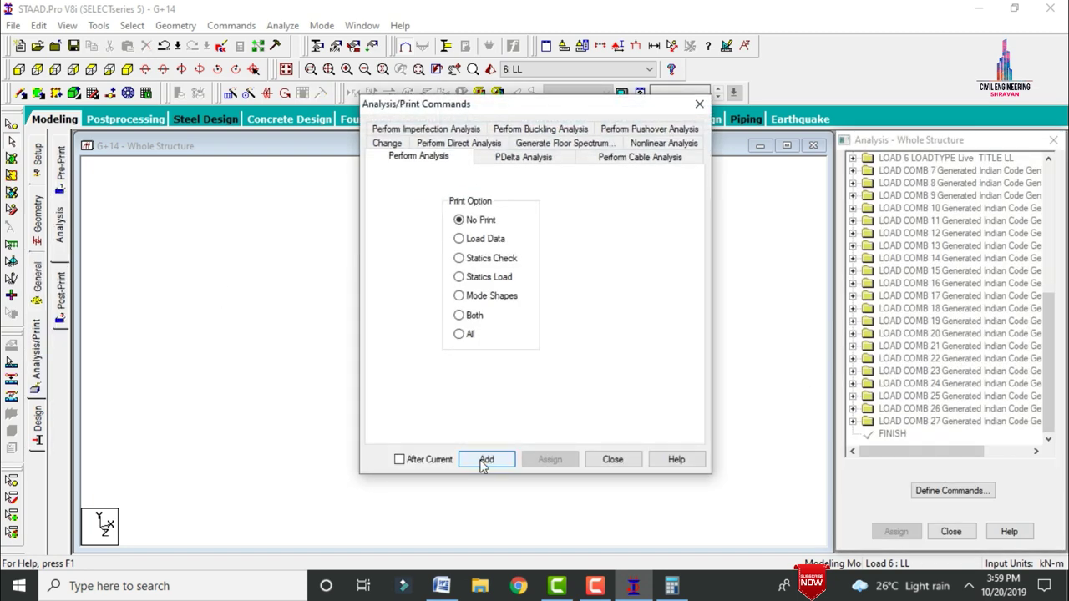
{"action": "left_click", "coordinate": [612, 459]}
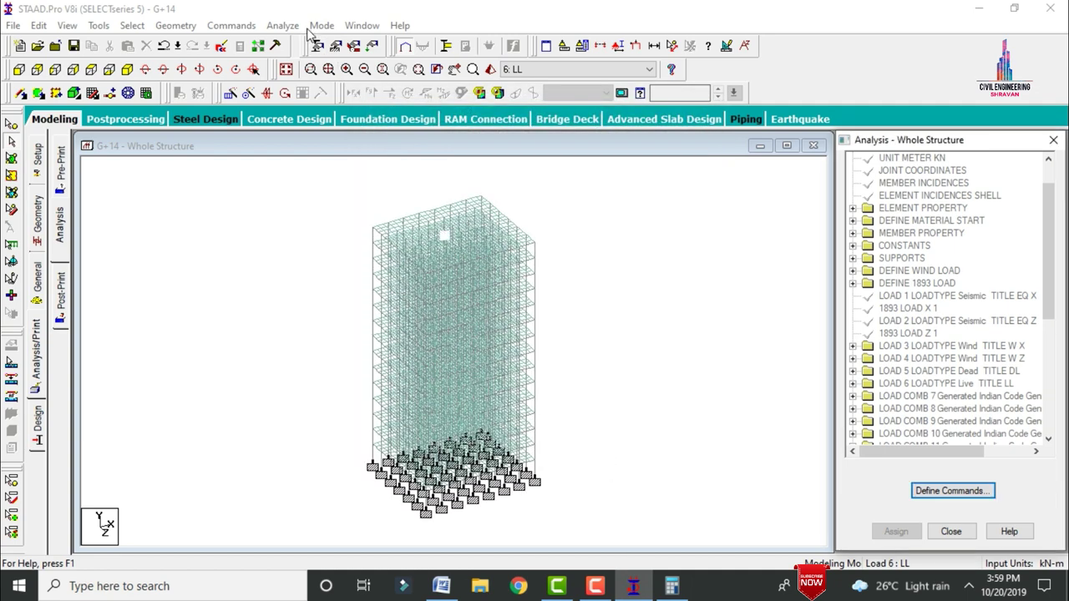
{"action": "left_click", "coordinate": [282, 26]}
{"action": "left_click", "coordinate": [307, 43]}
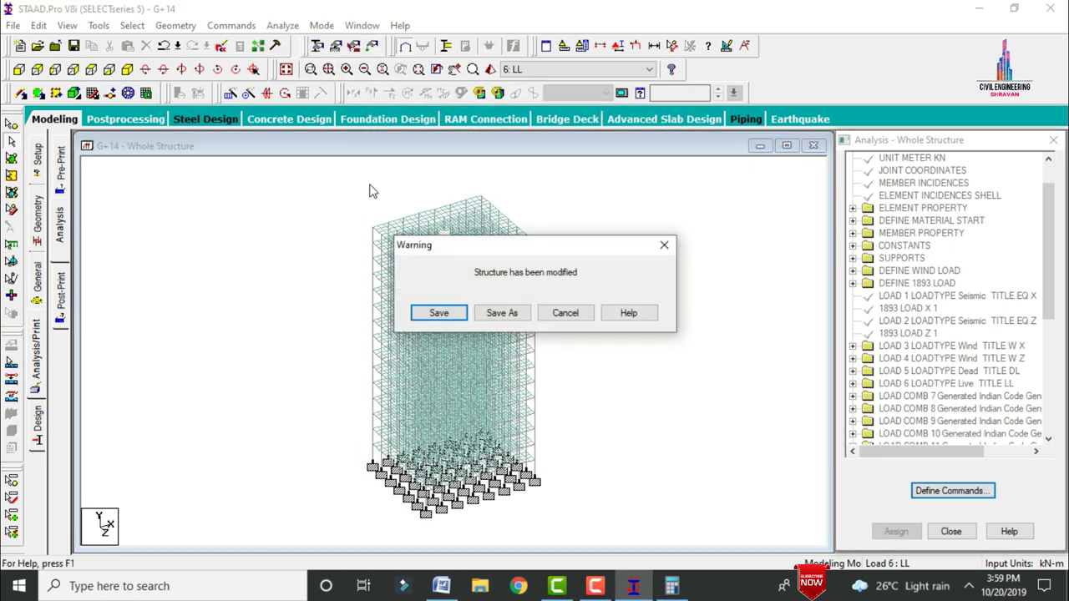
{"action": "left_click", "coordinate": [441, 313]}
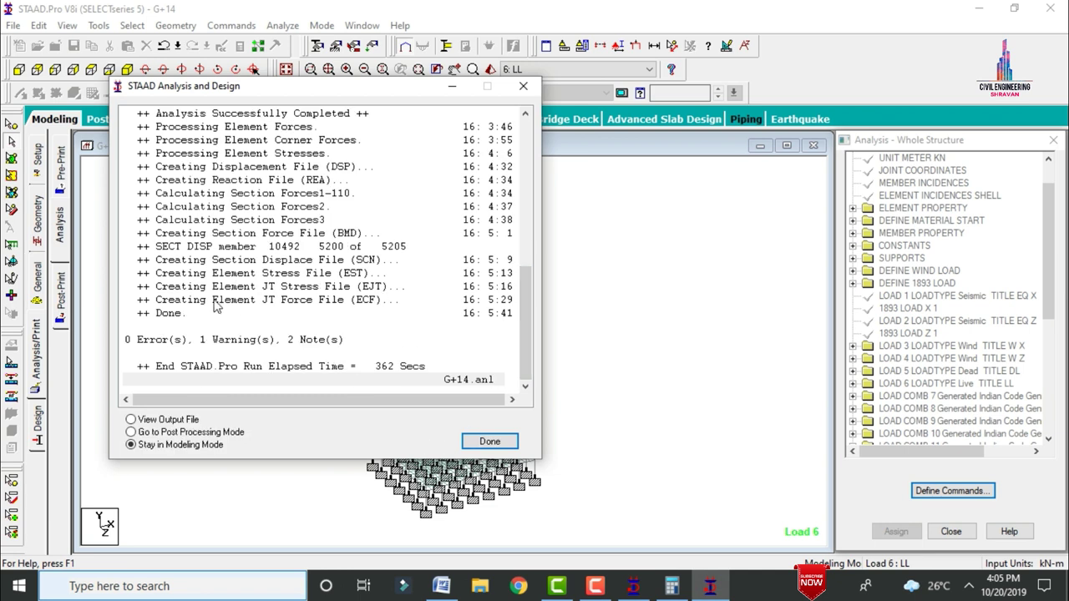
Go to post-processing mode after the analysis and apply the results setup with all load cases selected.
{"action": "left_click", "coordinate": [174, 435]}
{"action": "left_click", "coordinate": [489, 439]}
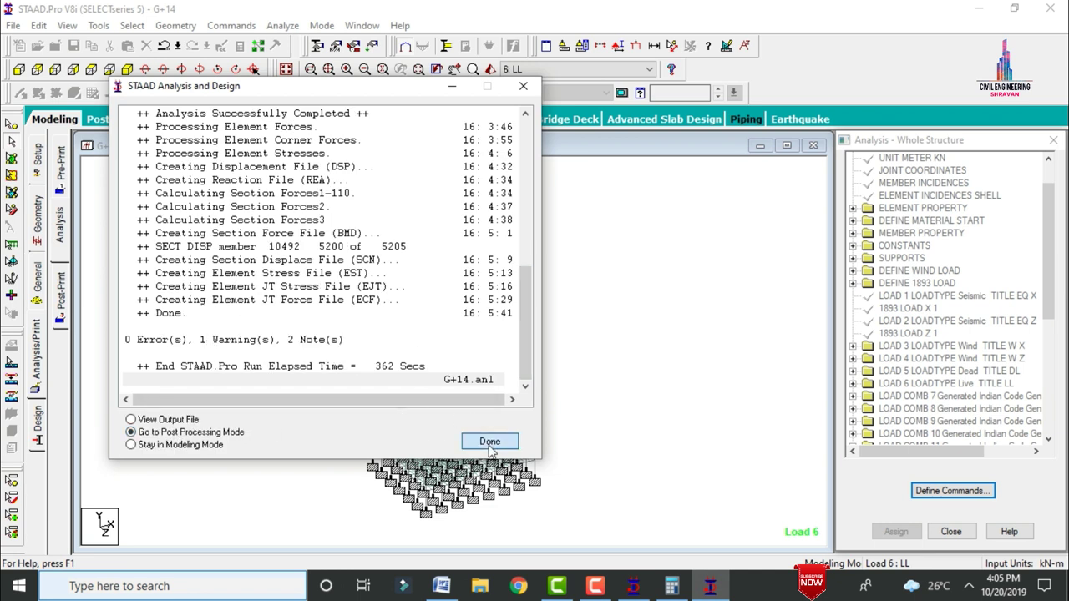
{"action": "left_click", "coordinate": [618, 417]}
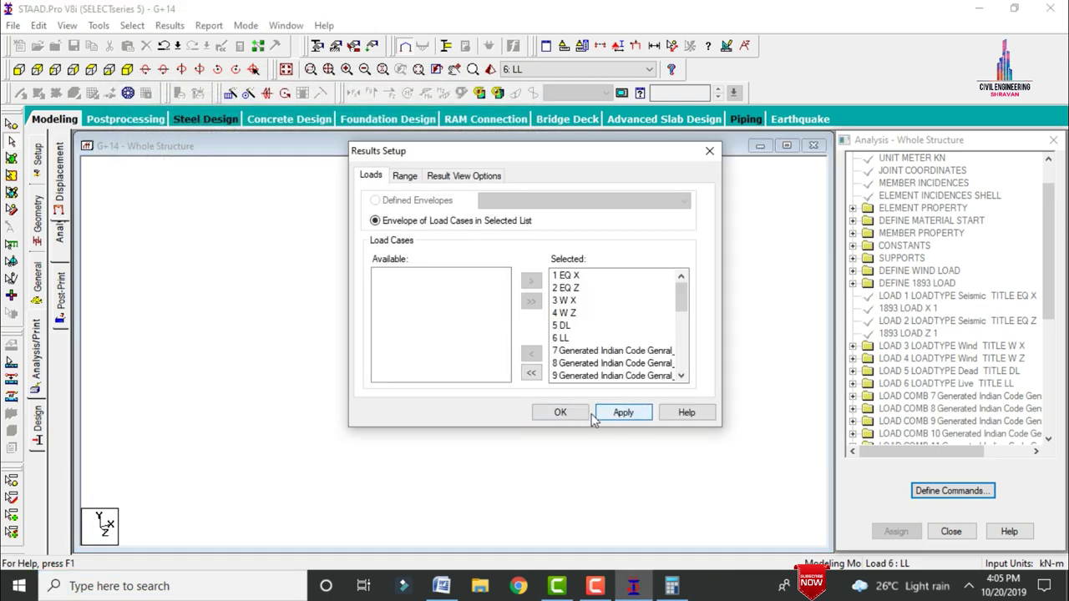
{"action": "left_click", "coordinate": [580, 415]}
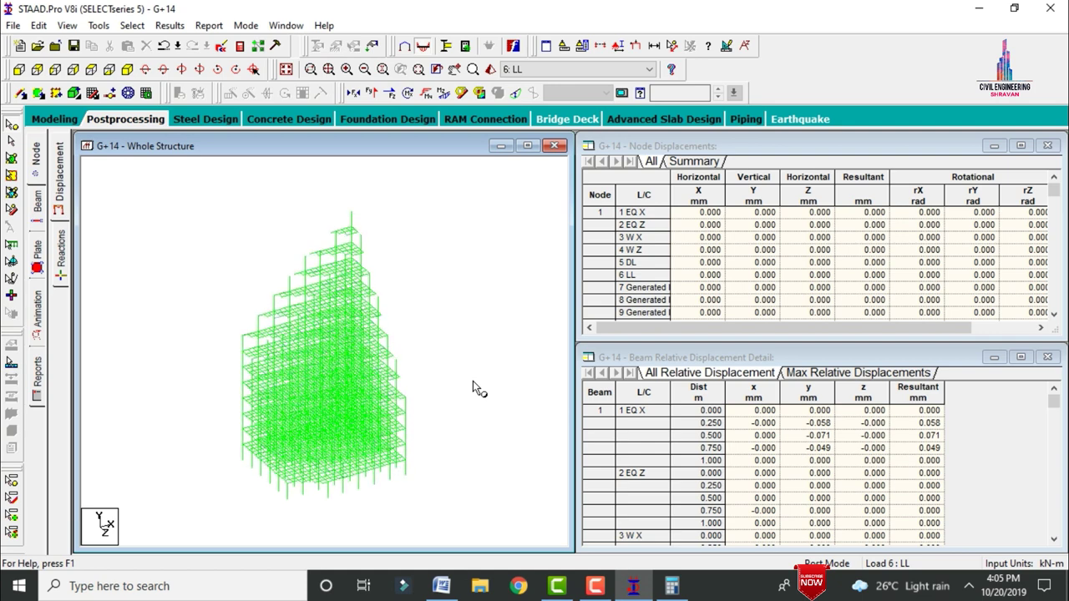
Examine the Shear Y and Bending Z diagrams of the whole structure for load case 5: DL.
{"action": "left_click", "coordinate": [583, 70]}
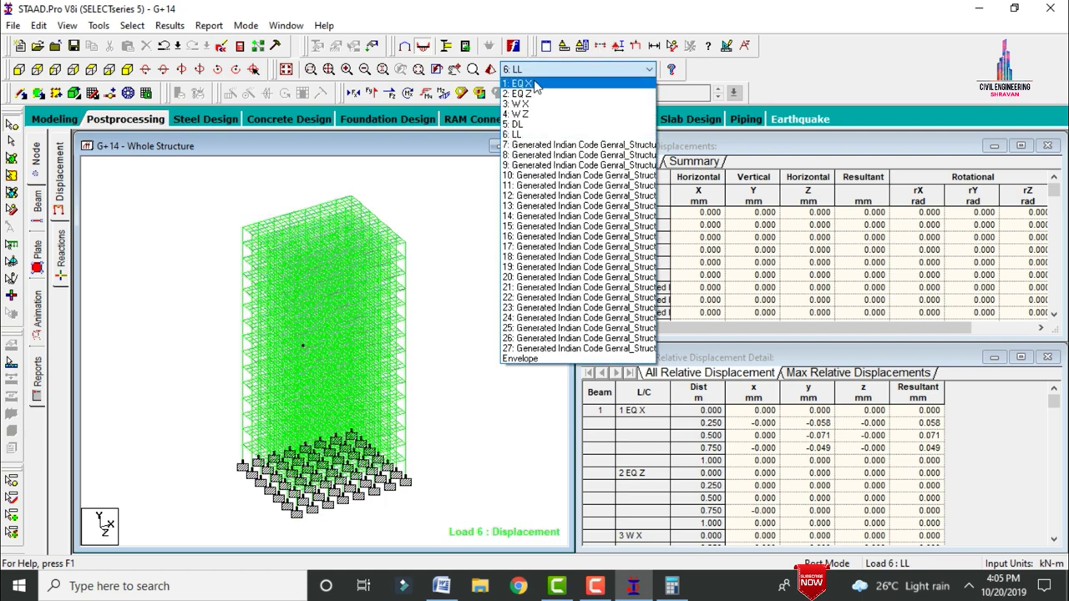
{"action": "left_click", "coordinate": [517, 125]}
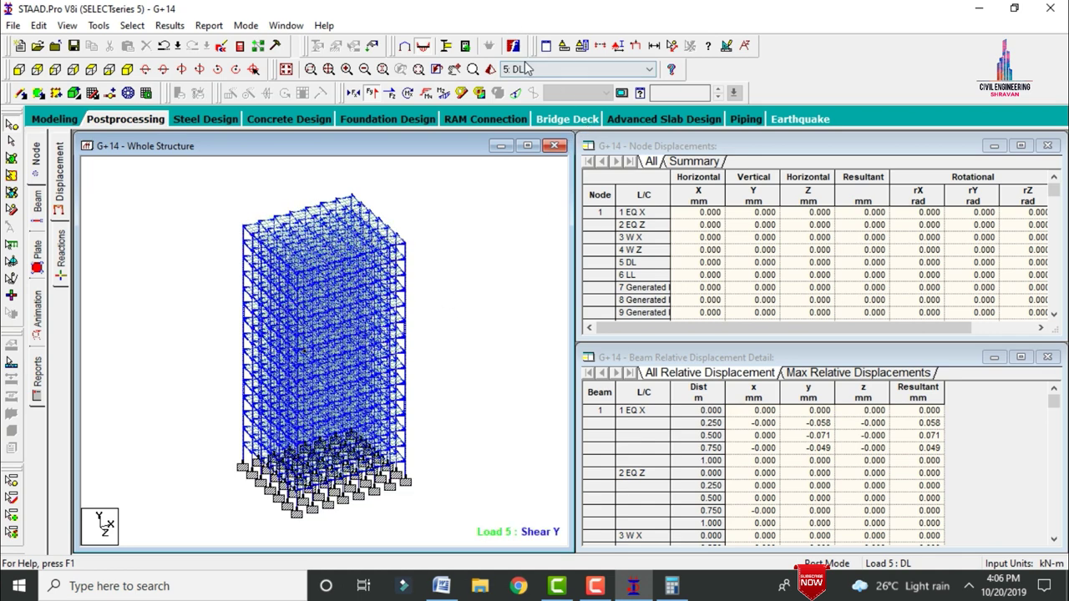
{"action": "left_click", "coordinate": [443, 93]}
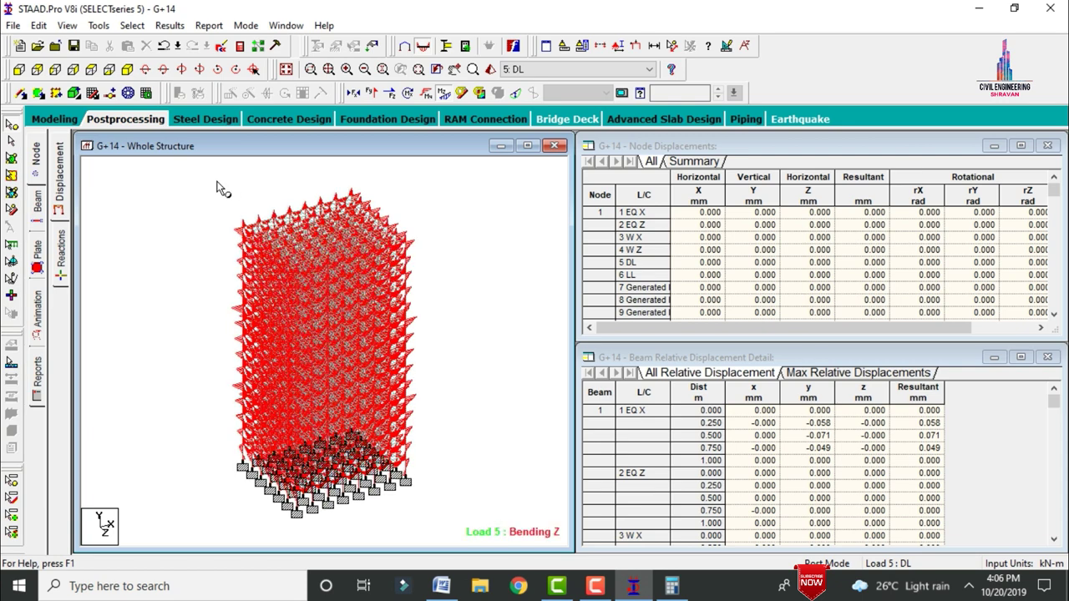
Display the Max Absolute plate stress contour with normal fill for load case 5: DL and inspect it.
{"action": "left_click", "coordinate": [37, 251]}
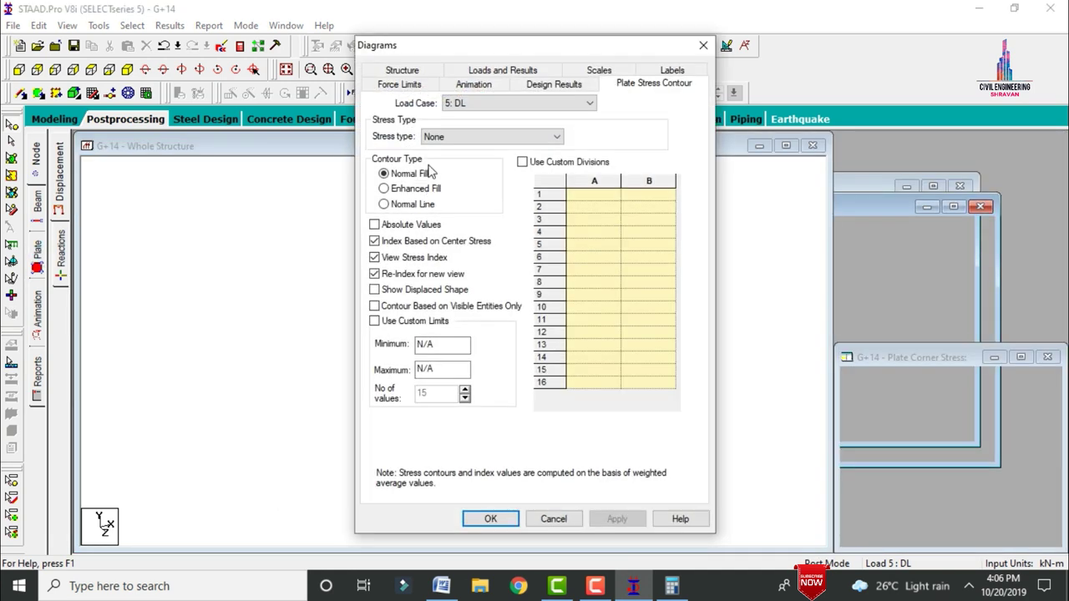
{"action": "left_click", "coordinate": [468, 137]}
{"action": "left_click", "coordinate": [446, 149]}
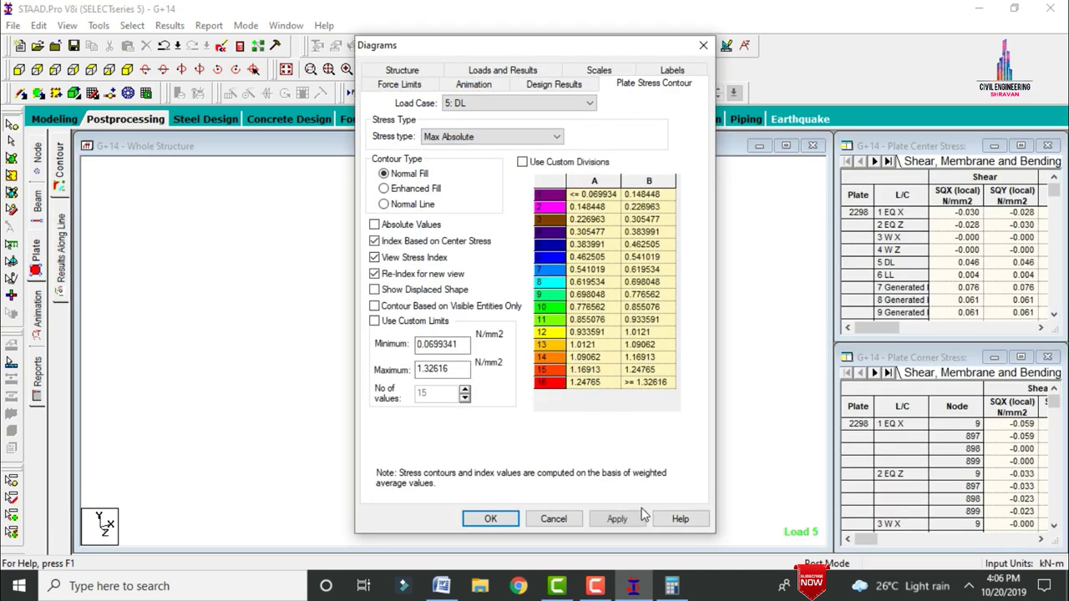
{"action": "left_click", "coordinate": [621, 522]}
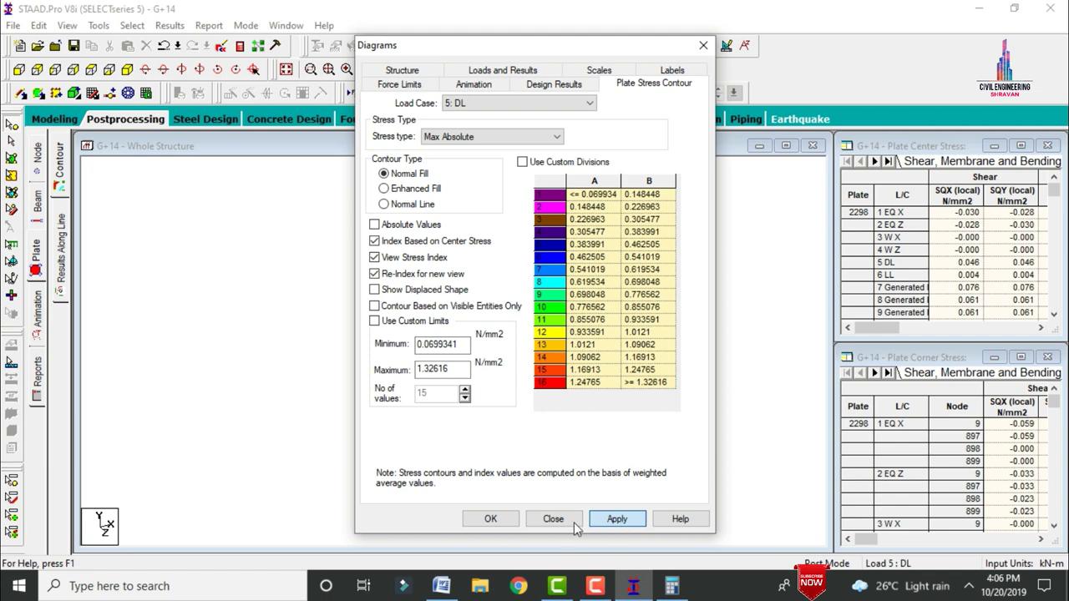
{"action": "left_click", "coordinate": [496, 521]}
{"action": "left_click_drag", "start_coordinate": [482, 528], "coordinate": [528, 346]}
{"action": "left_click_drag", "start_coordinate": [610, 318], "coordinate": [613, 423]}
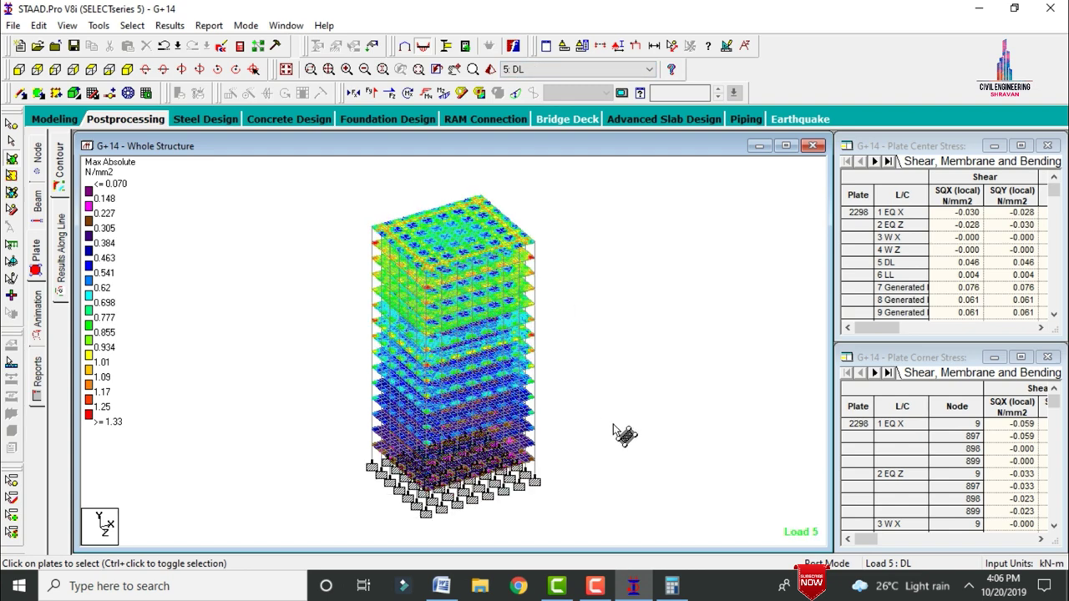
Return to modeling mode and set the concrete design code to IS456.
{"action": "left_click", "coordinate": [65, 122]}
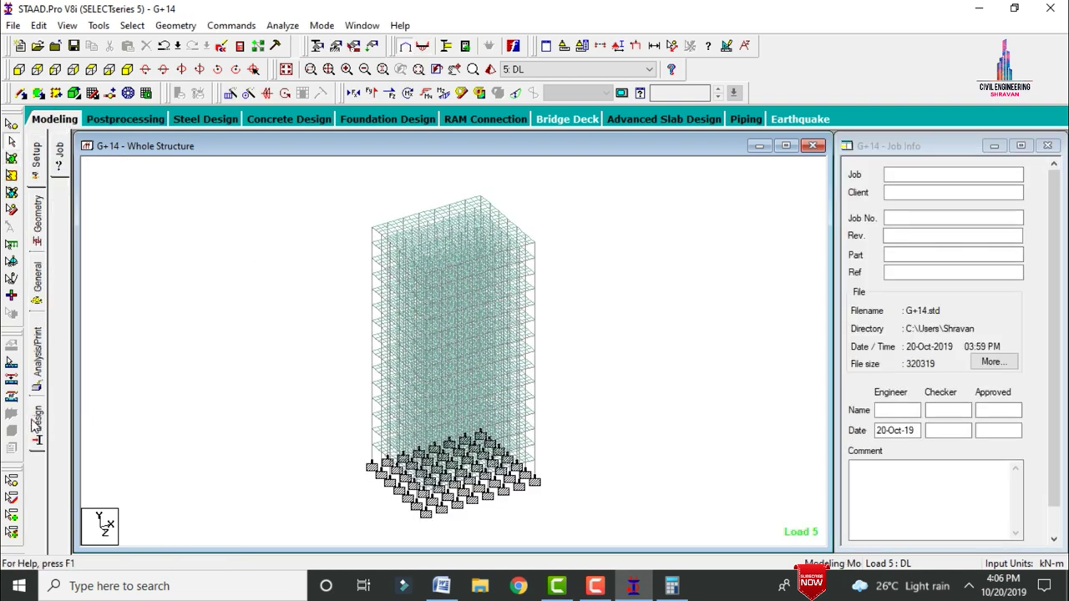
{"action": "left_click", "coordinate": [35, 424]}
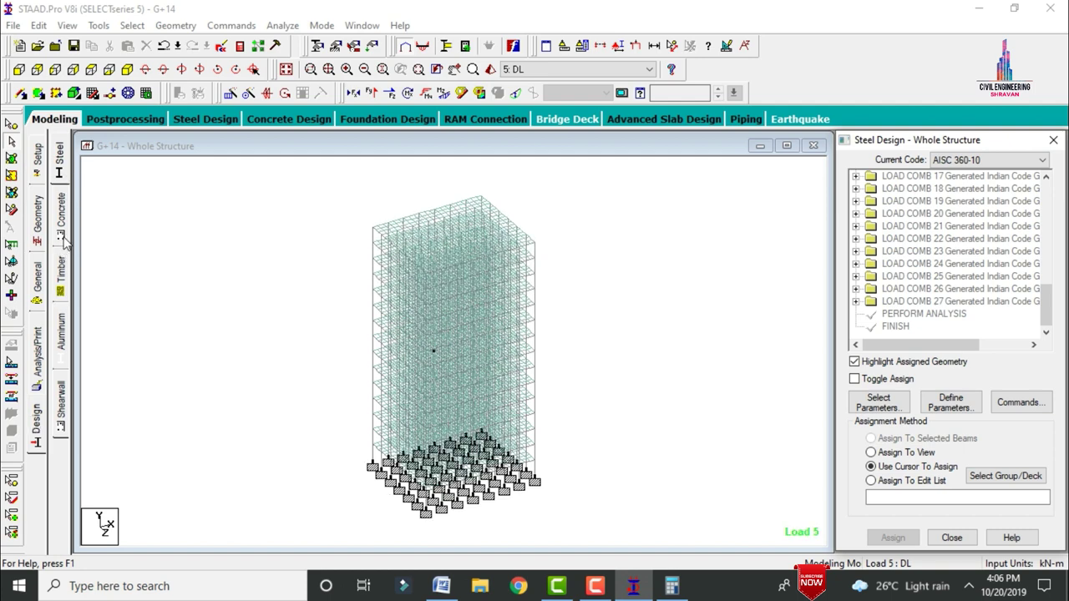
{"action": "left_click", "coordinate": [64, 240]}
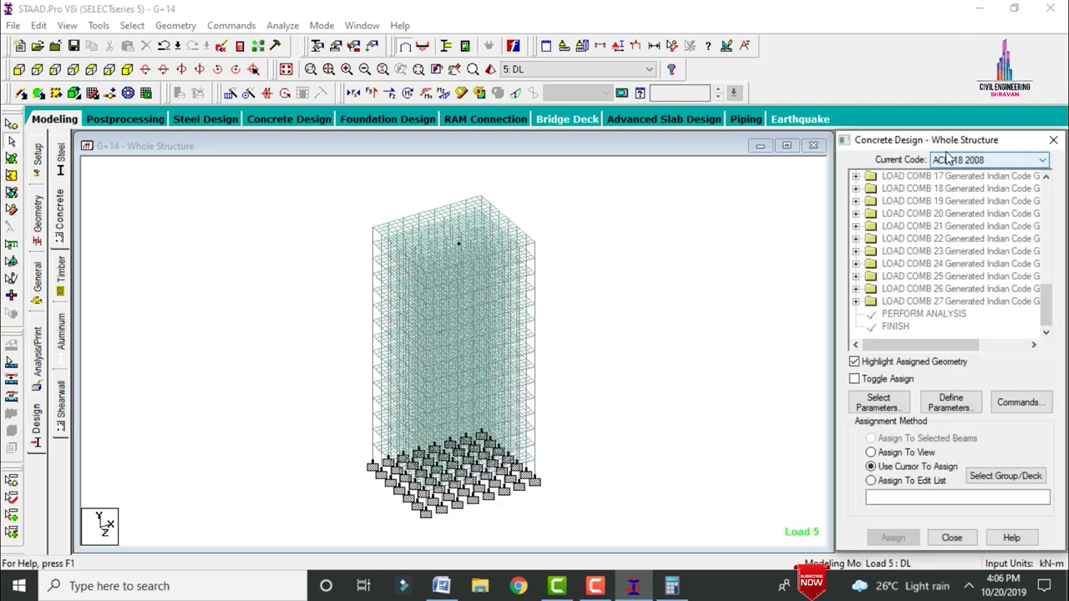
{"action": "left_click", "coordinate": [954, 162]}
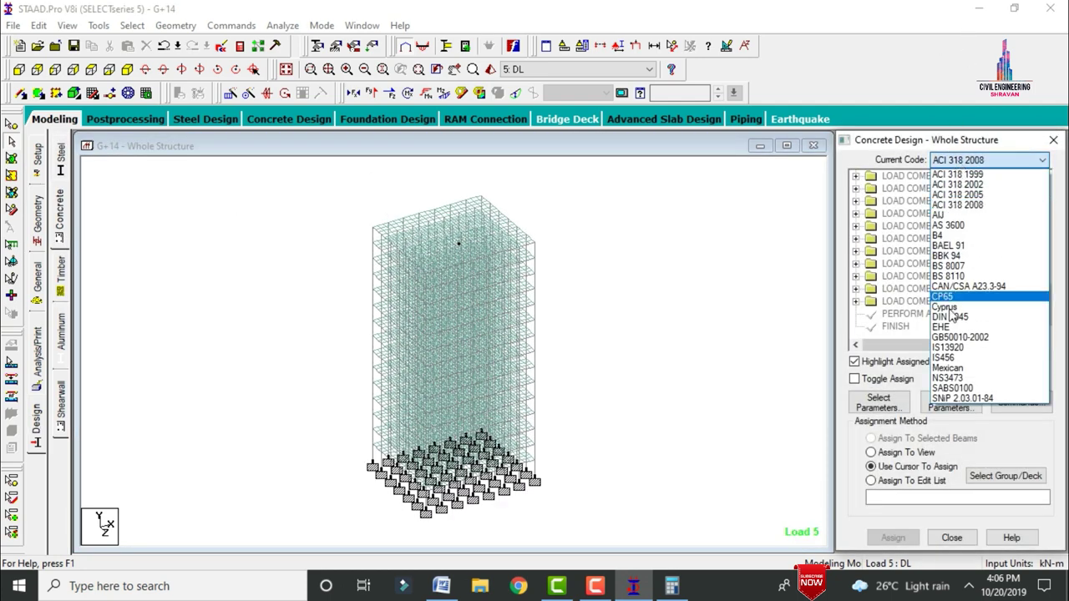
{"action": "left_click", "coordinate": [947, 359]}
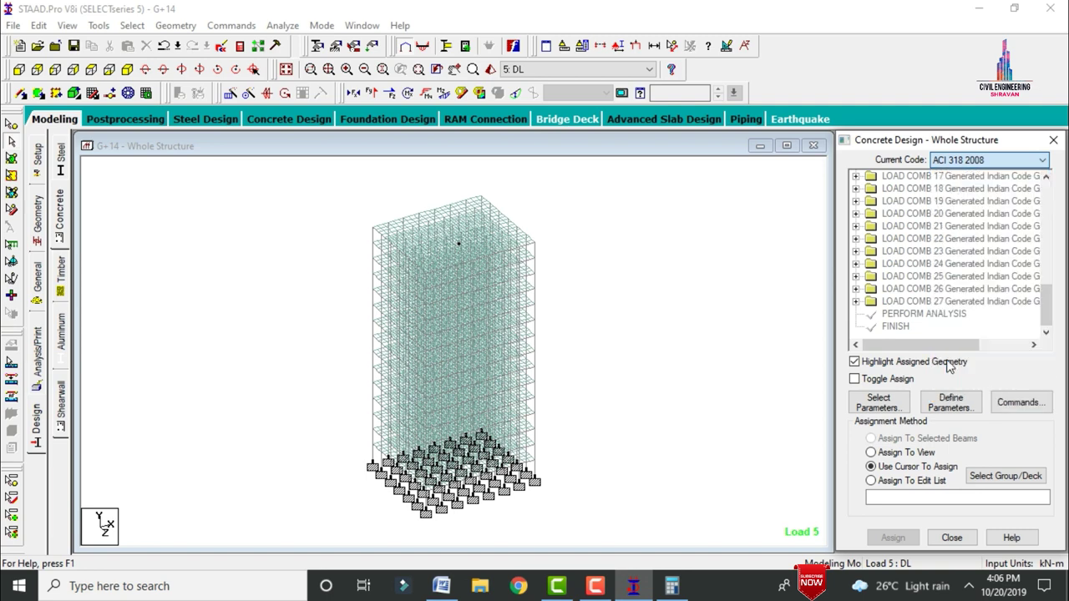
Limit the selected design parameters to Fc, Fymain, Fysec, Maxmain, Maxsec, Md1 and Md2.
{"action": "left_click", "coordinate": [878, 402]}
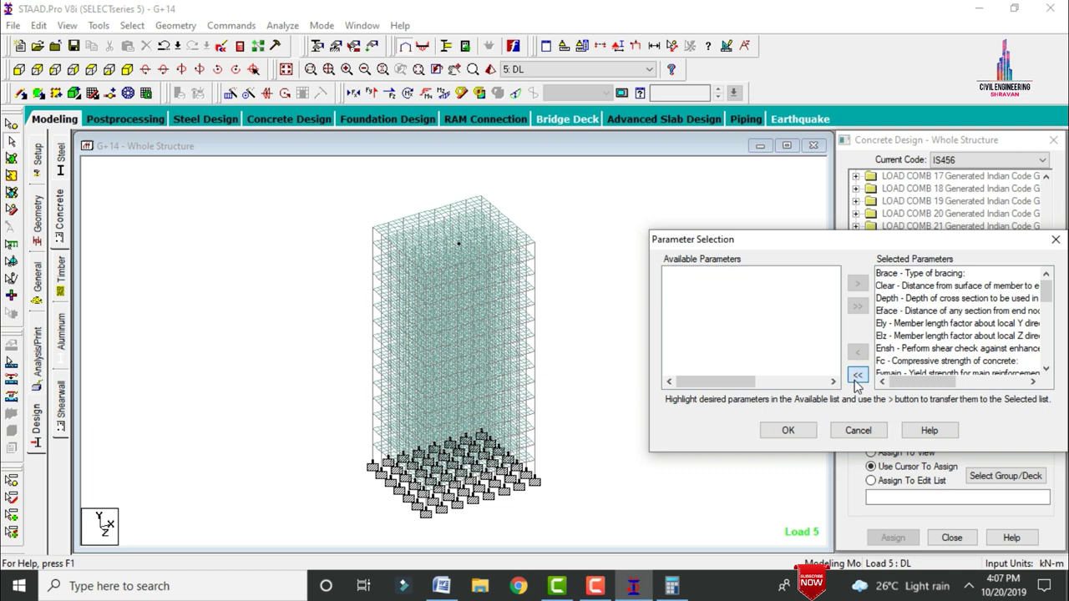
{"action": "left_click", "coordinate": [858, 376]}
{"action": "double_click", "coordinate": [778, 361]}
{"action": "double_click", "coordinate": [778, 361]}
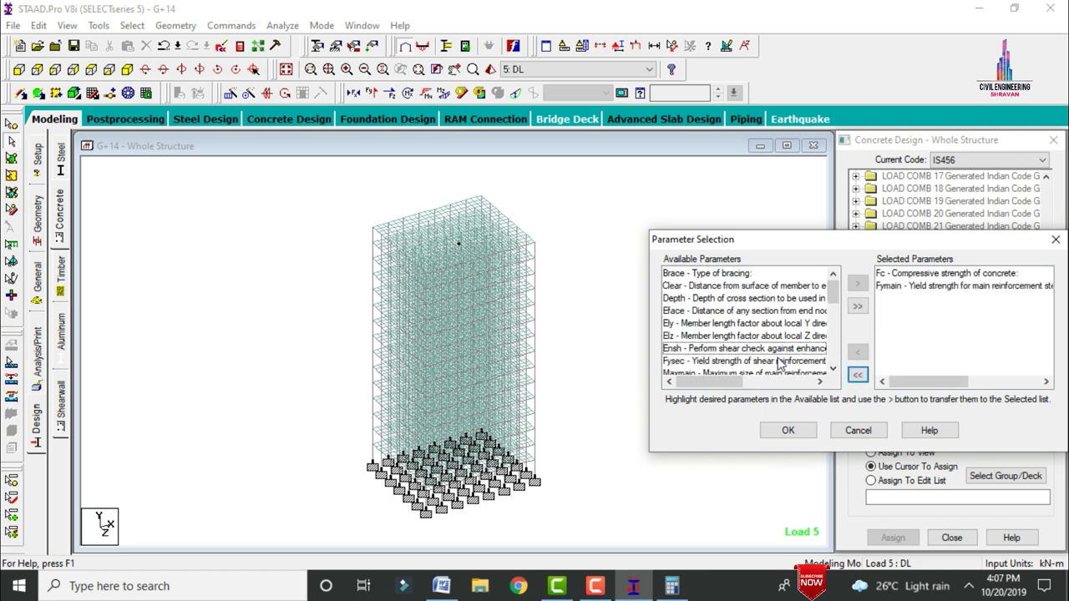
{"action": "double_click", "coordinate": [778, 362]}
{"action": "double_click", "coordinate": [778, 361]}
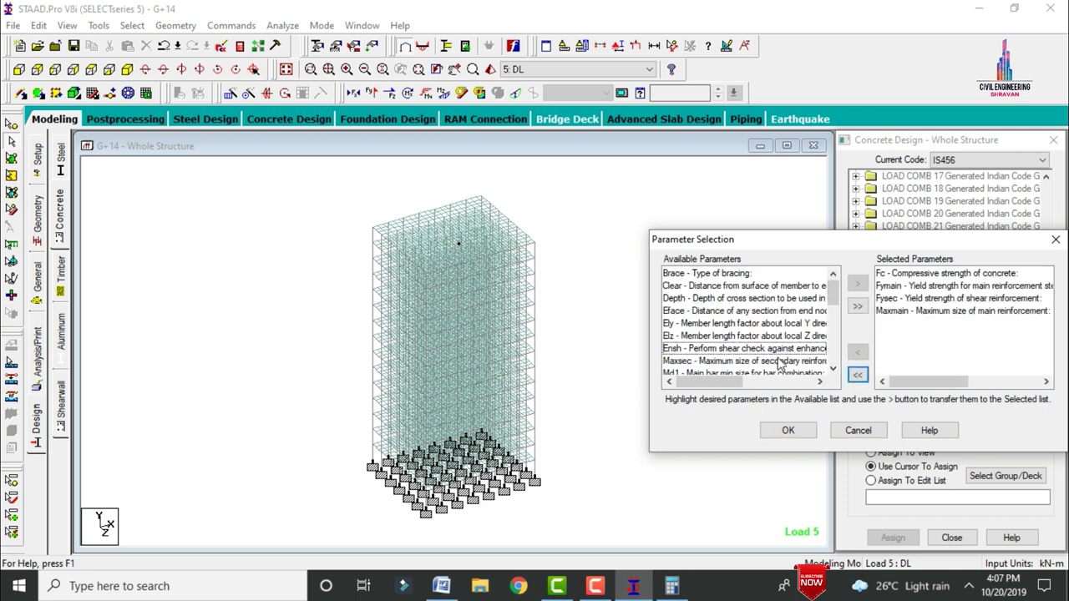
{"action": "double_click", "coordinate": [778, 362]}
{"action": "left_click", "coordinate": [779, 362]}
{"action": "double_click", "coordinate": [778, 361]}
{"action": "double_click", "coordinate": [778, 361]}
{"action": "left_click", "coordinate": [777, 432]}
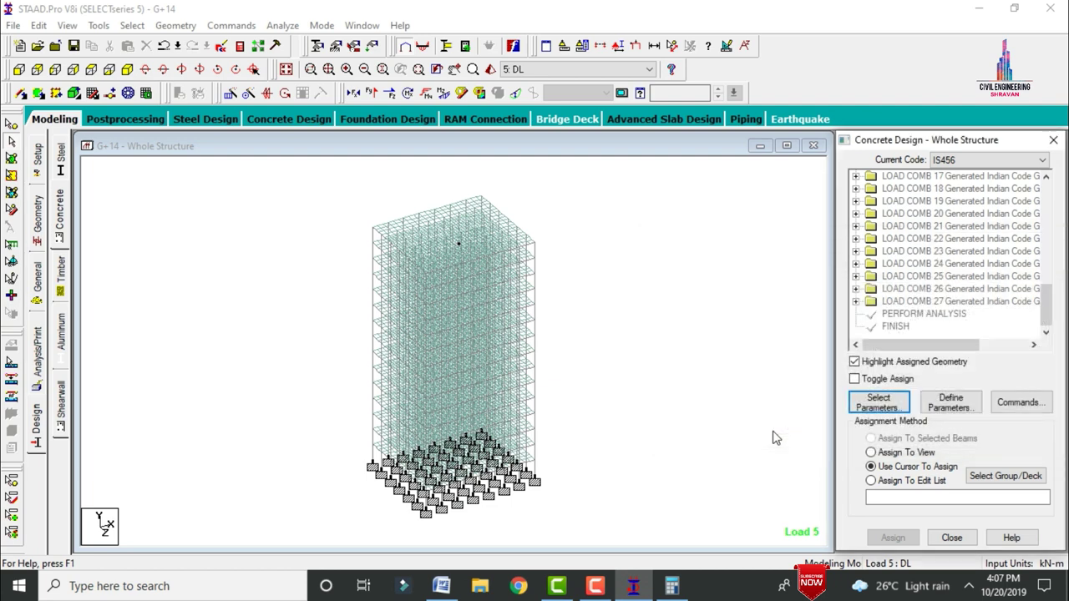
Define the FC design parameter with a concrete compressive strength of 30000 kN/m2 and add it.
{"action": "left_click", "coordinate": [949, 402]}
{"action": "left_click_drag", "start_coordinate": [589, 230], "coordinate": [454, 206]}
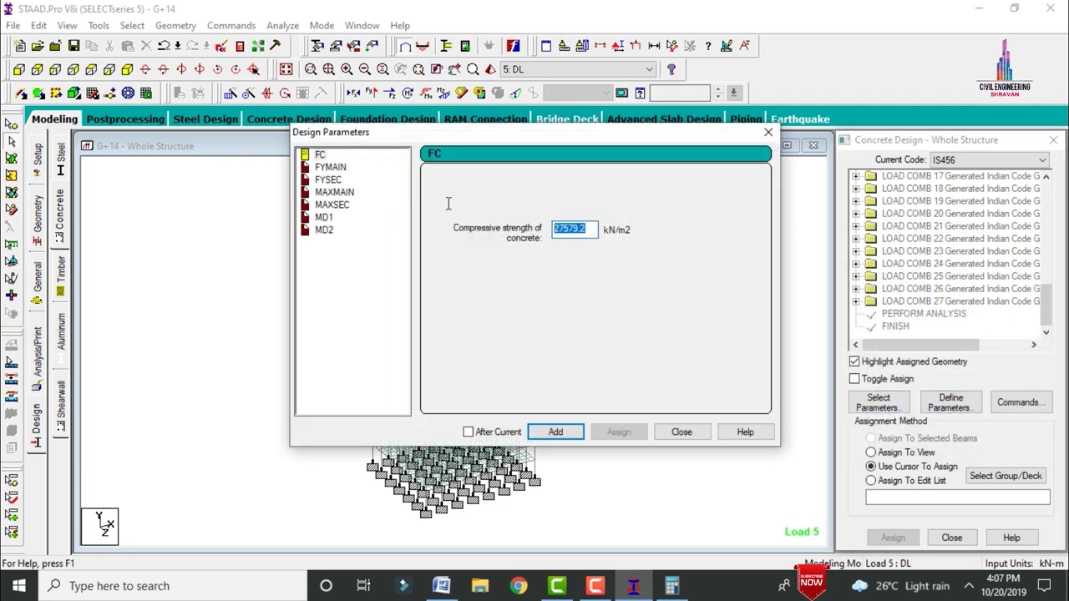
{"action": "type", "text": "30000"}
{"action": "left_click", "coordinate": [556, 432]}
Add the FYMAIN and FYSEC parameters, each with a reinforcement yield strength of 500000 kN/m2.
{"action": "left_click", "coordinate": [331, 167]}
{"action": "left_click_drag", "start_coordinate": [589, 233], "coordinate": [485, 228]}
{"action": "type", "text": "500000"}
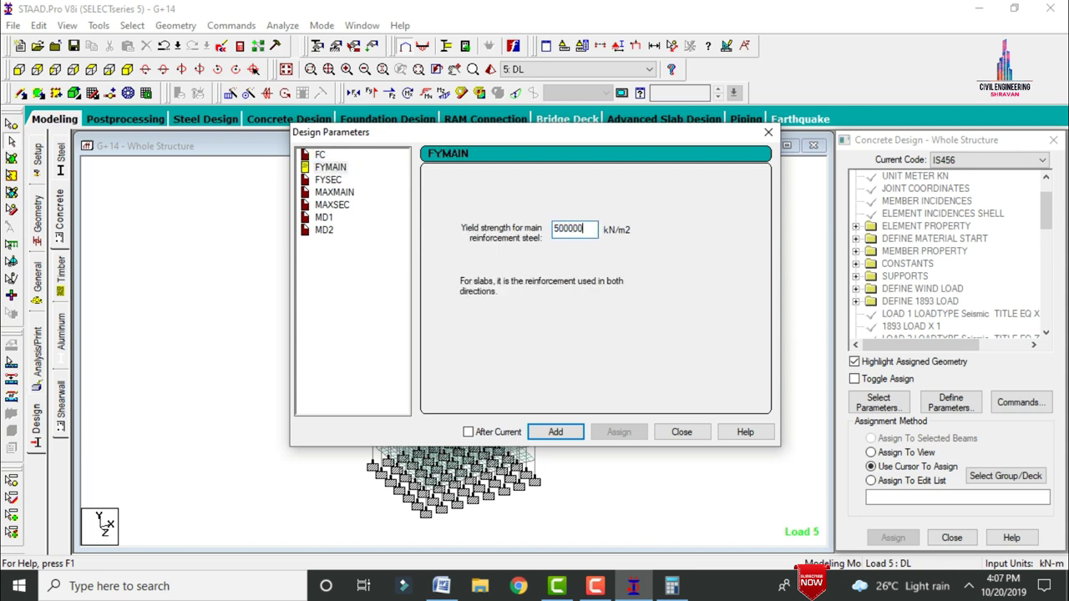
{"action": "left_click", "coordinate": [552, 432]}
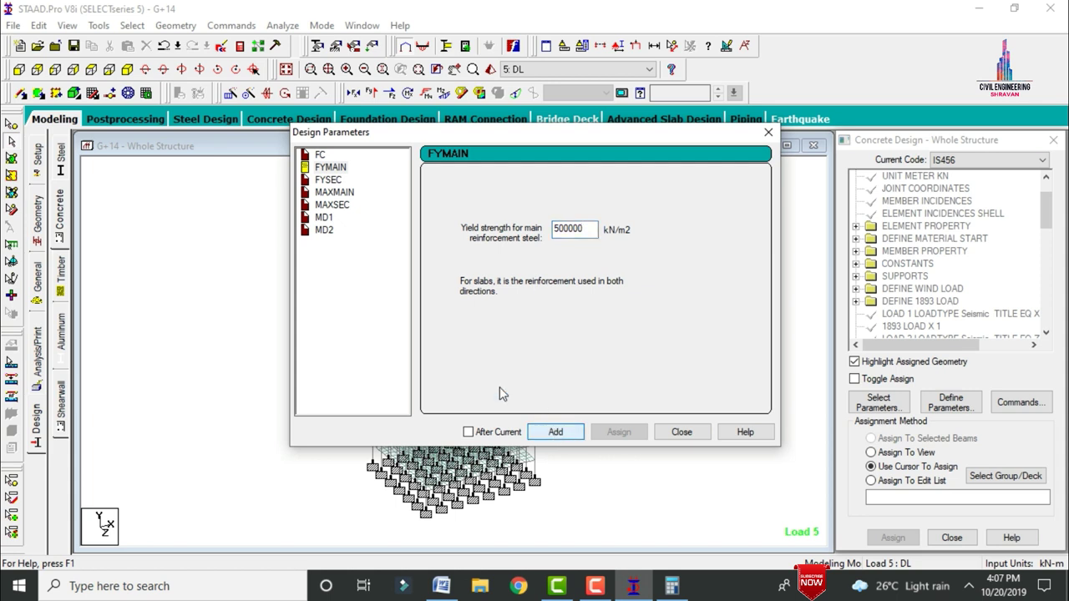
{"action": "left_click", "coordinate": [334, 181]}
{"action": "left_click_drag", "start_coordinate": [575, 232], "coordinate": [458, 216]}
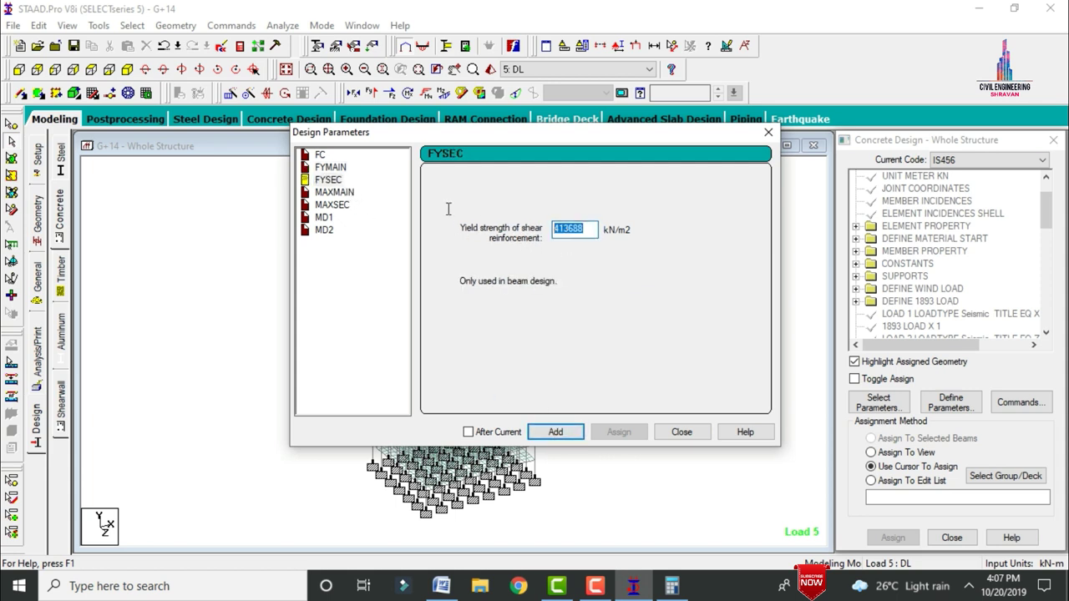
{"action": "type", "text": "500000"}
{"action": "left_click", "coordinate": [554, 431]}
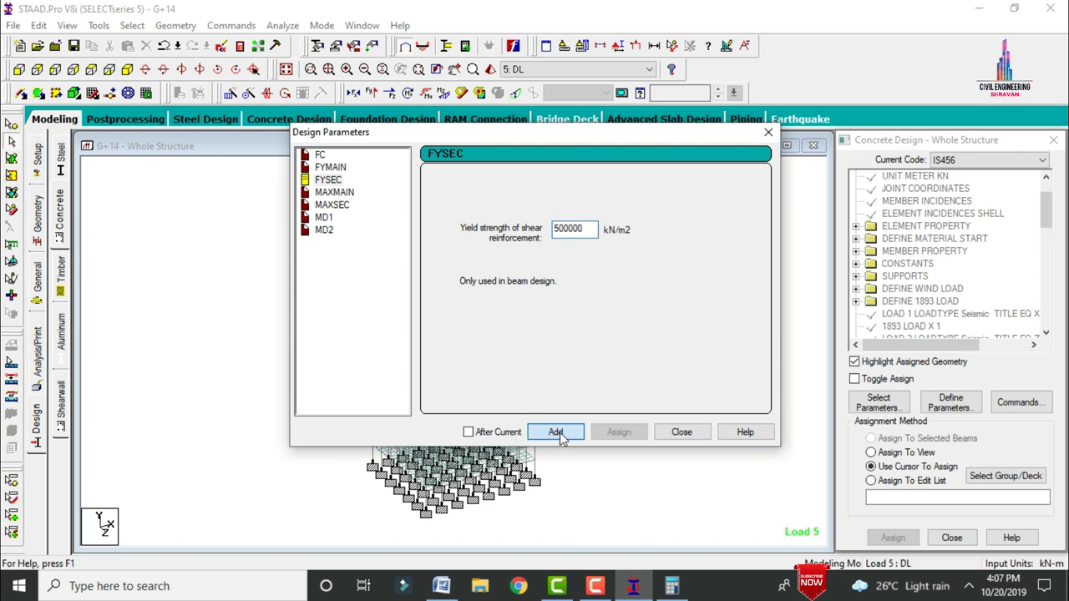
Add the maximum reinforcement sizes: MAXMAIN at 20 mm and MAXSEC at 16 mm.
{"action": "left_click", "coordinate": [338, 193]}
{"action": "left_click", "coordinate": [456, 260]}
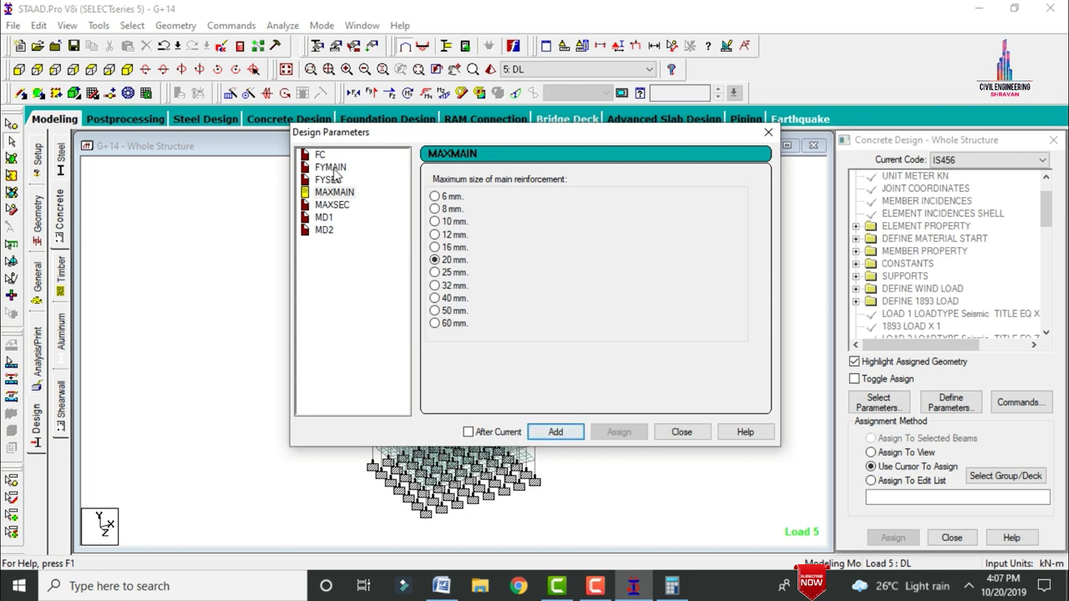
{"action": "left_click", "coordinate": [336, 205]}
{"action": "left_click", "coordinate": [449, 249]}
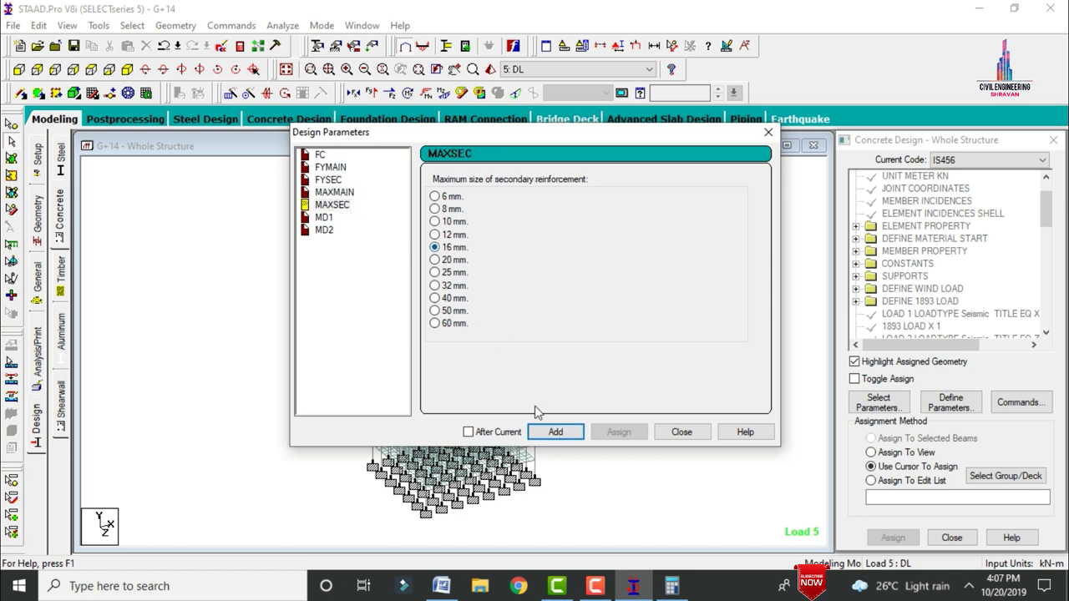
Add the bar combination sizes MD1 at 16 mm and MD2 at 12 mm, and finish defining parameters.
{"action": "left_click", "coordinate": [323, 218]}
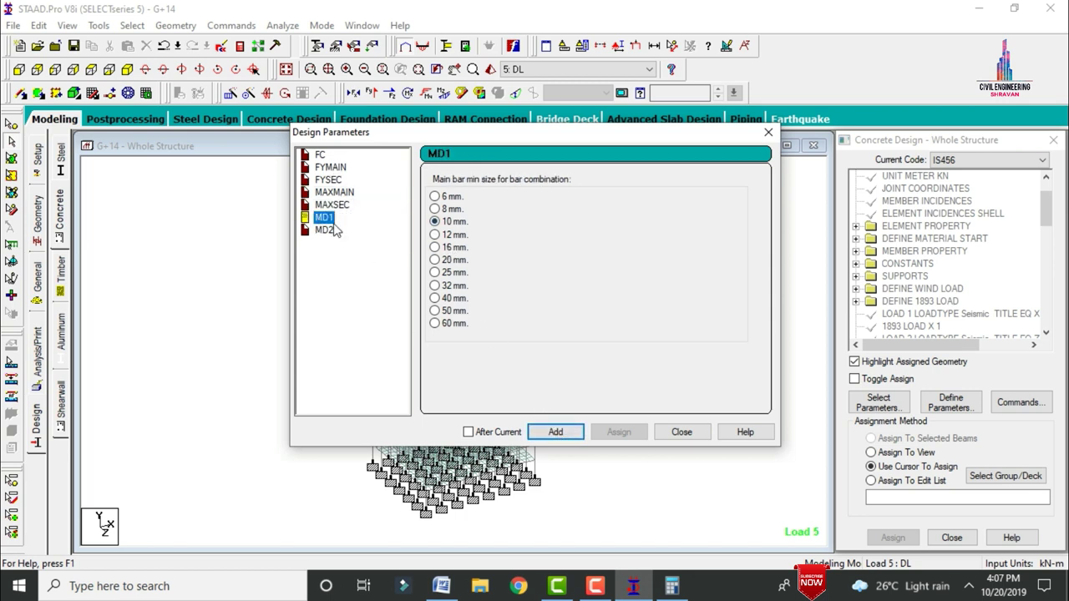
{"action": "left_click", "coordinate": [436, 248]}
{"action": "left_click", "coordinate": [554, 432]}
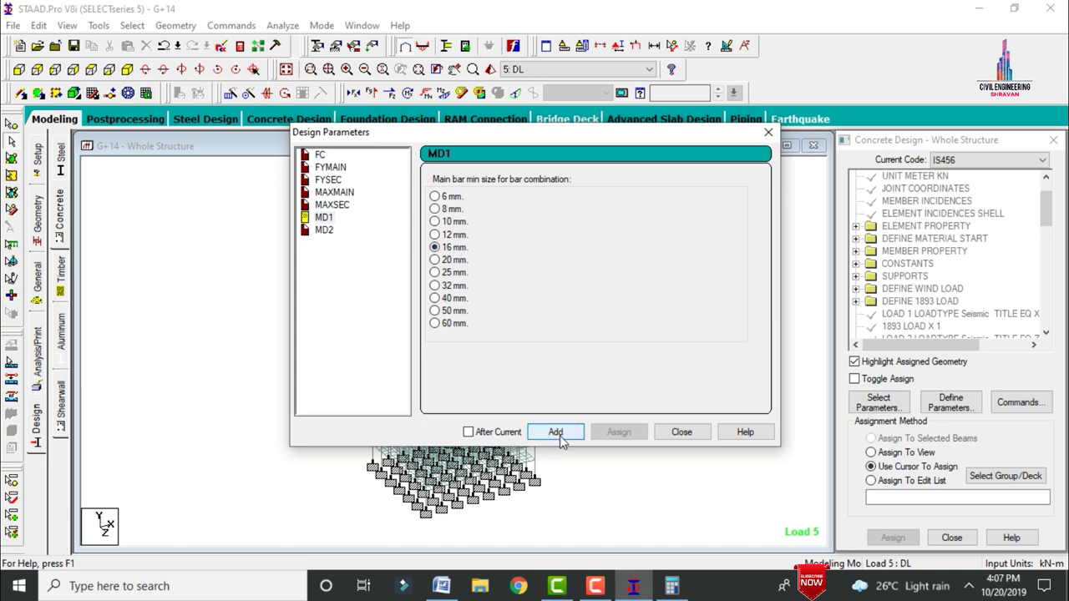
{"action": "left_click", "coordinate": [324, 230]}
{"action": "left_click", "coordinate": [435, 235]}
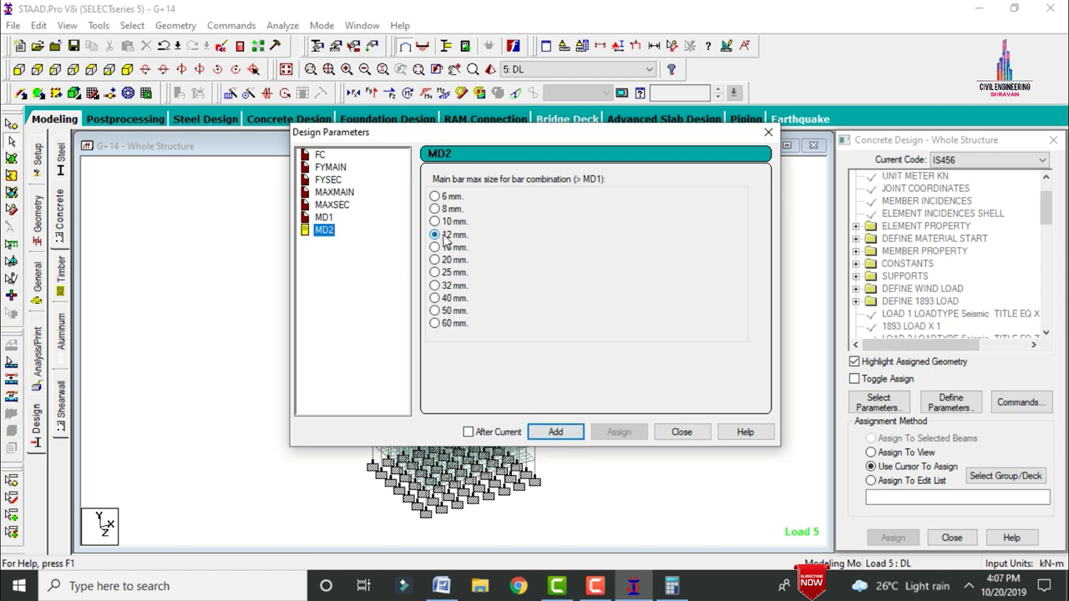
{"action": "left_click", "coordinate": [556, 432]}
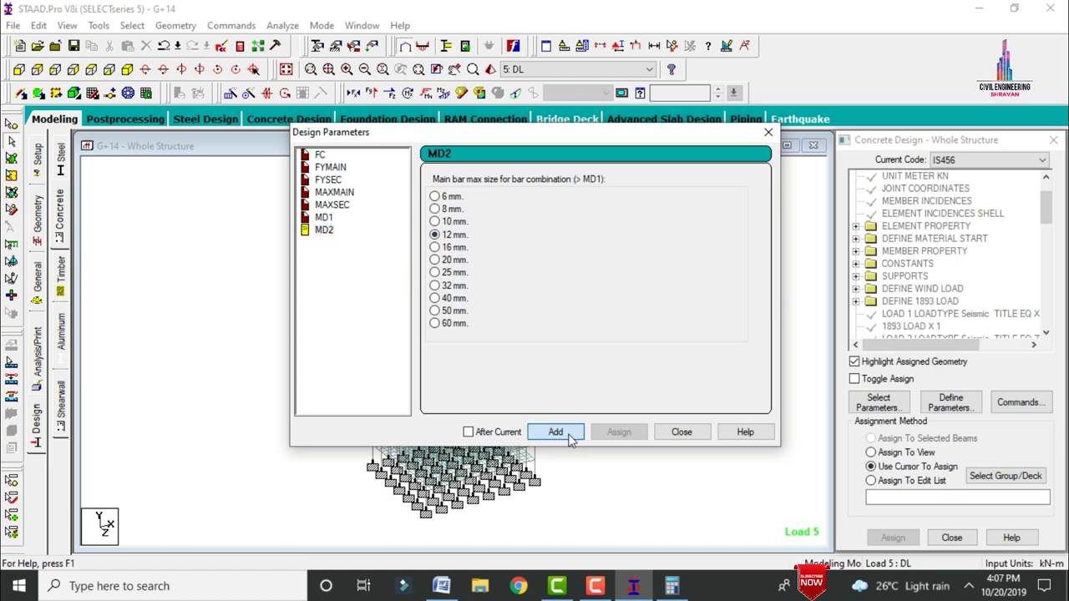
{"action": "left_click", "coordinate": [681, 432]}
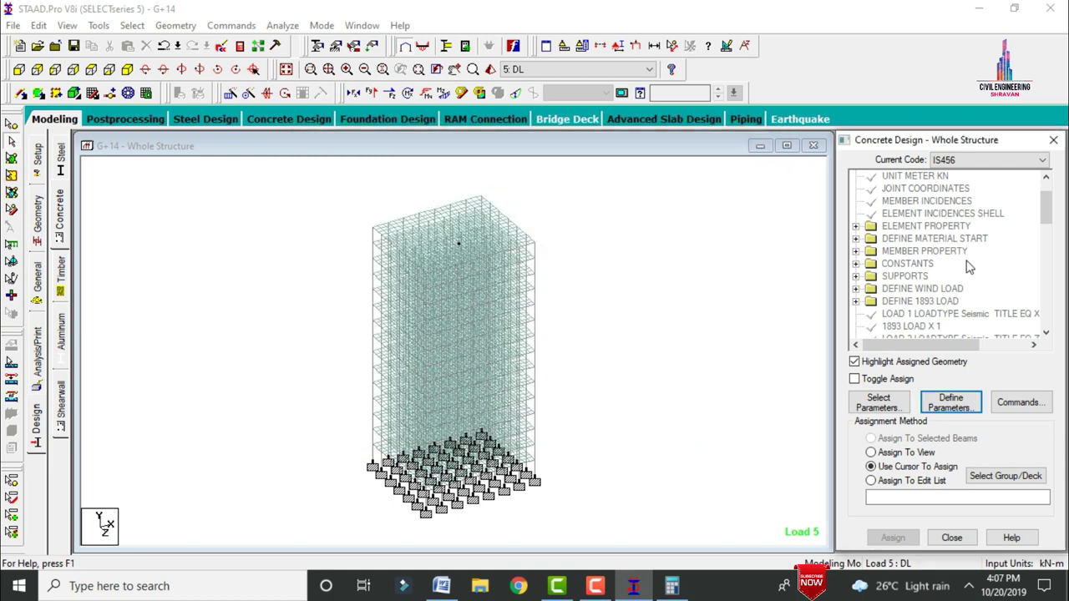
Add the DESIGN BEAM, DESIGN COLUMN, DESIGN SLAB/ELEMENT and TAKE OFF commands to the concrete design.
{"action": "left_click", "coordinate": [1019, 402]}
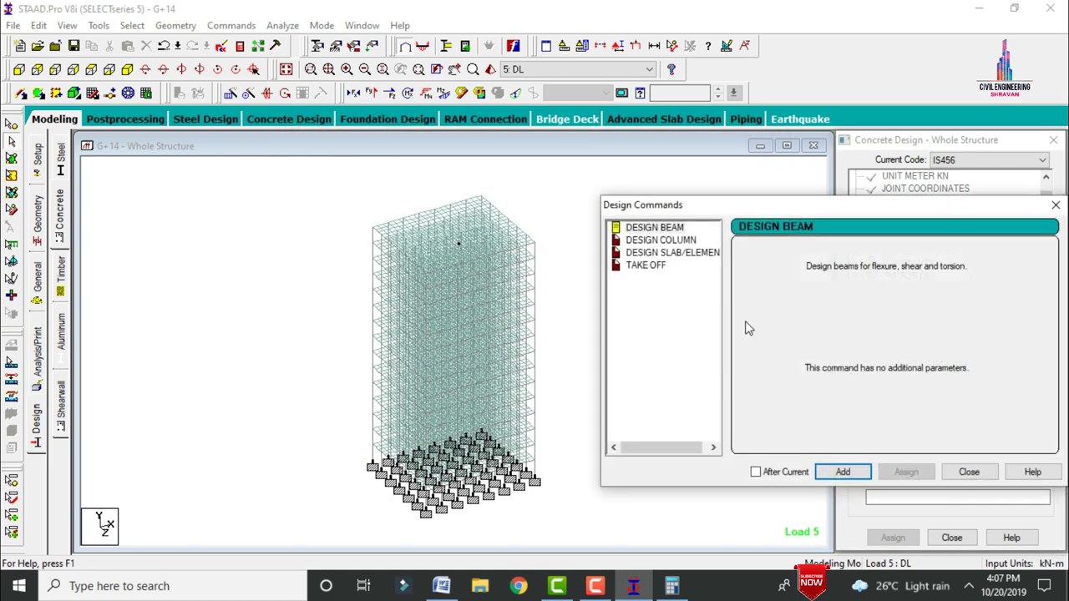
{"action": "left_click", "coordinate": [650, 231]}
{"action": "left_click", "coordinate": [842, 471]}
{"action": "left_click", "coordinate": [661, 241]}
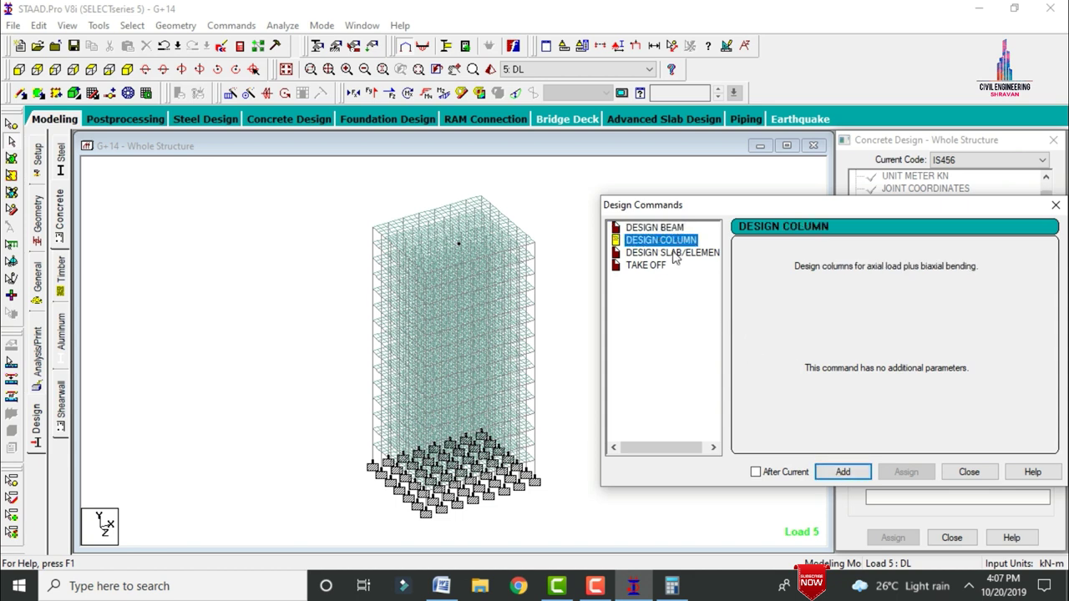
{"action": "left_click", "coordinate": [840, 471]}
{"action": "left_click", "coordinate": [656, 252]}
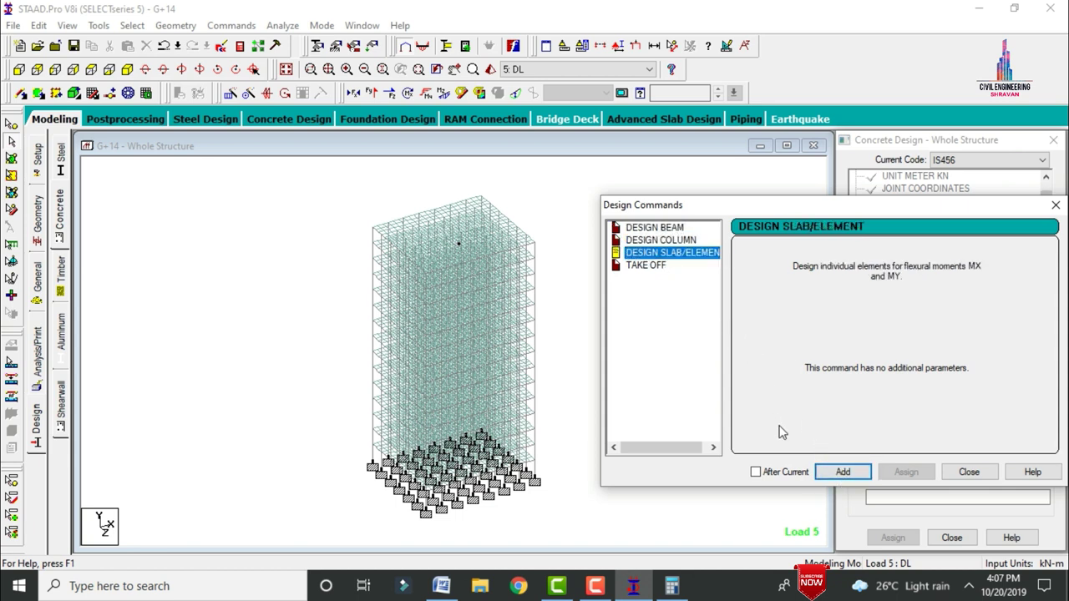
{"action": "left_click", "coordinate": [842, 472]}
{"action": "left_click", "coordinate": [635, 266]}
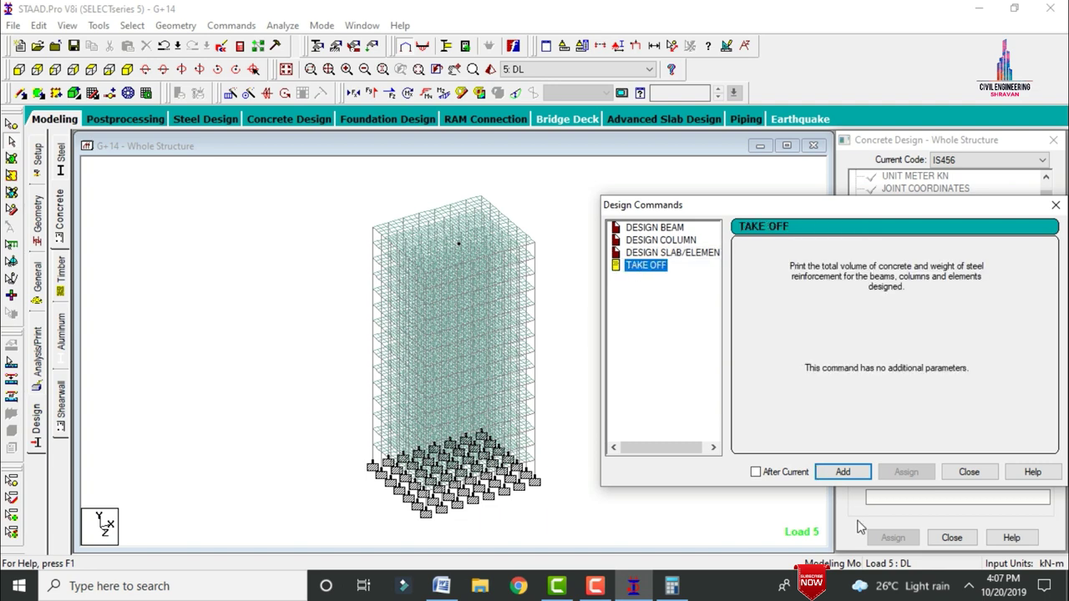
{"action": "left_click", "coordinate": [843, 473]}
{"action": "left_click", "coordinate": [969, 472]}
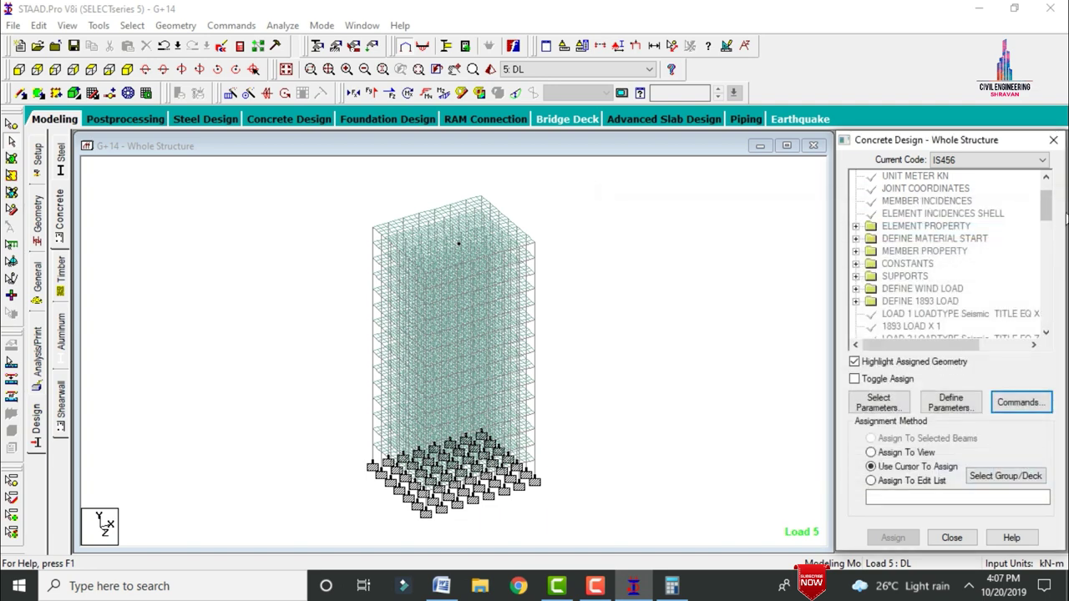
Assign the FC 30000 parameter to the whole structure using Assign To View.
{"action": "left_click_drag", "start_coordinate": [1056, 201], "coordinate": [1054, 281]}
{"action": "left_click", "coordinate": [915, 313]}
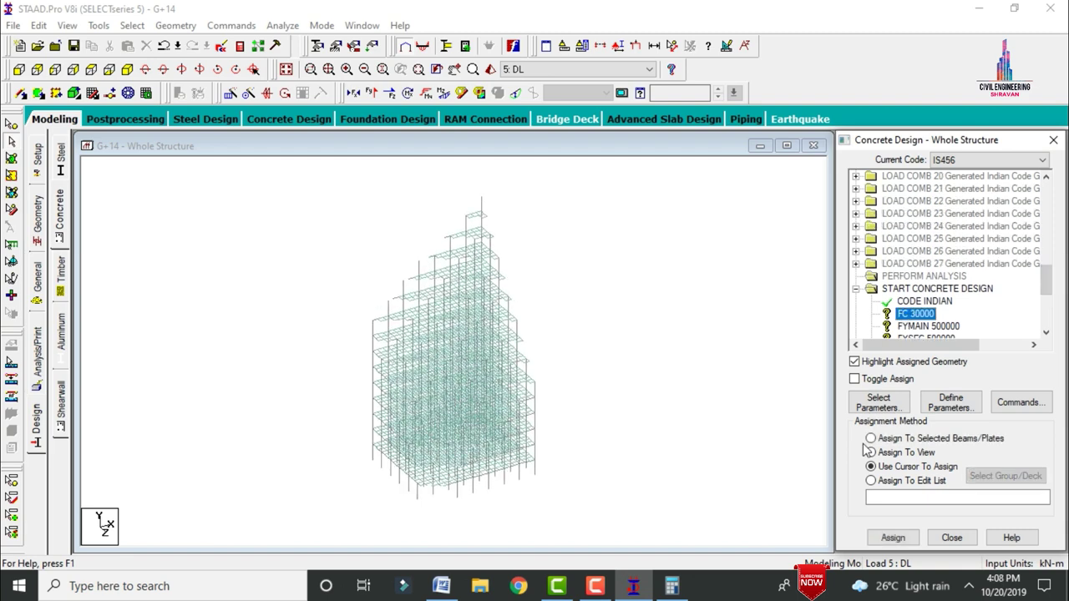
{"action": "left_click", "coordinate": [871, 452]}
{"action": "left_click", "coordinate": [893, 538]}
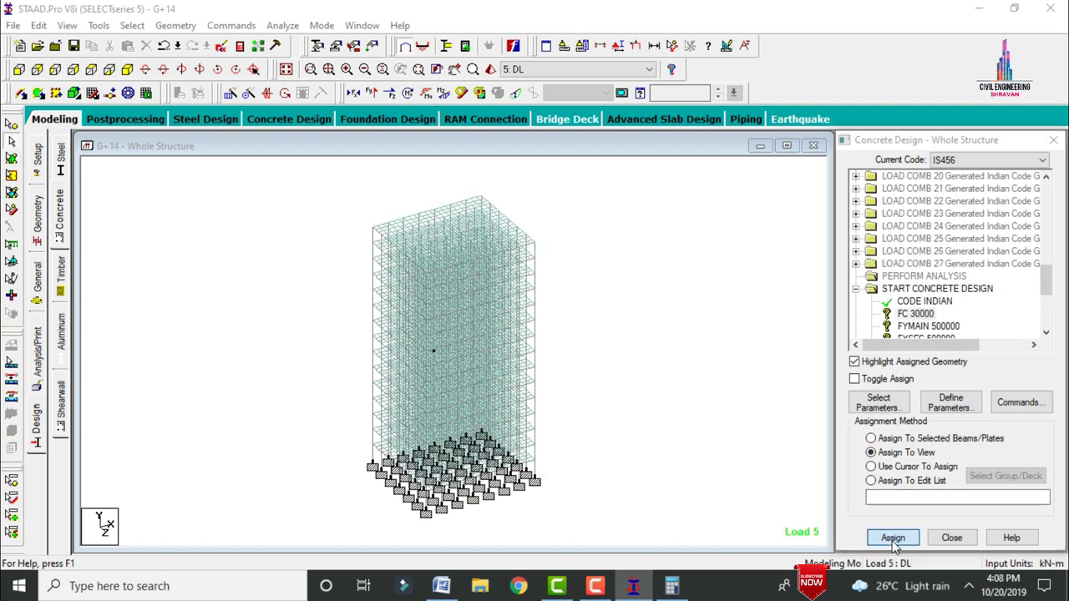
{"action": "left_click", "coordinate": [954, 388]}
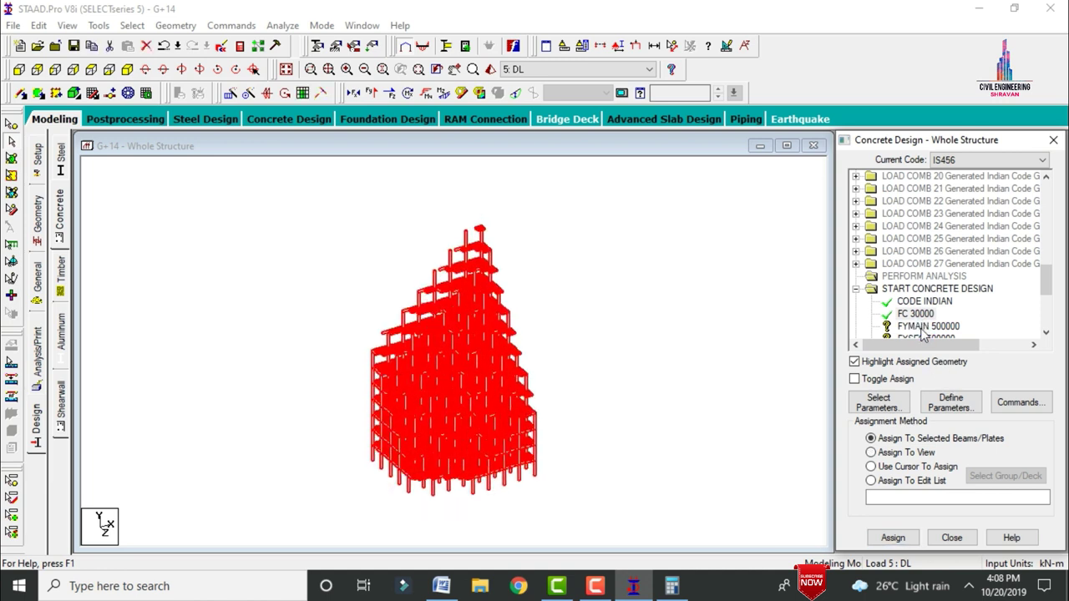
Assign the FYMAIN 500000 parameter to the whole structure using Assign To View.
{"action": "left_click", "coordinate": [918, 325]}
{"action": "left_click", "coordinate": [871, 452]}
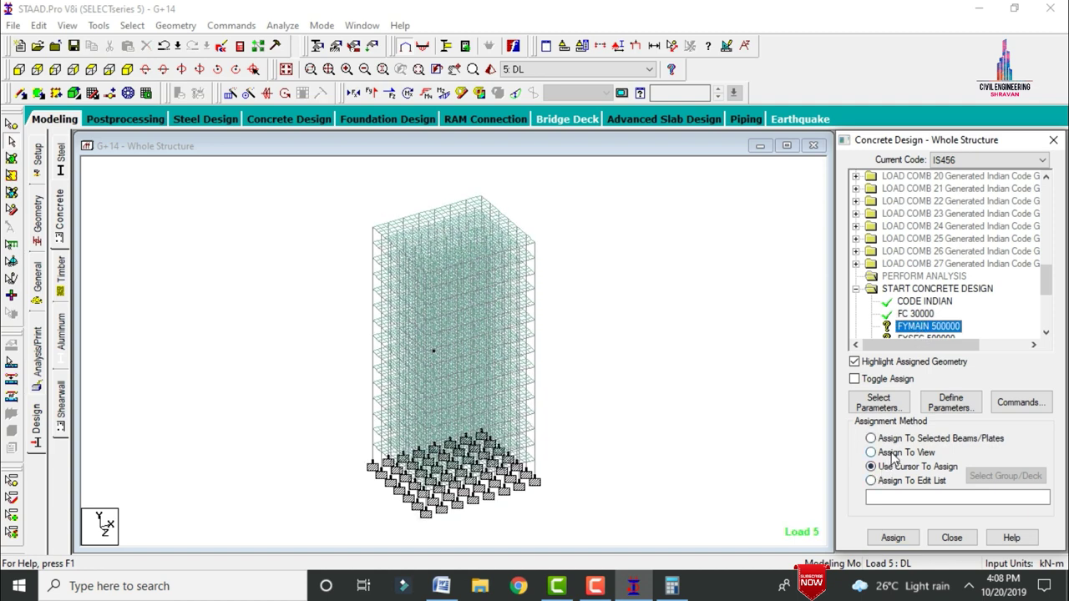
{"action": "left_click", "coordinate": [892, 537]}
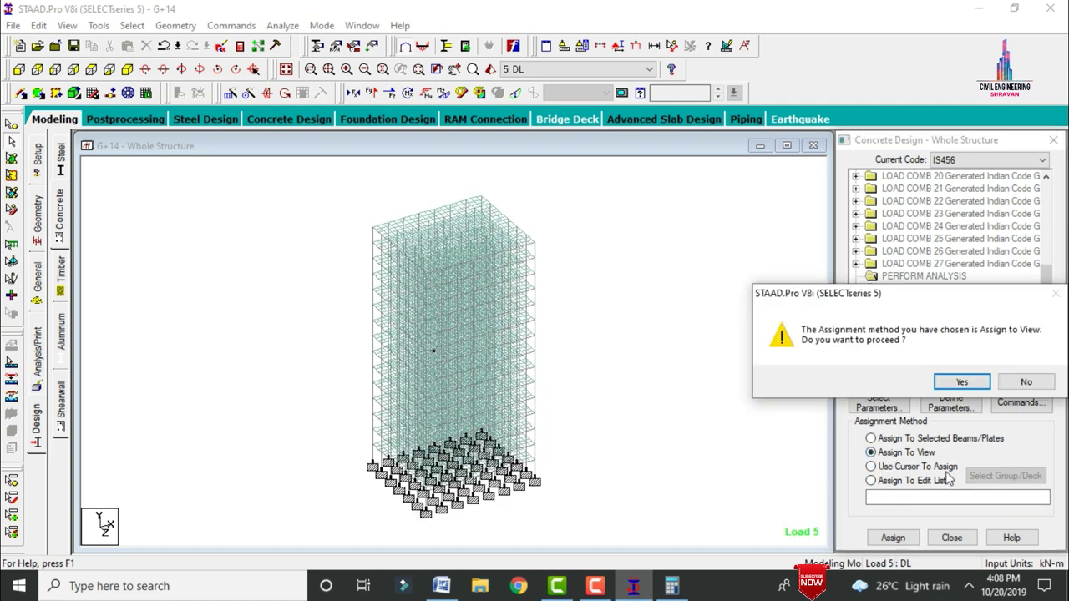
{"action": "left_click", "coordinate": [962, 382]}
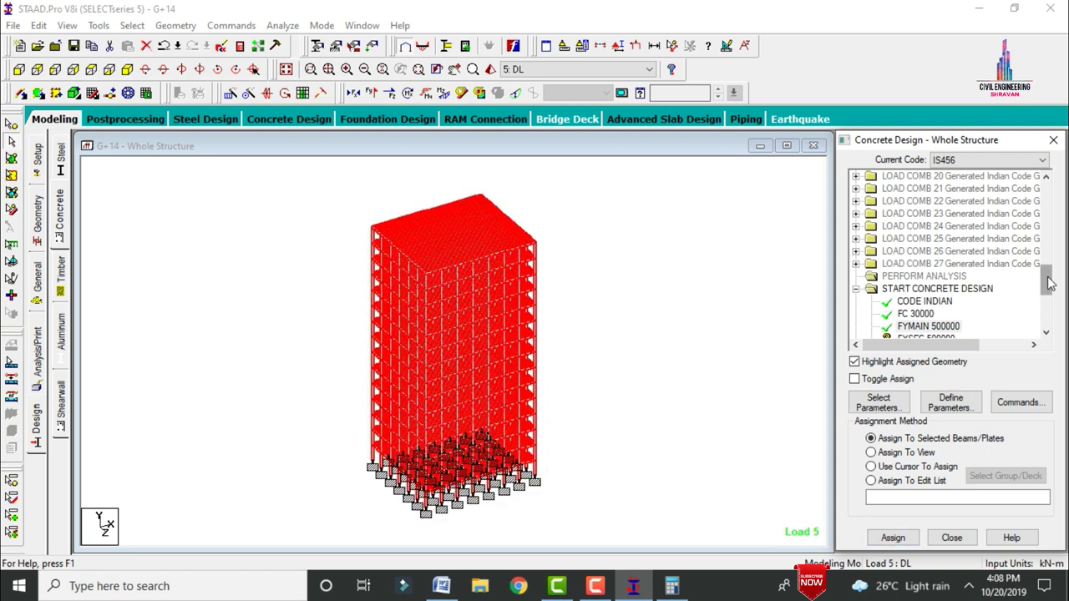
Assign the FYSEC 500000 parameter to the whole structure using Assign To View.
{"action": "left_click_drag", "start_coordinate": [1047, 284], "coordinate": [1050, 296]}
{"action": "left_click", "coordinate": [920, 264]}
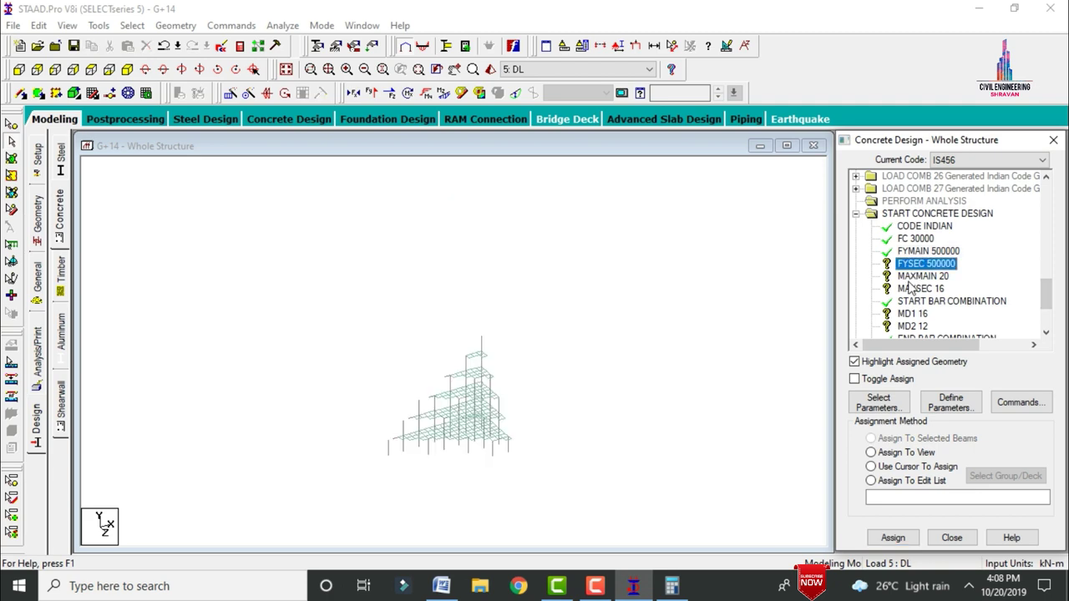
{"action": "left_click", "coordinate": [892, 452]}
{"action": "left_click", "coordinate": [893, 538]}
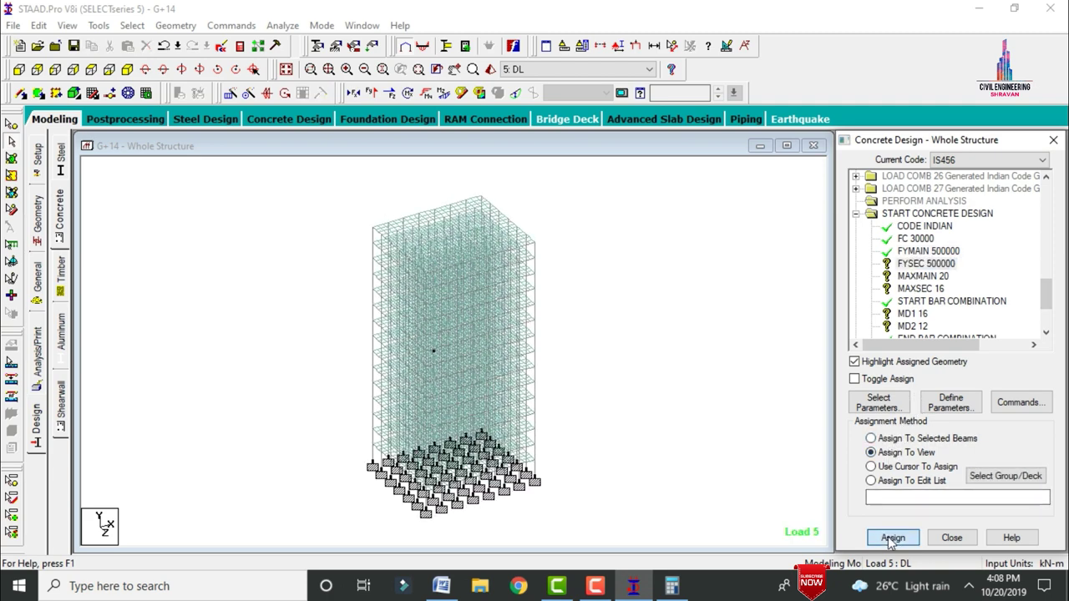
{"action": "left_click", "coordinate": [960, 382]}
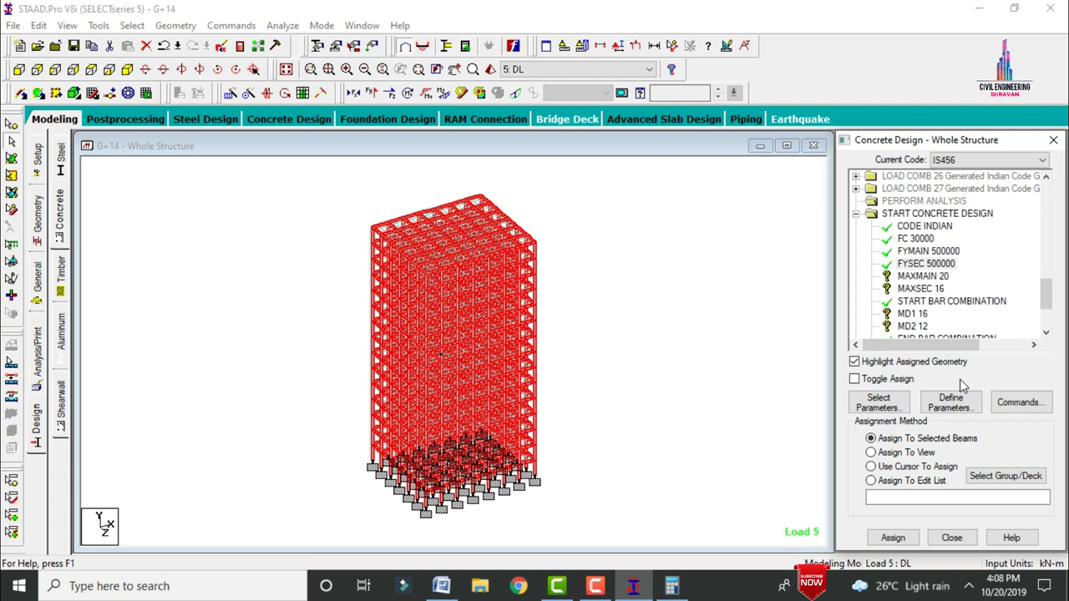
Assign the MAXMAIN 20 parameter to the whole structure using Assign To View.
{"action": "left_click", "coordinate": [909, 277]}
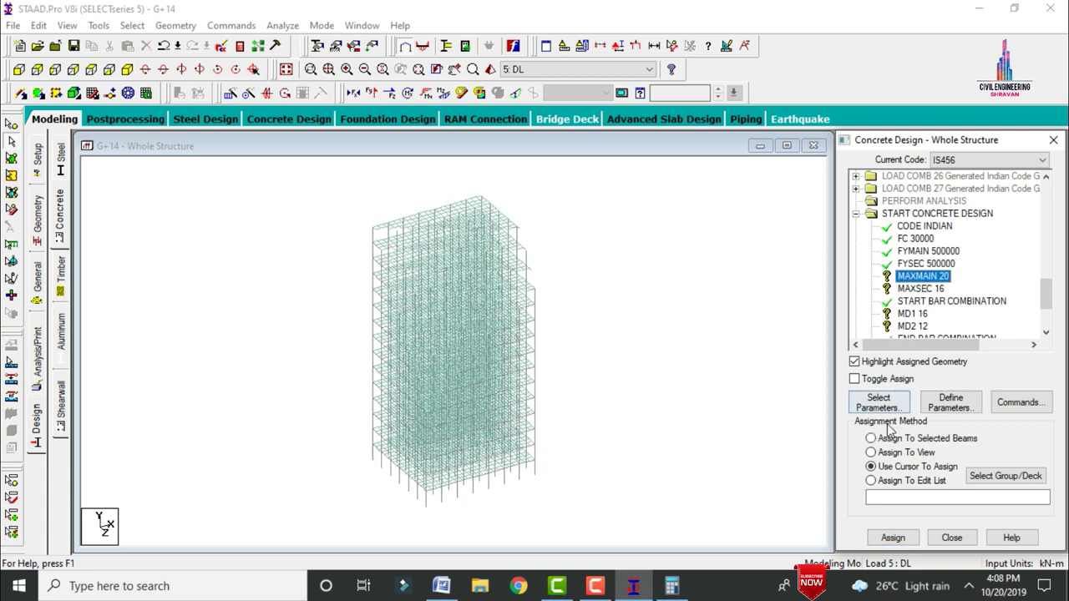
{"action": "left_click", "coordinate": [887, 452]}
{"action": "left_click", "coordinate": [892, 538]}
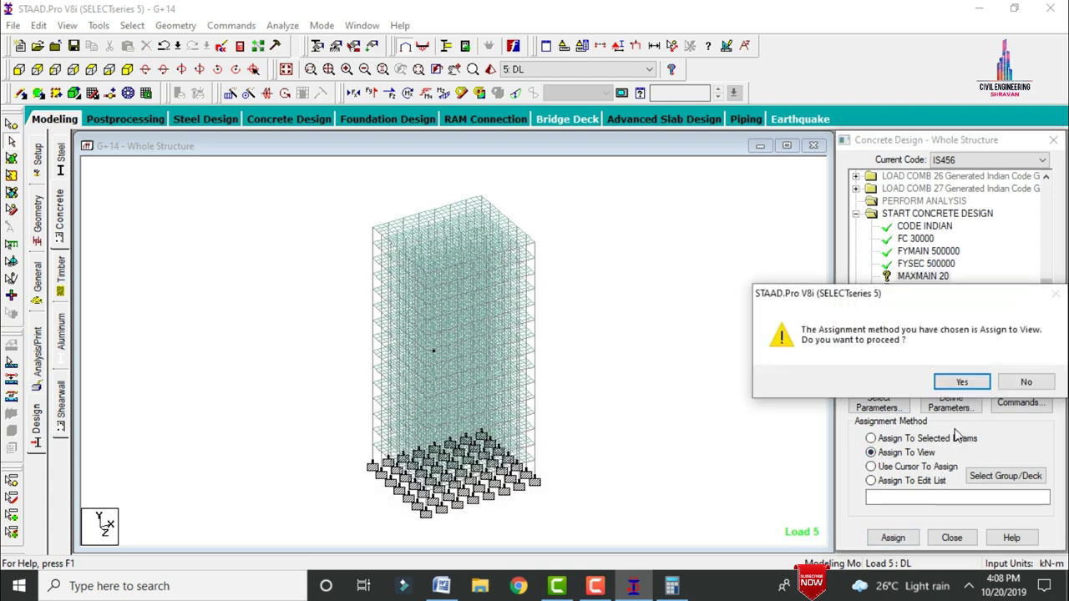
{"action": "left_click", "coordinate": [954, 382]}
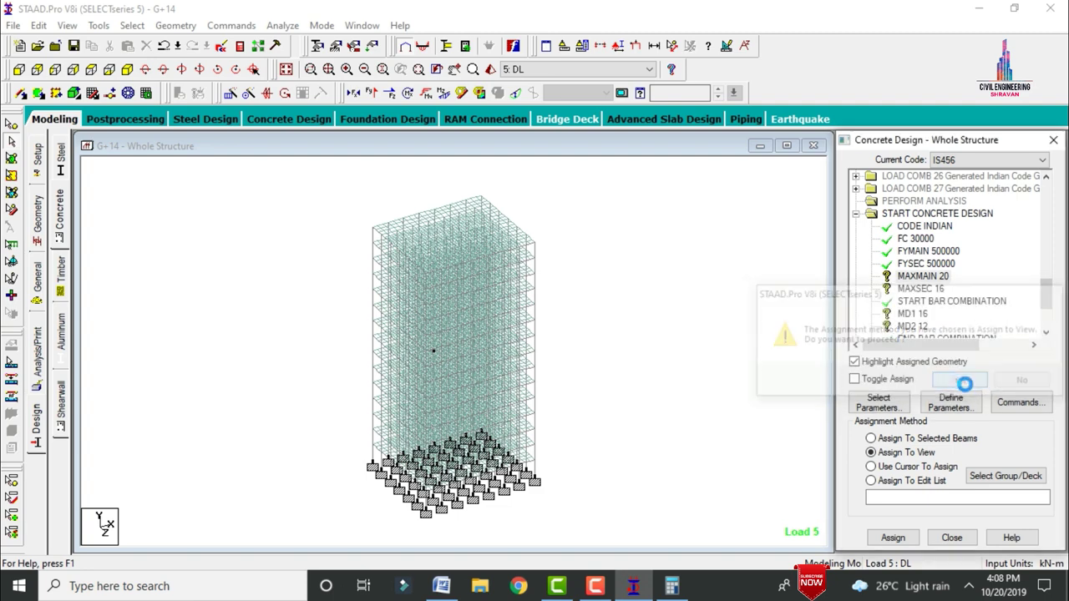
Assign the MAXSEC 16 parameter to the whole structure using Assign To View.
{"action": "left_click", "coordinate": [918, 289]}
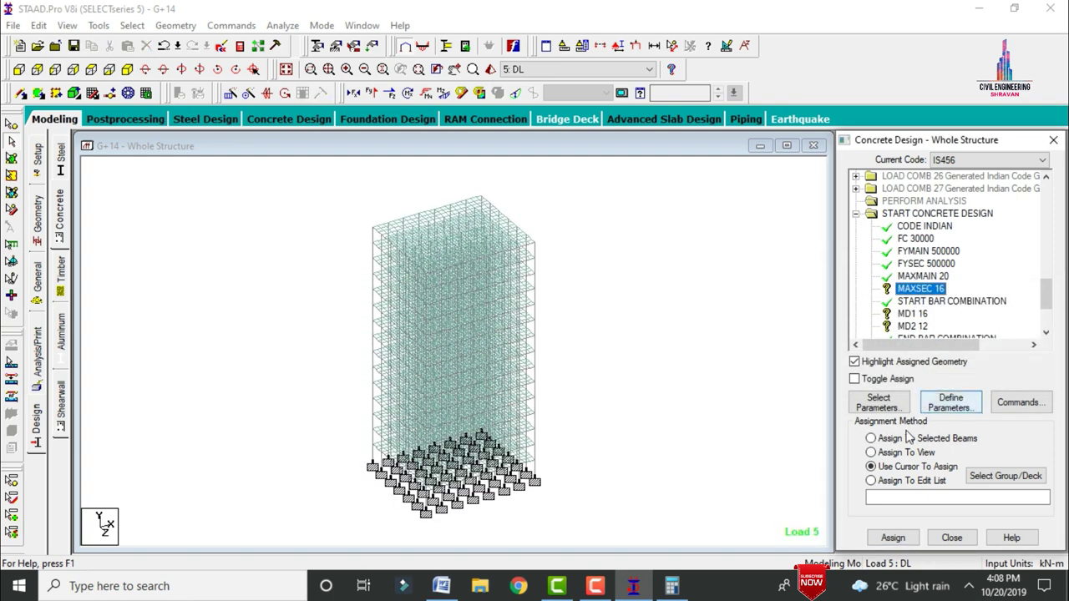
{"action": "left_click", "coordinate": [888, 451]}
{"action": "left_click", "coordinate": [892, 538]}
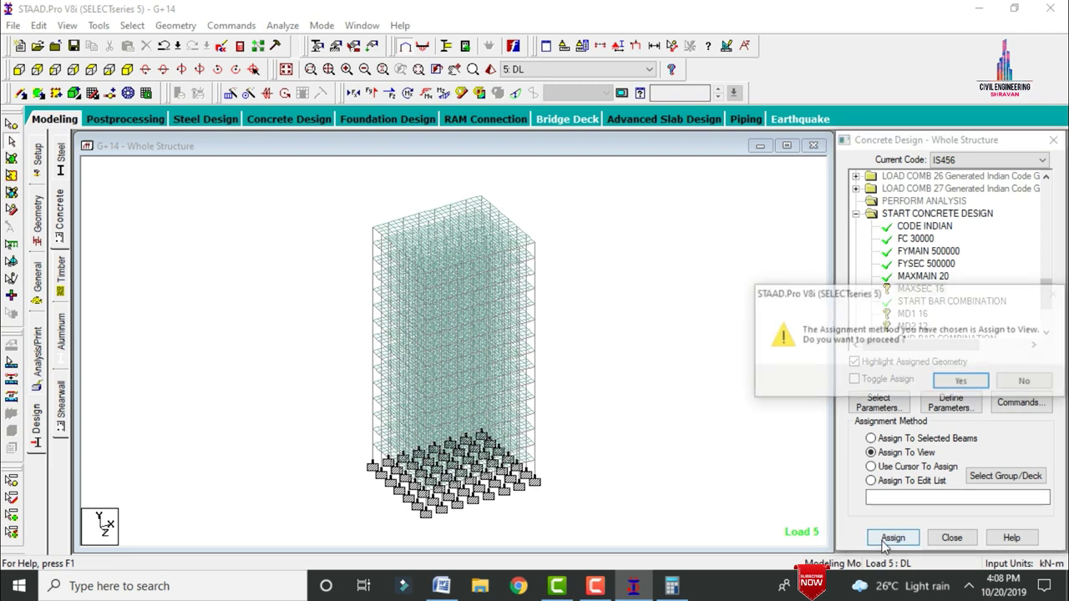
{"action": "left_click", "coordinate": [954, 382]}
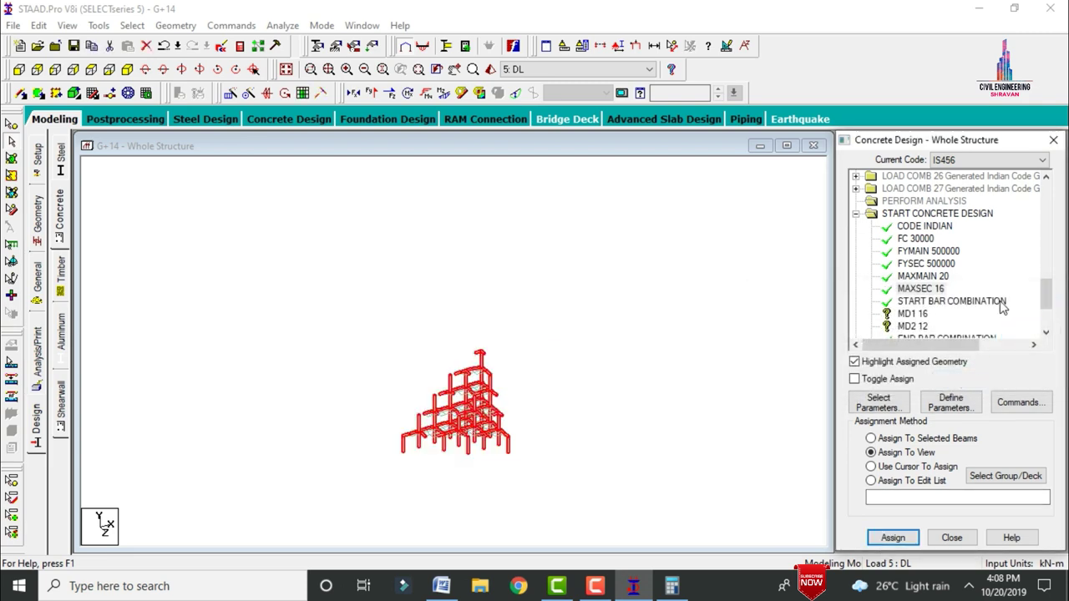
Assign the MD1 16 parameter to the whole structure using Assign To View.
{"action": "left_click", "coordinate": [911, 313]}
{"action": "left_click", "coordinate": [887, 452]}
{"action": "left_click", "coordinate": [883, 537]}
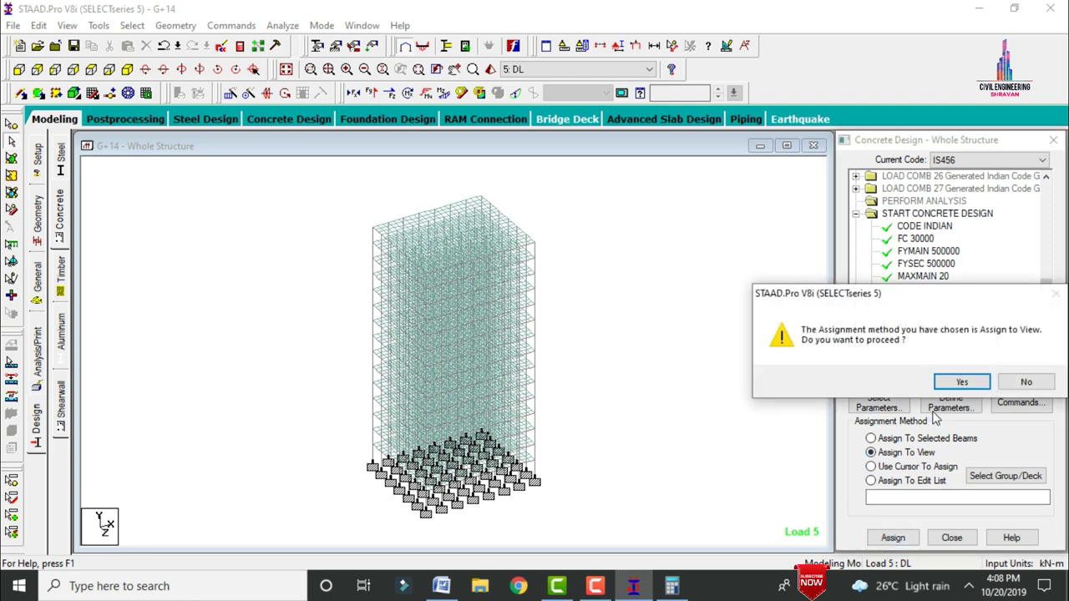
{"action": "left_click", "coordinate": [954, 382]}
Assign the MD2 12 parameter to the whole structure using Assign To View.
{"action": "left_click", "coordinate": [902, 318]}
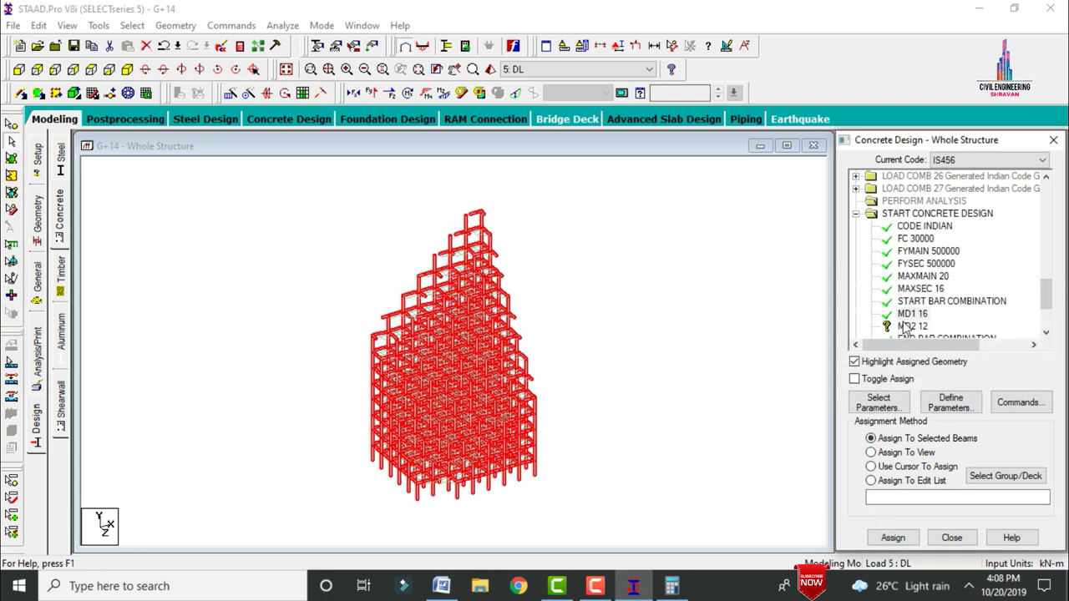
{"action": "left_click", "coordinate": [910, 327]}
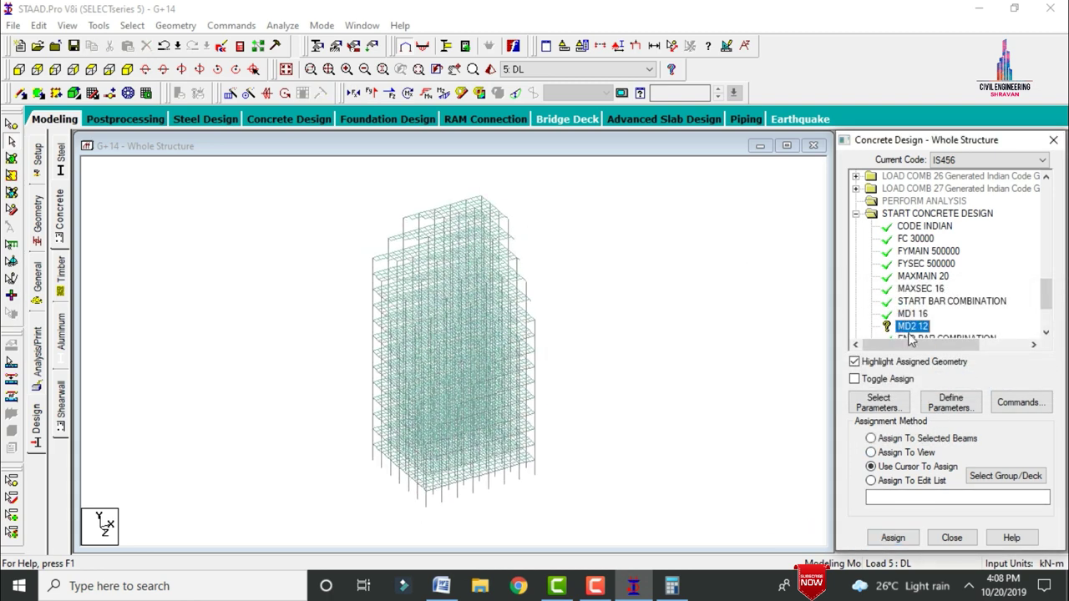
{"action": "left_click", "coordinate": [905, 452]}
{"action": "left_click", "coordinate": [892, 537]}
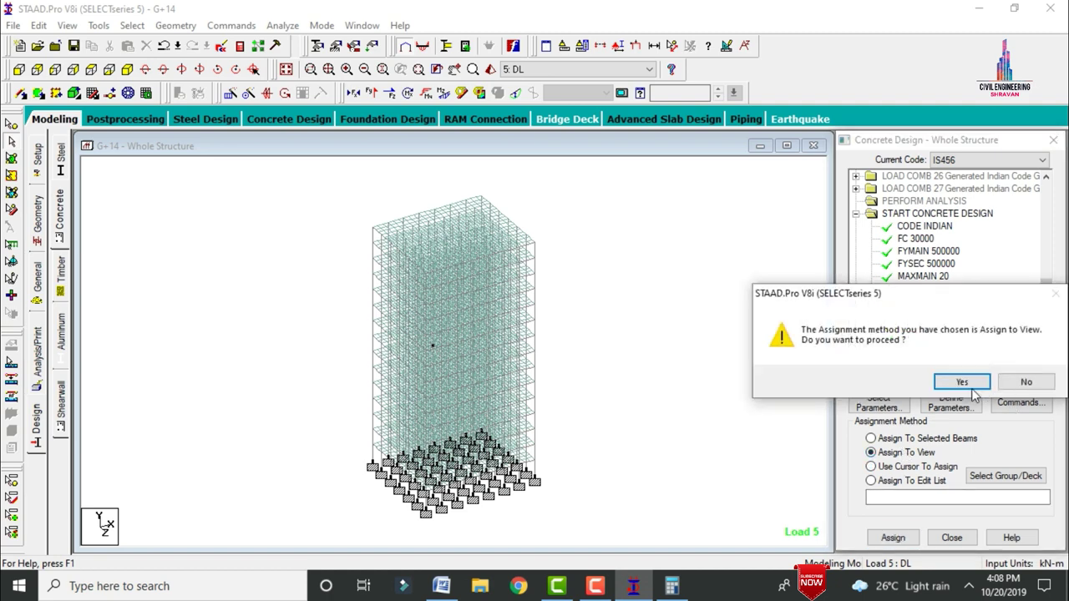
{"action": "left_click", "coordinate": [957, 381]}
Assign the DESIGN BEAM command to all beams parallel to X and Z using Assign To Selected Beams.
{"action": "scroll", "coordinate": [1046, 311], "scroll_direction": "down", "scroll_amount": 2}
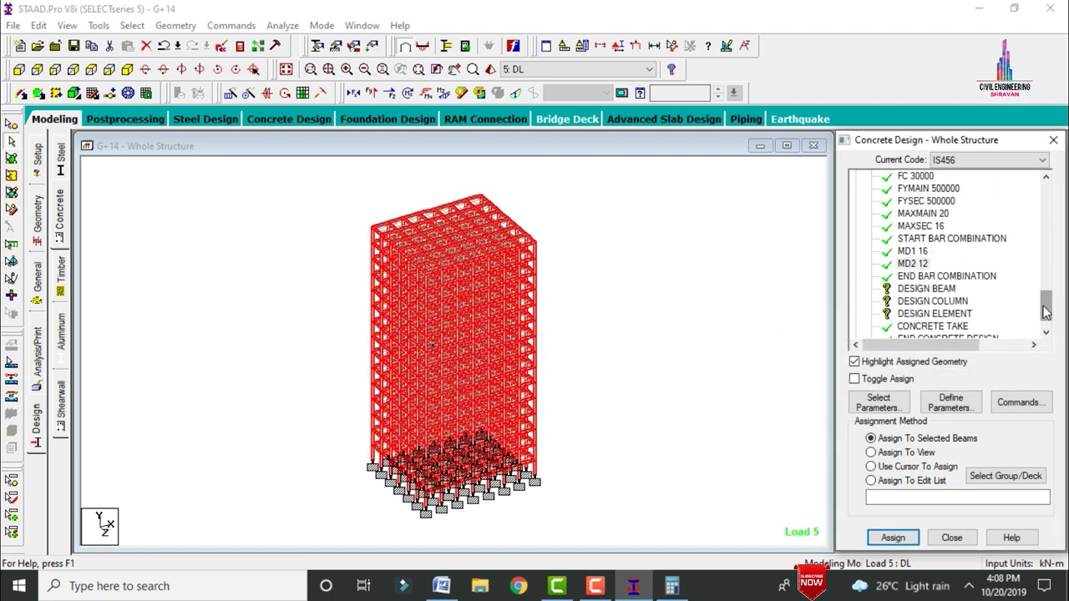
{"action": "left_click", "coordinate": [910, 290]}
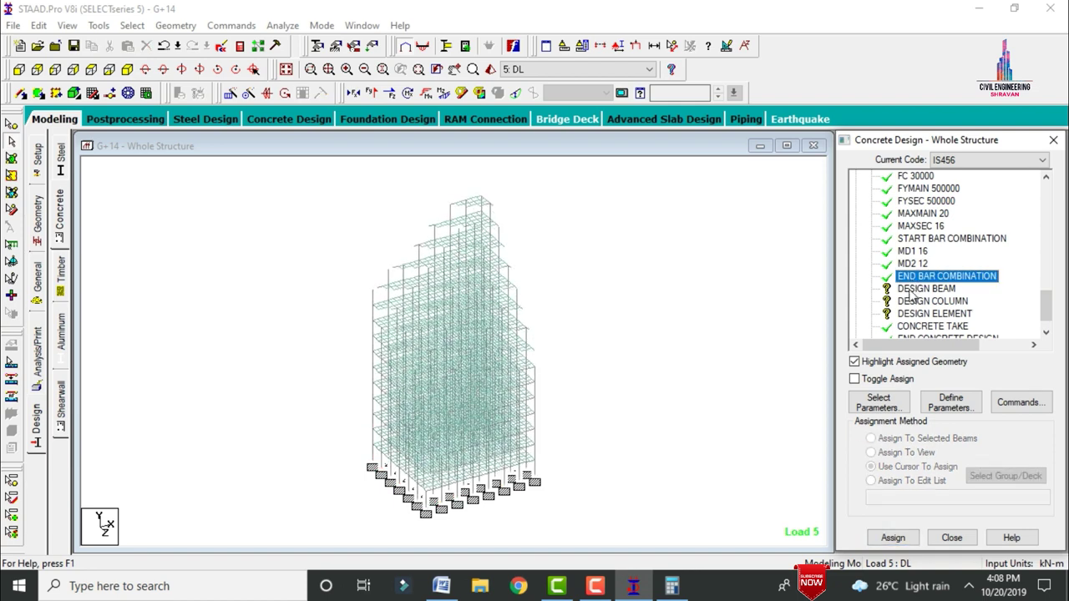
{"action": "left_click", "coordinate": [132, 25]}
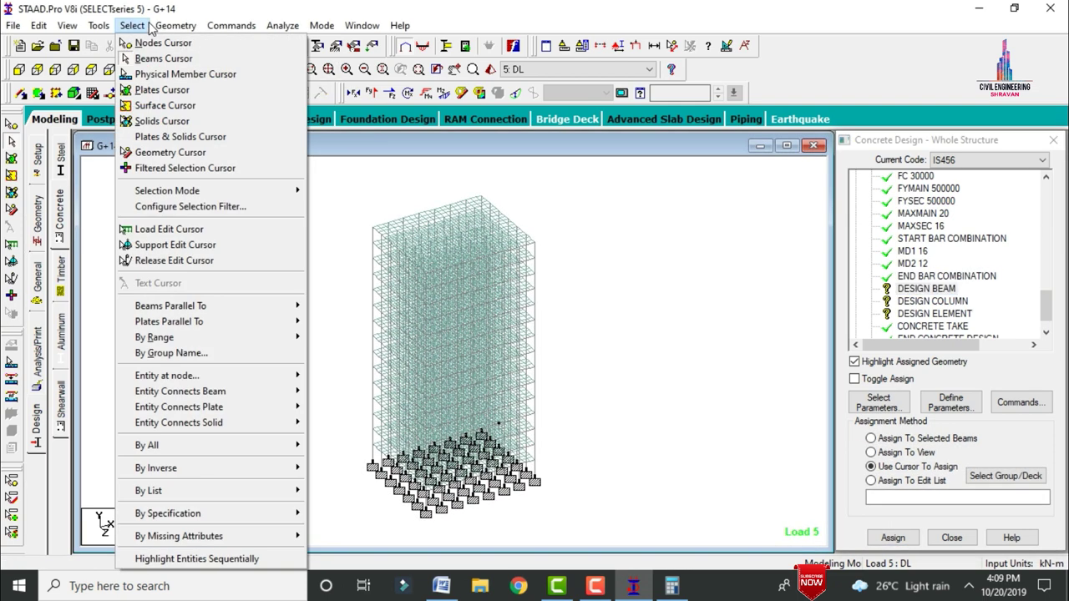
{"action": "mouse_move", "coordinate": [209, 306]}
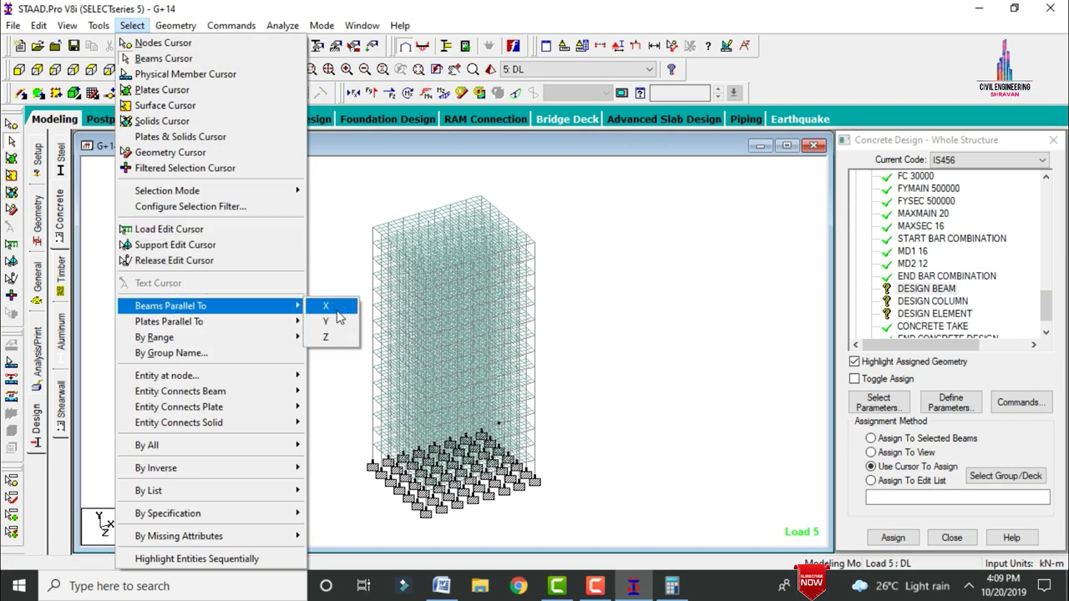
{"action": "left_click", "coordinate": [339, 337]}
{"action": "left_click", "coordinate": [132, 25]}
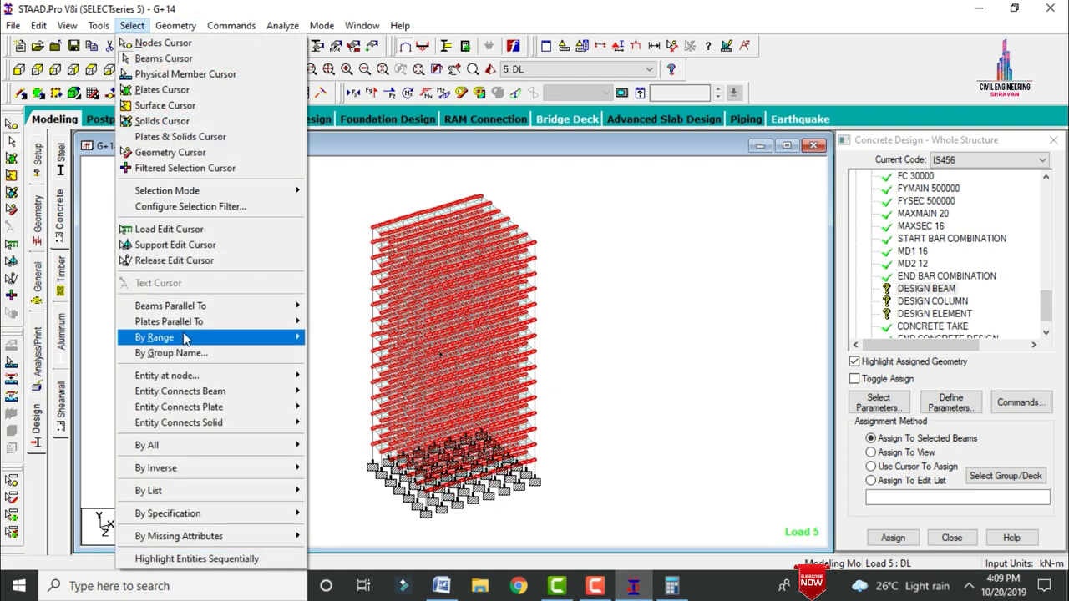
{"action": "mouse_move", "coordinate": [180, 309]}
{"action": "left_click", "coordinate": [334, 338]}
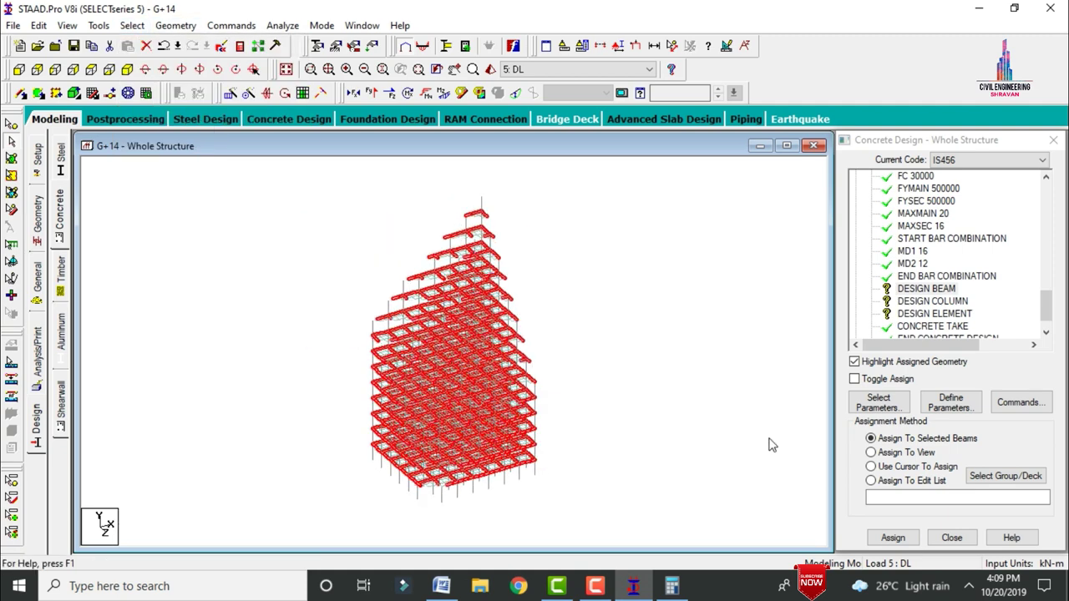
{"action": "left_click", "coordinate": [893, 538]}
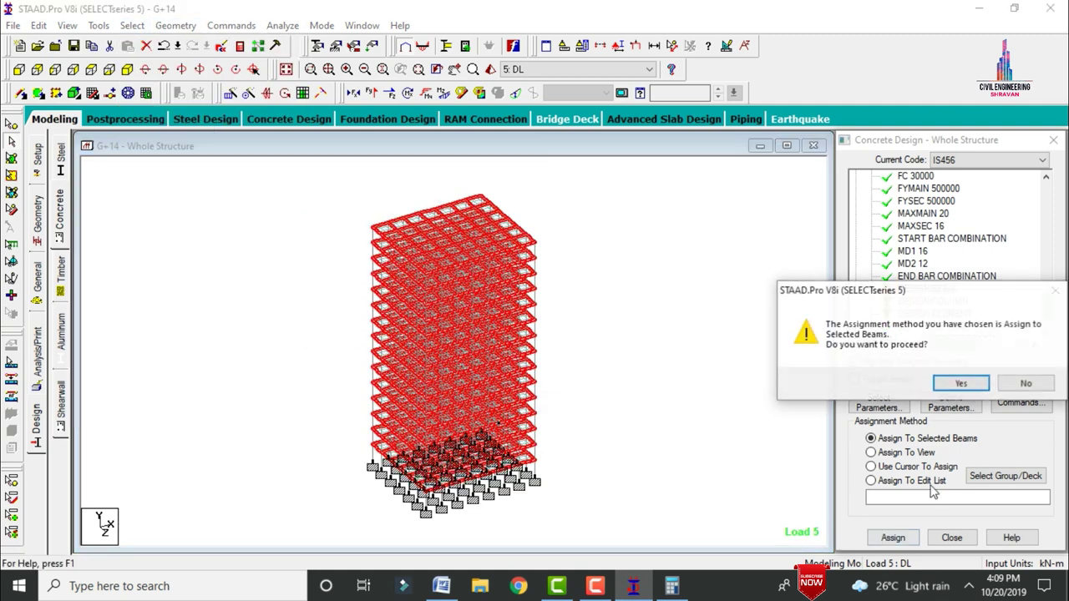
{"action": "left_click", "coordinate": [961, 382]}
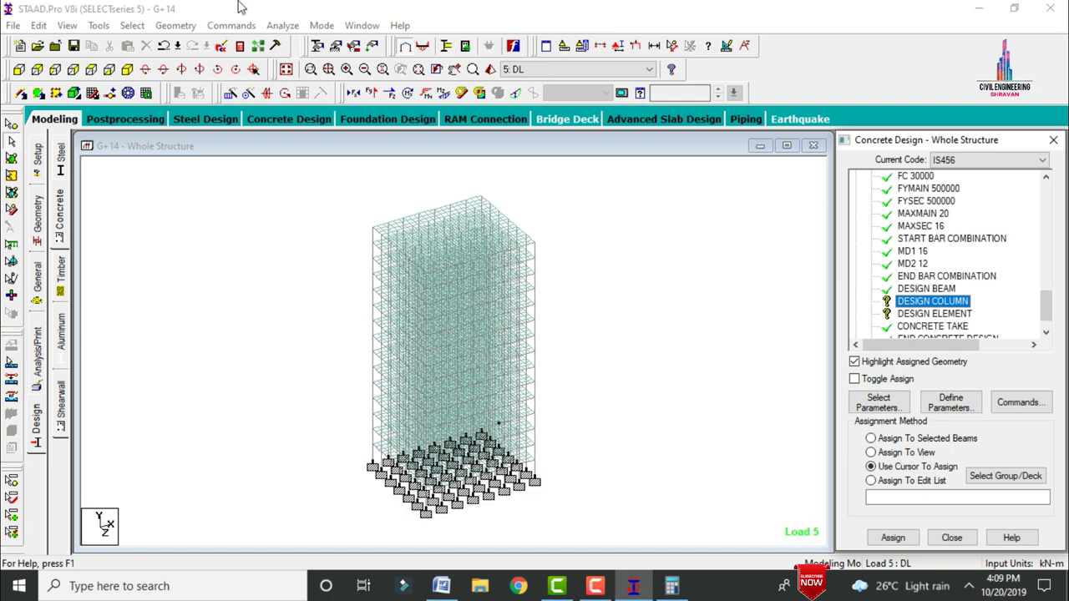
Assign the DESIGN COLUMN command to all members parallel to Y using Assign To Selected Beams.
{"action": "left_click", "coordinate": [130, 25]}
{"action": "mouse_move", "coordinate": [163, 306]}
{"action": "left_click", "coordinate": [321, 322]}
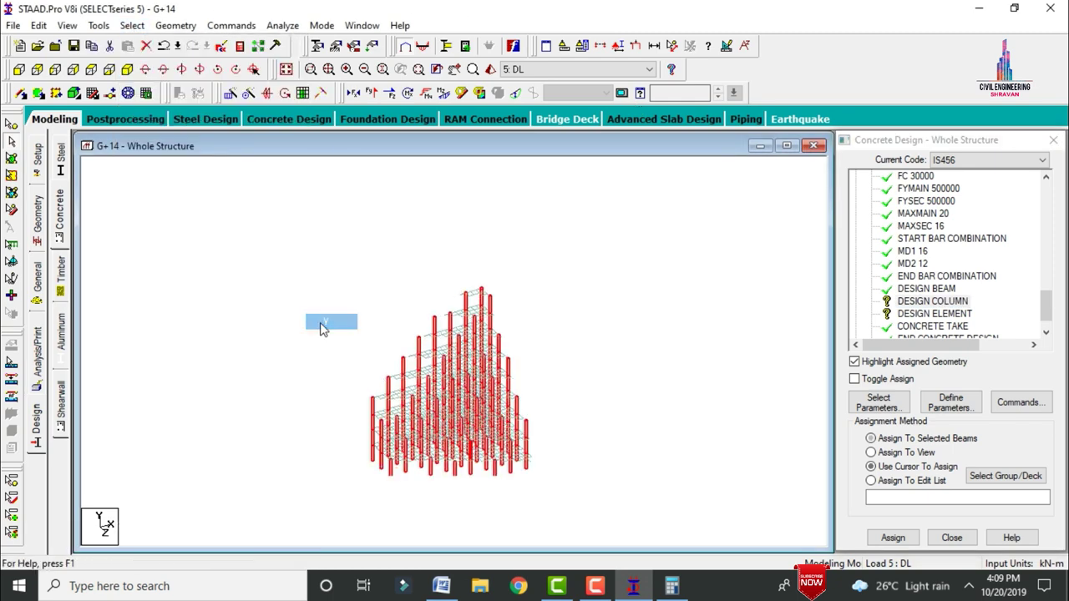
{"action": "left_click", "coordinate": [892, 539]}
{"action": "left_click", "coordinate": [891, 382]}
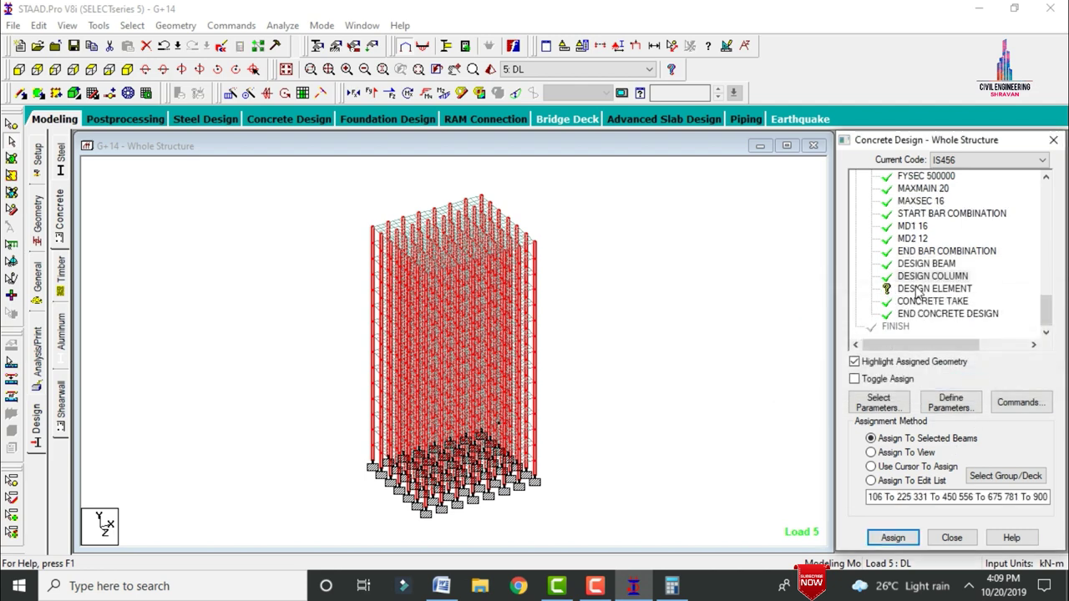
Assign the DESIGN ELEMENT command to all plates using Assign To View.
{"action": "left_click", "coordinate": [917, 289]}
{"action": "left_click", "coordinate": [893, 538]}
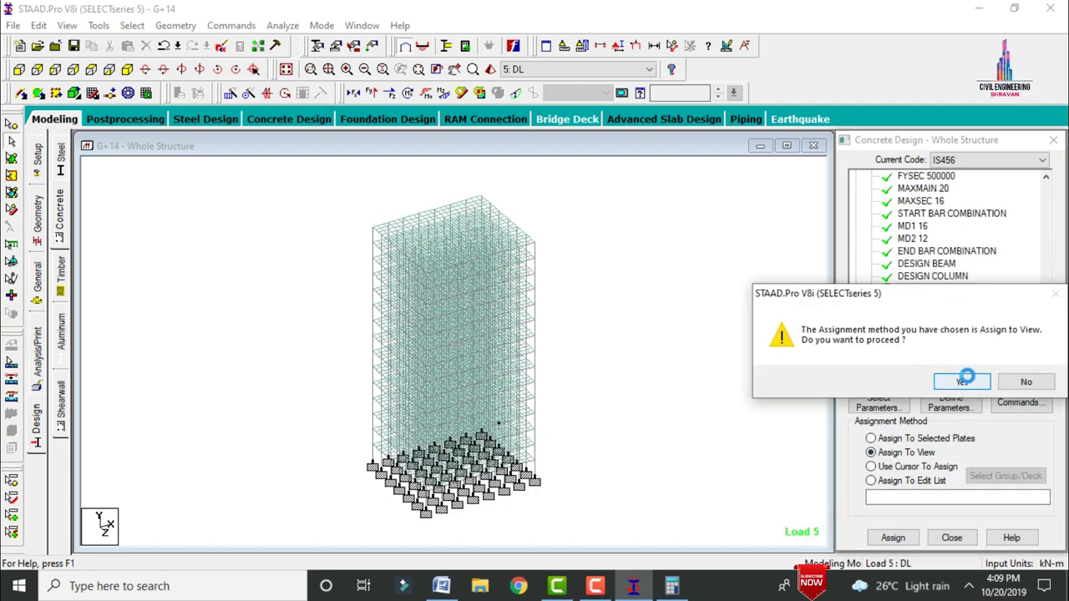
{"action": "left_click", "coordinate": [965, 383]}
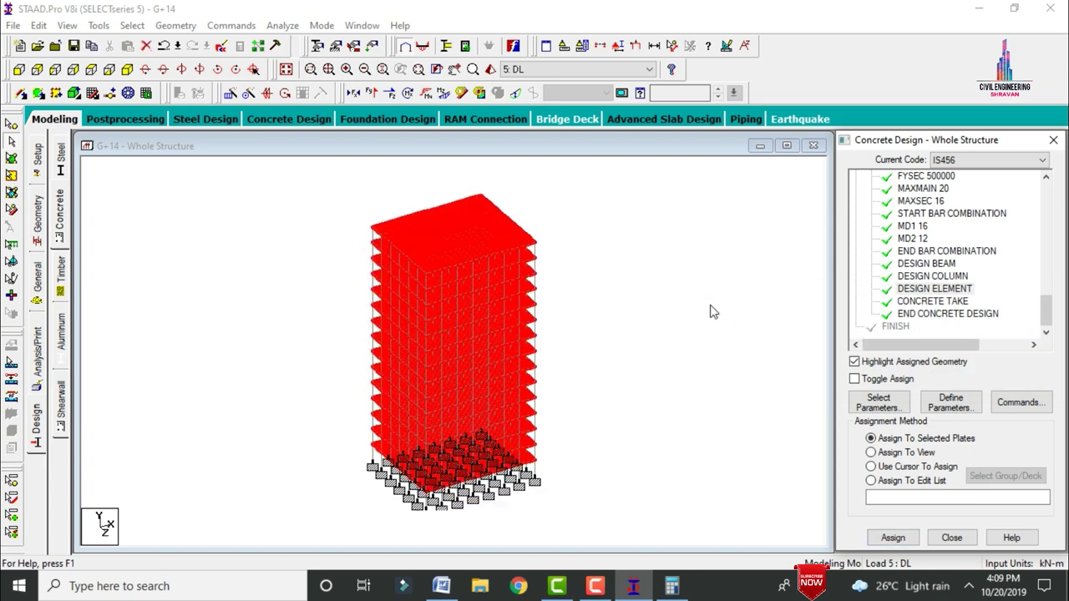
Add a Perform Analysis command with the No Print option.
{"action": "left_click", "coordinate": [35, 355]}
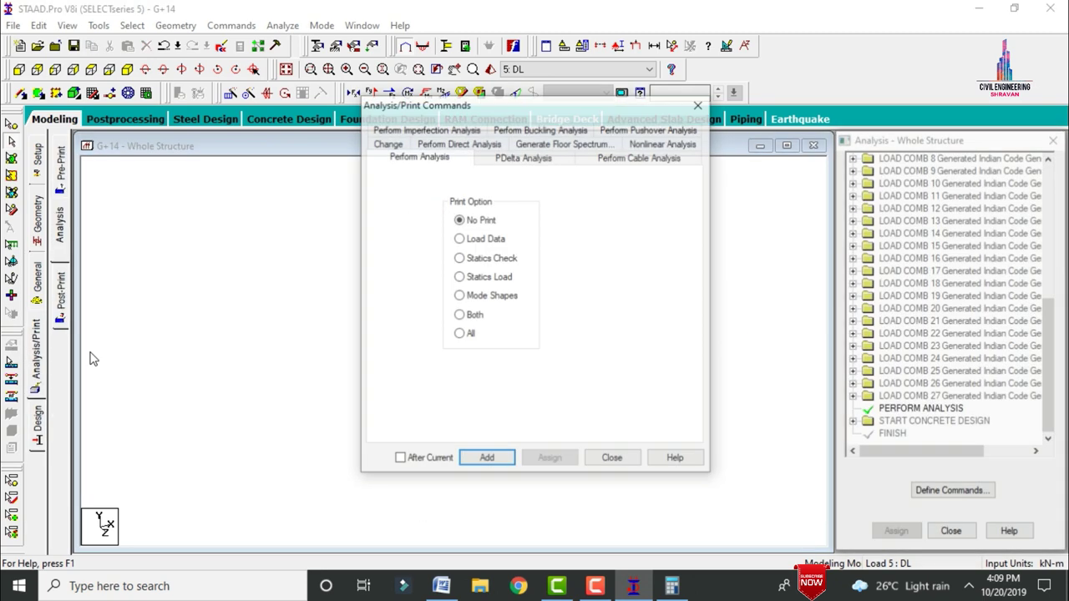
{"action": "left_click", "coordinate": [486, 459]}
{"action": "left_click", "coordinate": [615, 459]}
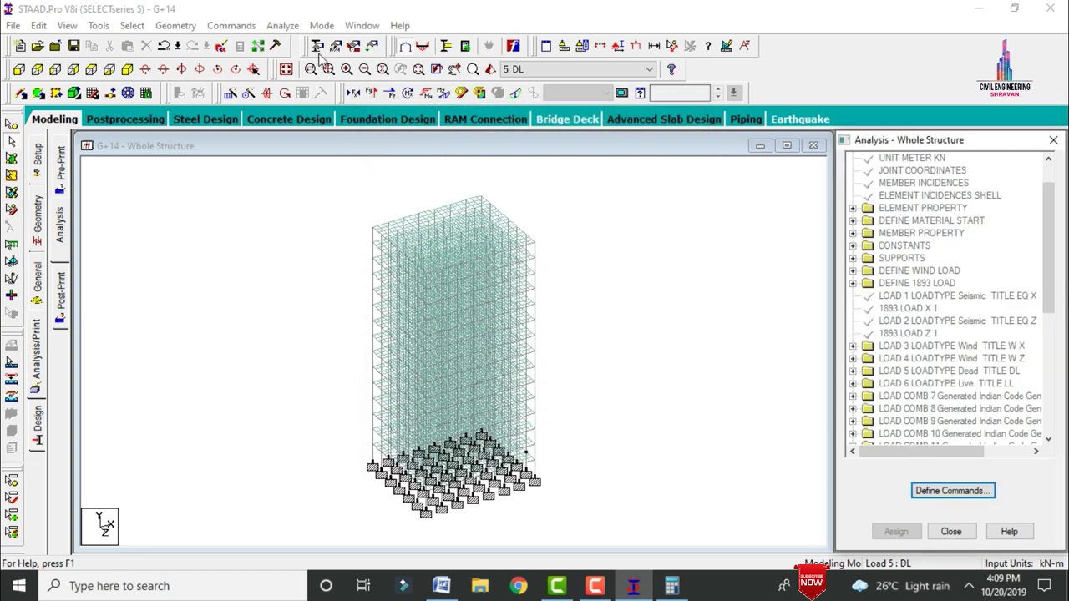
Run the analysis and concrete design, saving the modified structure.
{"action": "left_click", "coordinate": [289, 26]}
{"action": "left_click", "coordinate": [302, 40]}
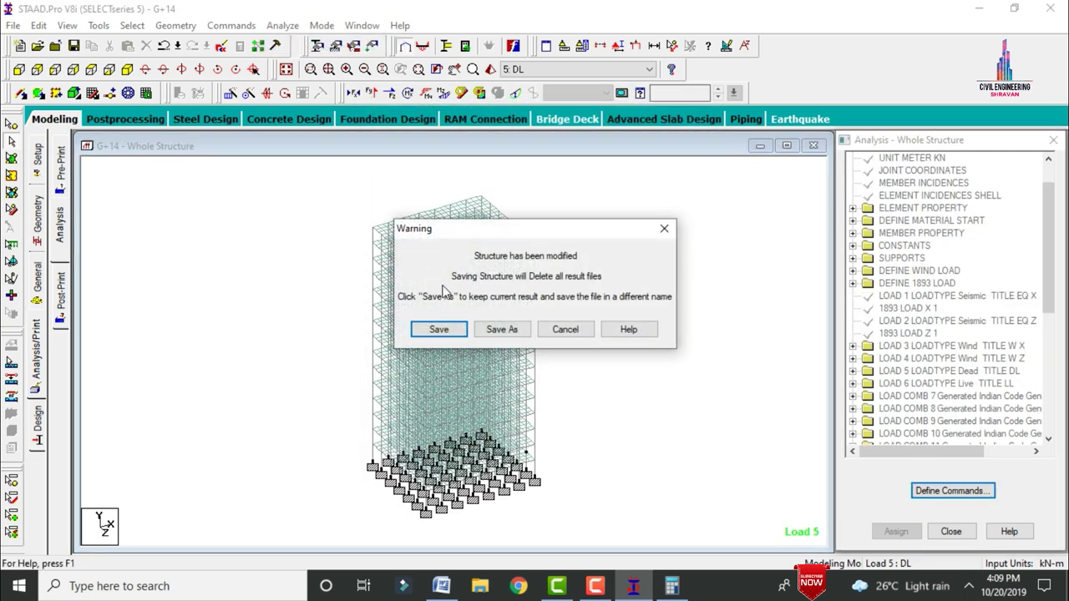
{"action": "left_click", "coordinate": [438, 330]}
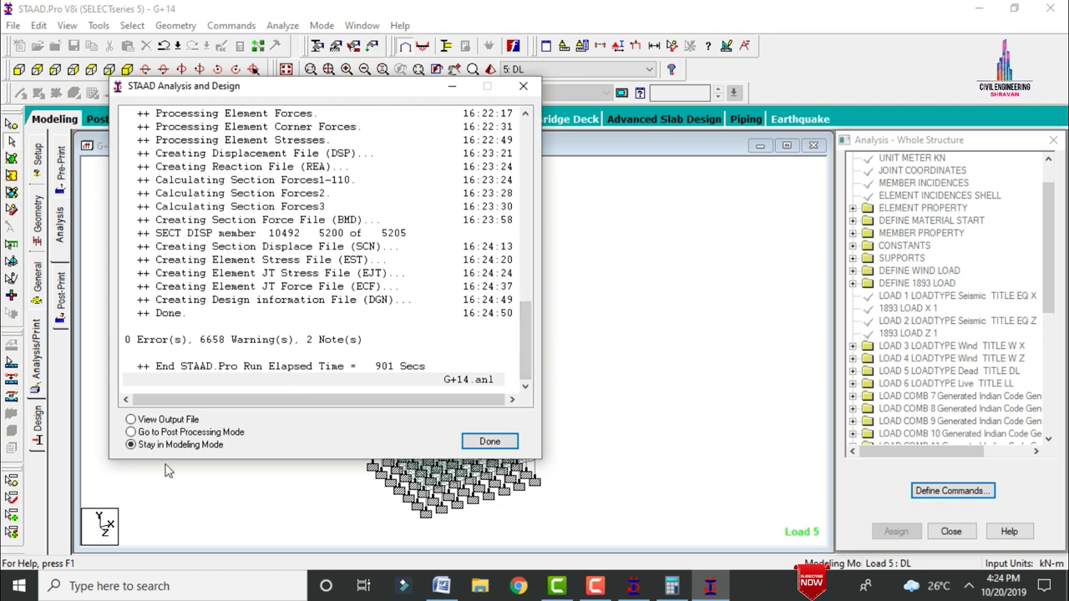
Go to Post Processing Mode from the finished analysis and turn off the displacement display on the model.
{"action": "left_click", "coordinate": [188, 420]}
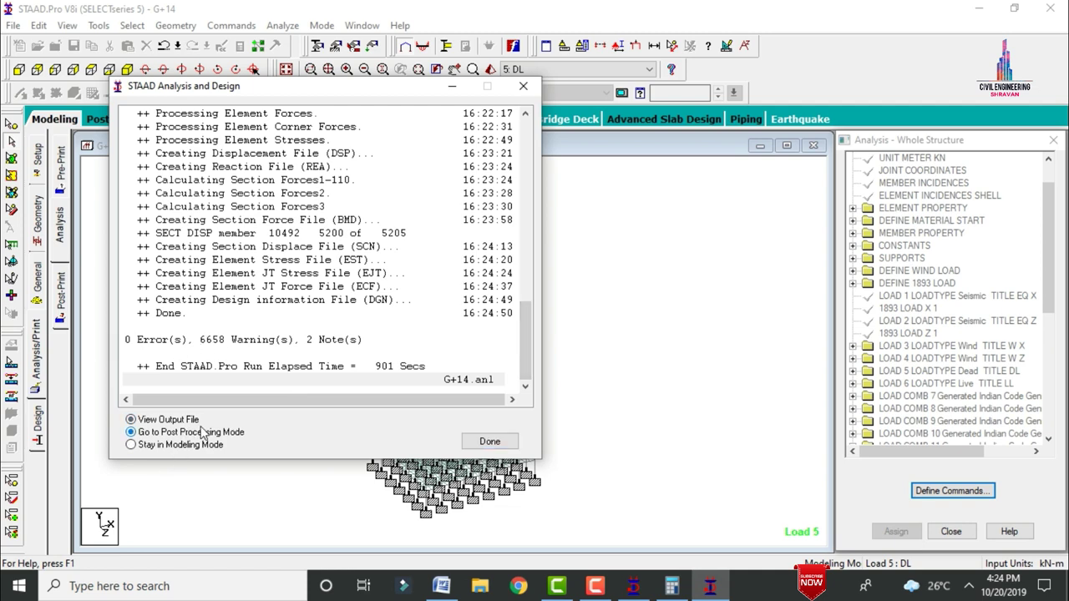
{"action": "left_click", "coordinate": [489, 441]}
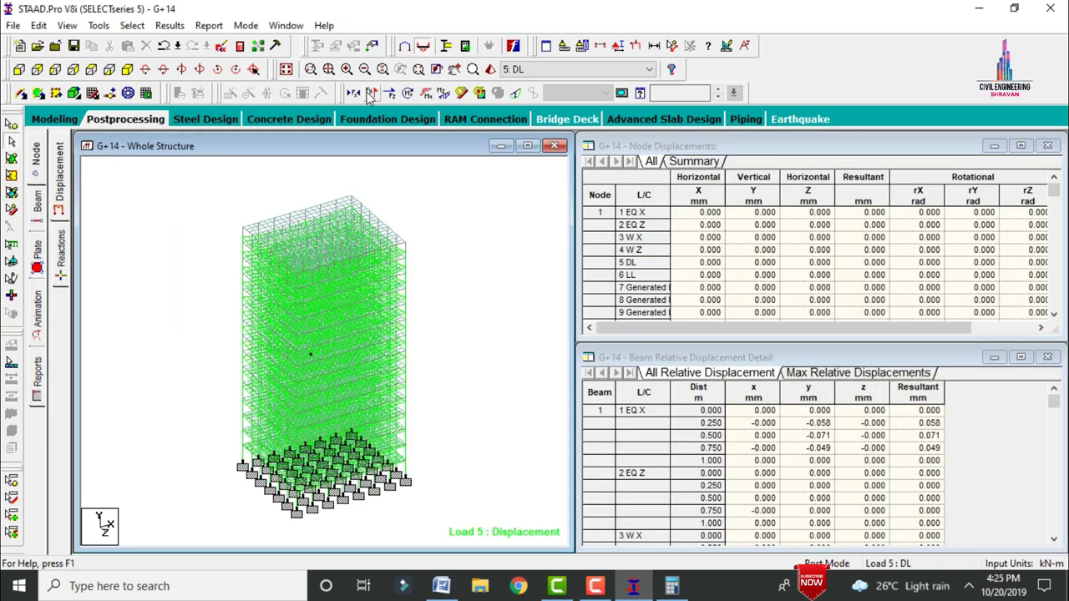
{"action": "left_click", "coordinate": [513, 95]}
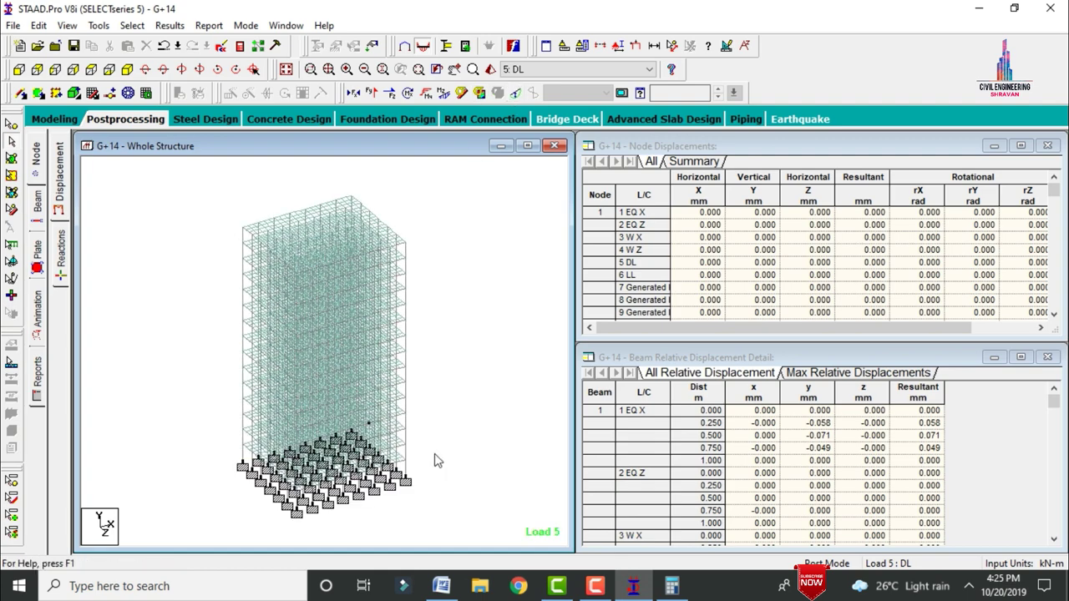
Examine the concrete design reinforcement details of beam 1357 at the lowest floor level near the corner.
{"action": "double_click", "coordinate": [400, 469]}
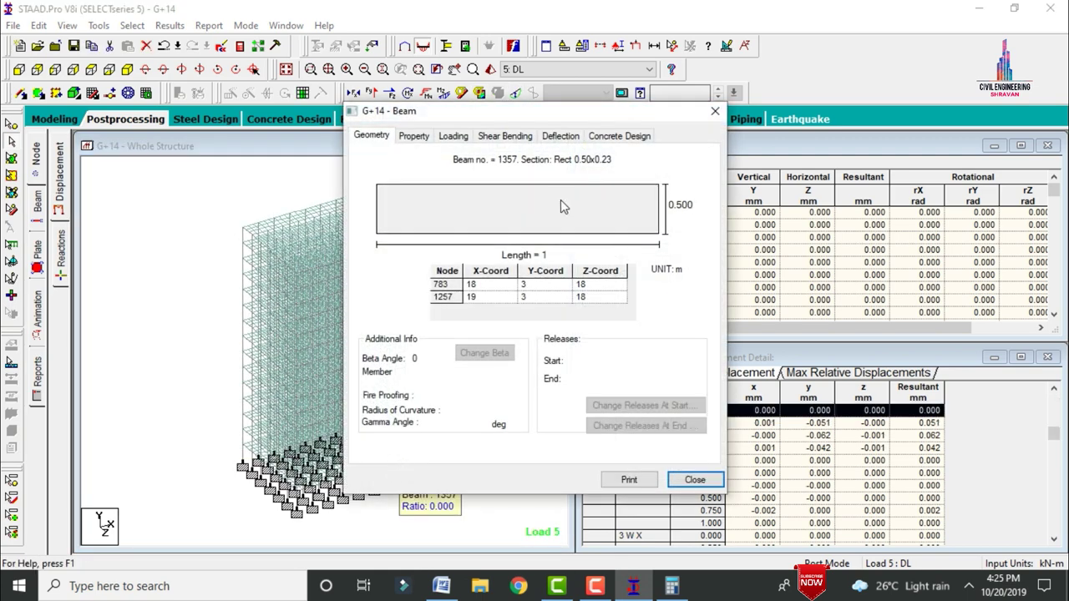
{"action": "left_click", "coordinate": [619, 138]}
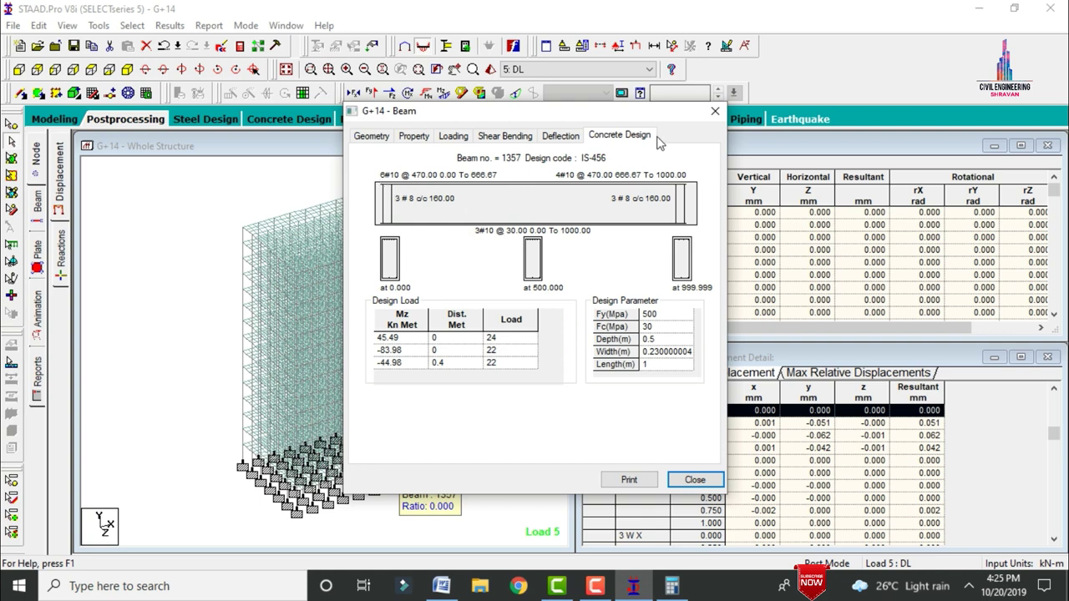
{"action": "left_click", "coordinate": [715, 111]}
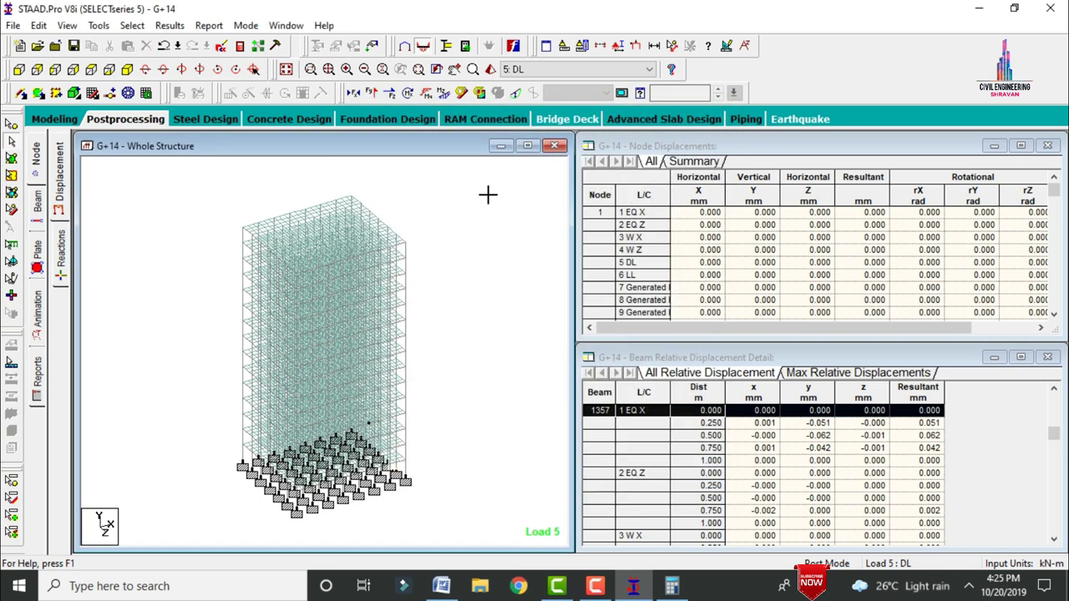
Examine the concrete design reinforcement details of beam 105 at the roof edge.
{"action": "double_click", "coordinate": [342, 200]}
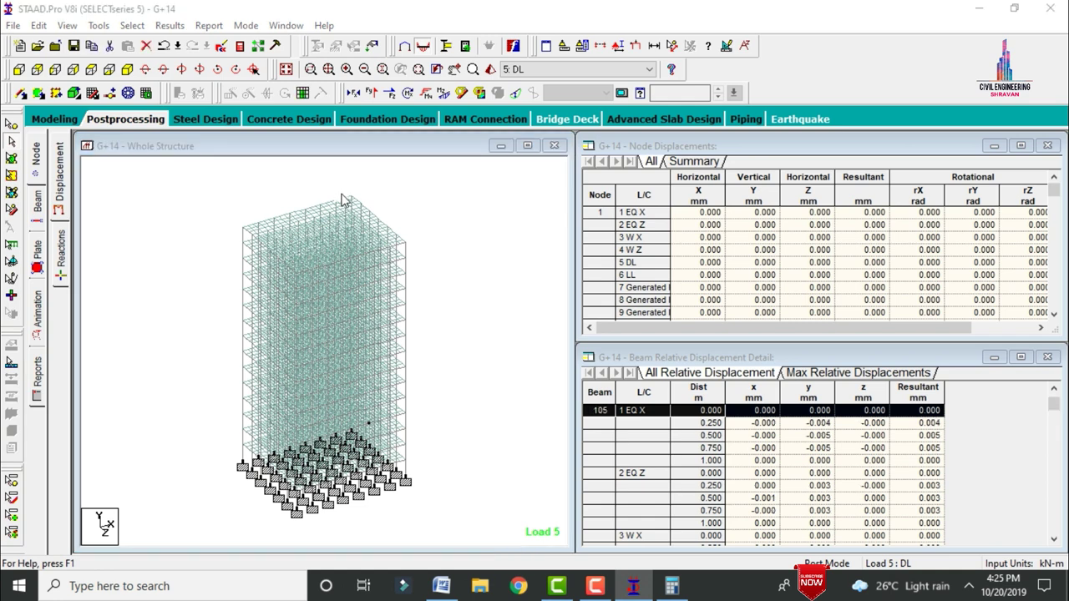
{"action": "left_click", "coordinate": [619, 136]}
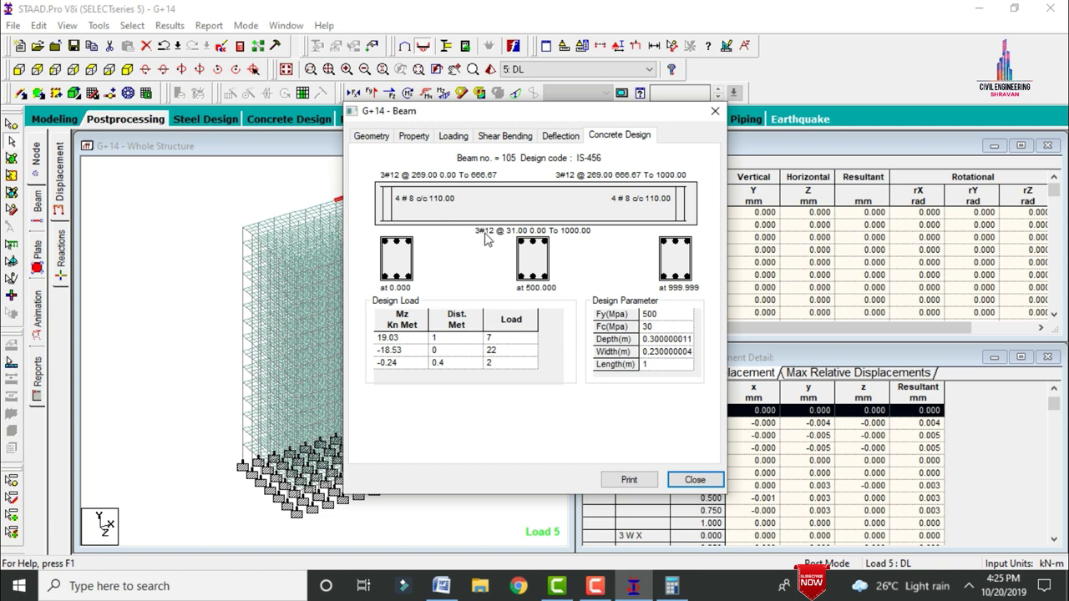
{"action": "left_click", "coordinate": [715, 111]}
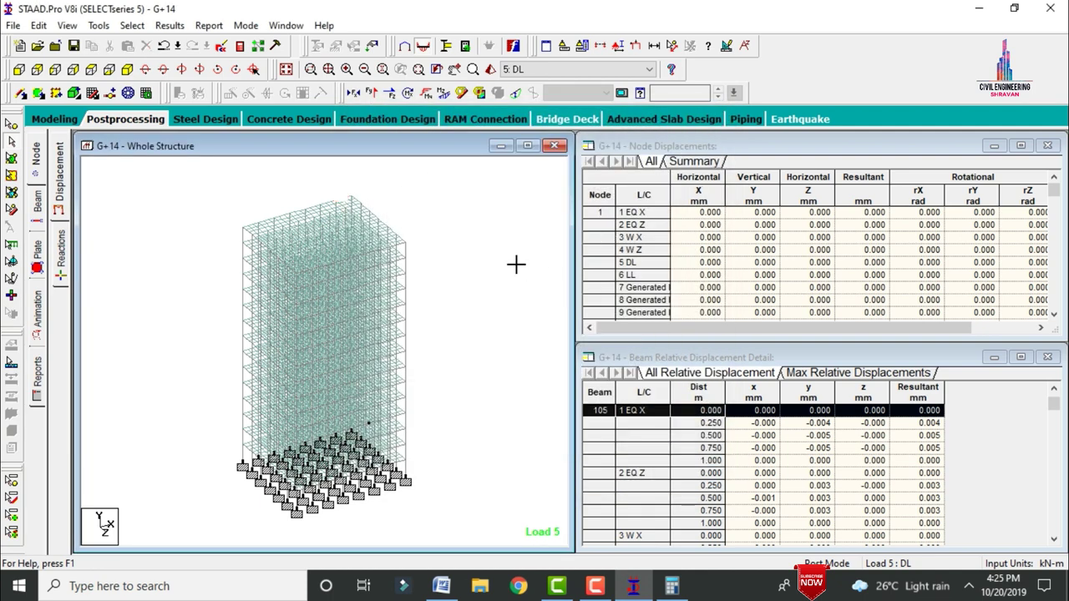
Examine the concrete design details of the ground-level corner column, member 1463.
{"action": "double_click", "coordinate": [407, 476]}
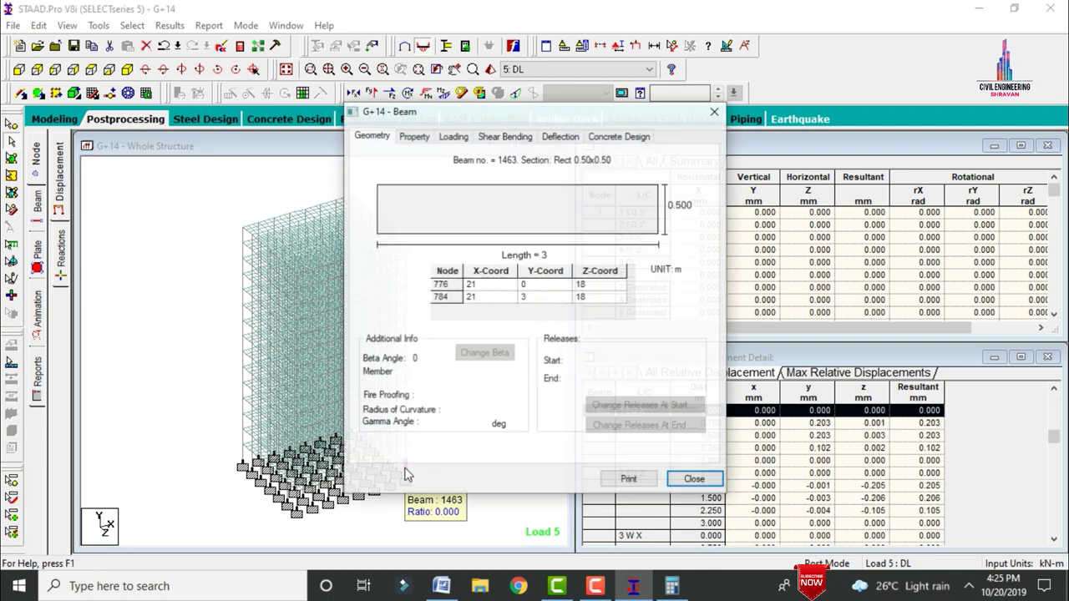
{"action": "left_click", "coordinate": [620, 138]}
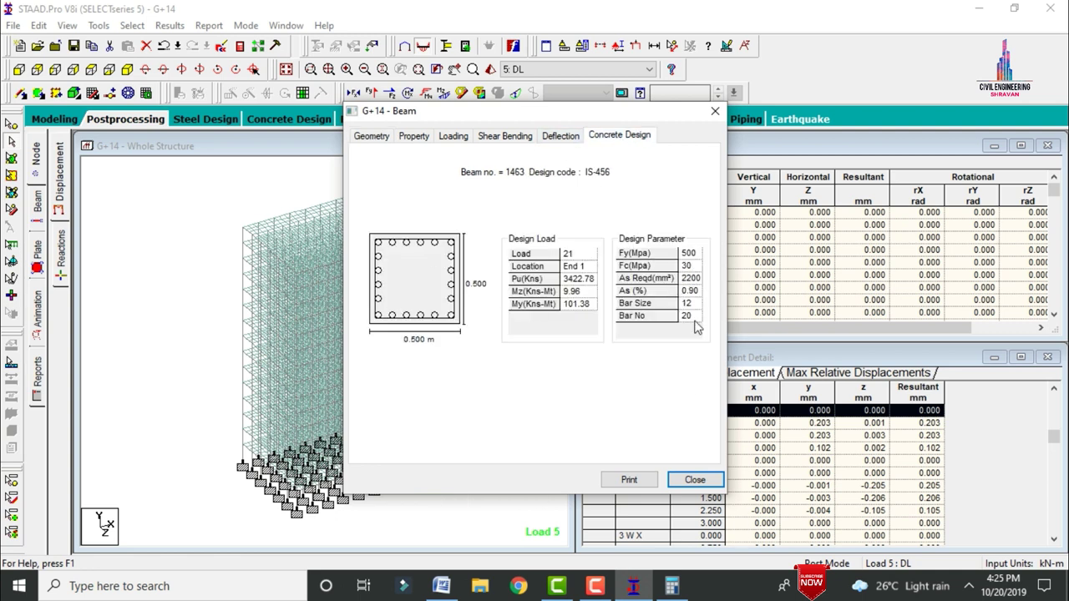
{"action": "left_click", "coordinate": [715, 111]}
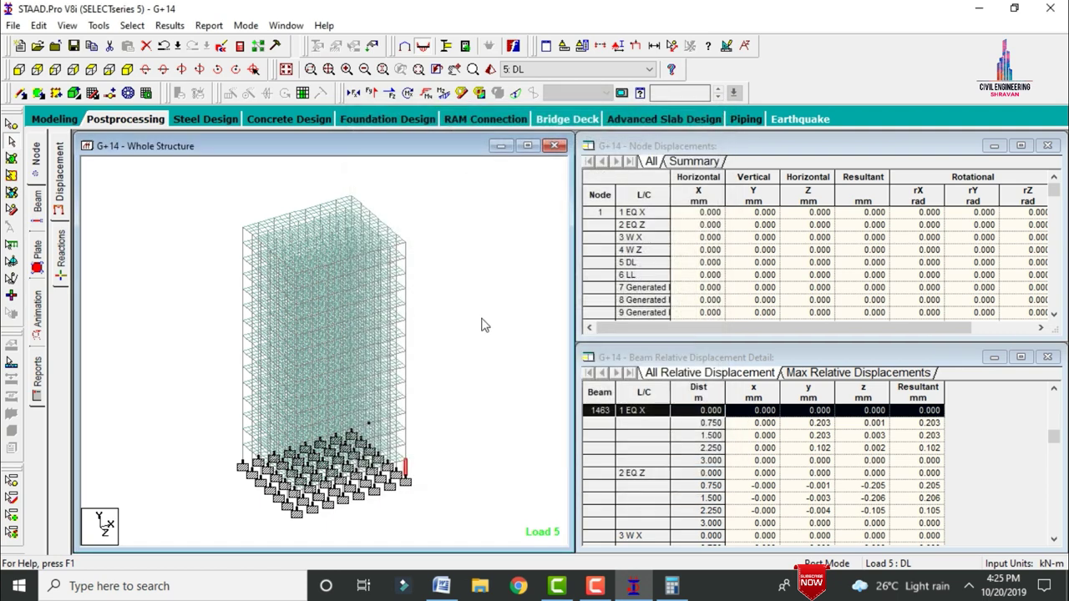
Examine the concrete design details of the mid-height corner column, member 1519.
{"action": "double_click", "coordinate": [410, 364]}
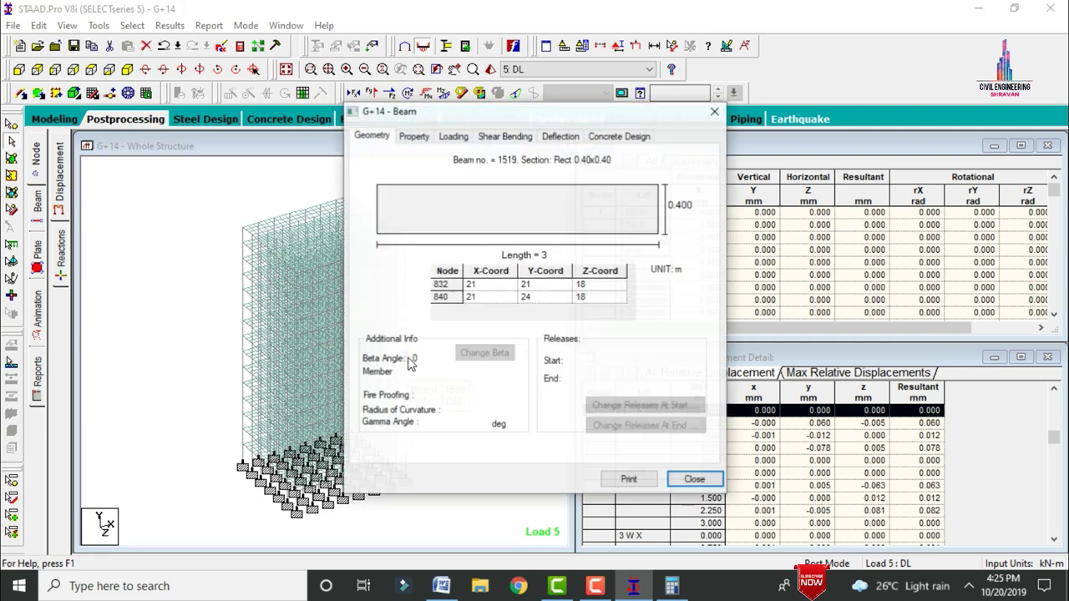
{"action": "left_click", "coordinate": [617, 136]}
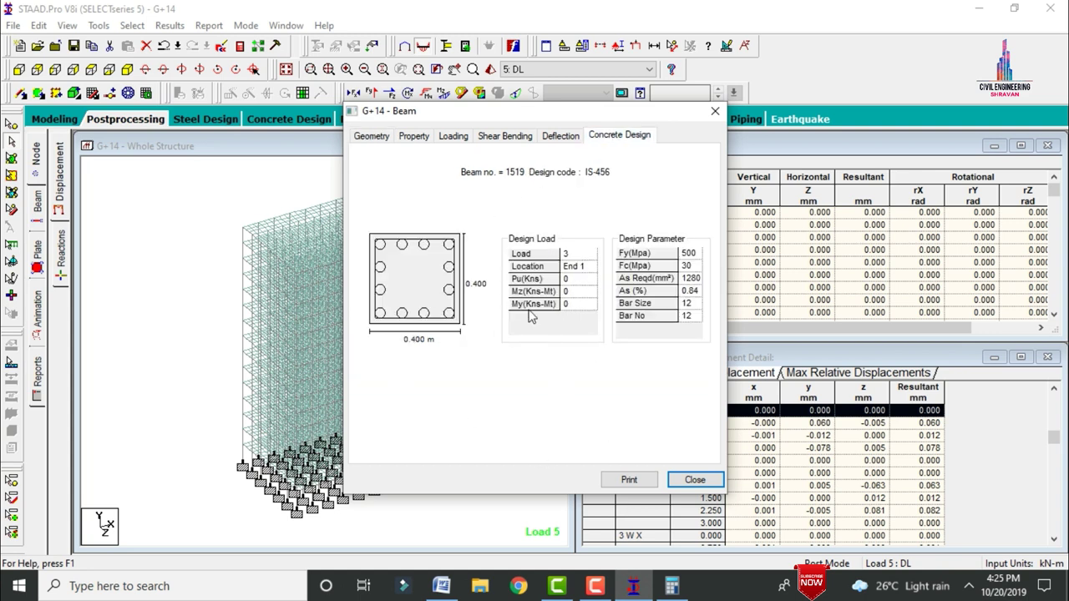
{"action": "left_click", "coordinate": [715, 111]}
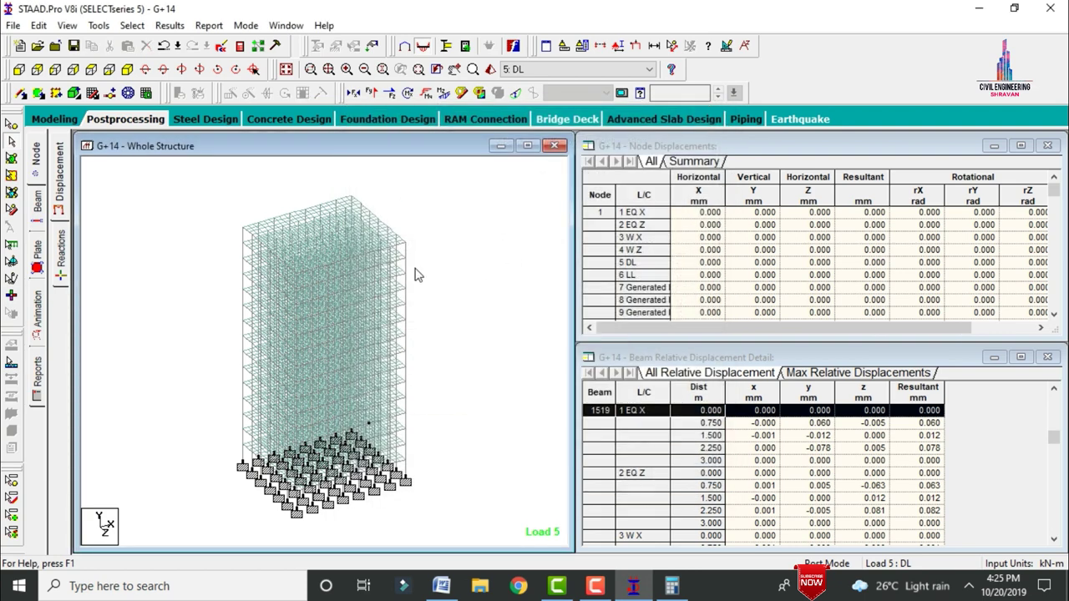
Examine the concrete design details of the upper-storey corner column, member 1567.
{"action": "double_click", "coordinate": [407, 271]}
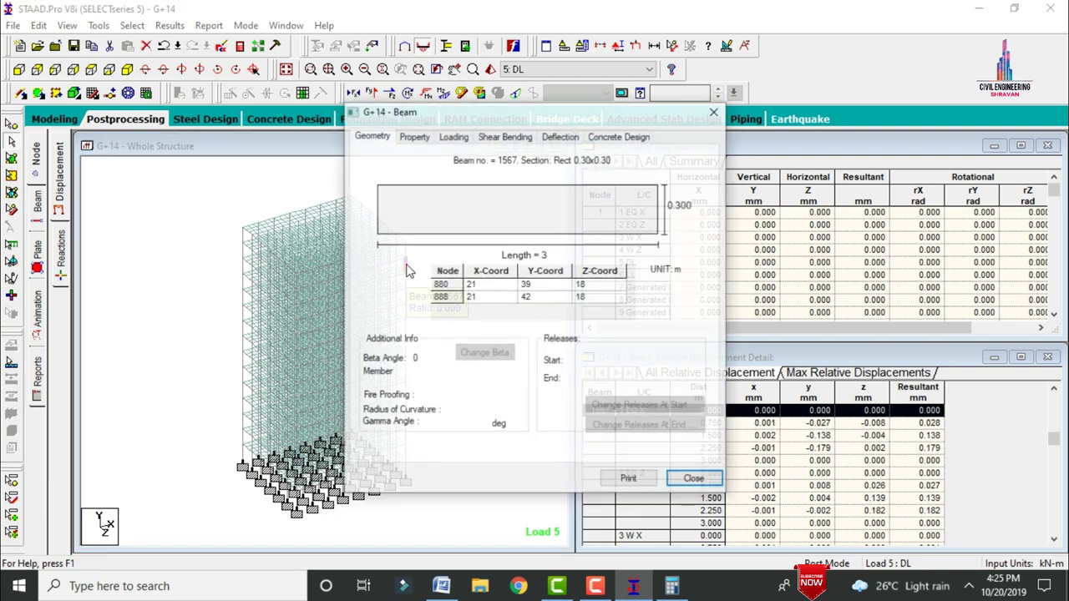
{"action": "left_click", "coordinate": [615, 134]}
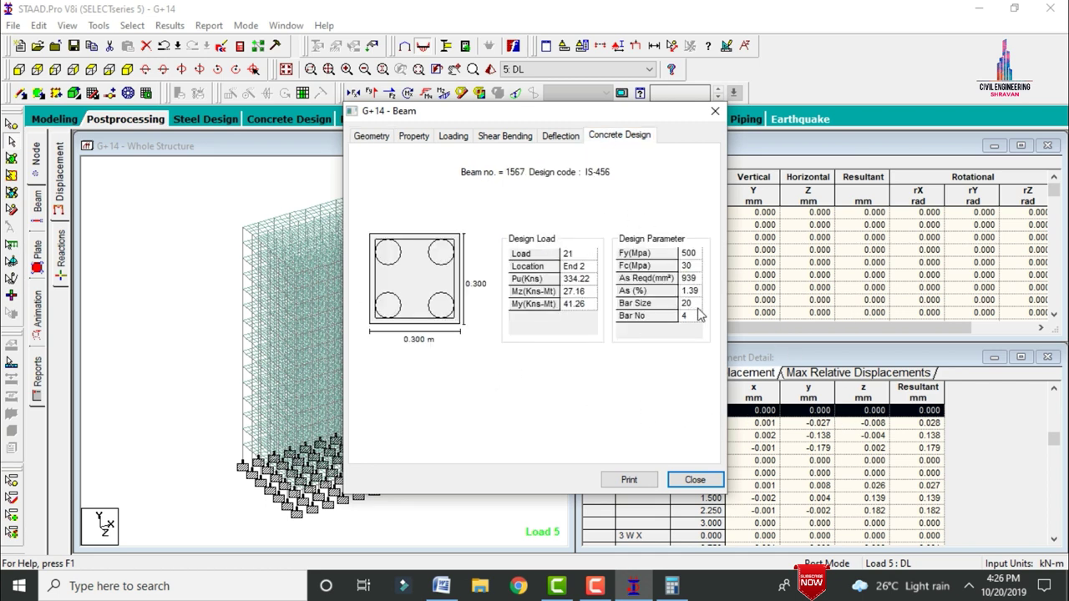
{"action": "left_click", "coordinate": [694, 479]}
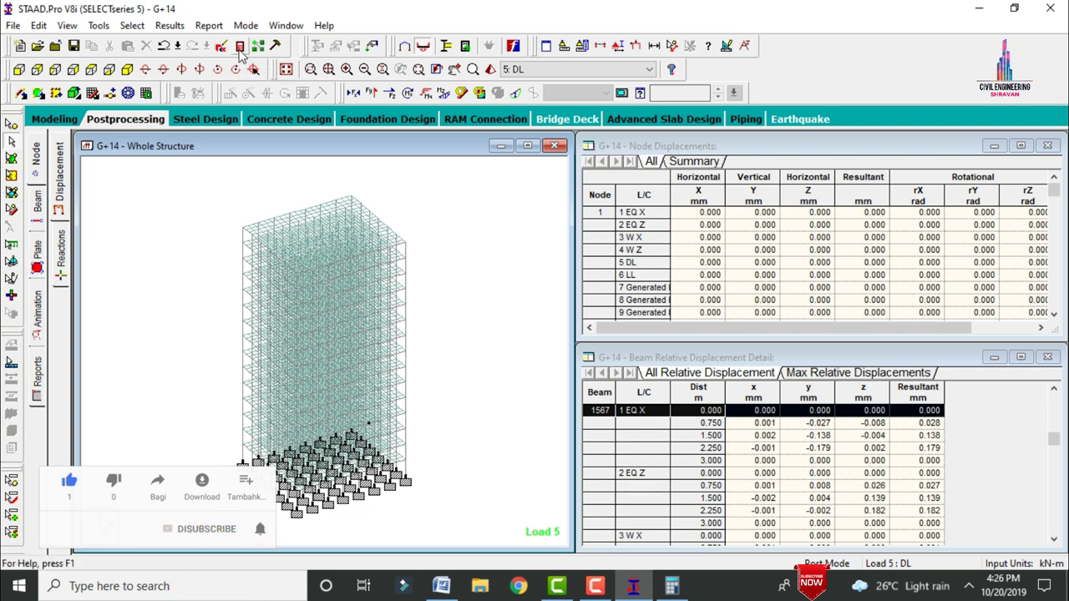
Open the STAAD analysis output, review the beam reinforcement results in its Concrete Design section, and close the output.
{"action": "left_click", "coordinate": [206, 241]}
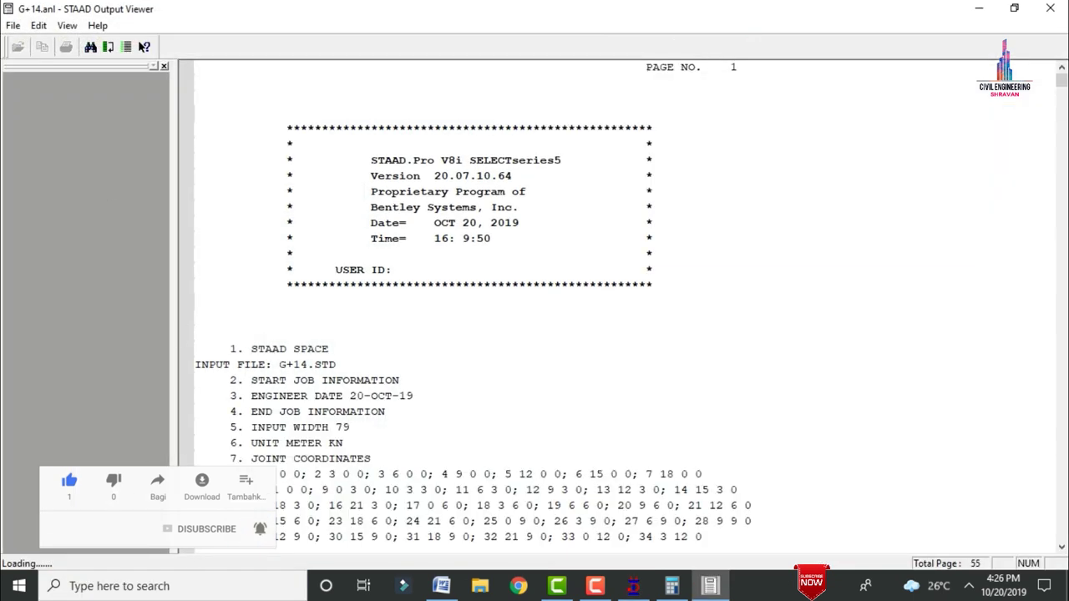
{"action": "left_click", "coordinate": [86, 544]}
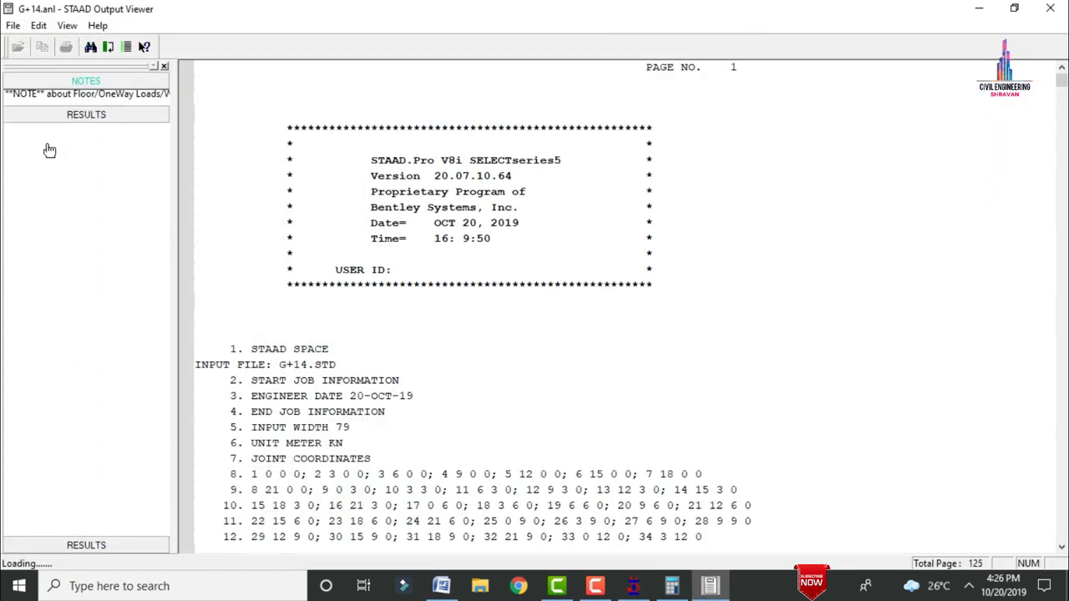
{"action": "left_click", "coordinate": [47, 134]}
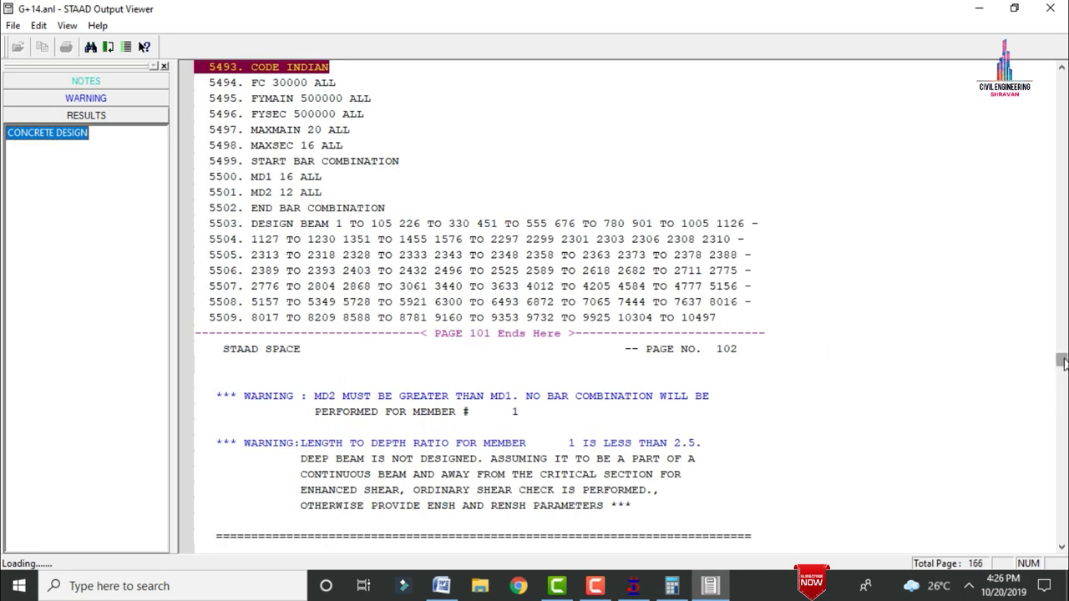
{"action": "left_click", "coordinate": [1064, 359]}
{"action": "left_click", "coordinate": [1064, 359]}
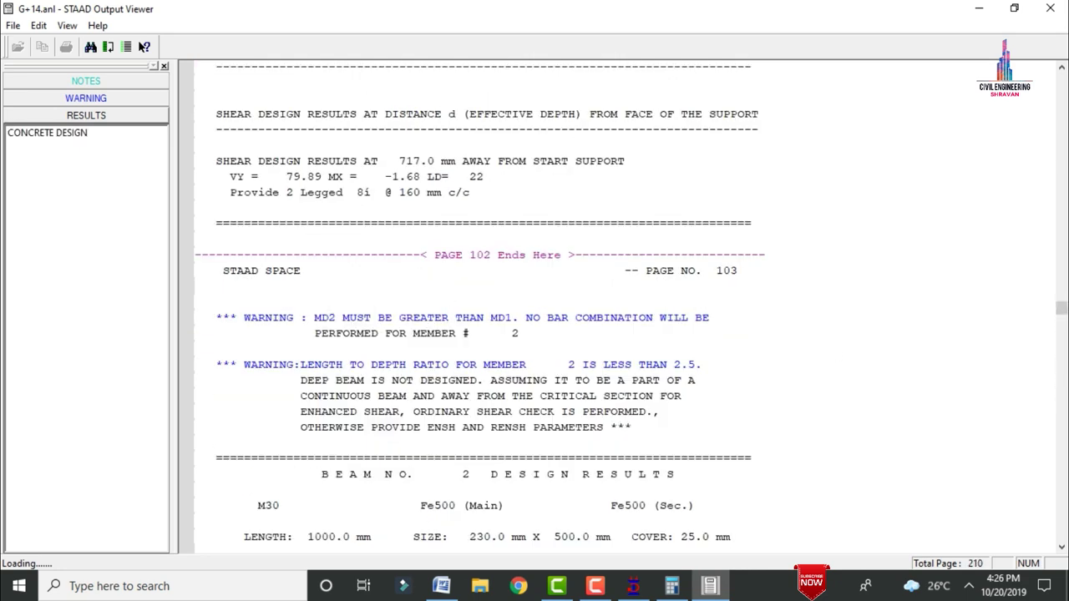
{"action": "left_click_drag", "start_coordinate": [1063, 309], "coordinate": [1064, 513]}
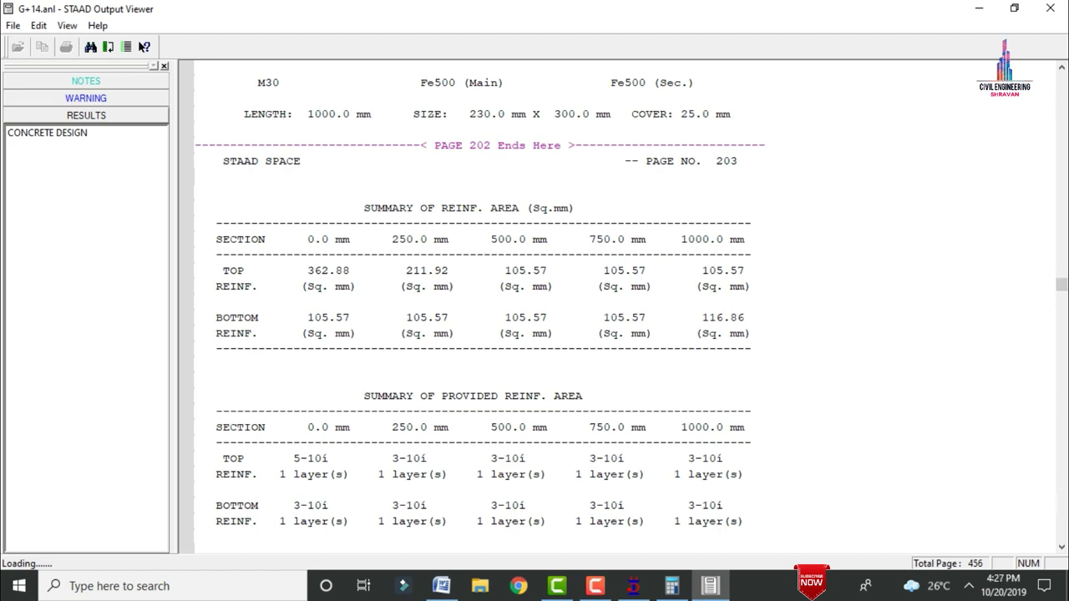
{"action": "left_click", "coordinate": [1051, 9]}
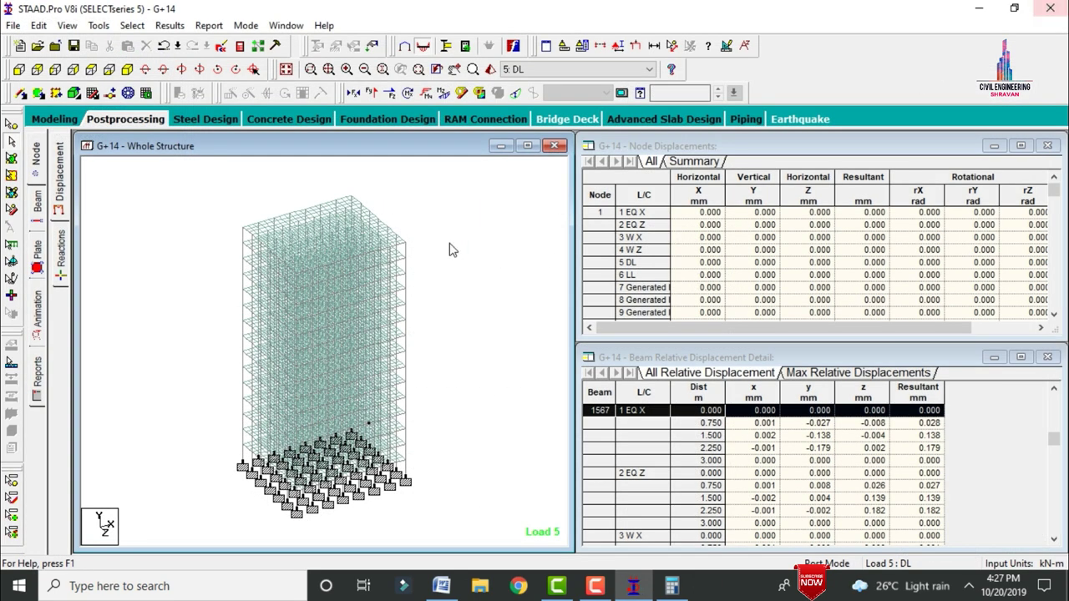
Return to Modeling mode and inspect the rendered 3D building from different angles, including from above the roof.
{"action": "left_click", "coordinate": [55, 119]}
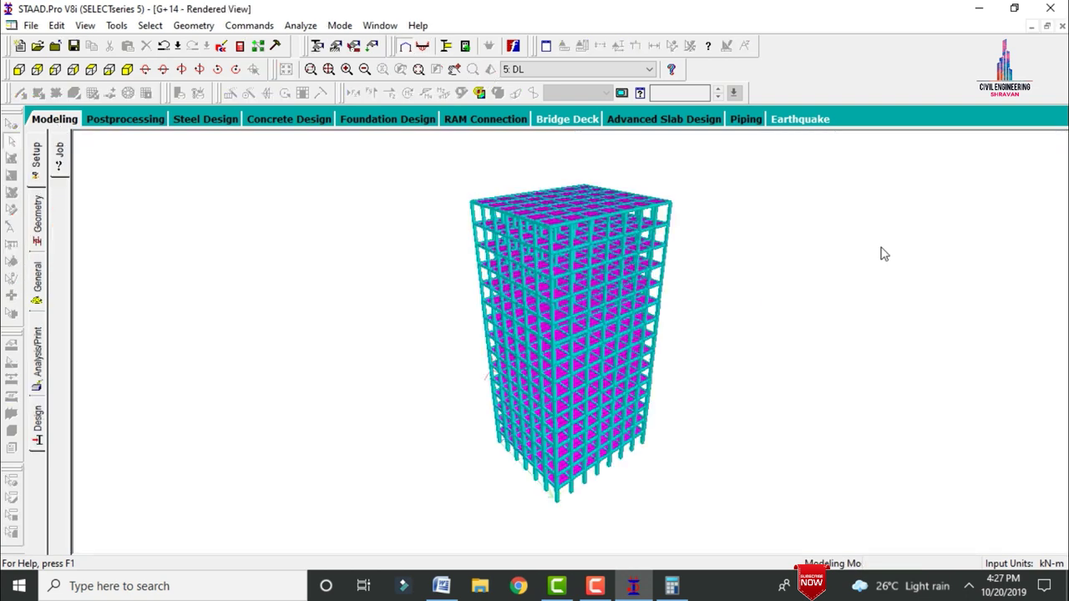
{"action": "left_click_drag", "start_coordinate": [884, 254], "coordinate": [692, 347]}
{"action": "left_click_drag", "start_coordinate": [560, 332], "coordinate": [647, 415]}
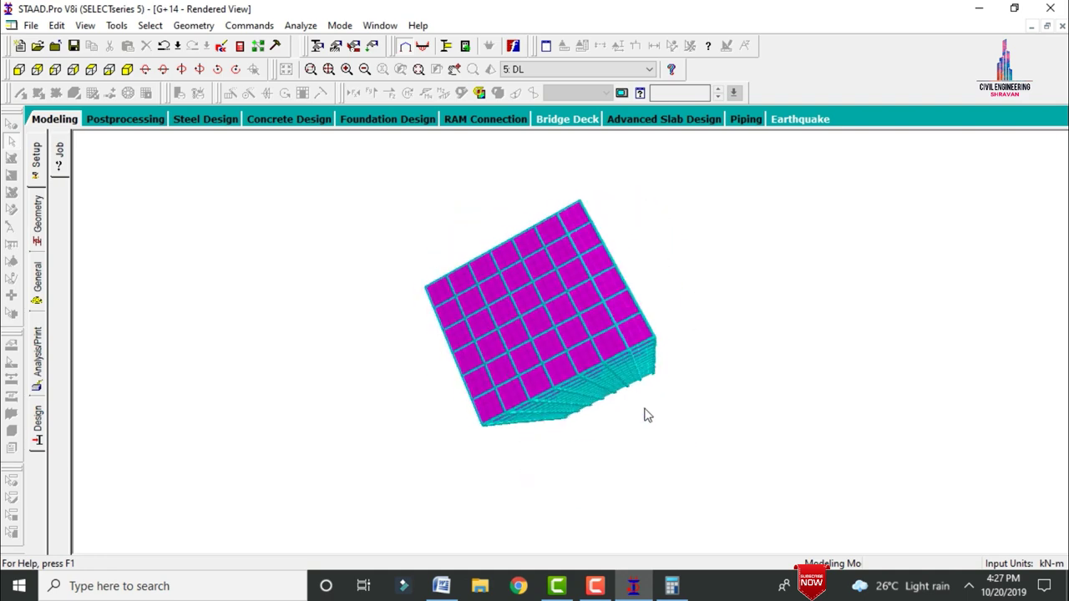